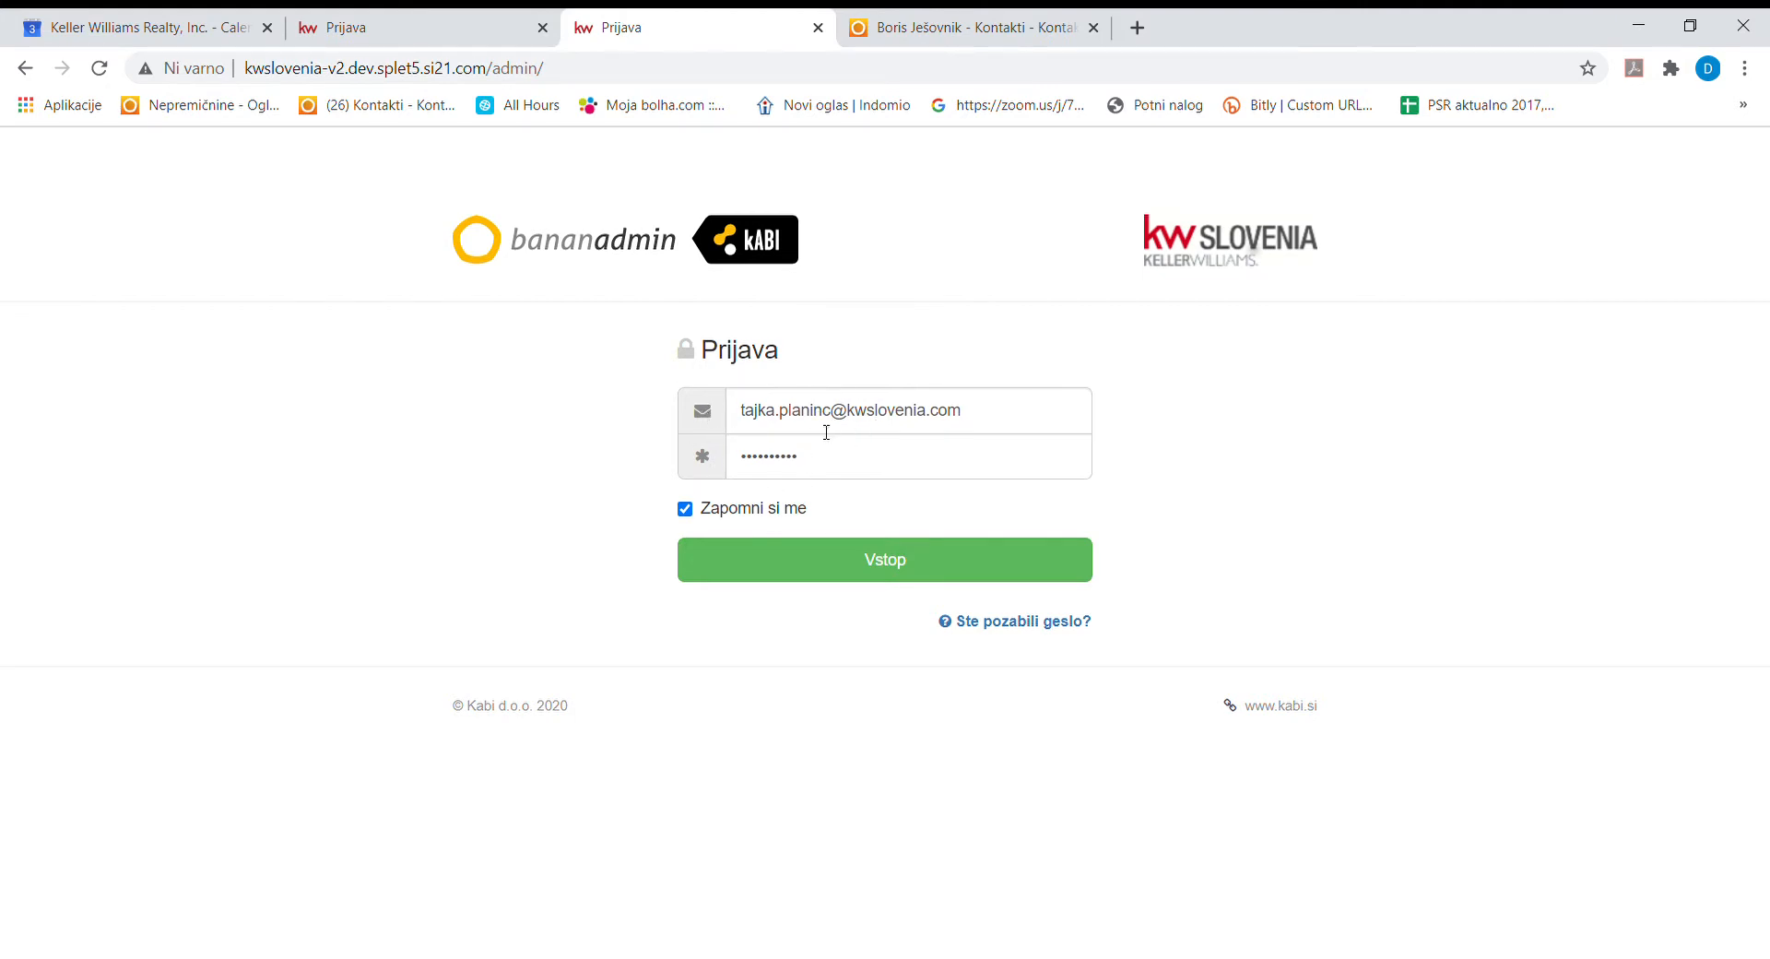
Sign in to the KW Slovenia admin to reach the Oglasi listings page.
left_click(846, 568)
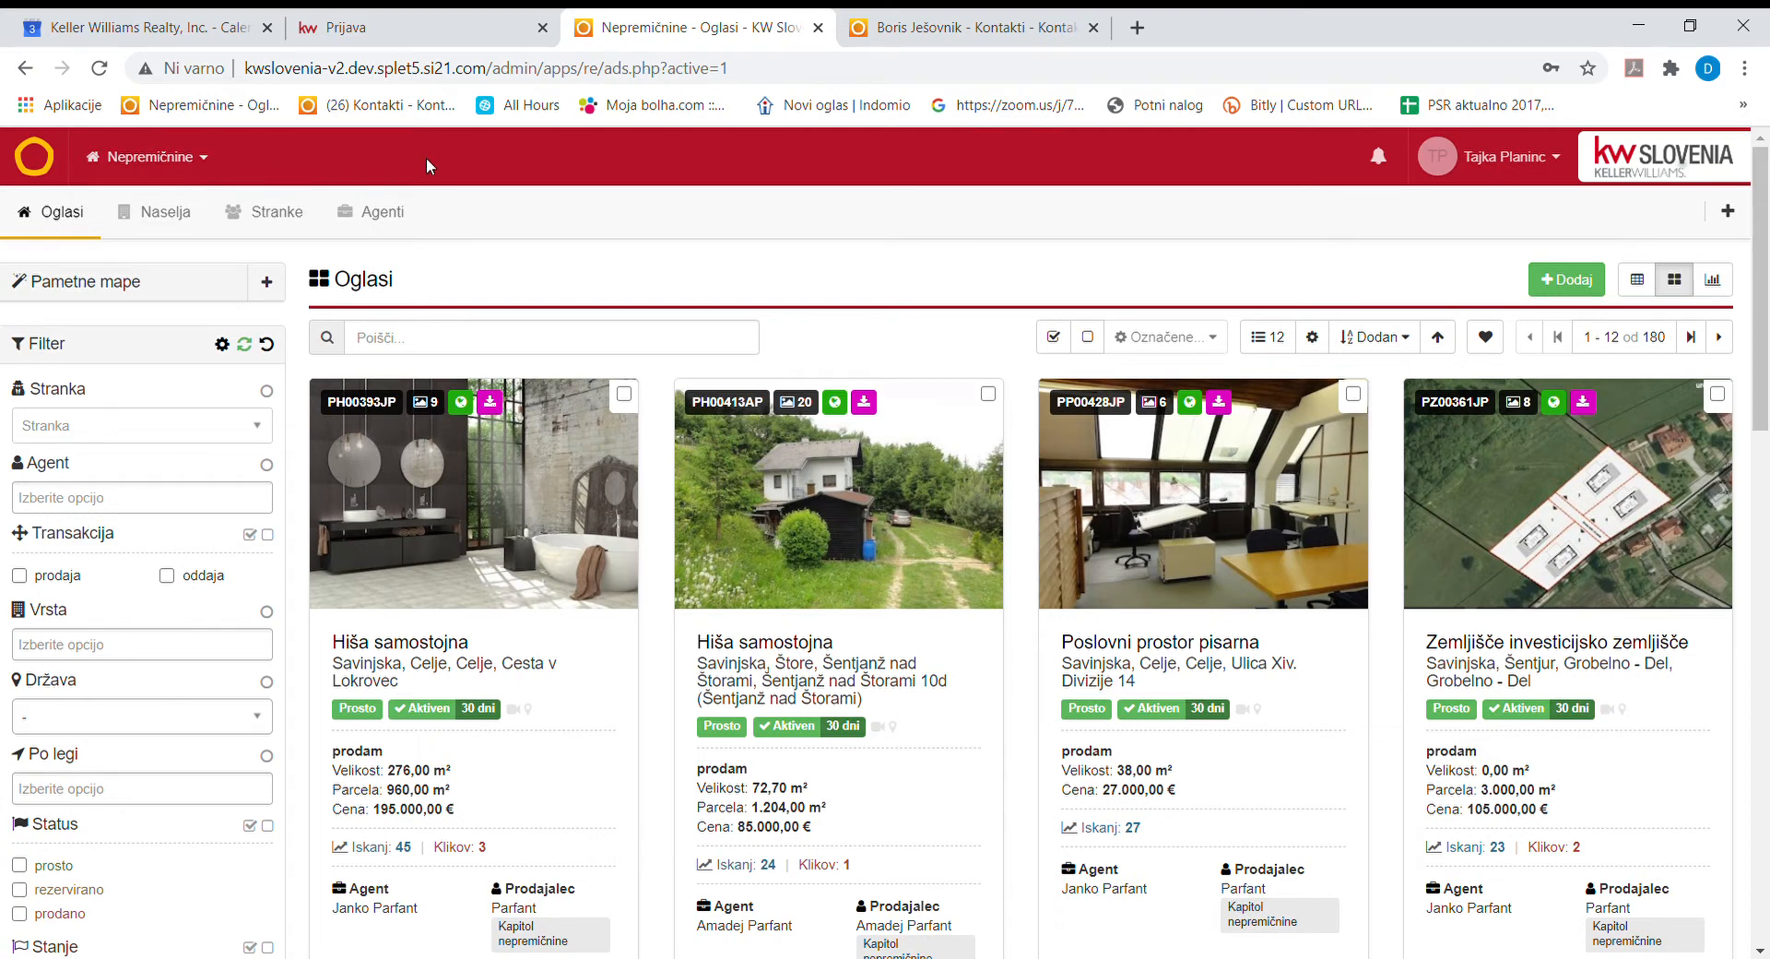
Open a blank new Oglas ad form from the listings page with + Dodaj.
left_click(220, 163)
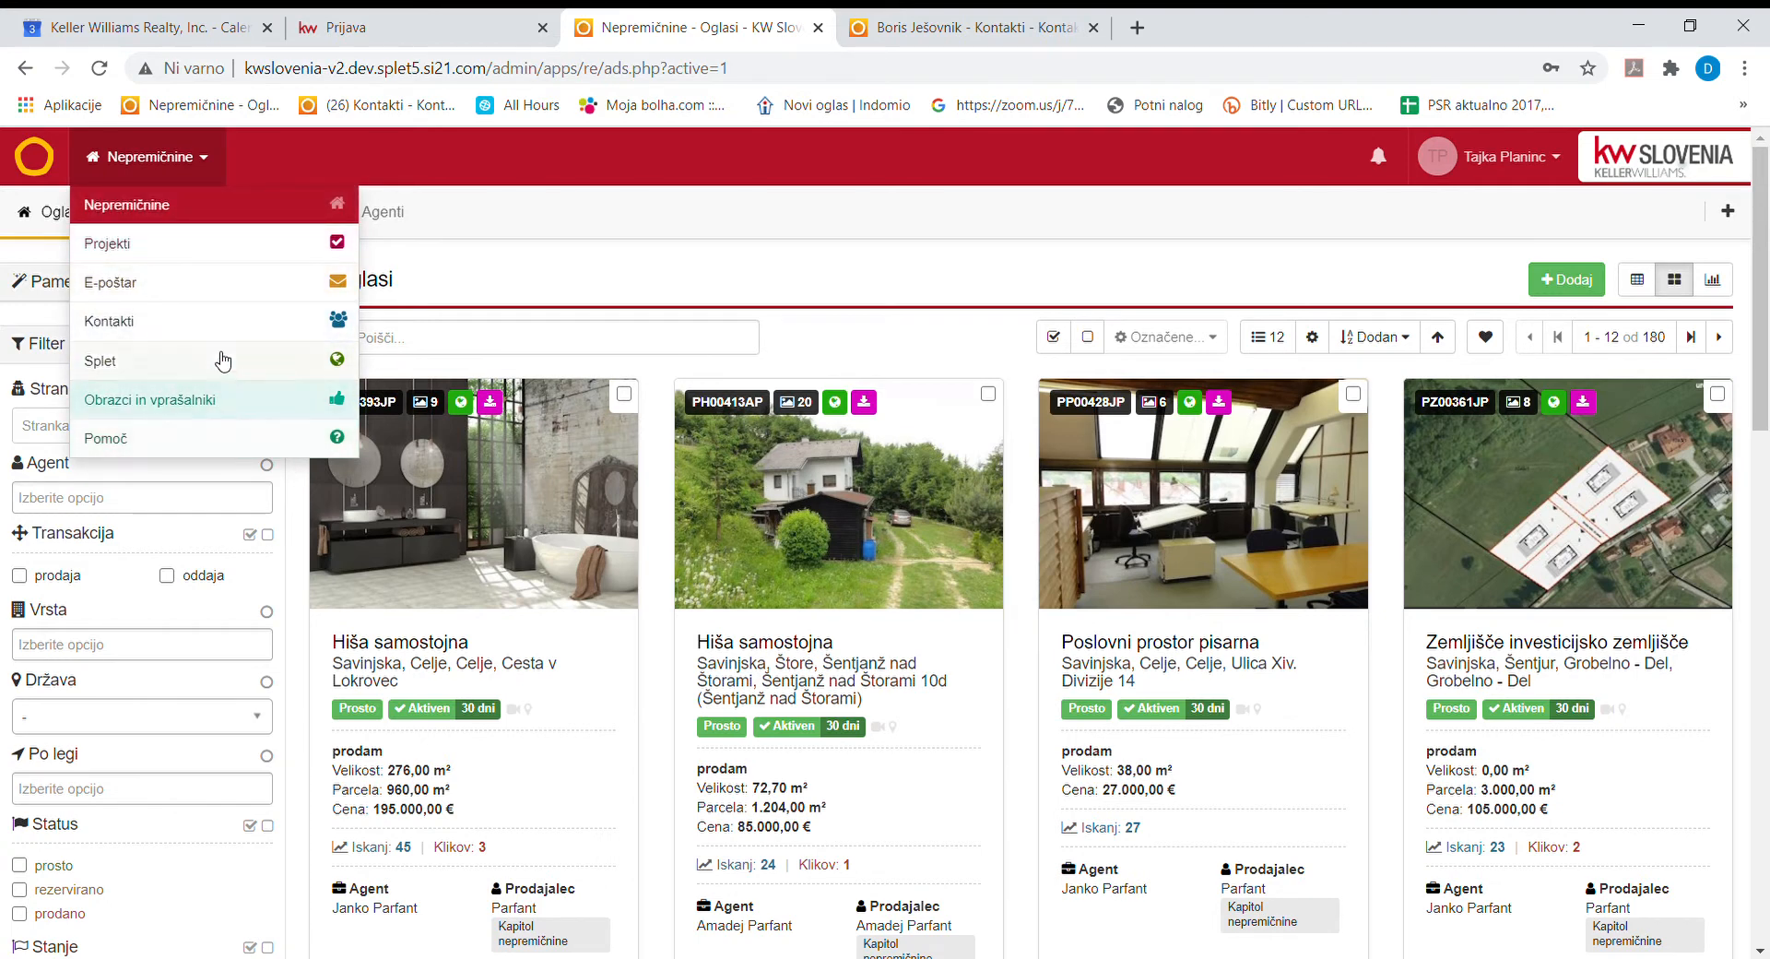
left_click(292, 164)
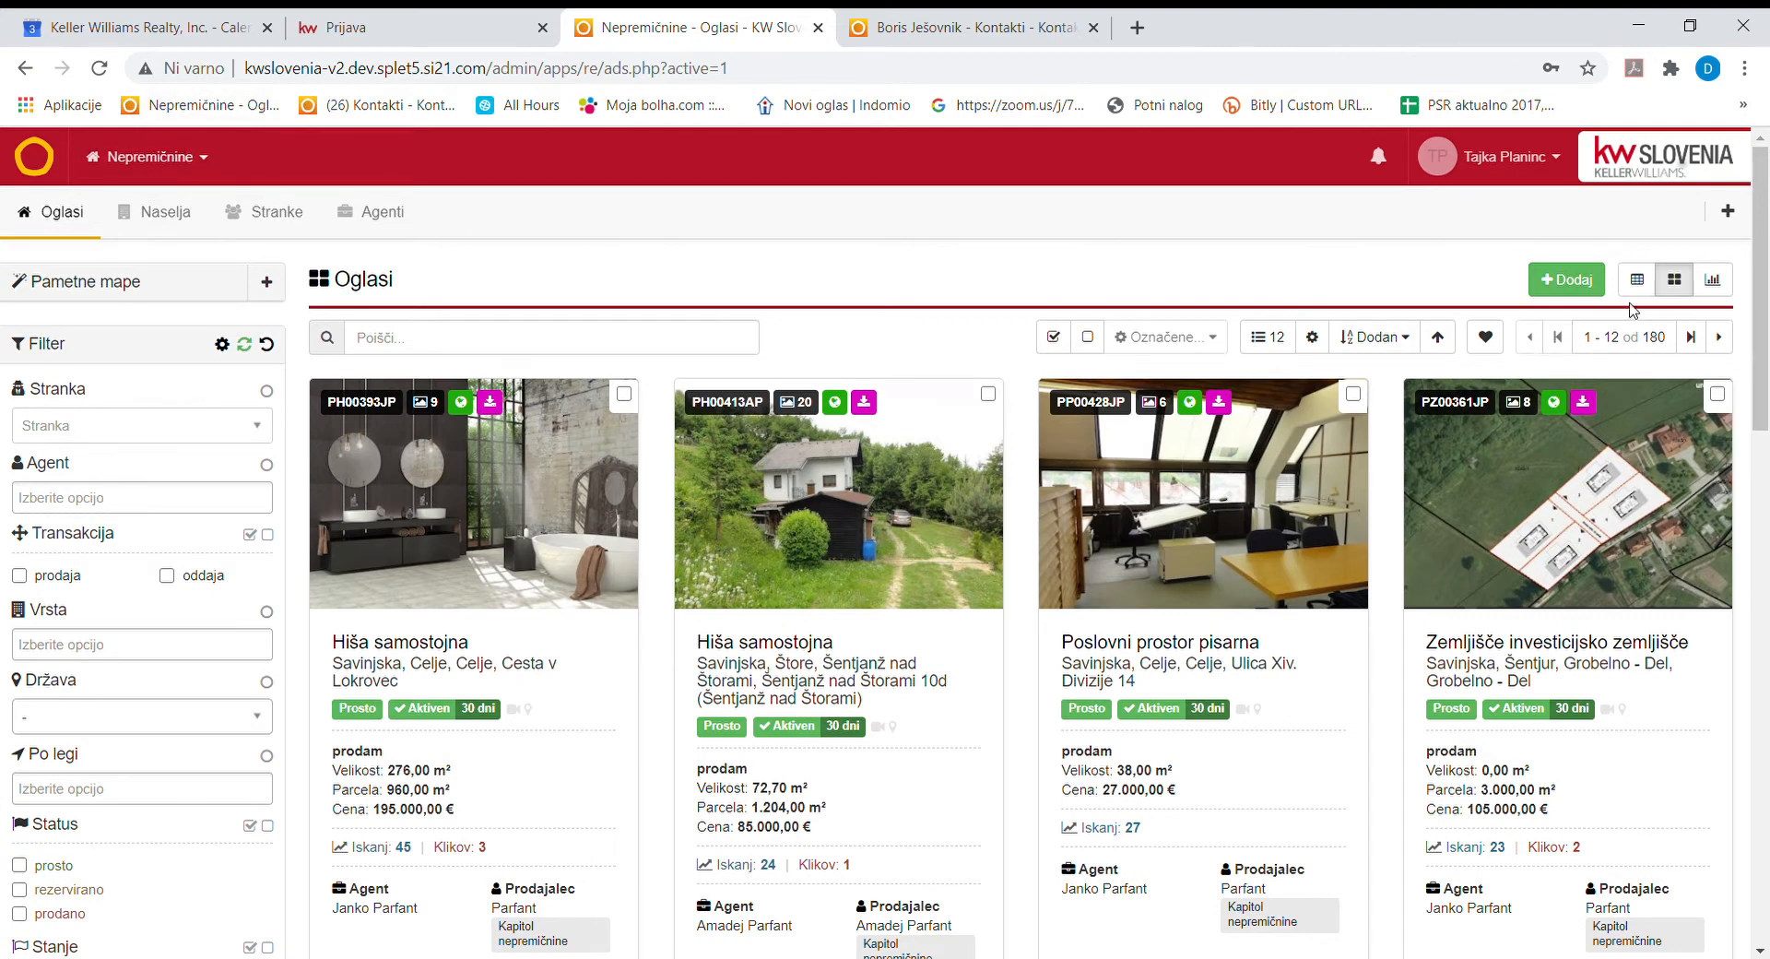
left_click(1565, 281)
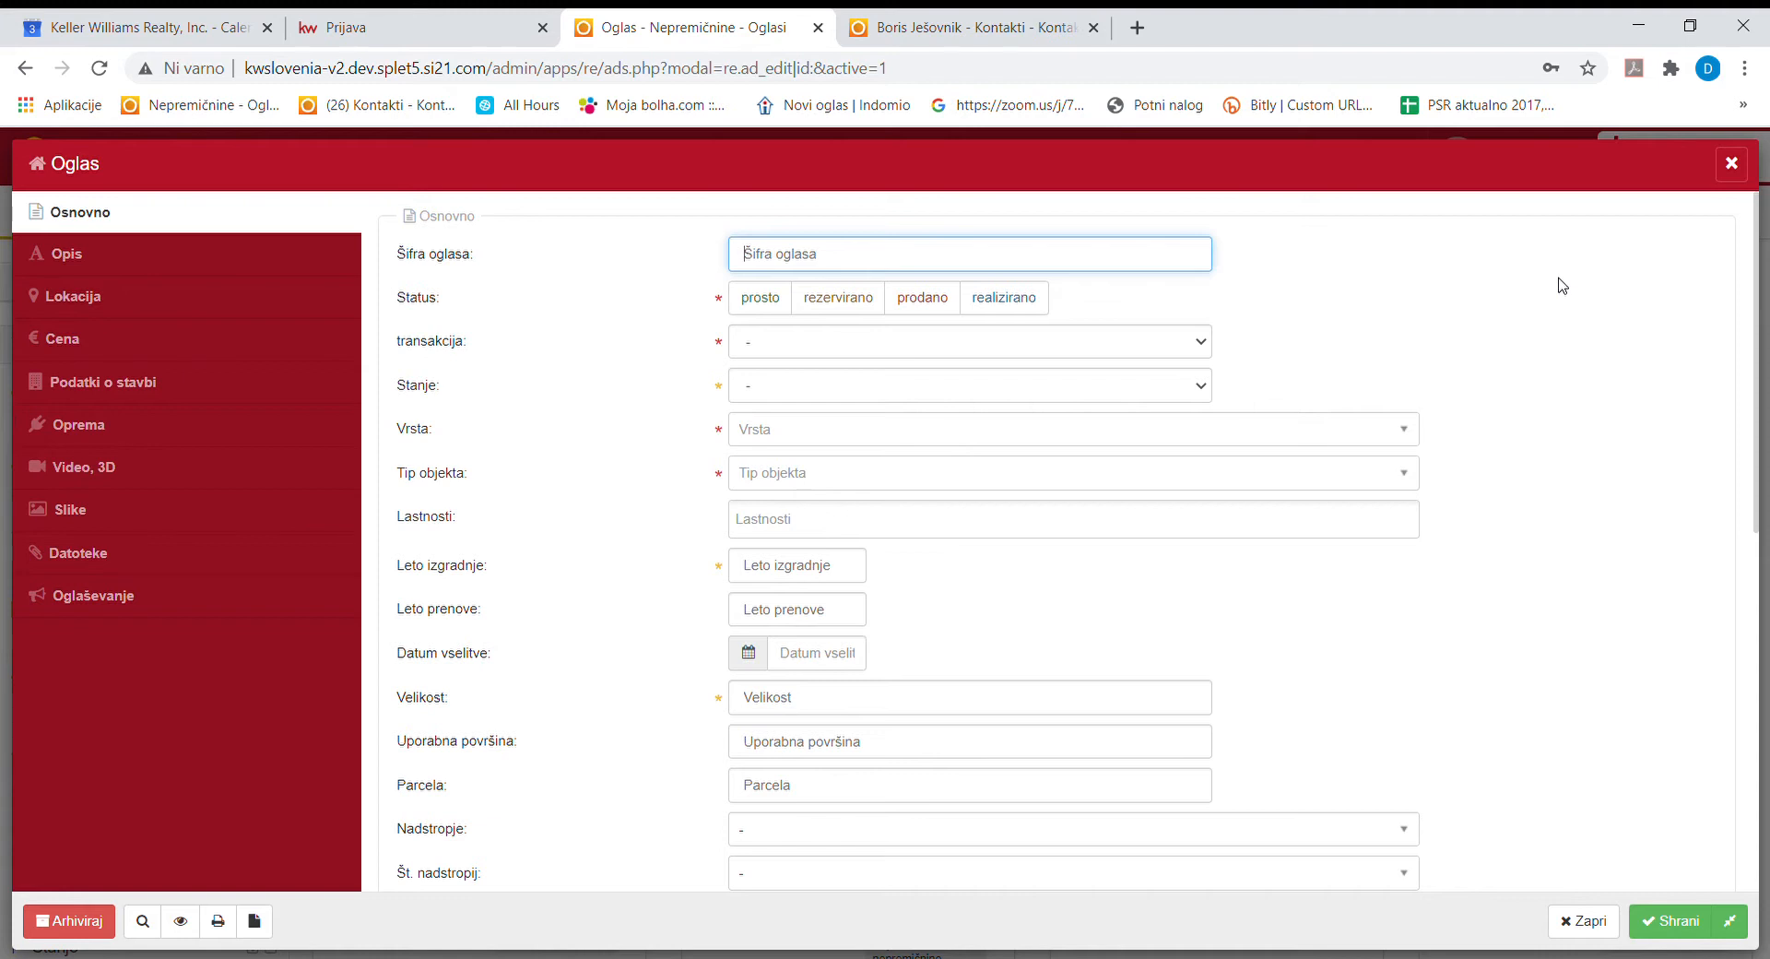
Mark the listing as prosto, transaction prodaja, condition prvotno stanje.
left_click(773, 307)
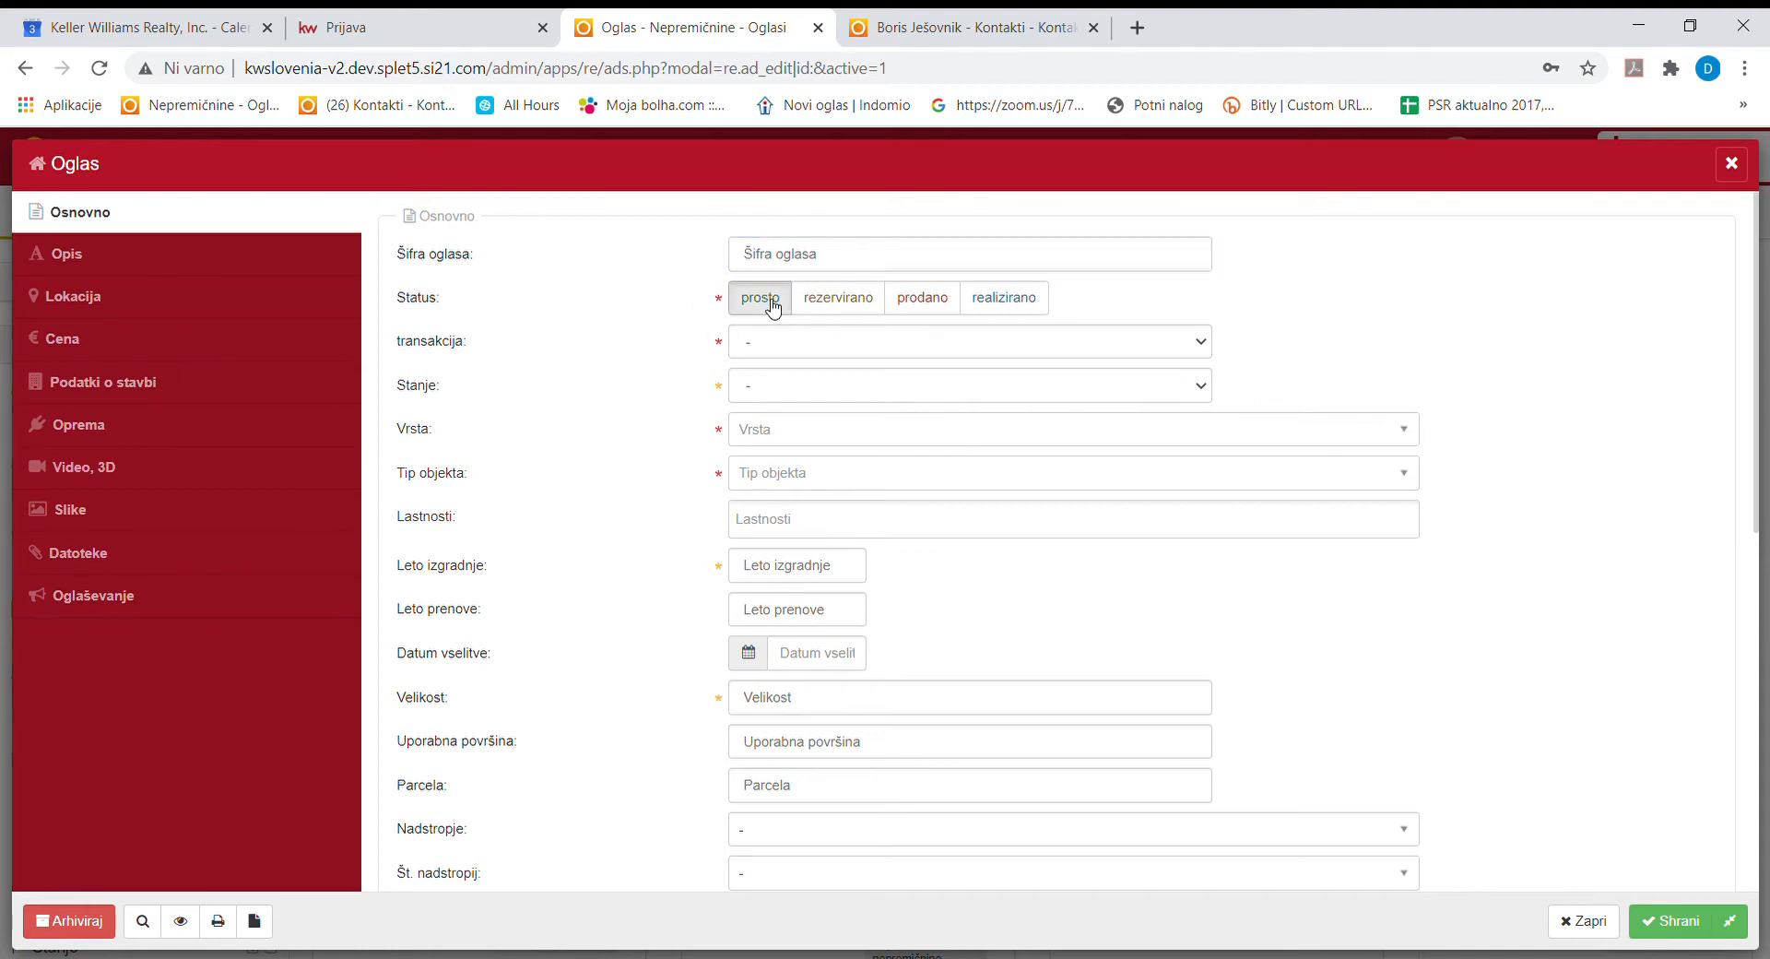
left_click(789, 354)
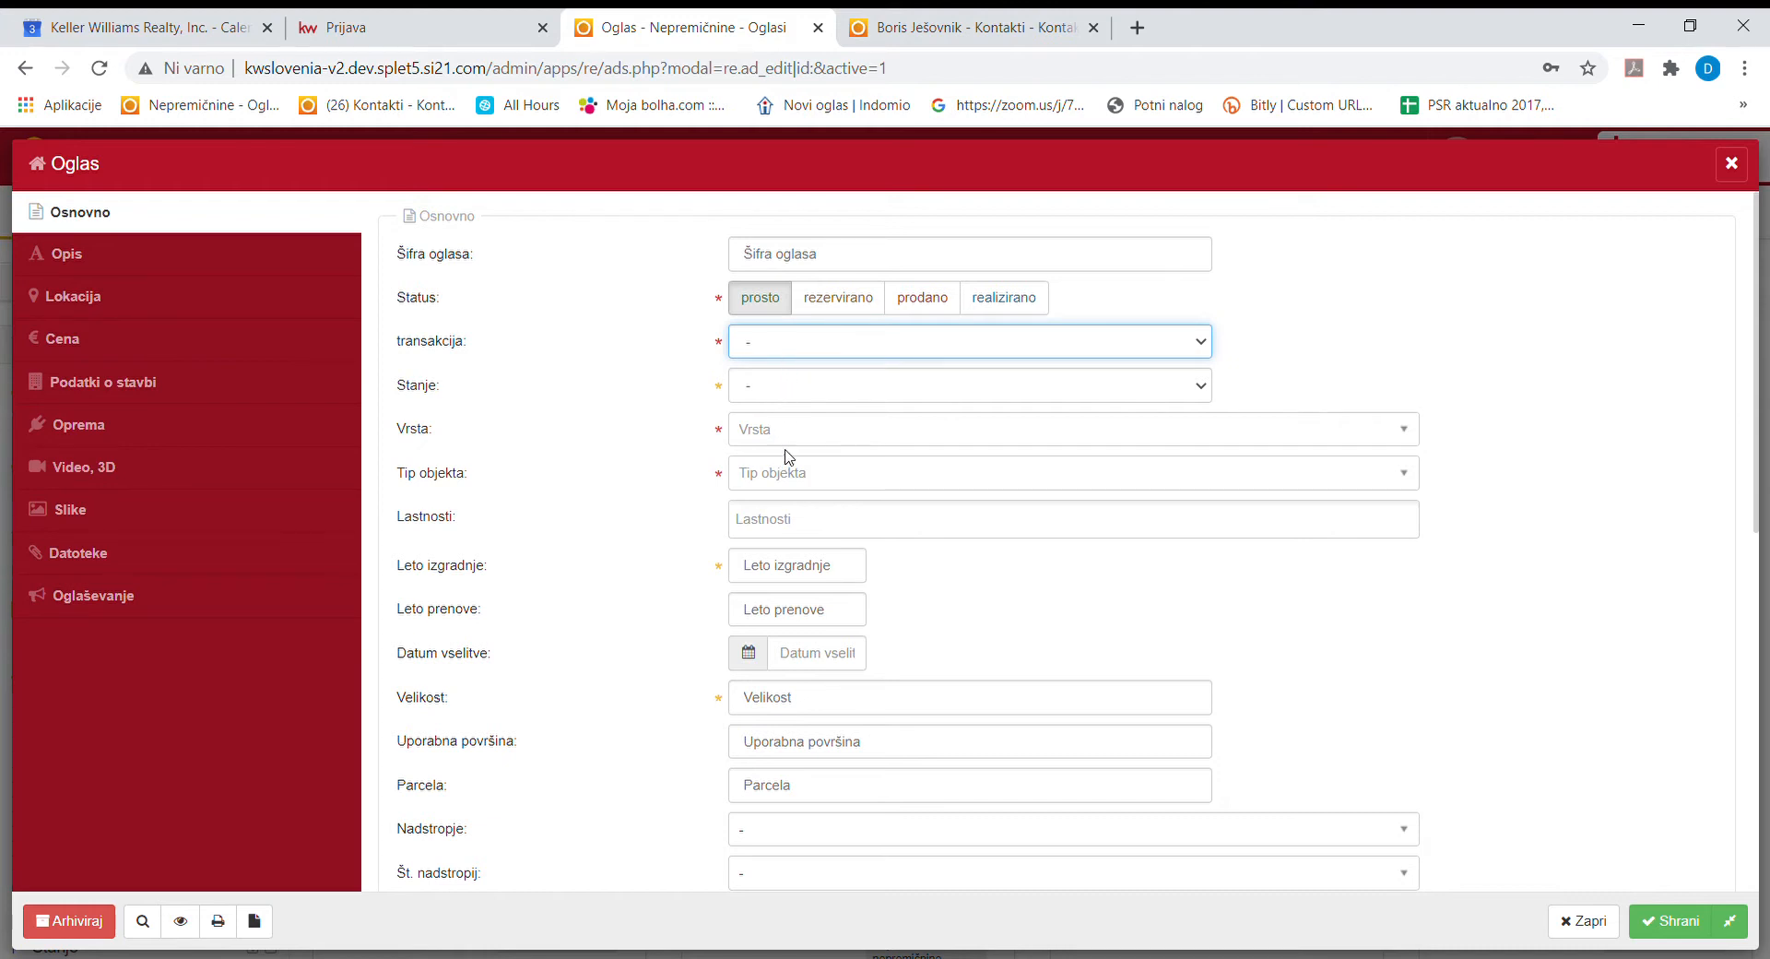
left_click(839, 394)
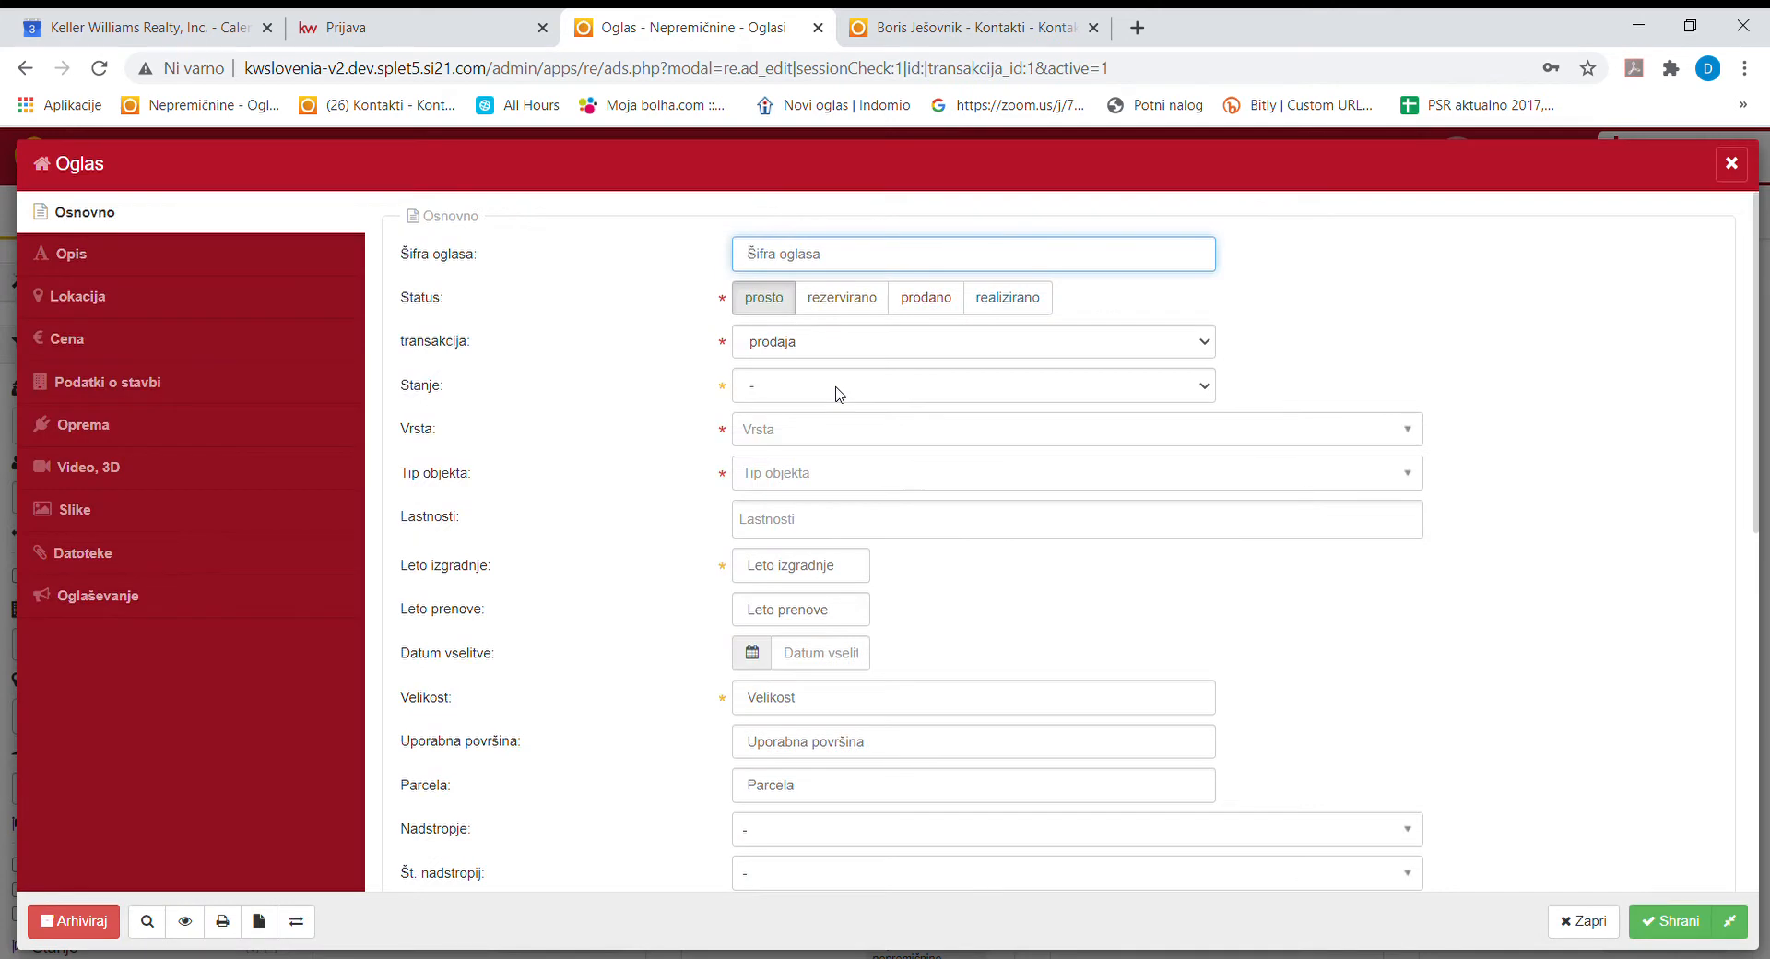
left_click(779, 392)
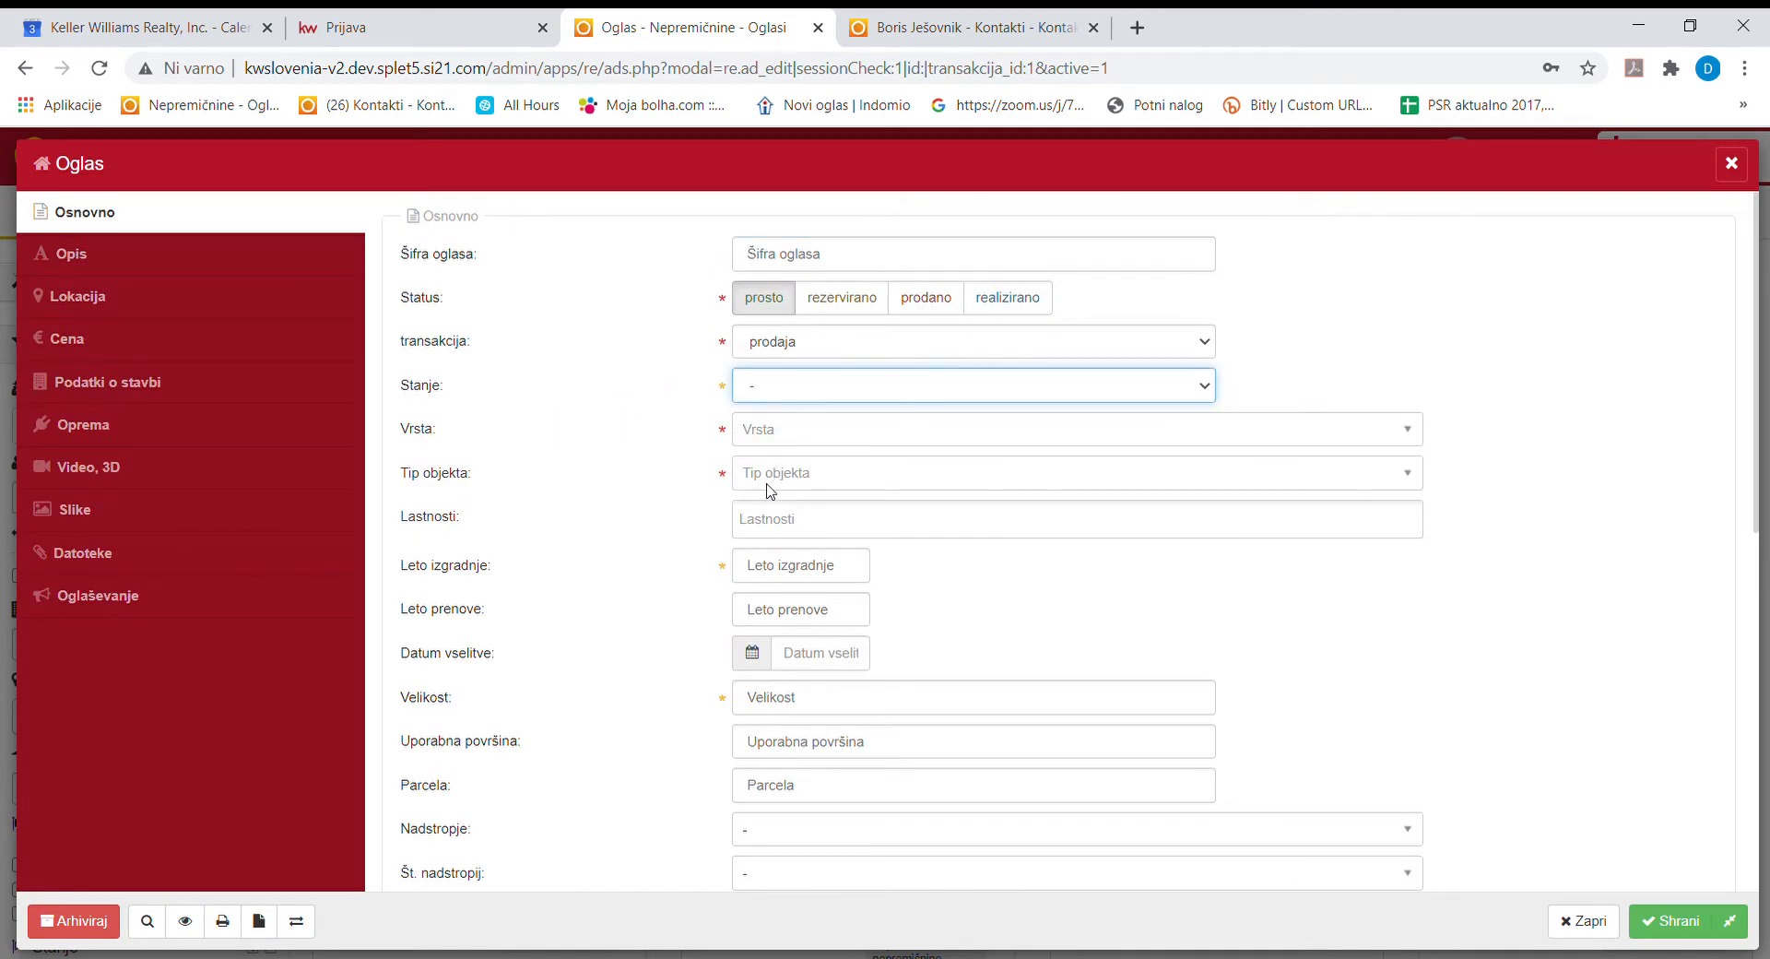
left_click(866, 431)
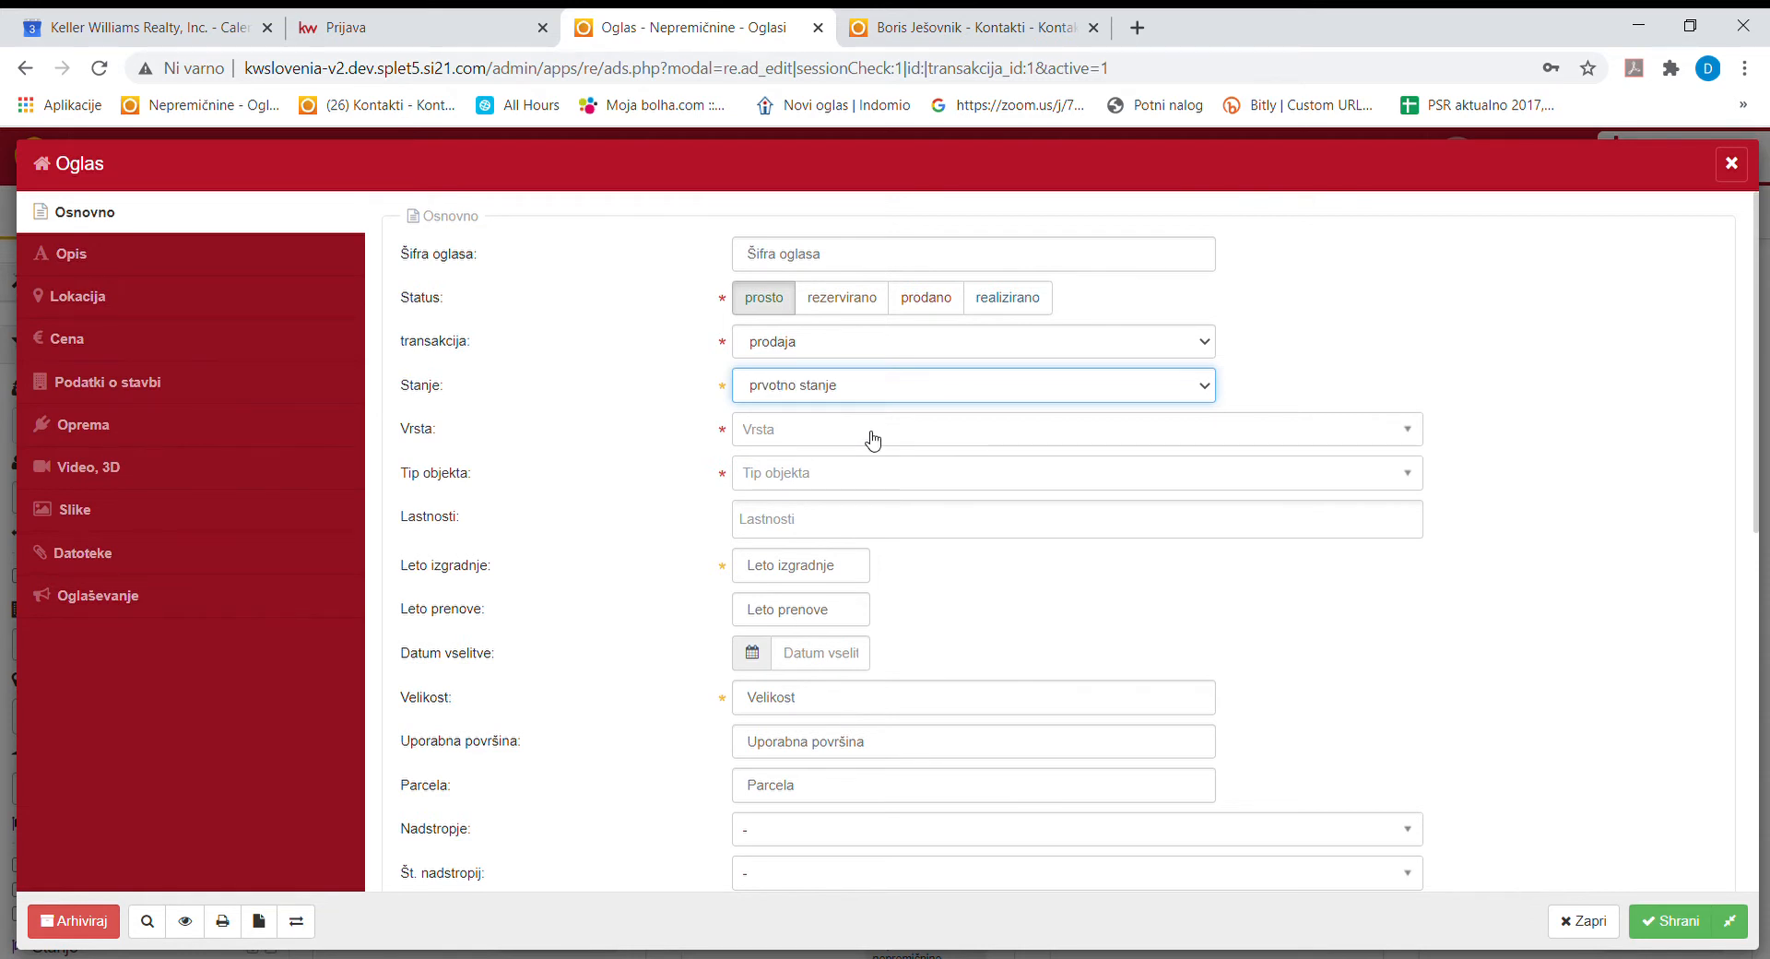
Set the property kind (Vrsta) to stanovanje.
left_click(775, 431)
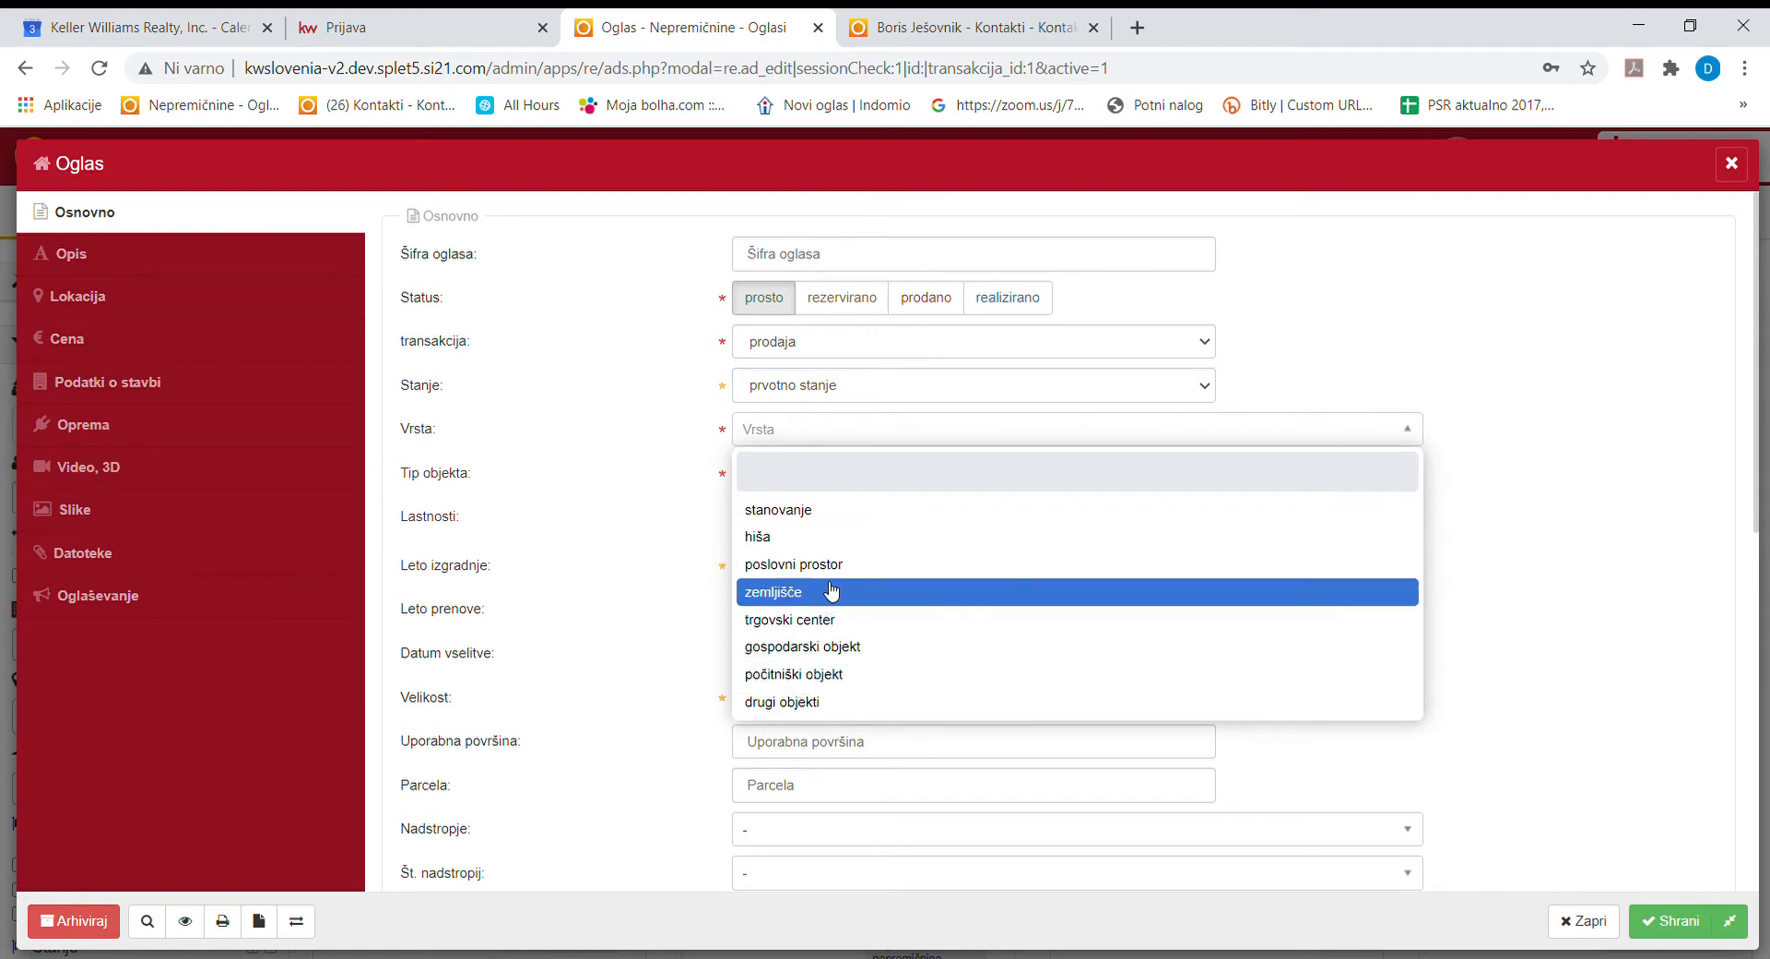
left_click(837, 518)
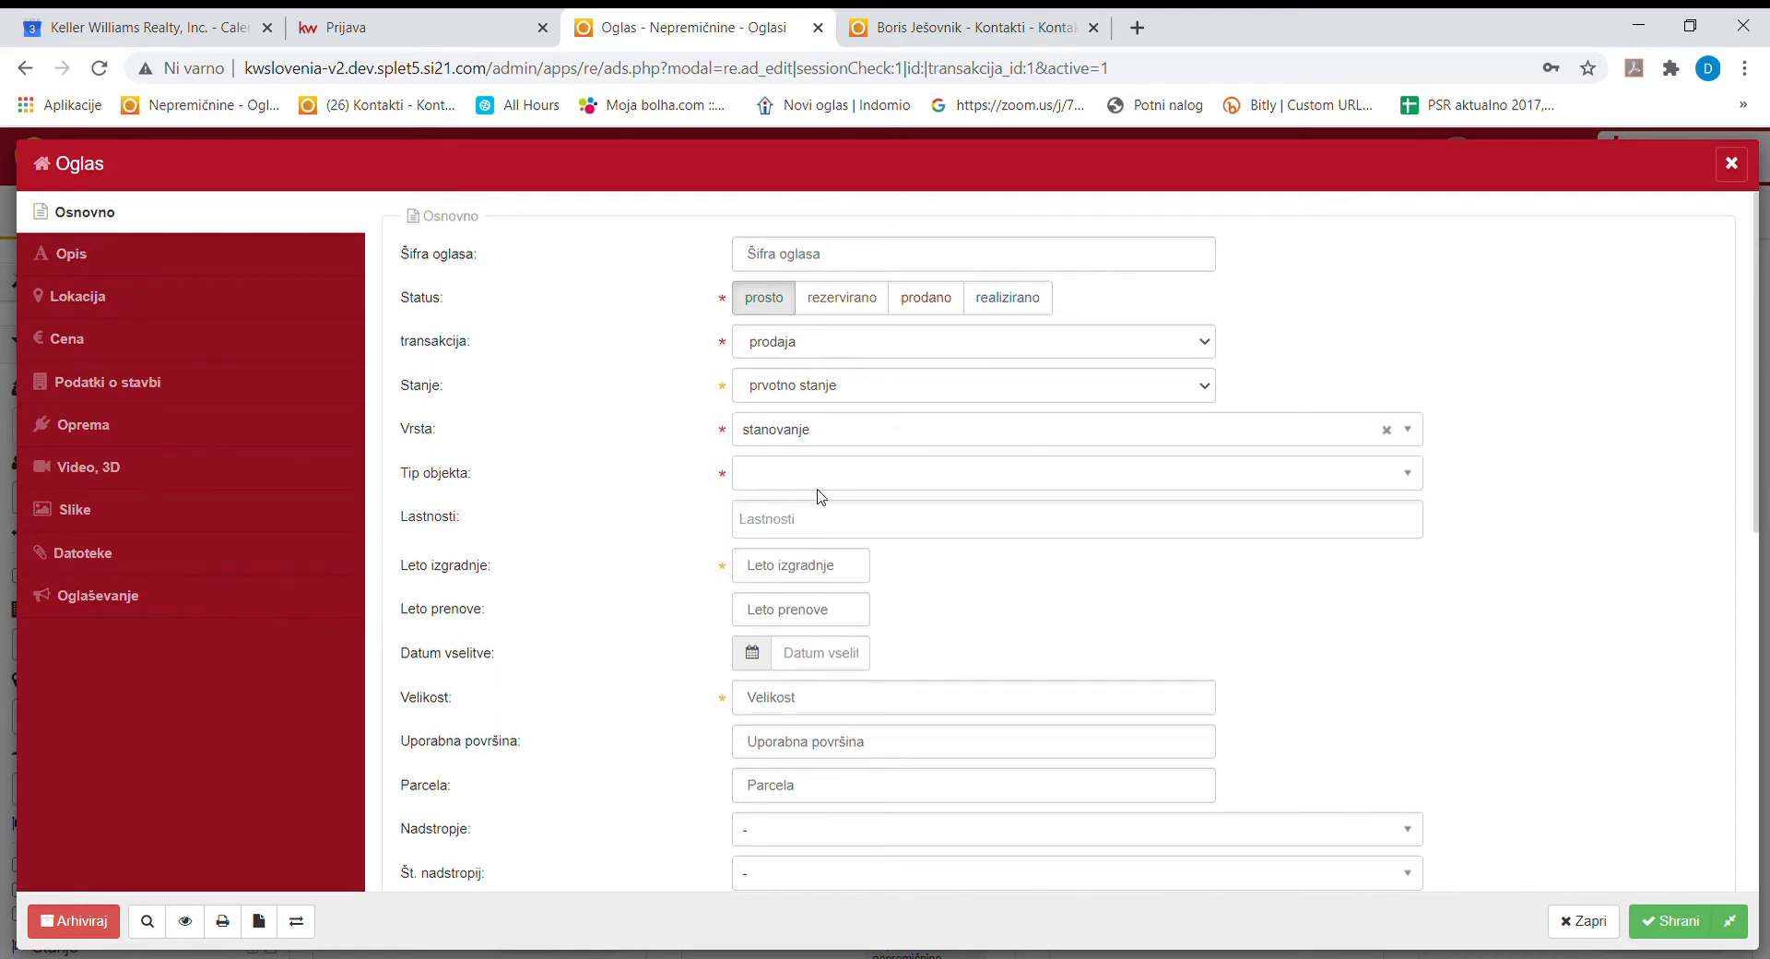
left_click(819, 486)
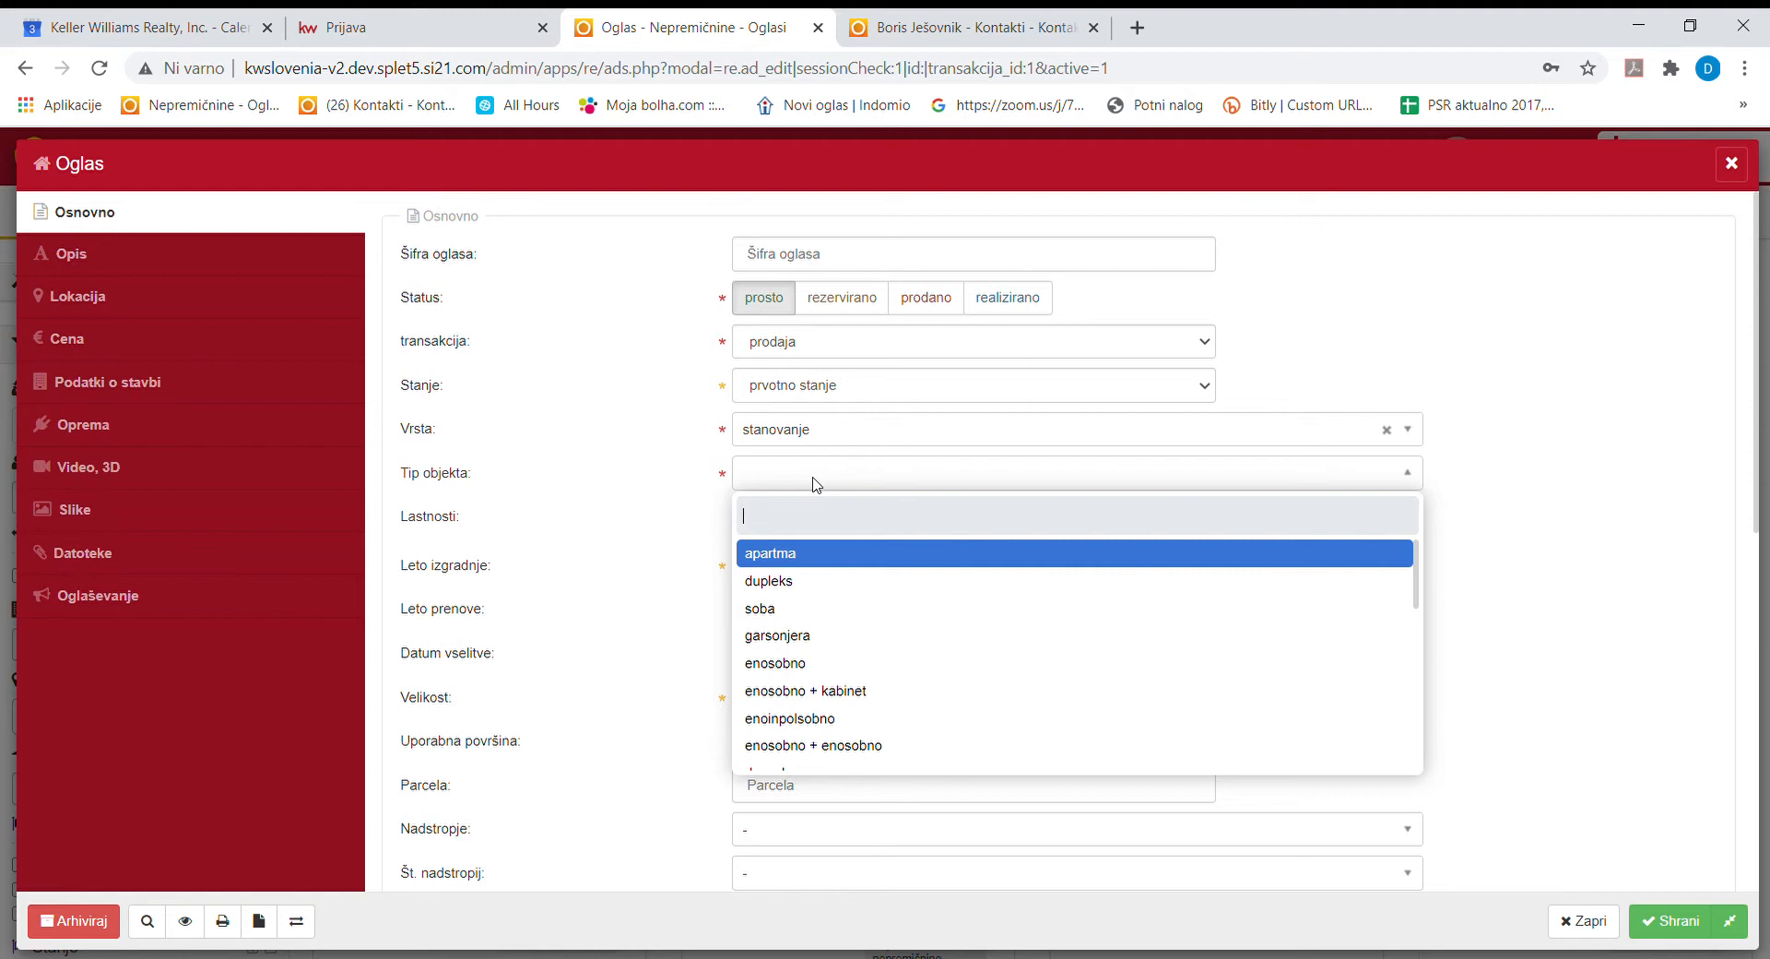
left_click(833, 434)
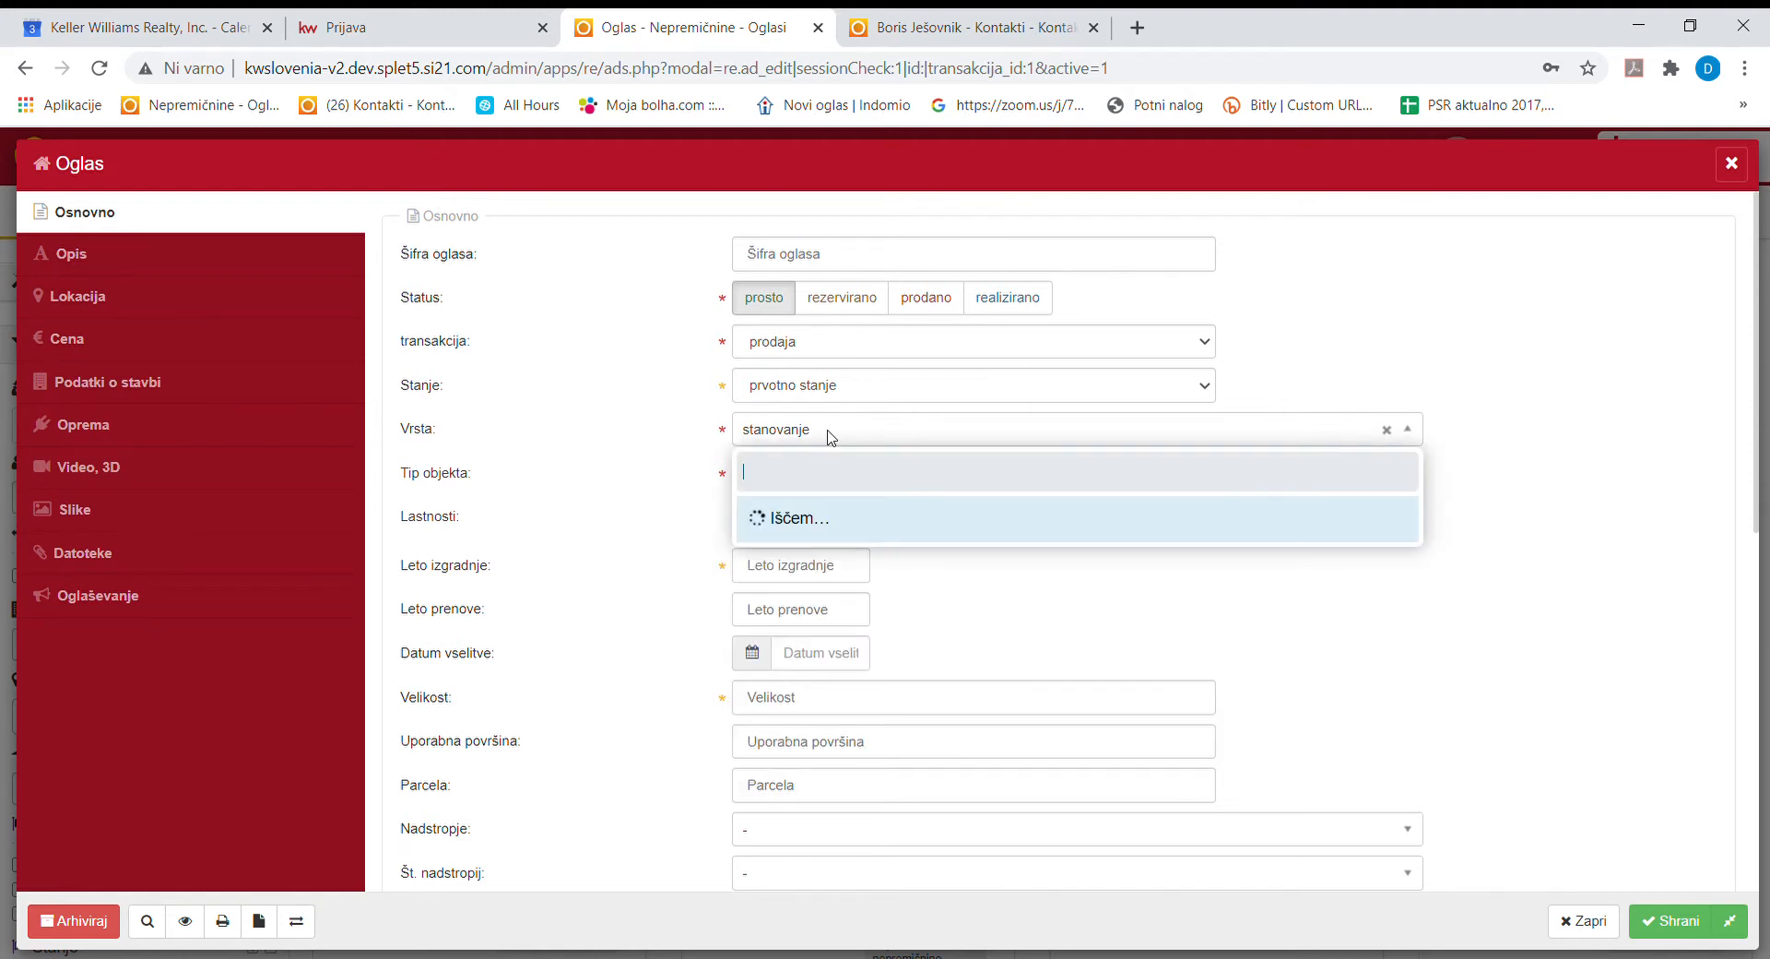
left_click(821, 536)
left_click(817, 480)
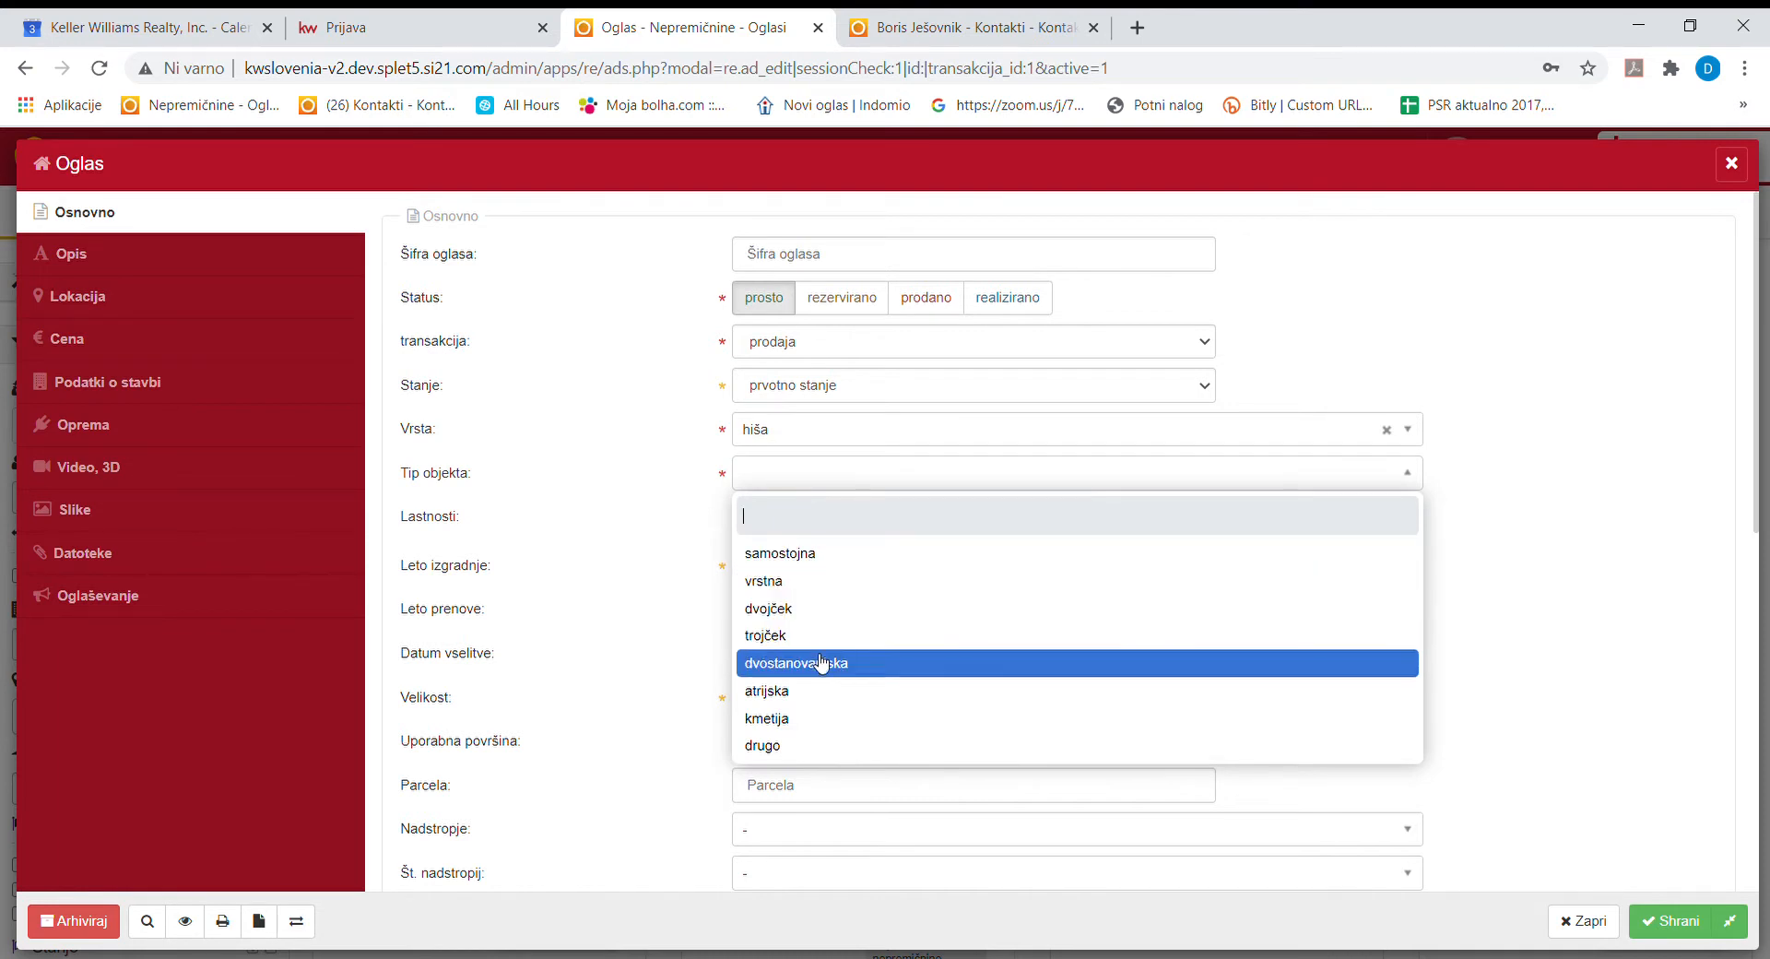
left_click(797, 431)
left_click(794, 431)
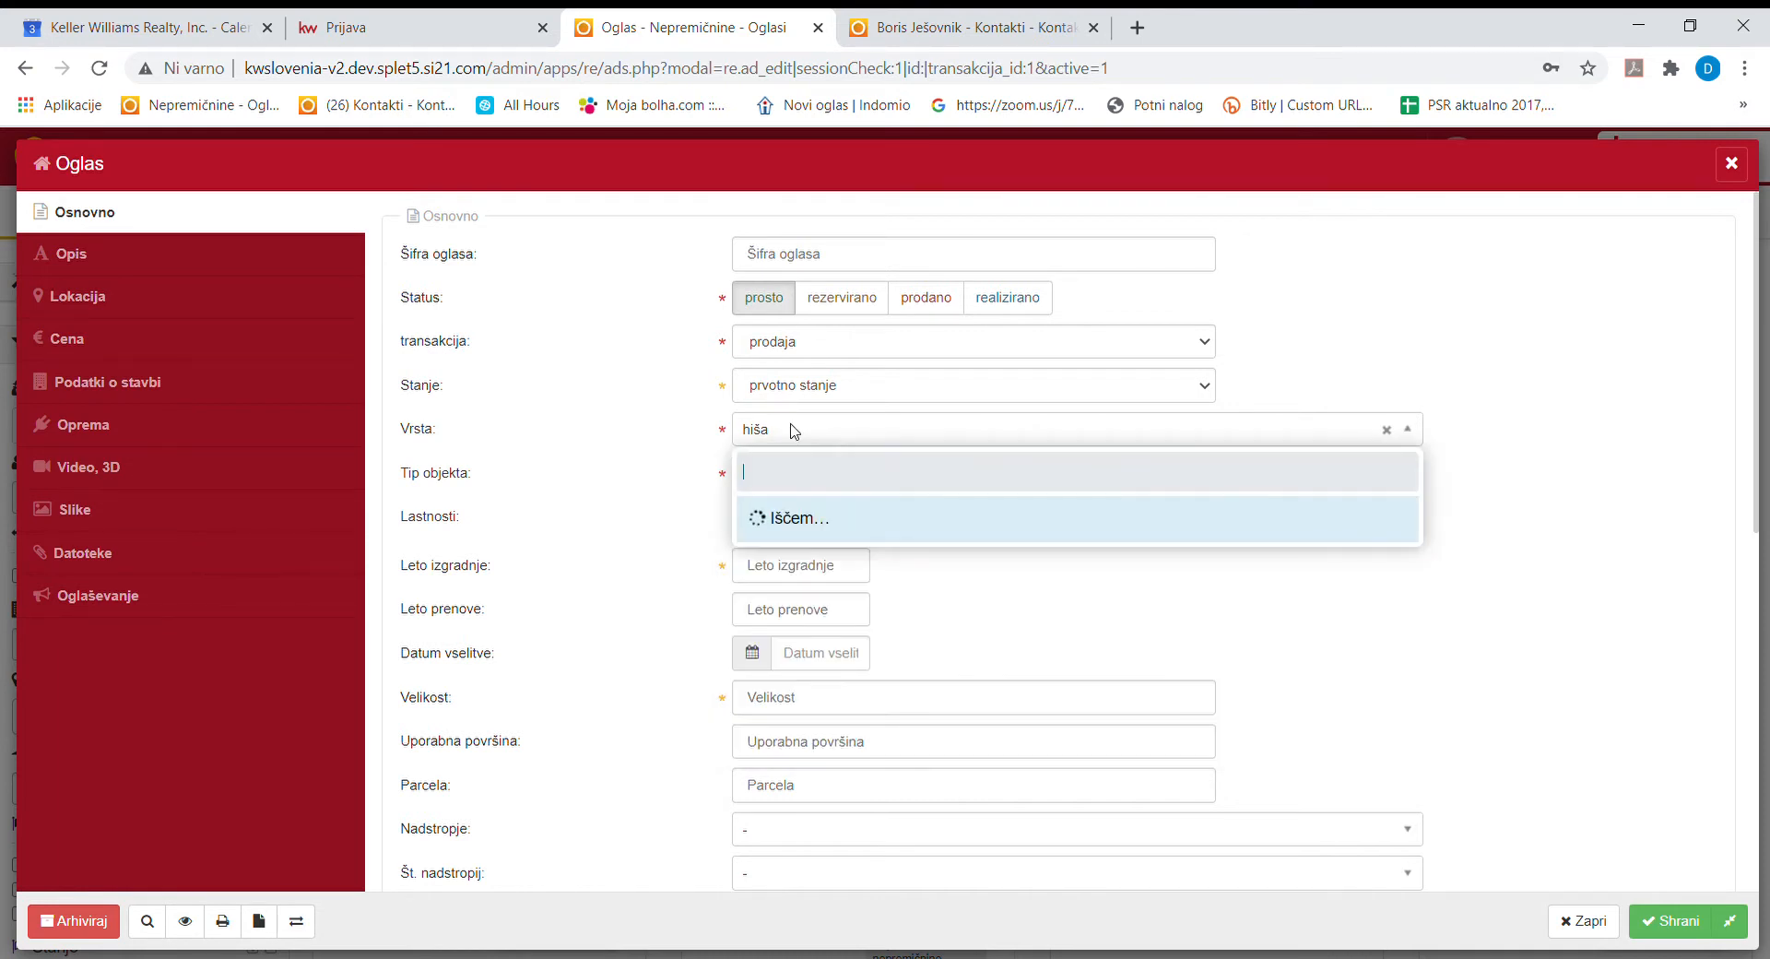
left_click(798, 510)
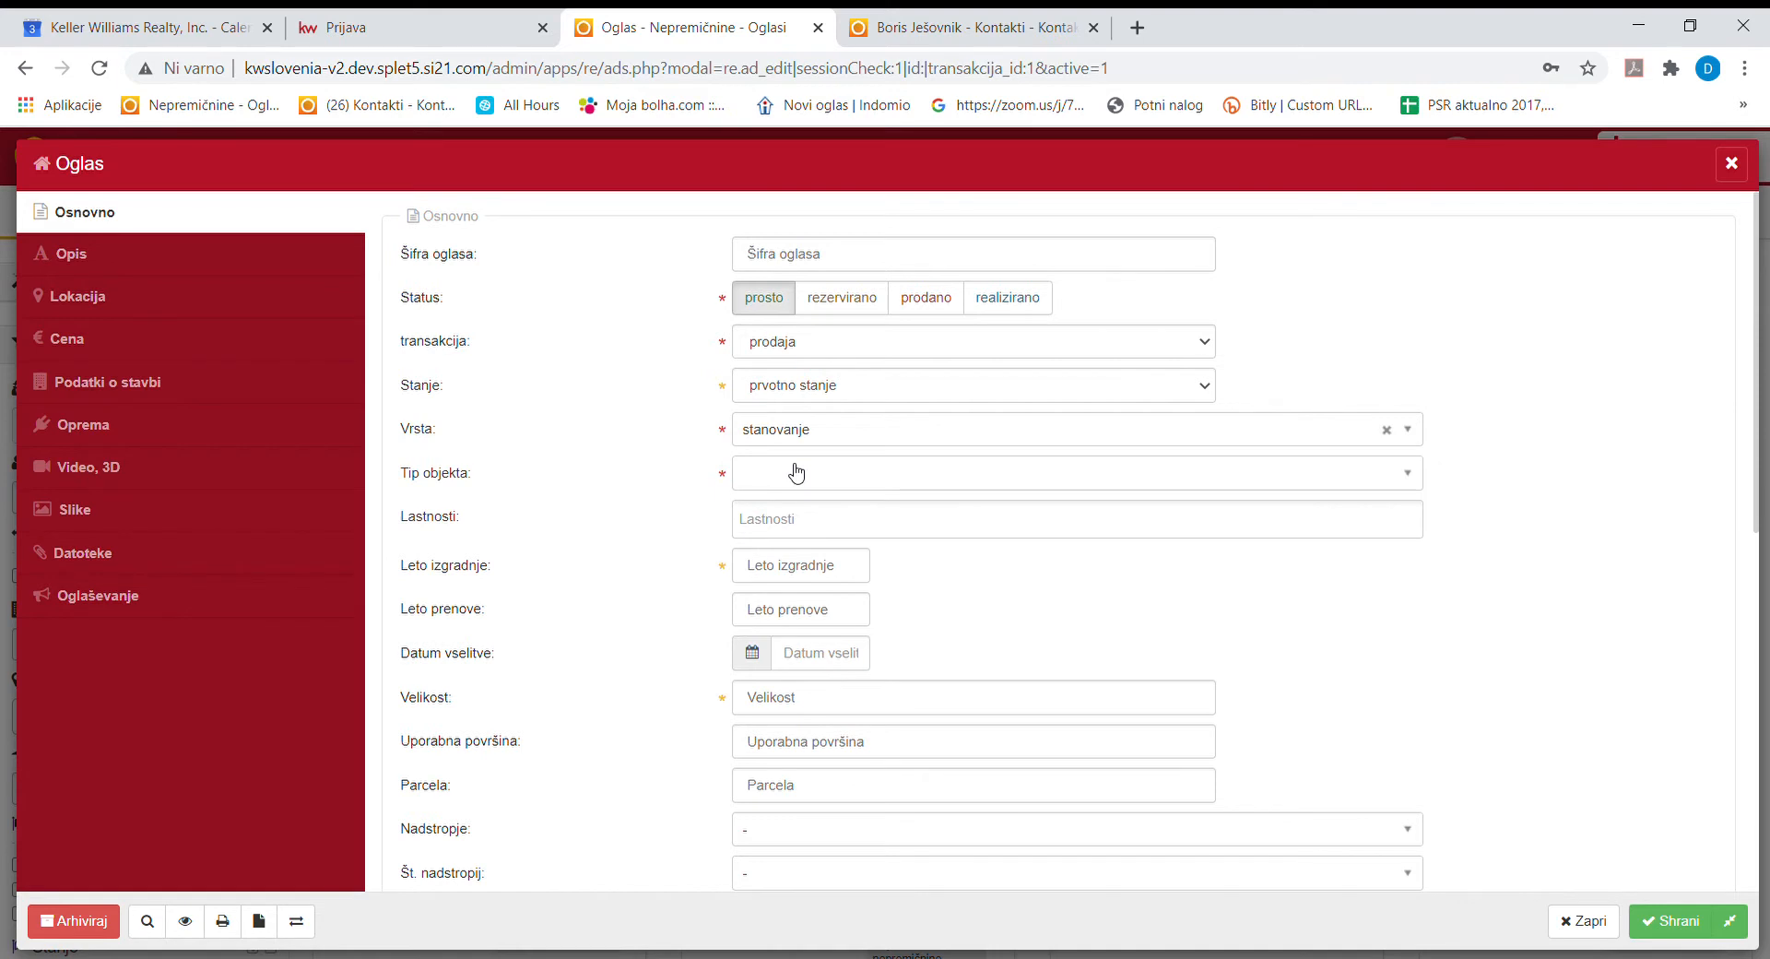
Choose trisobno as the apartment type, leaving extra features empty.
left_click(794, 472)
scroll(802, 645, "down", 1)
scroll(828, 711, "down", 2)
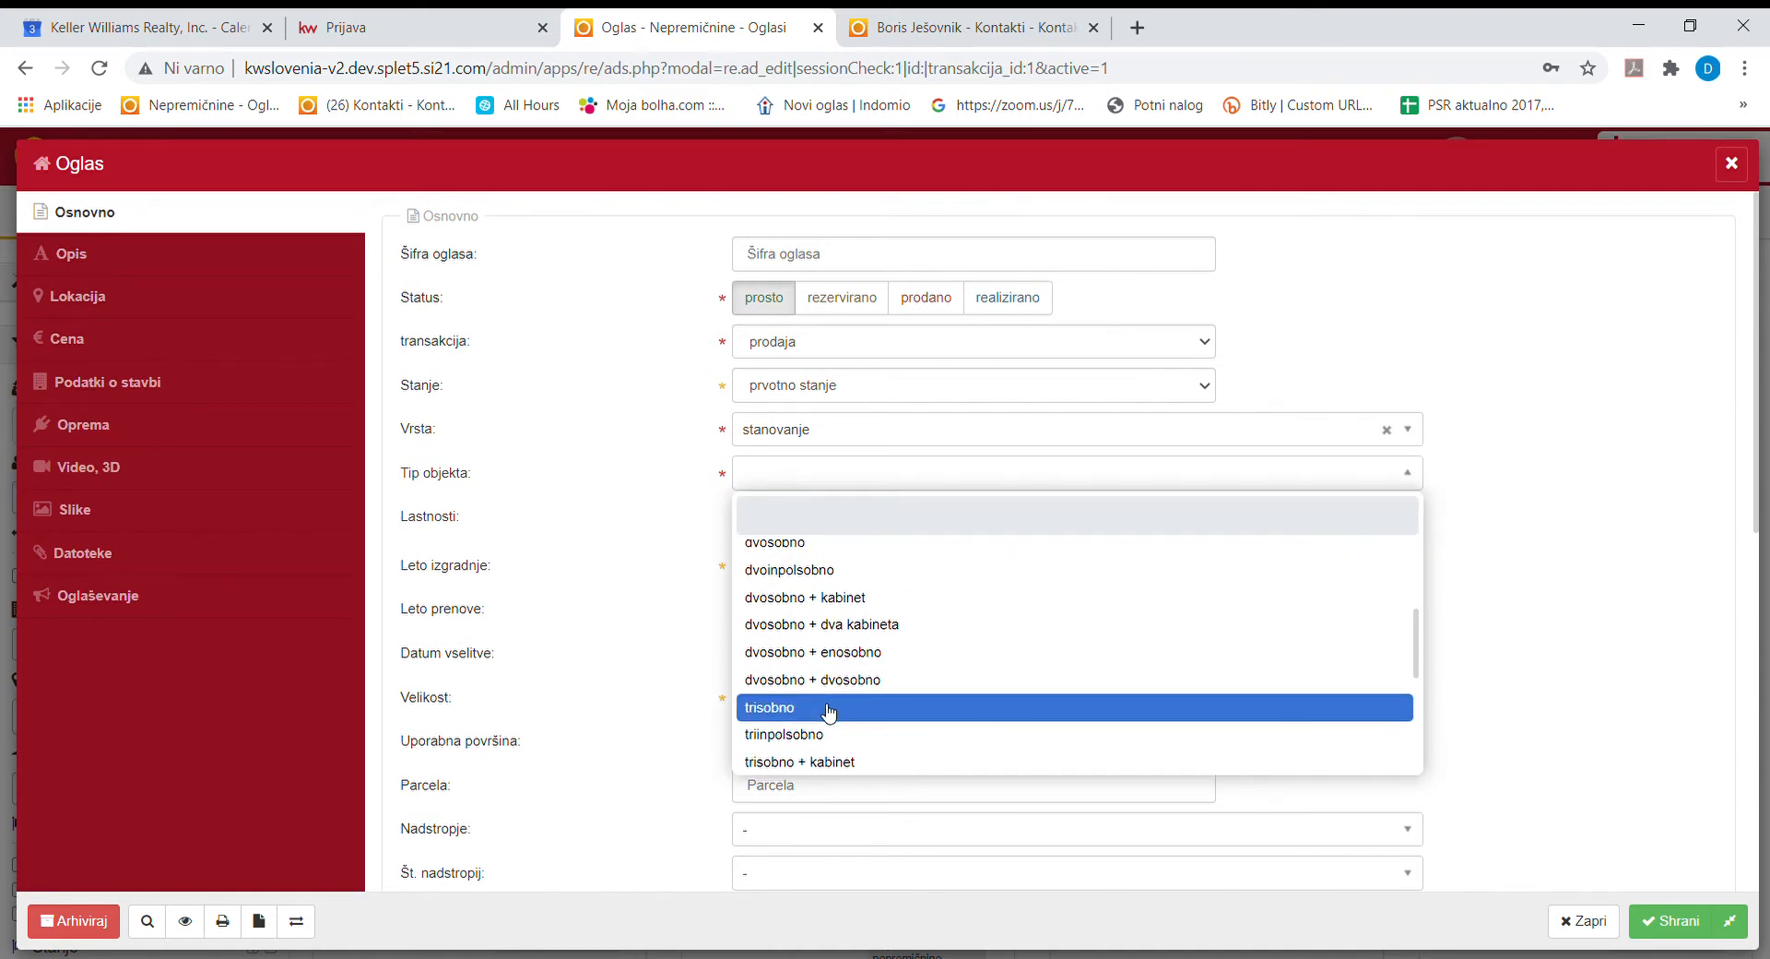
left_click(830, 713)
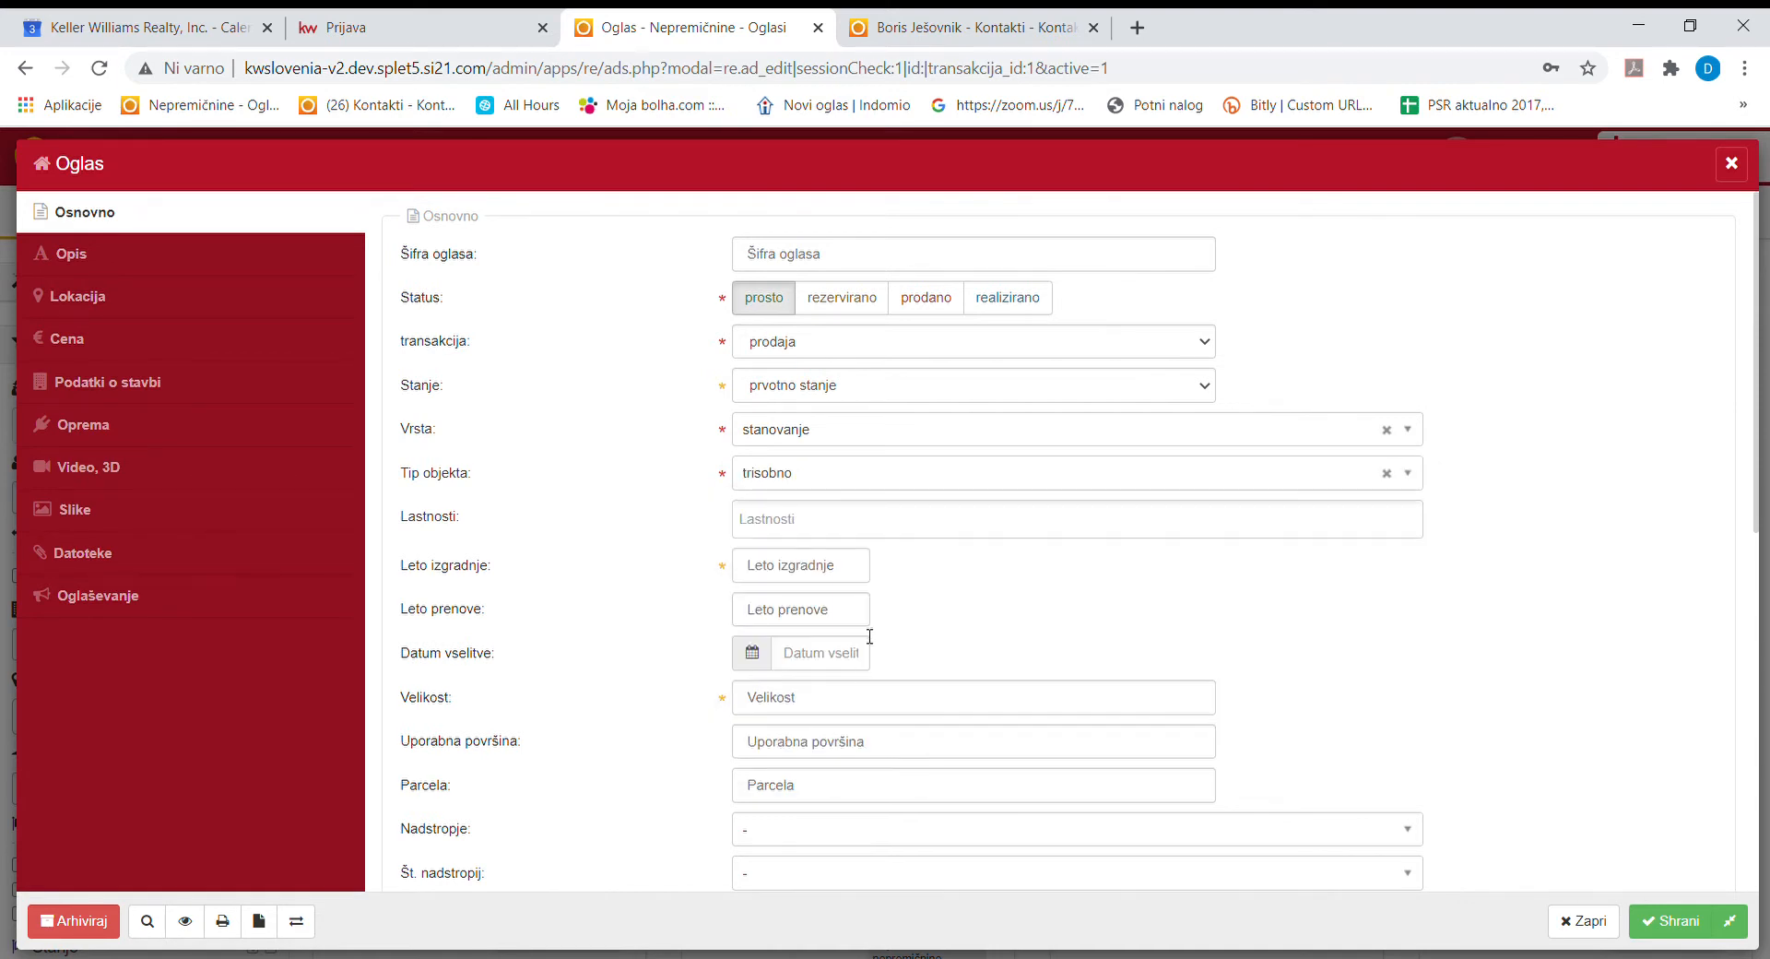
left_click(788, 525)
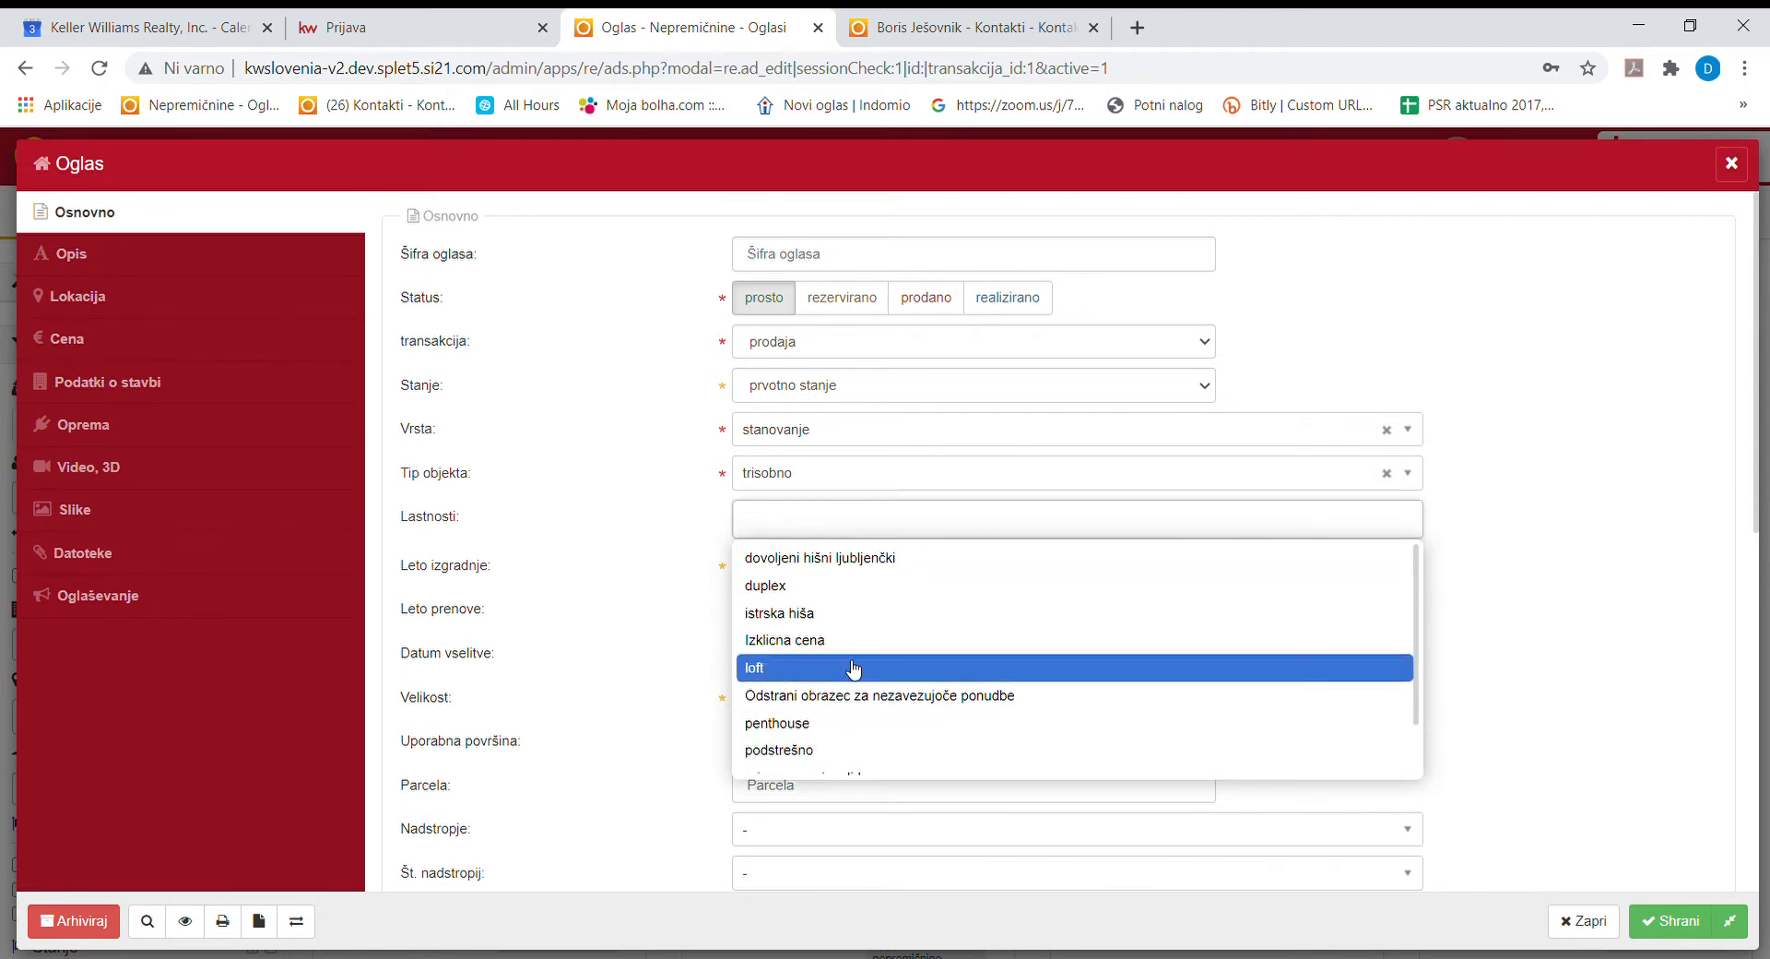
left_click(653, 523)
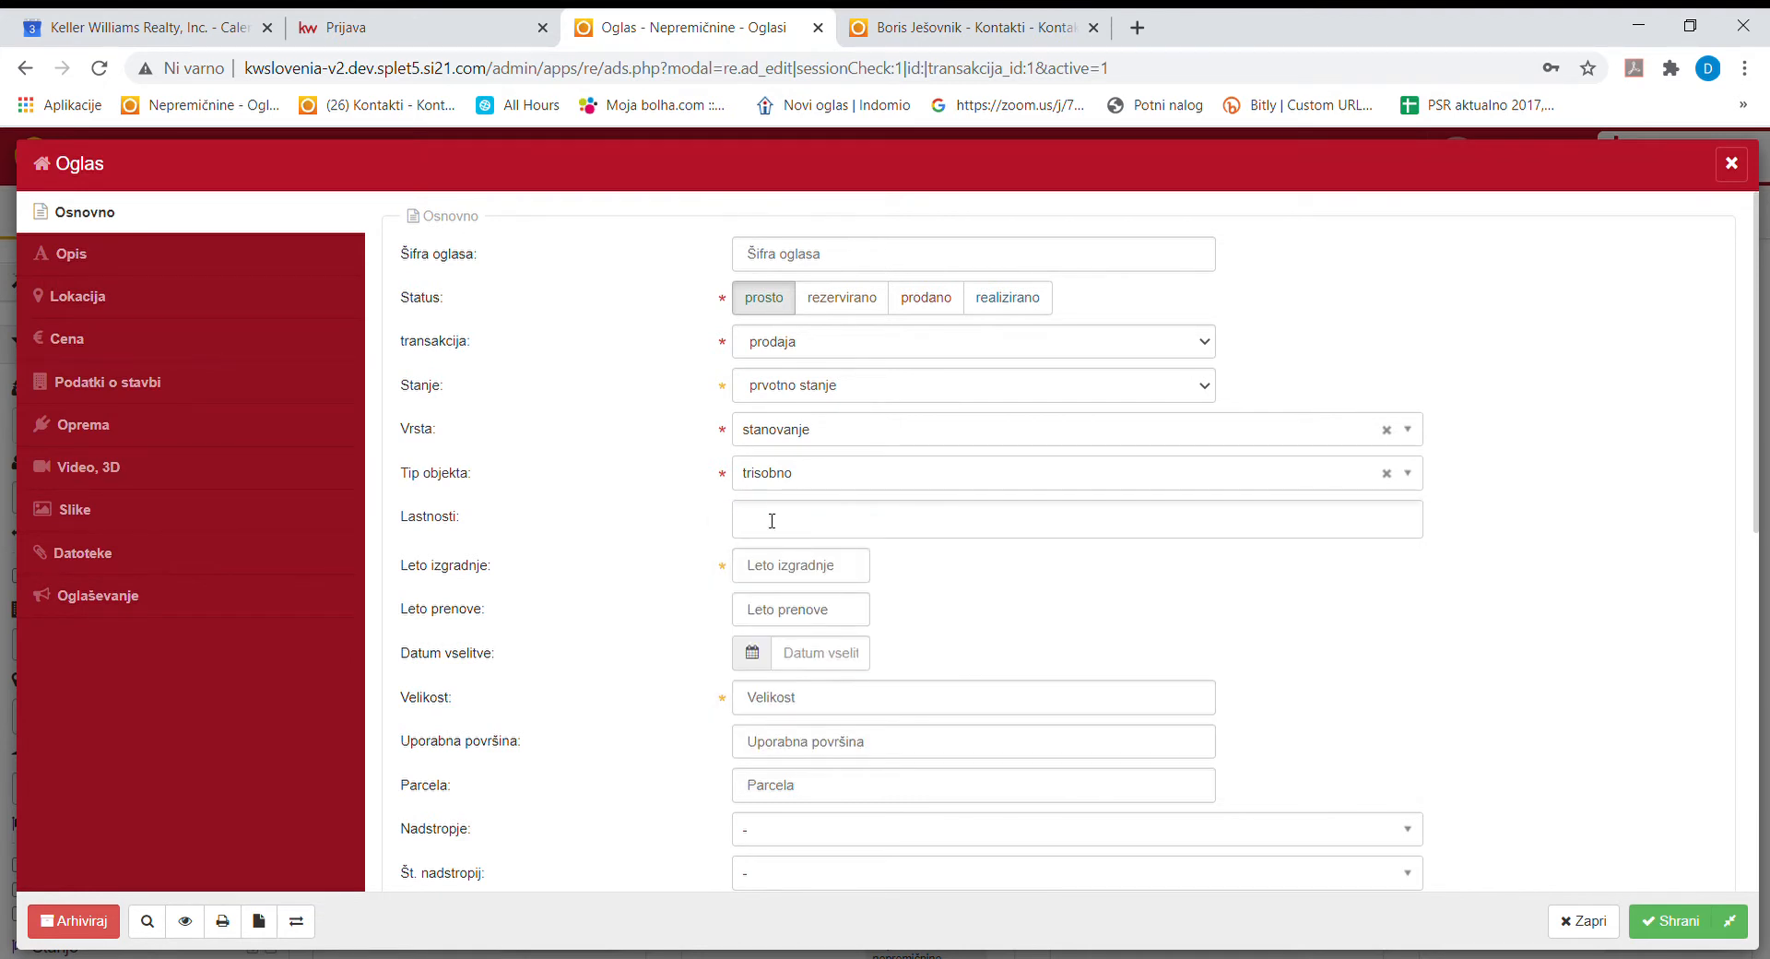
left_click(796, 578)
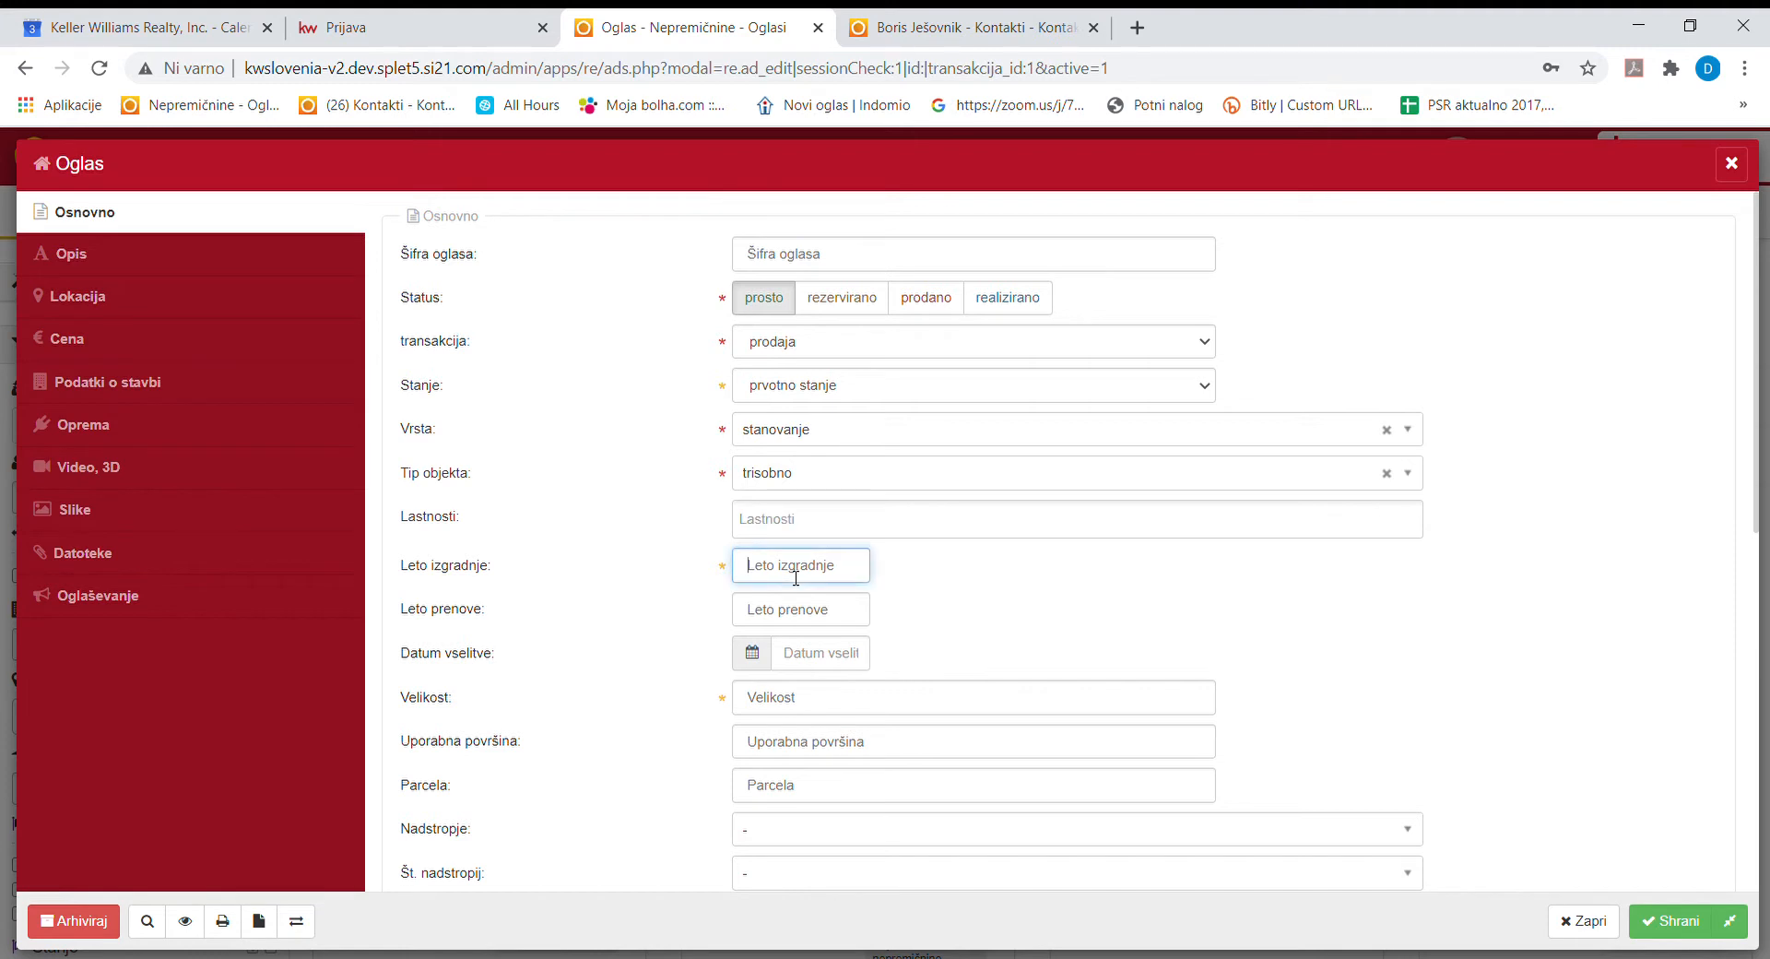
Enter build year 2009 and renovation year 2015.
left_click(789, 610)
left_click(796, 578)
type("2009")
left_click(838, 626)
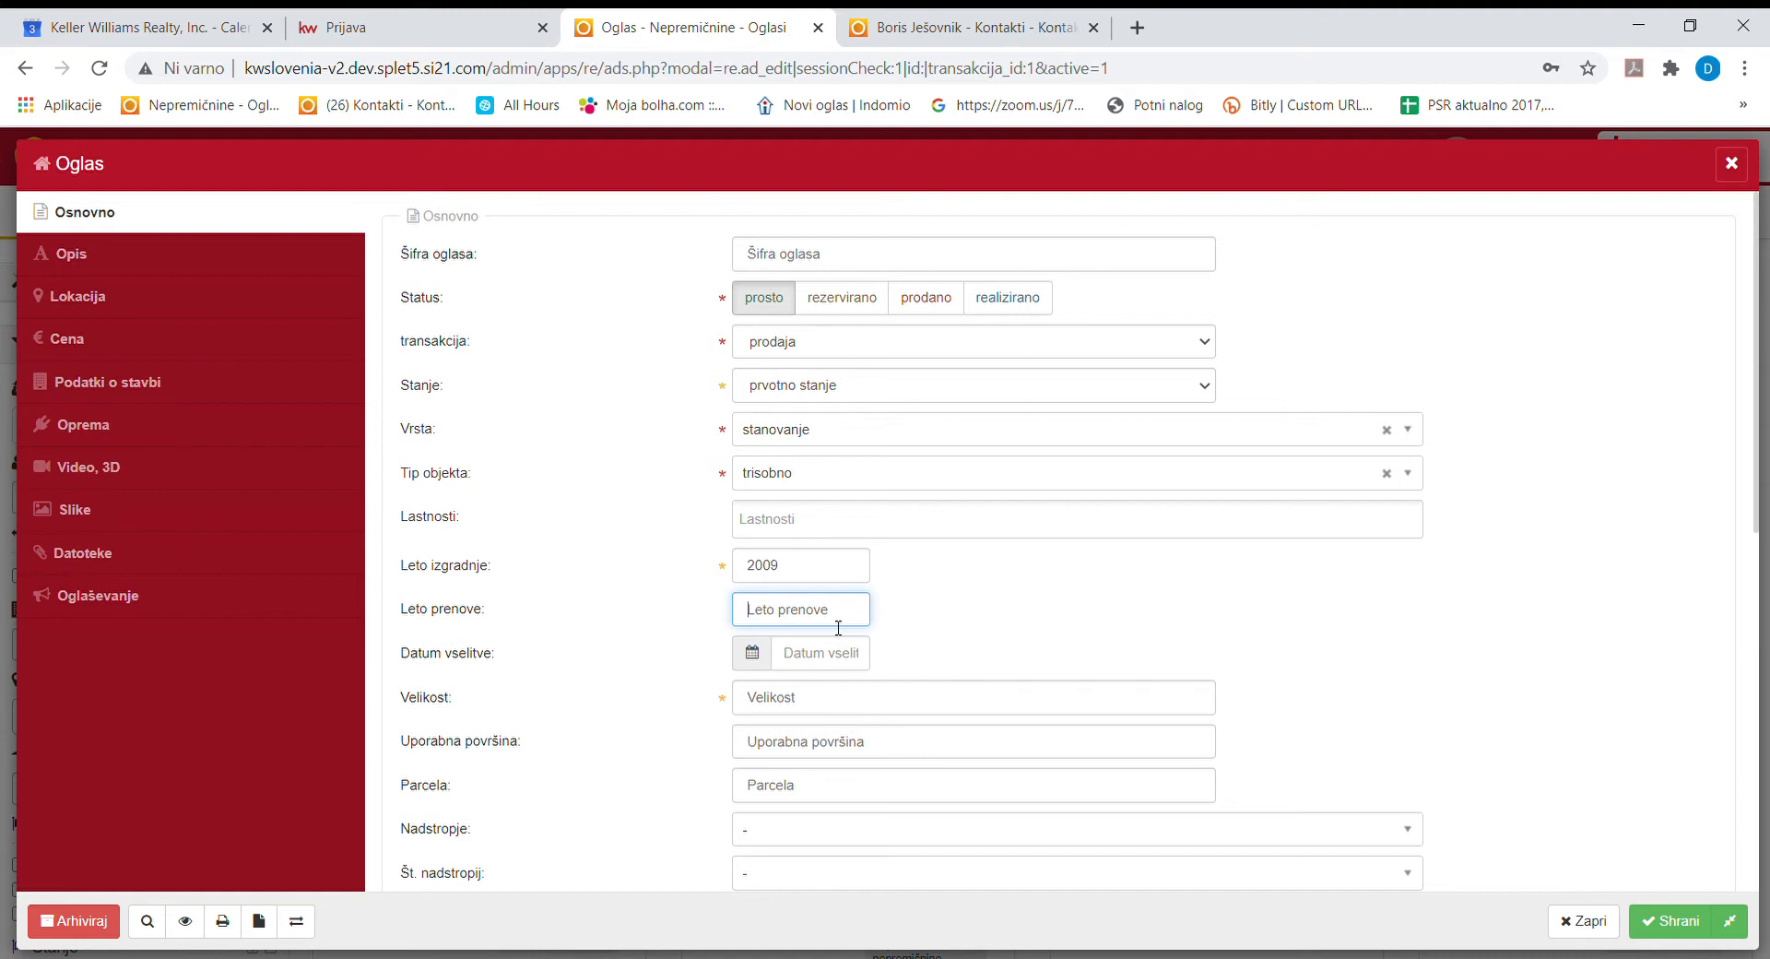
type("2015")
Enter size 75 and usable area 72.
left_click(830, 711)
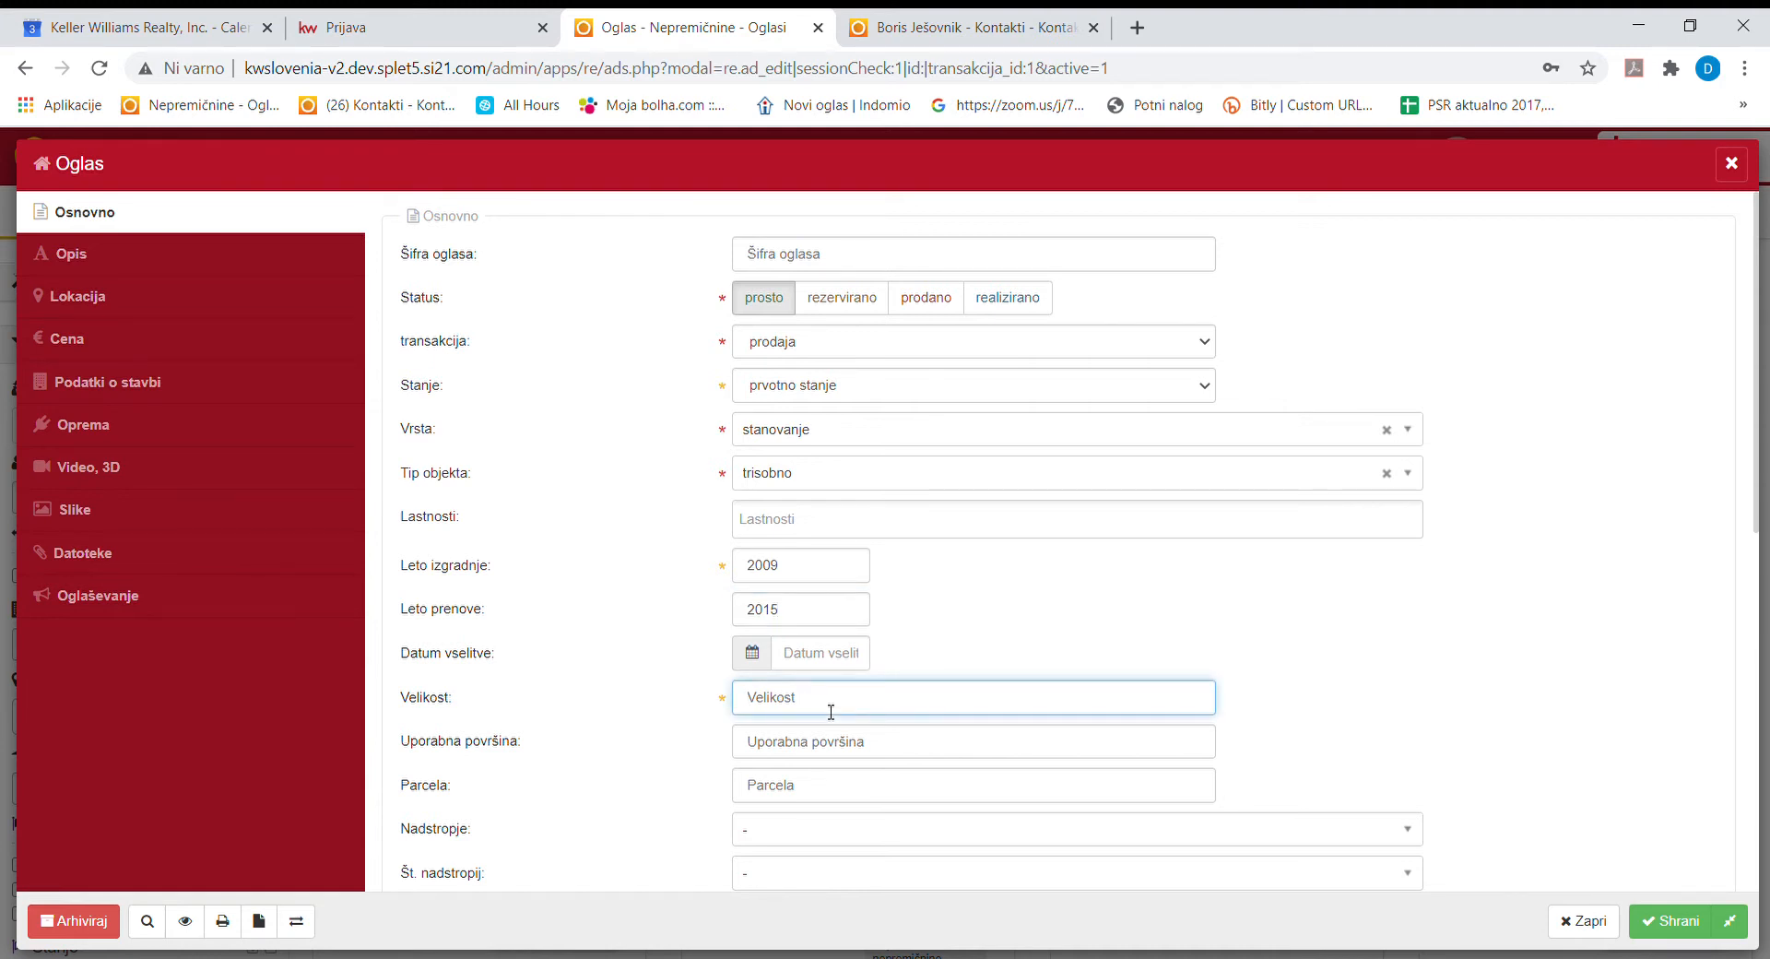
type("75")
left_click(858, 755)
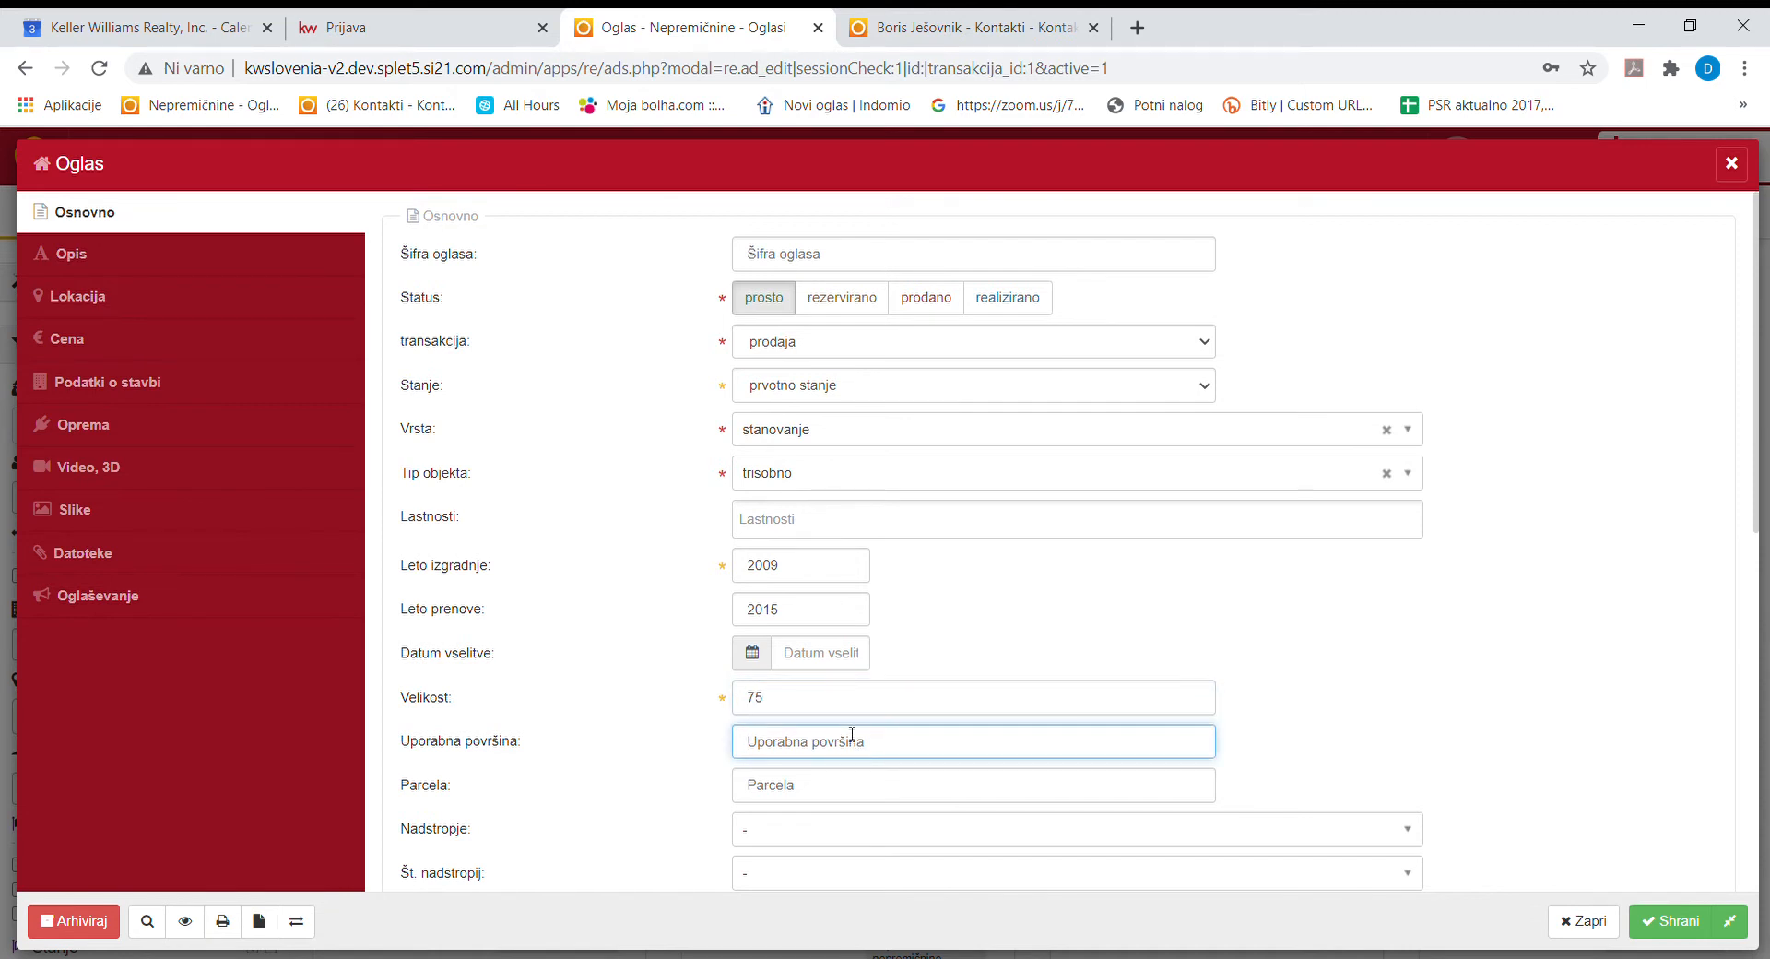
left_click(849, 711)
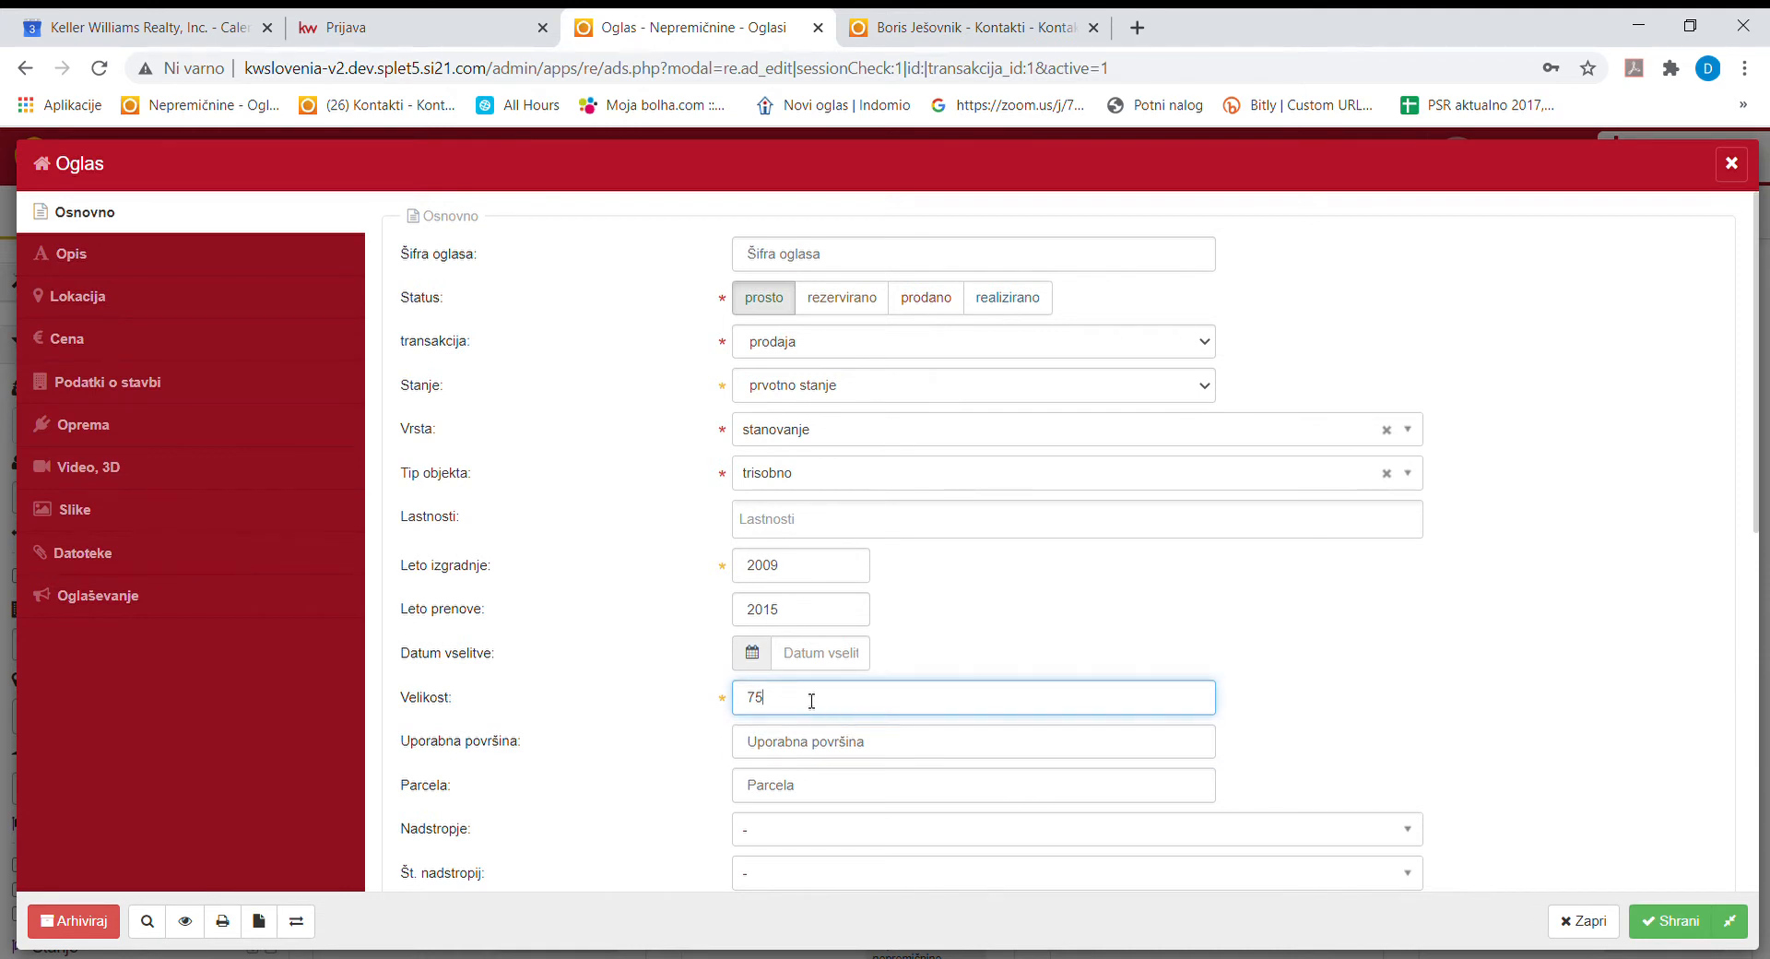
left_click(797, 755)
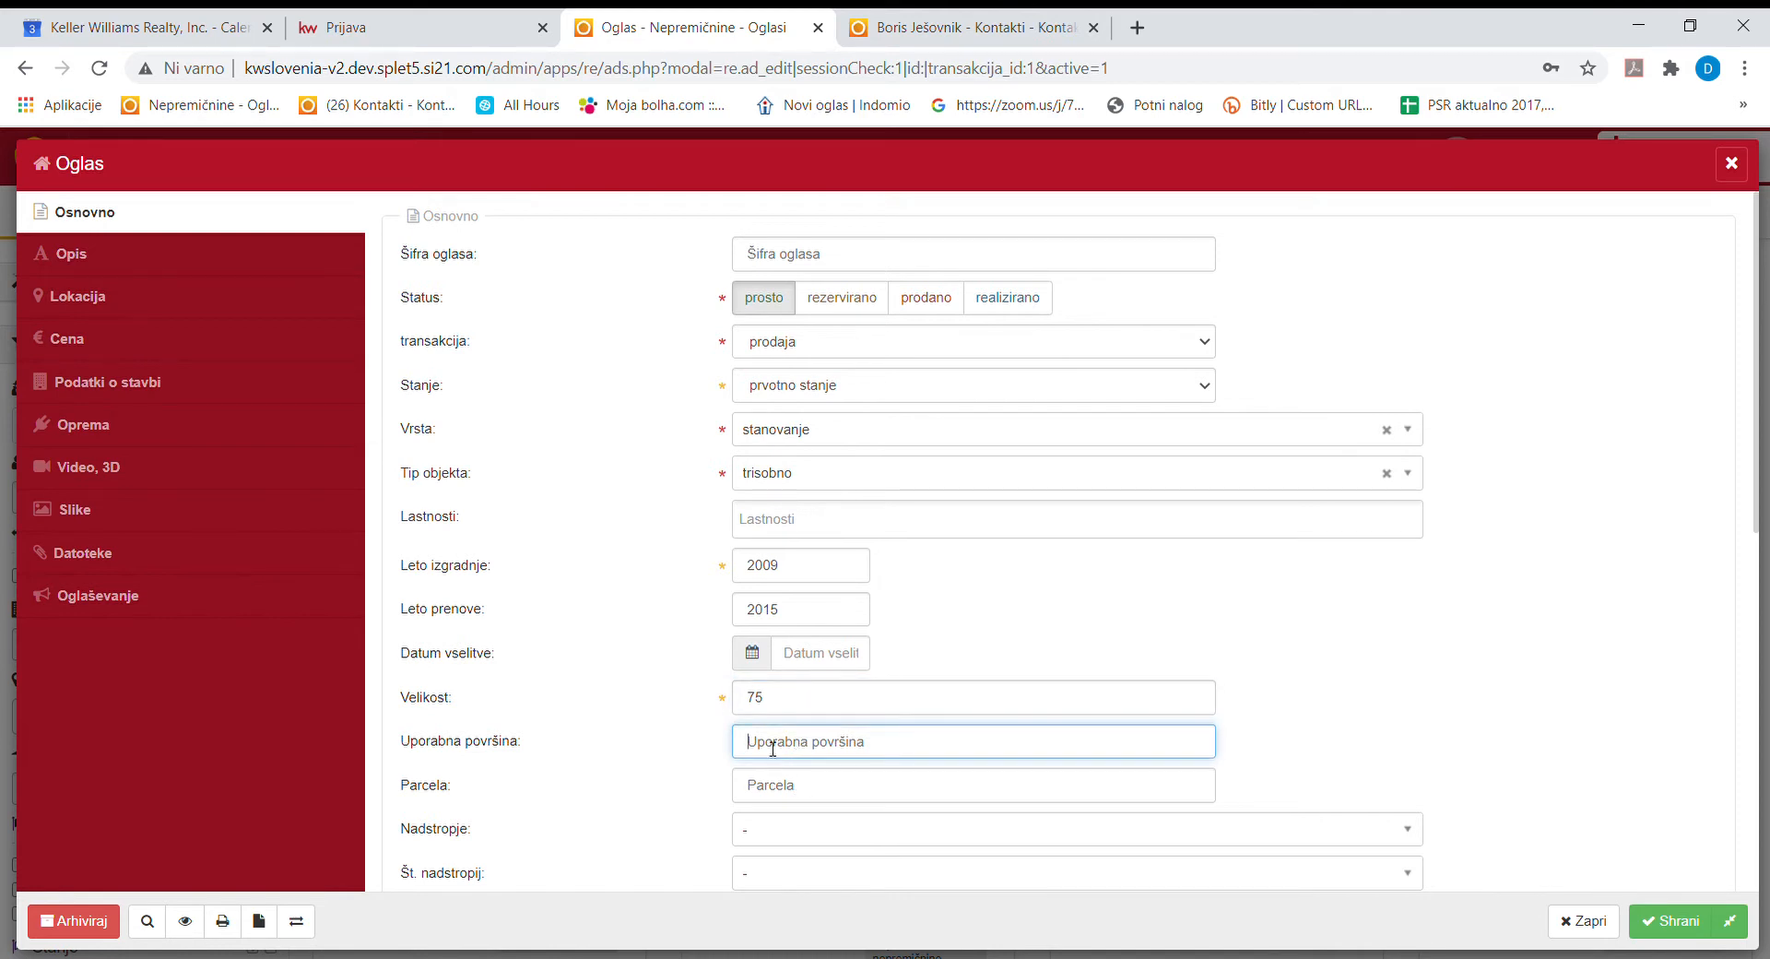
left_click(792, 702)
left_click(787, 745)
type("72")
left_click(800, 791)
scroll(802, 795, "down", 3)
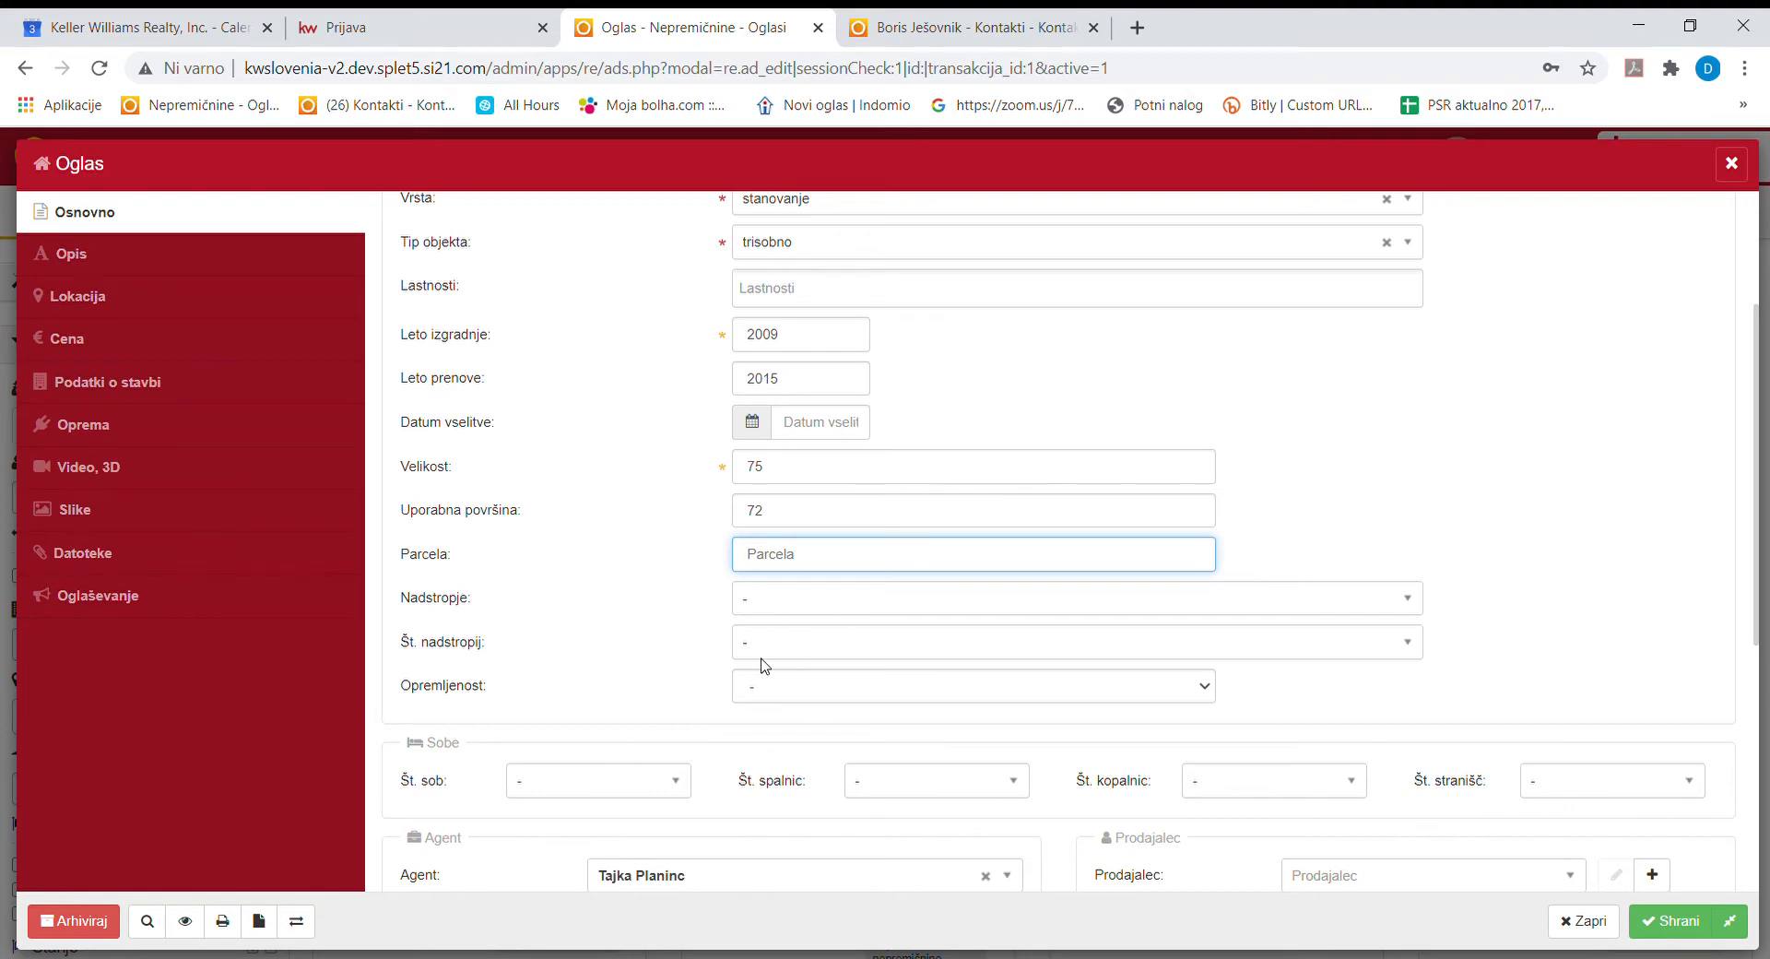
Set floor 1. of a 4-floor building and furnishing to Delno opremljeno.
left_click(815, 612)
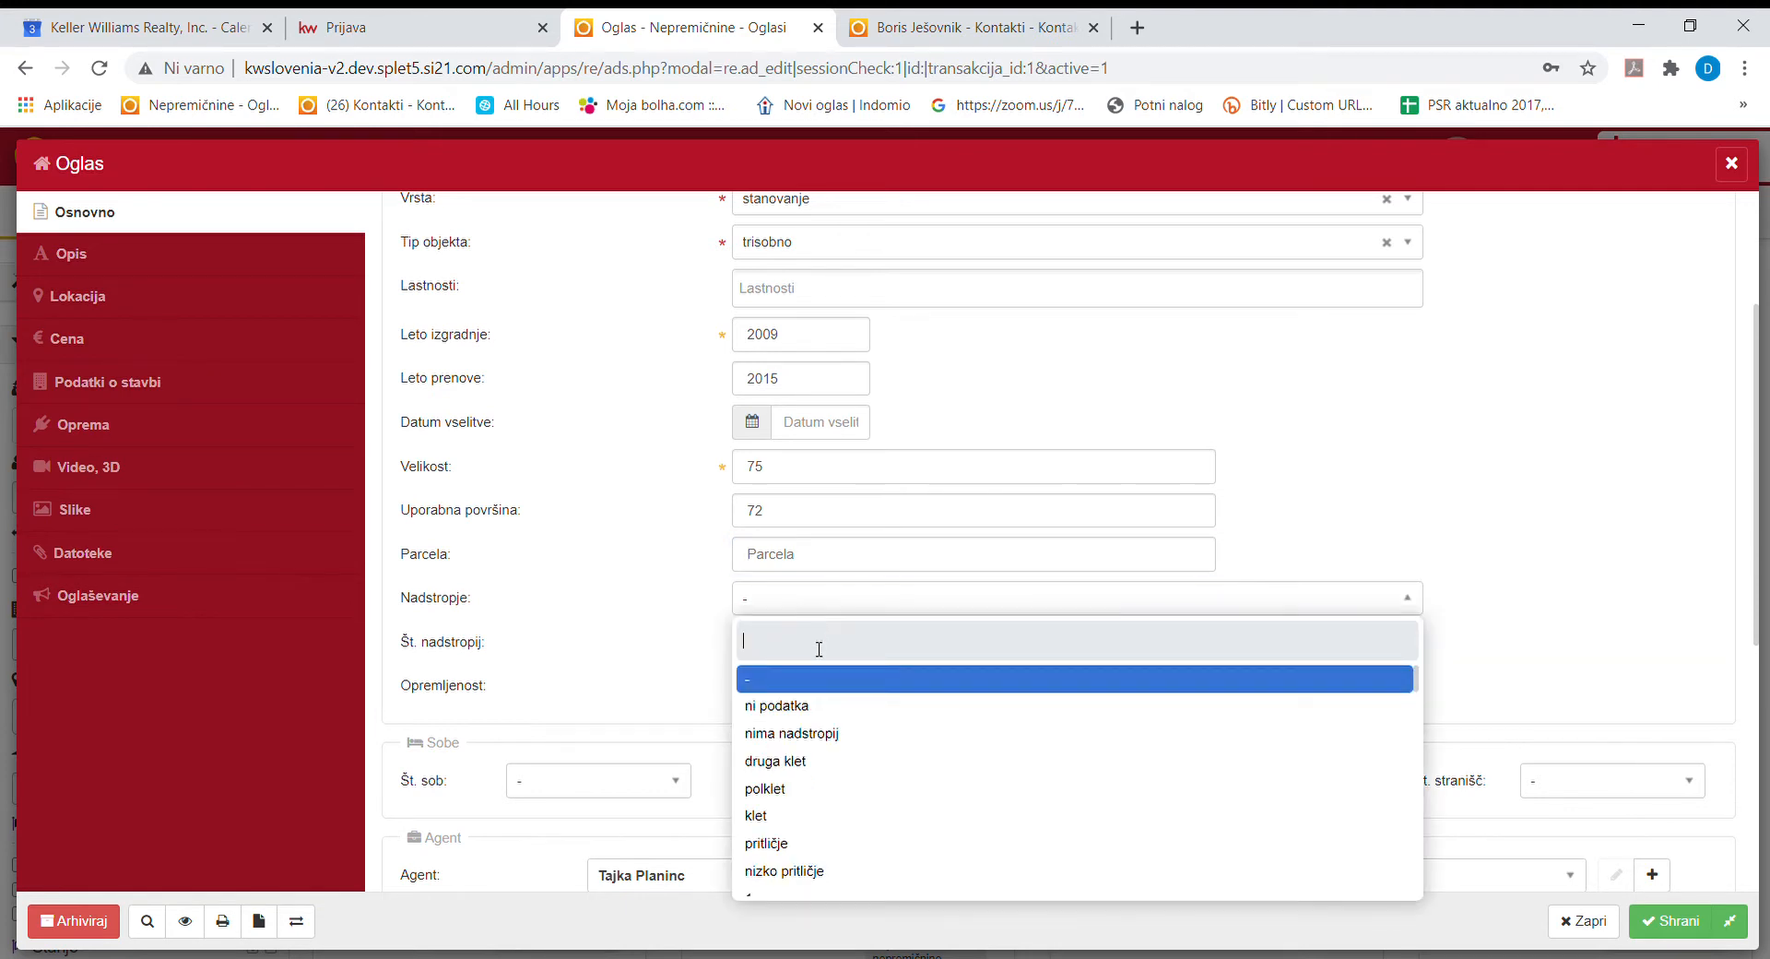
scroll(808, 788, "down", 2)
left_click(810, 782)
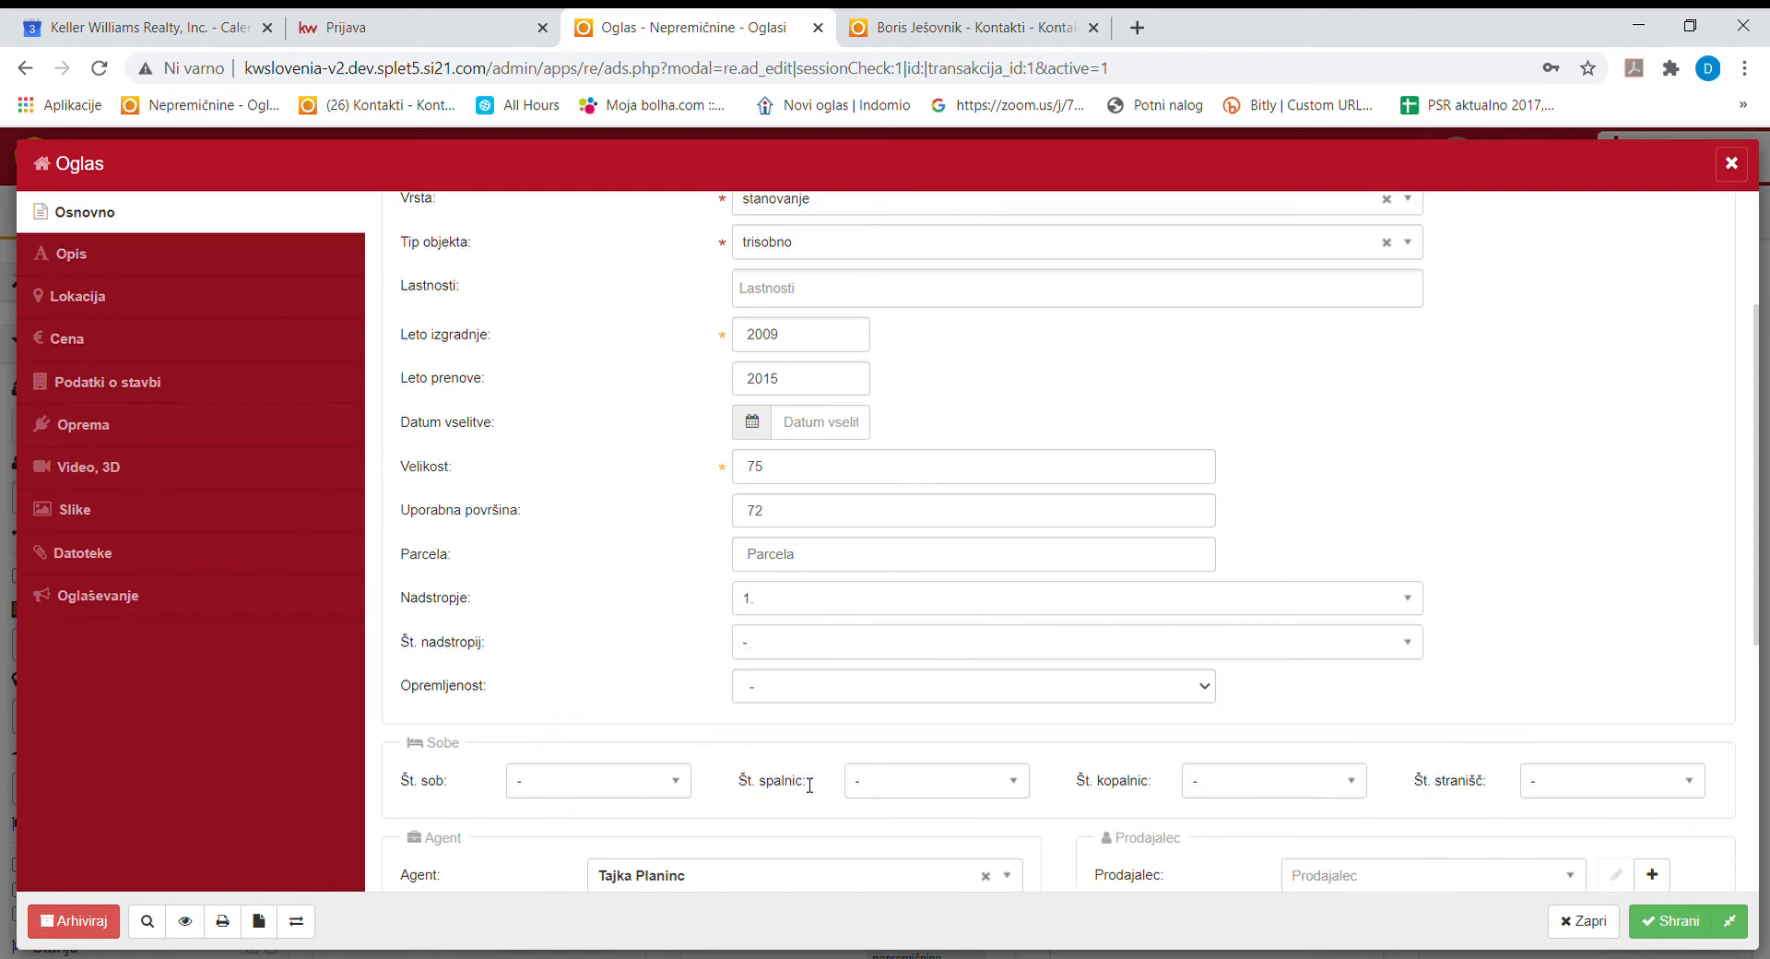
left_click(810, 643)
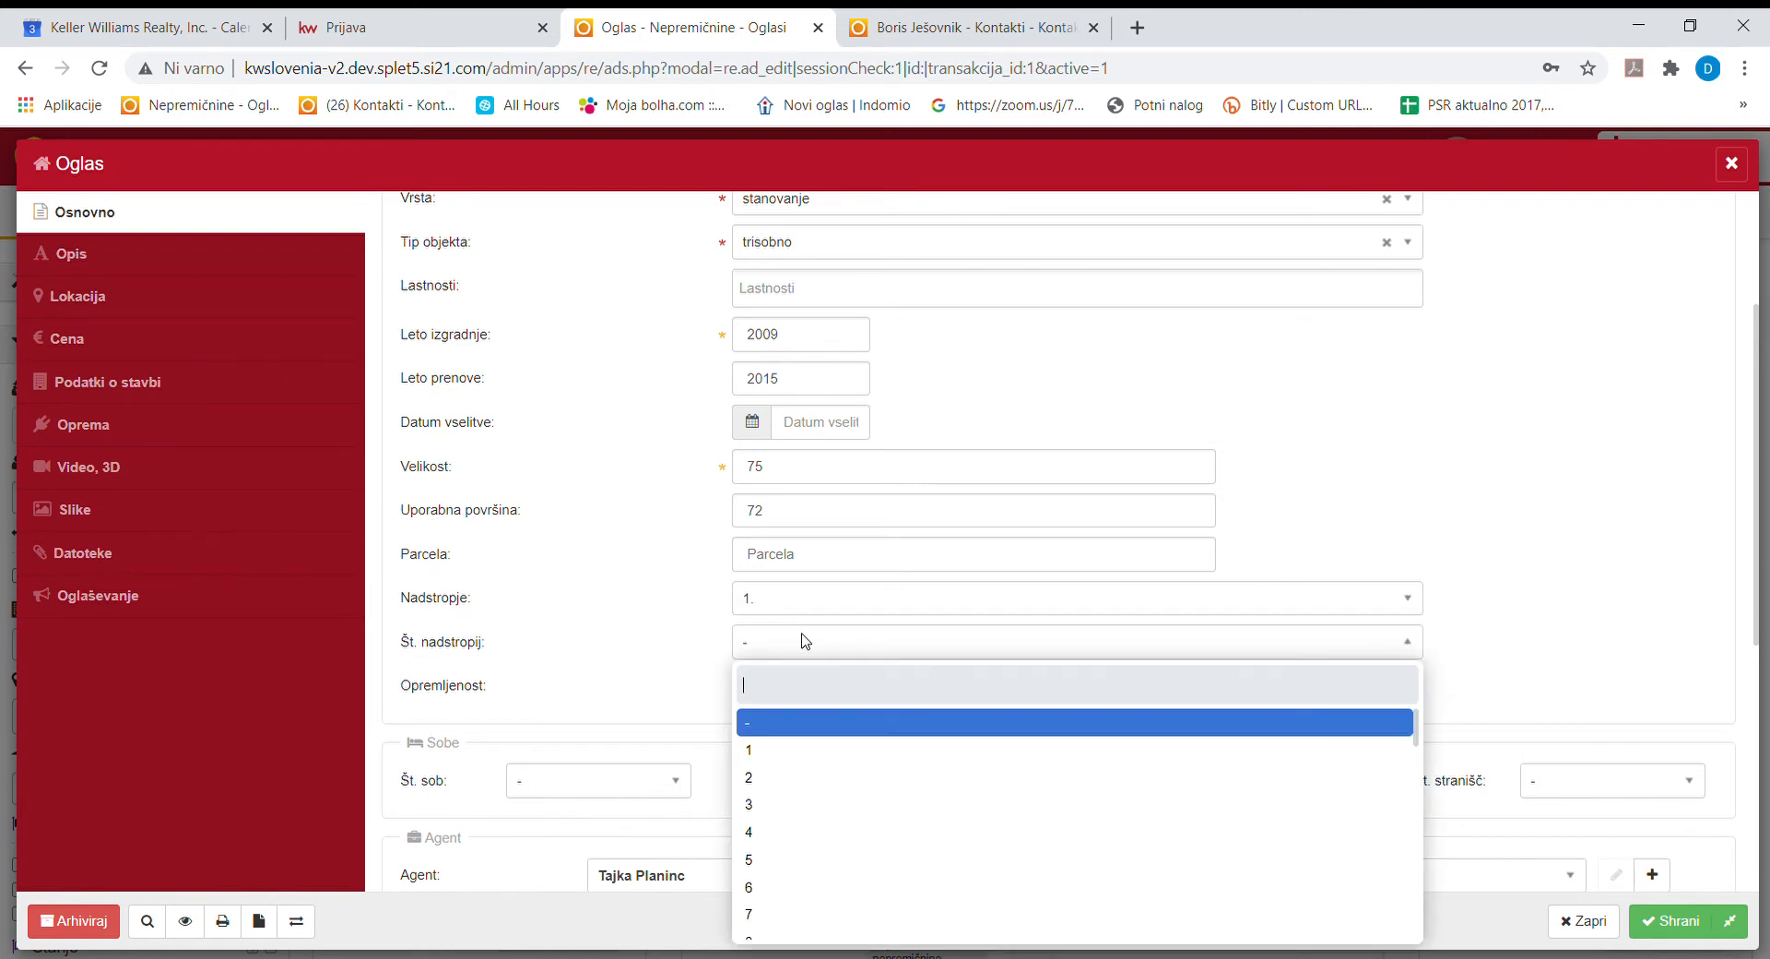
left_click(784, 834)
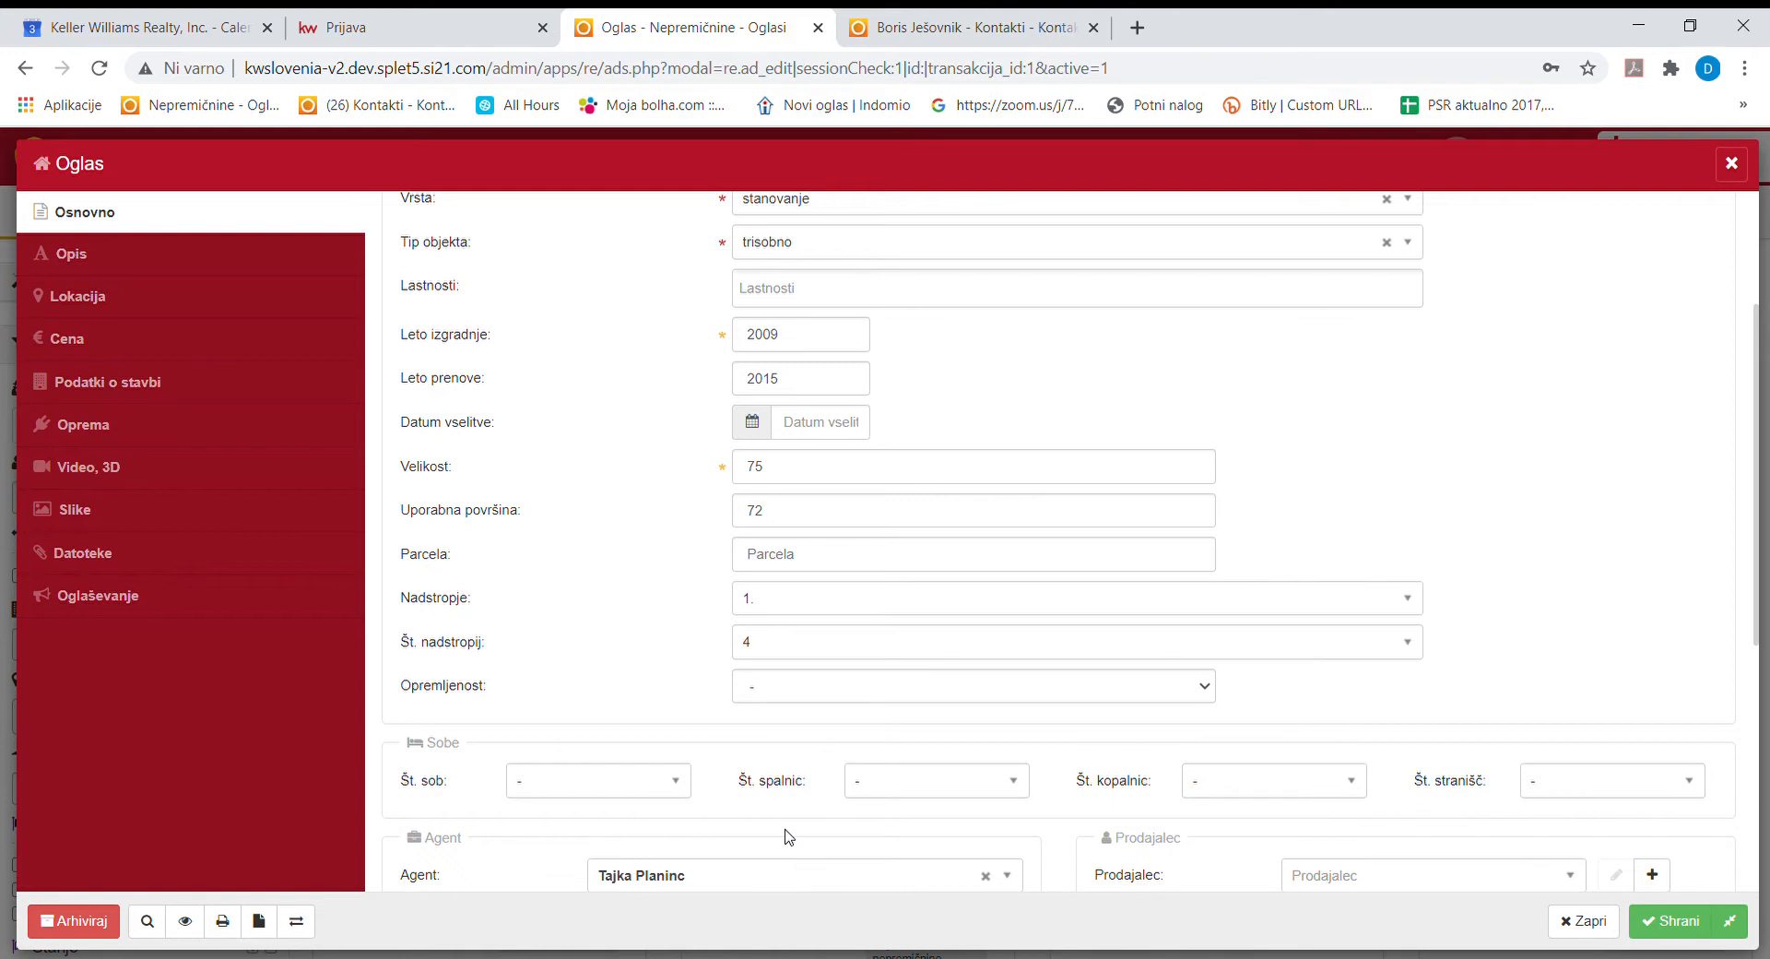
left_click(788, 698)
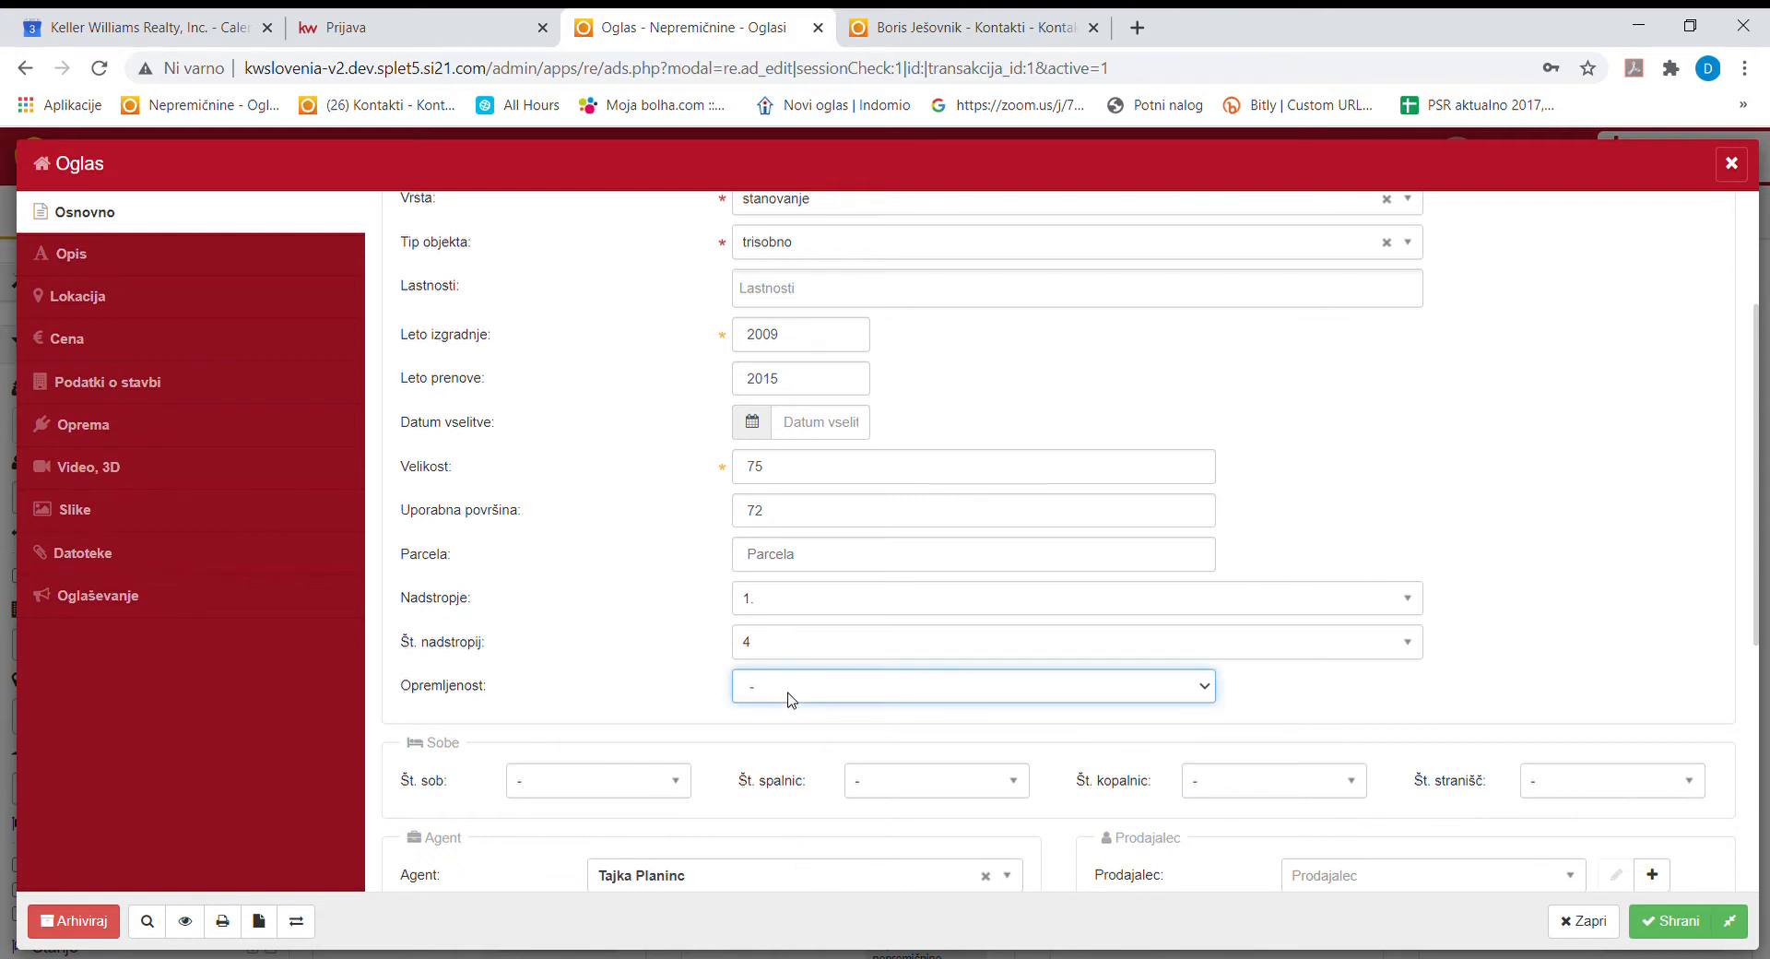
left_click(790, 757)
scroll(774, 758, "down", 3)
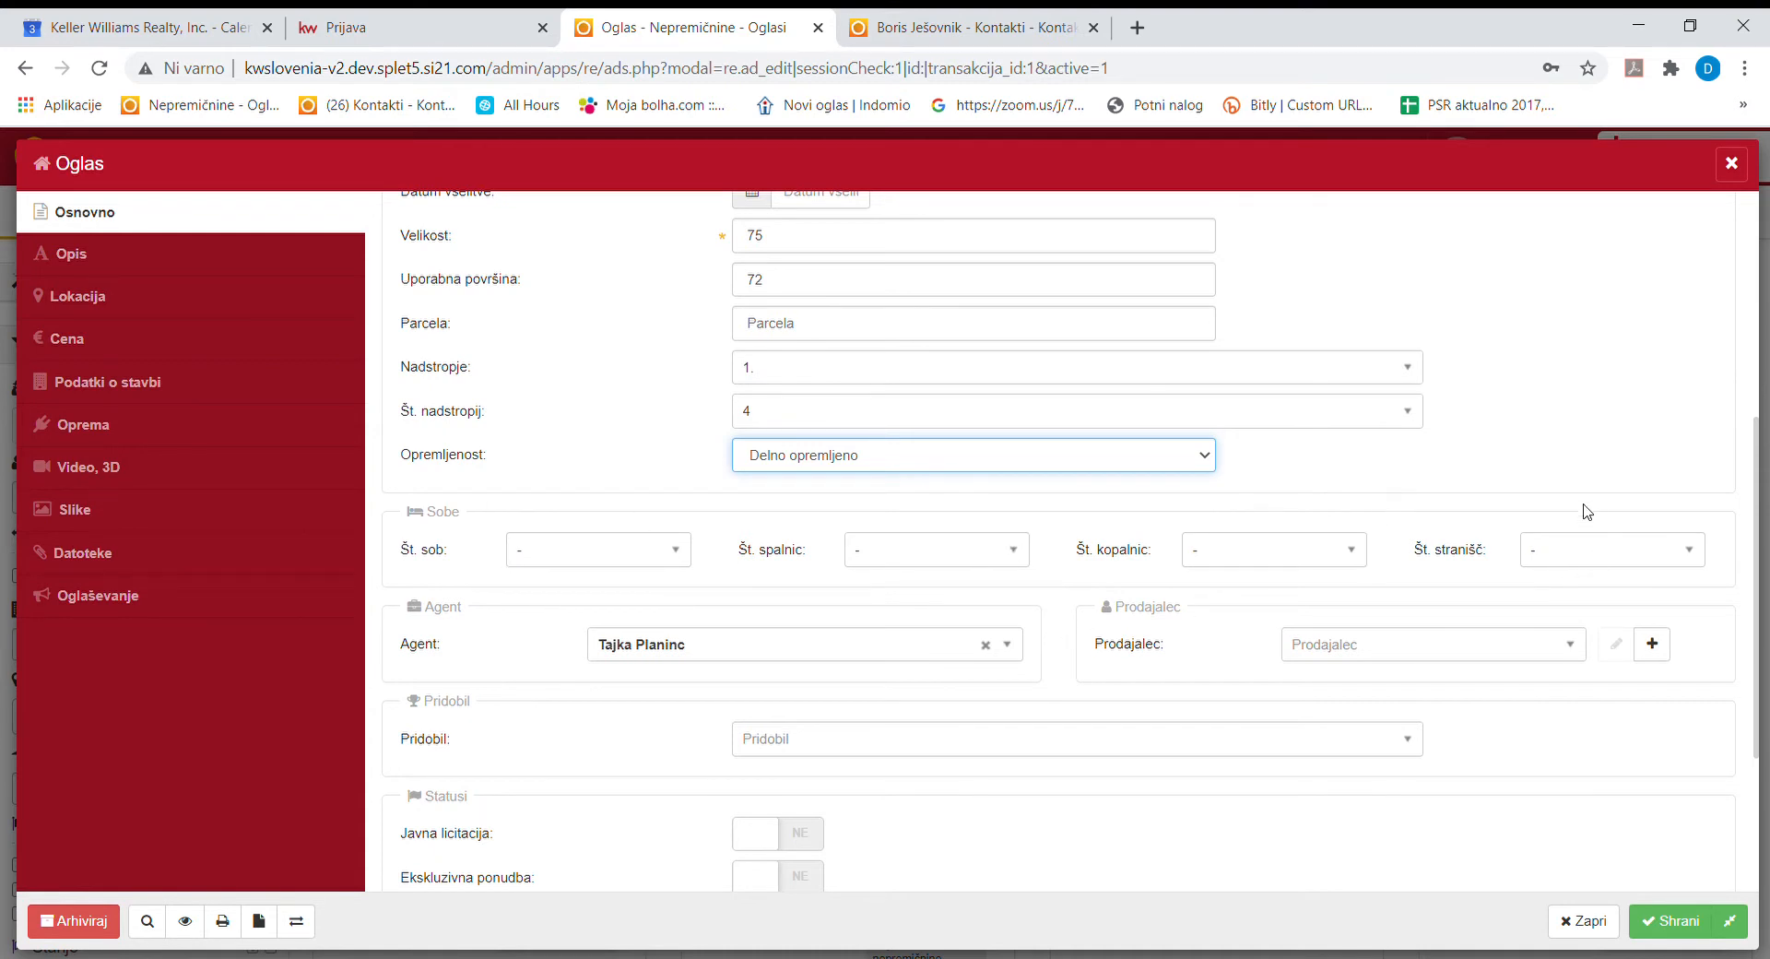
Set 3 rooms, 2 bedrooms, 1 bathroom and 1 toilet.
left_click(598, 564)
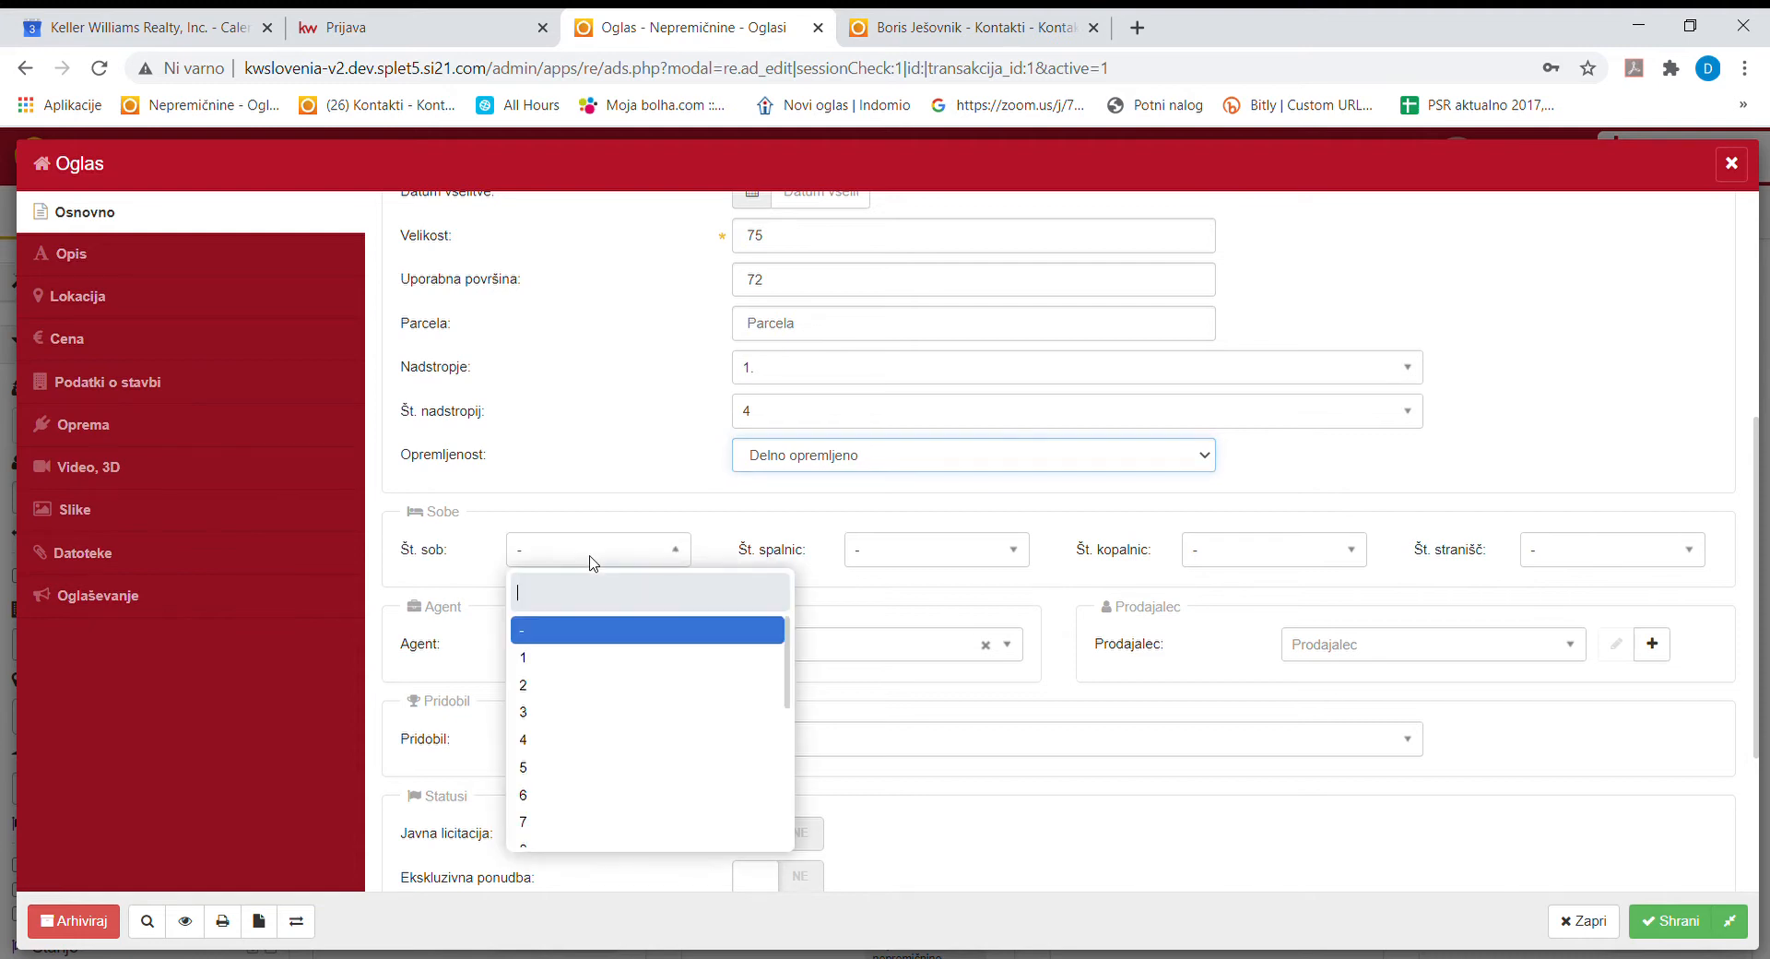
left_click(572, 713)
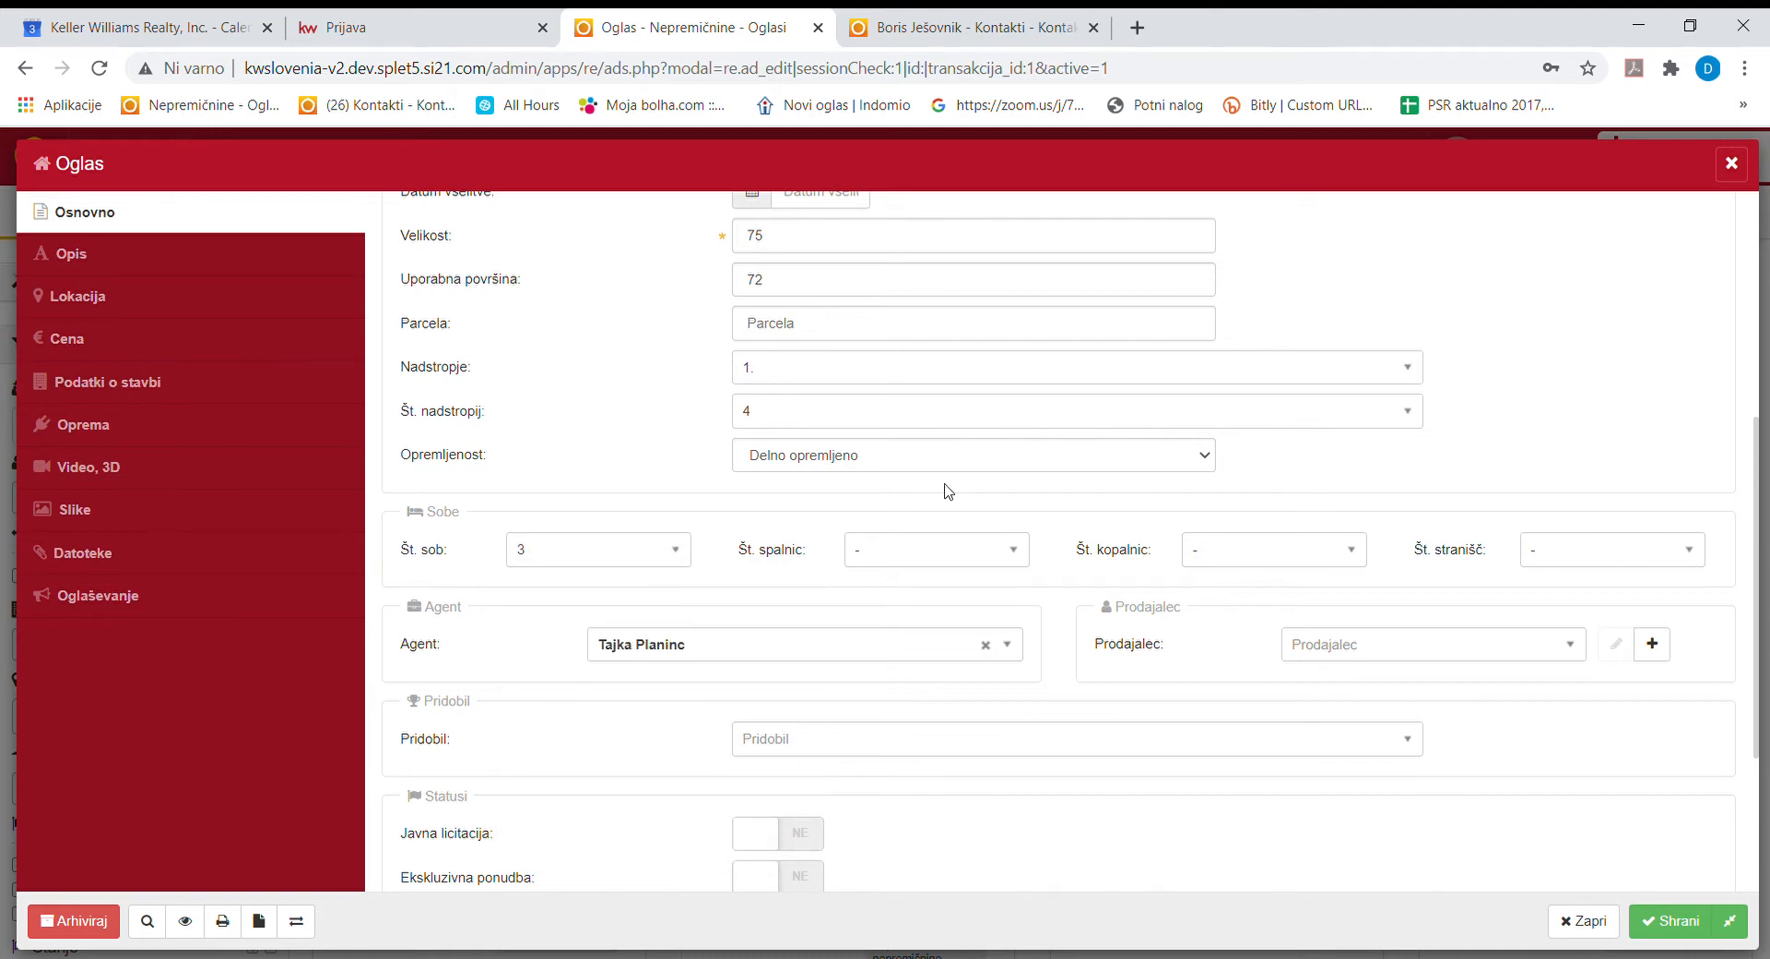
left_click(915, 553)
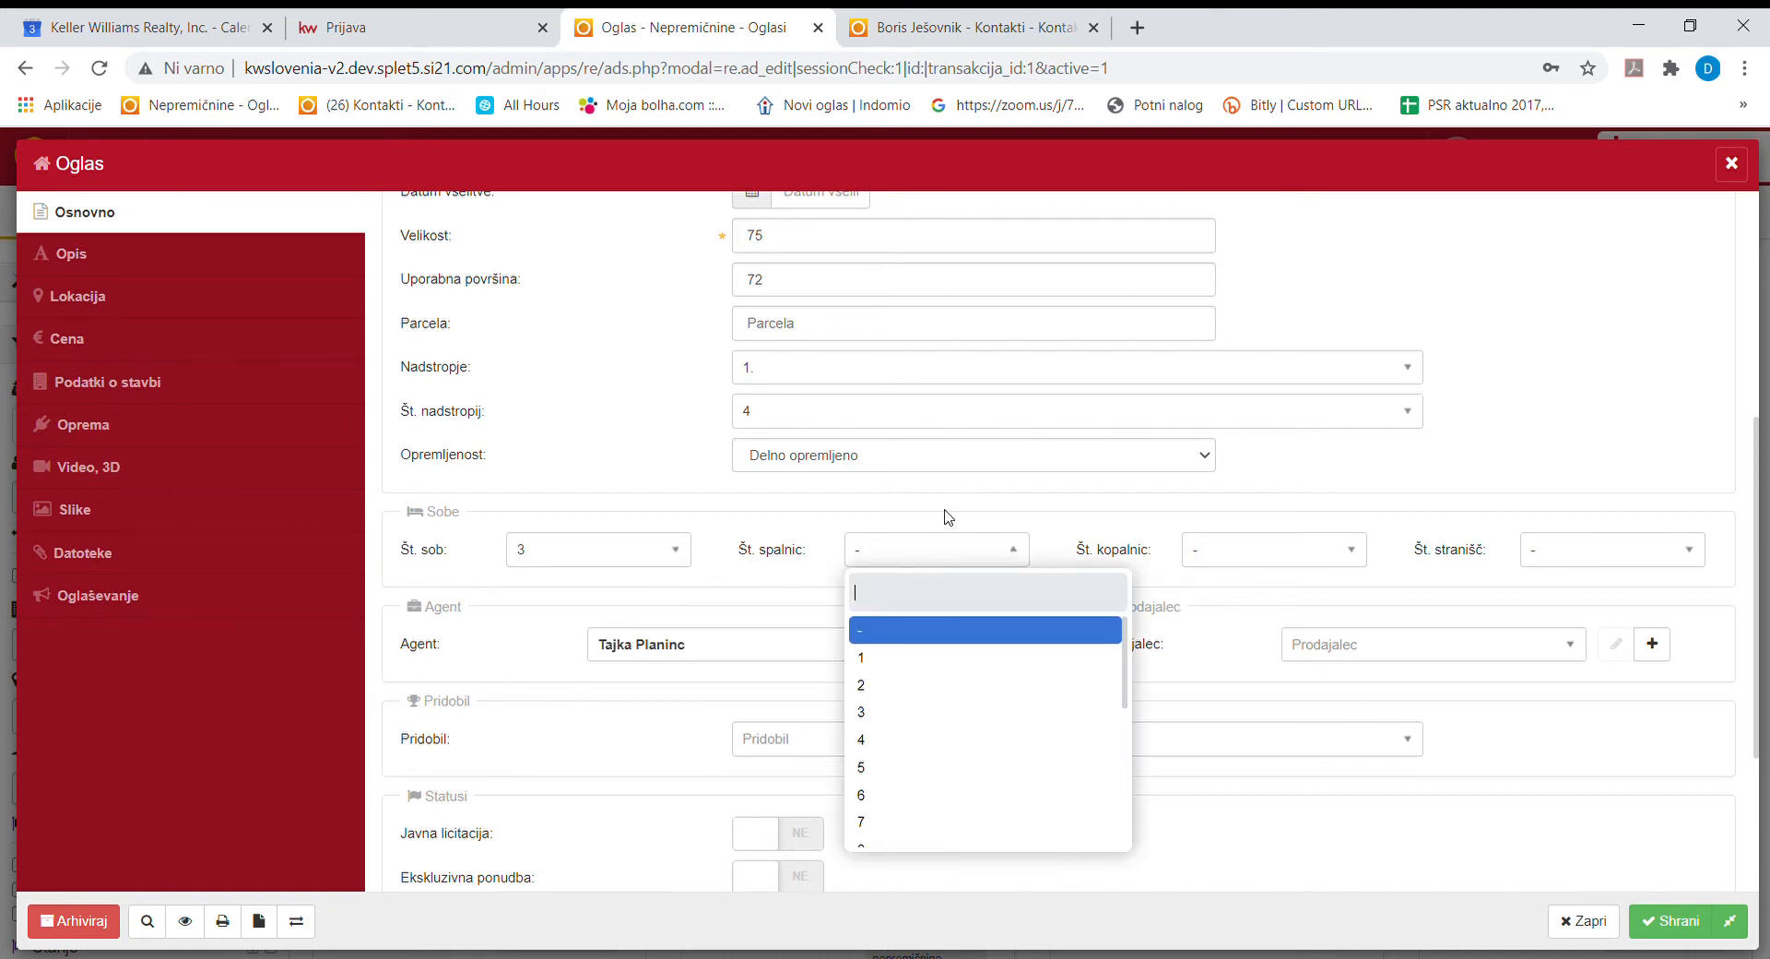
left_click(863, 685)
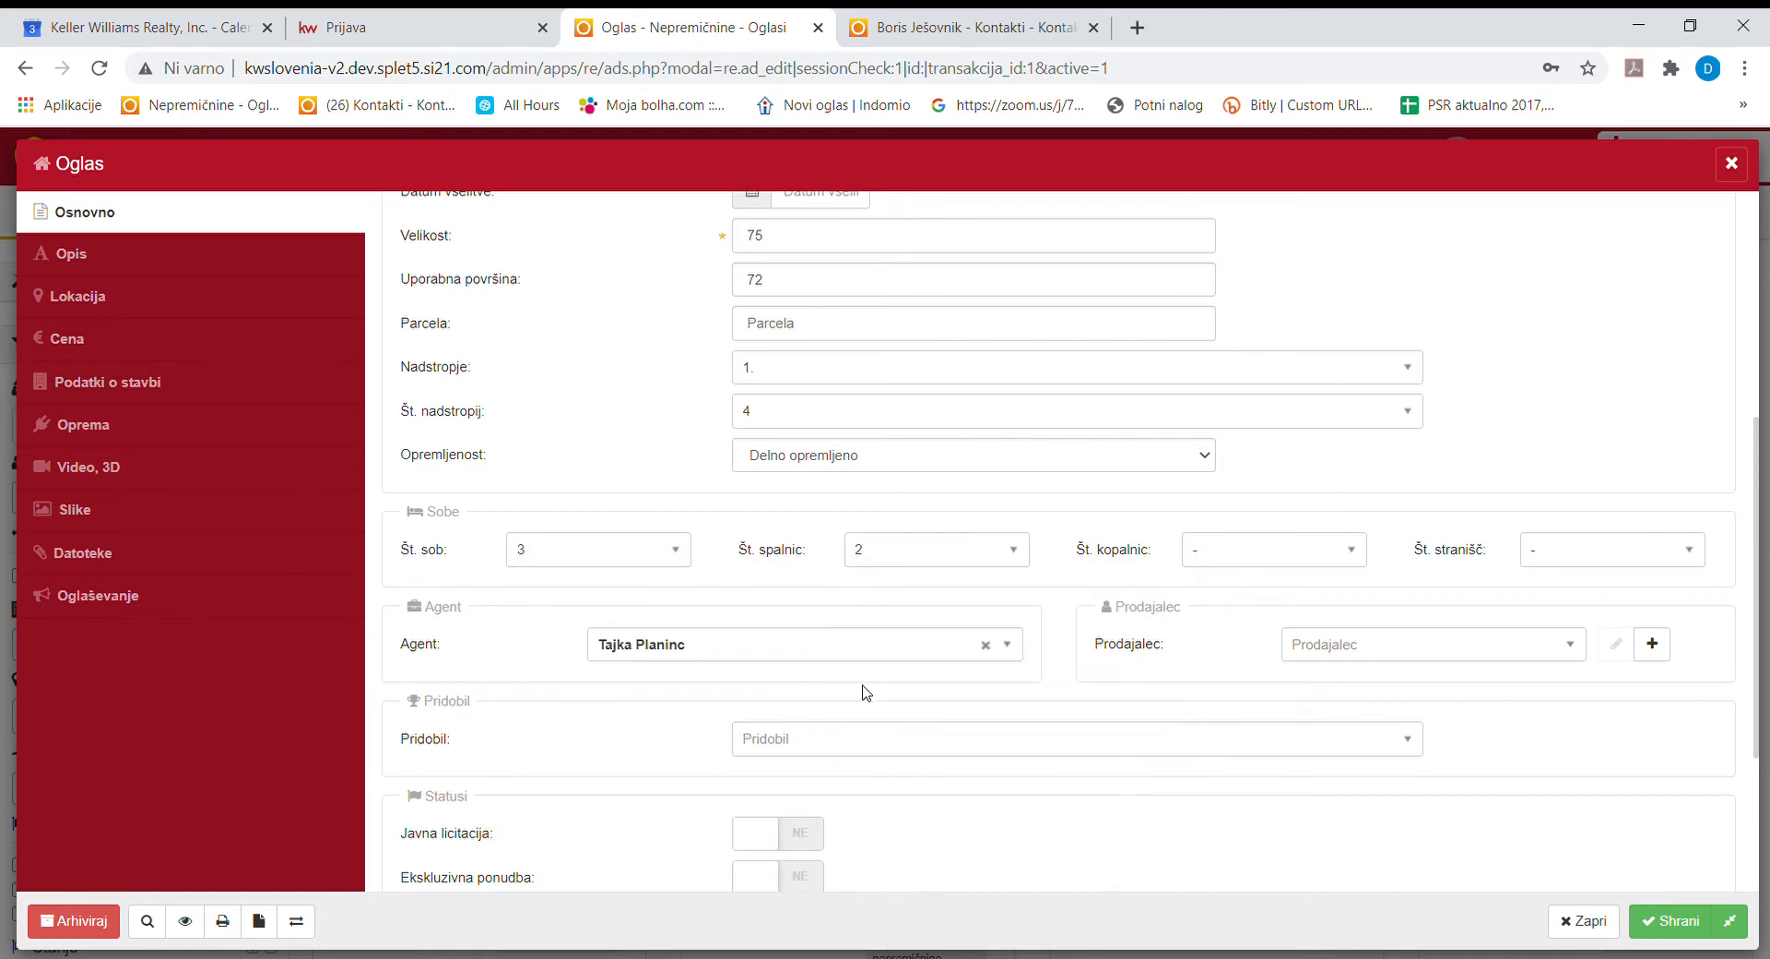
left_click(1259, 551)
left_click(1238, 658)
left_click(1568, 551)
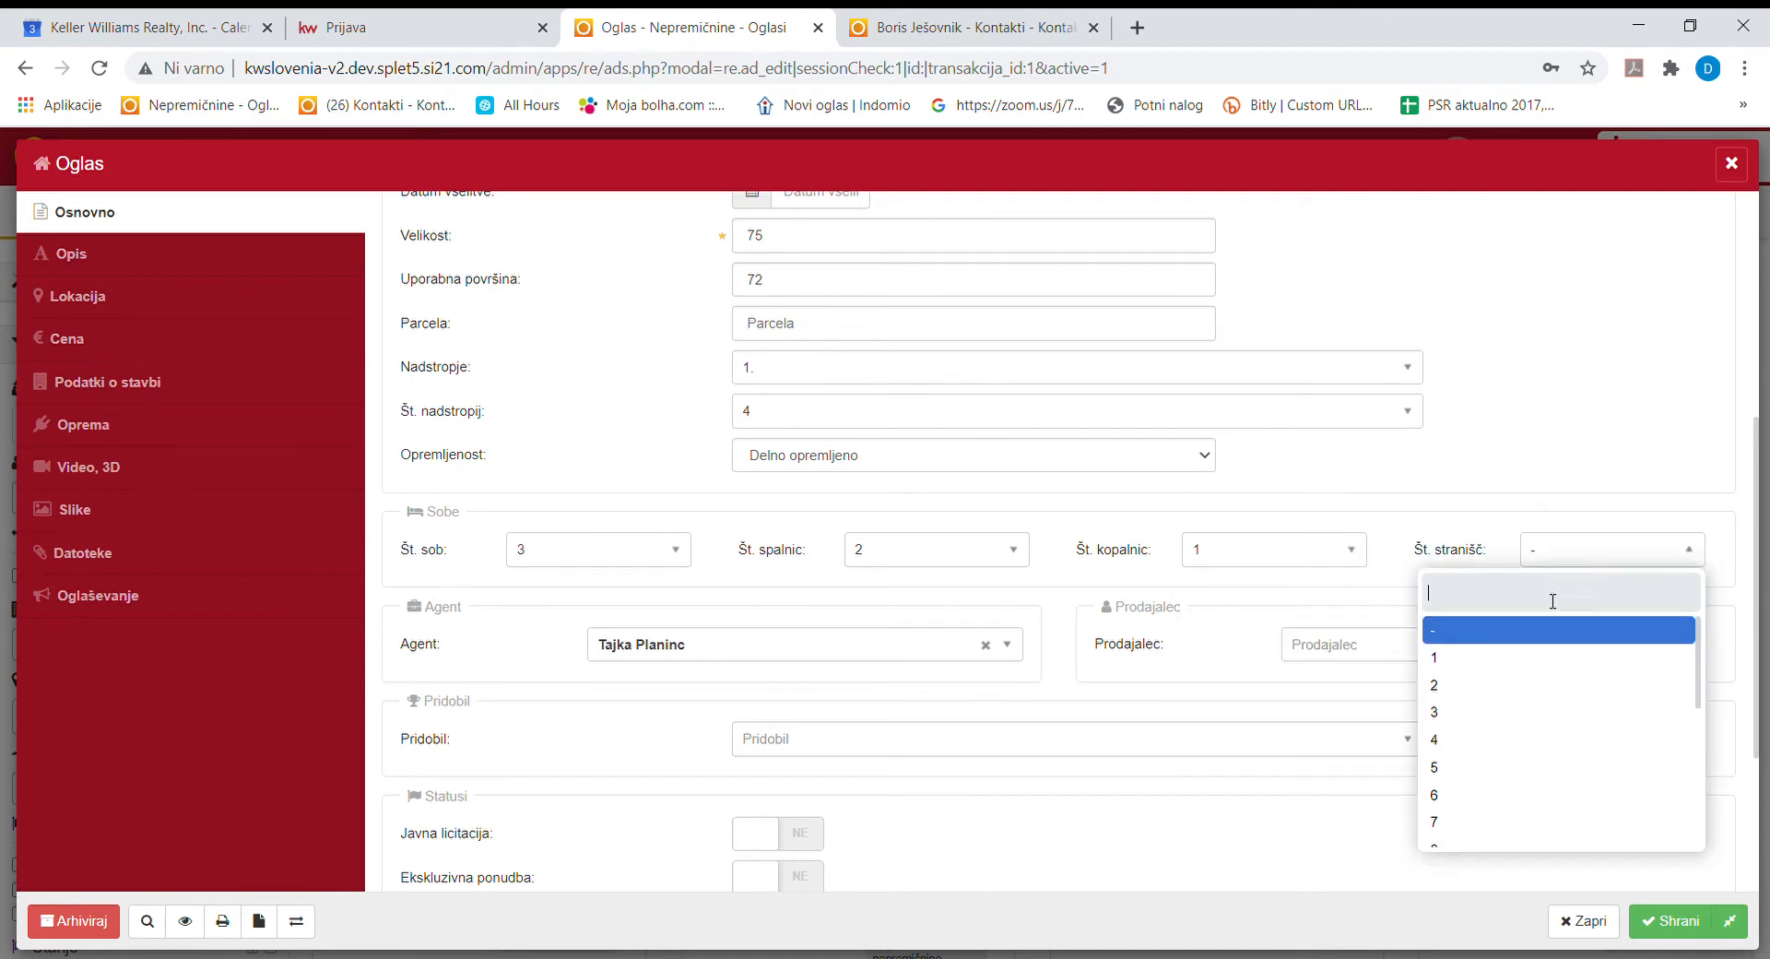
left_click(1533, 671)
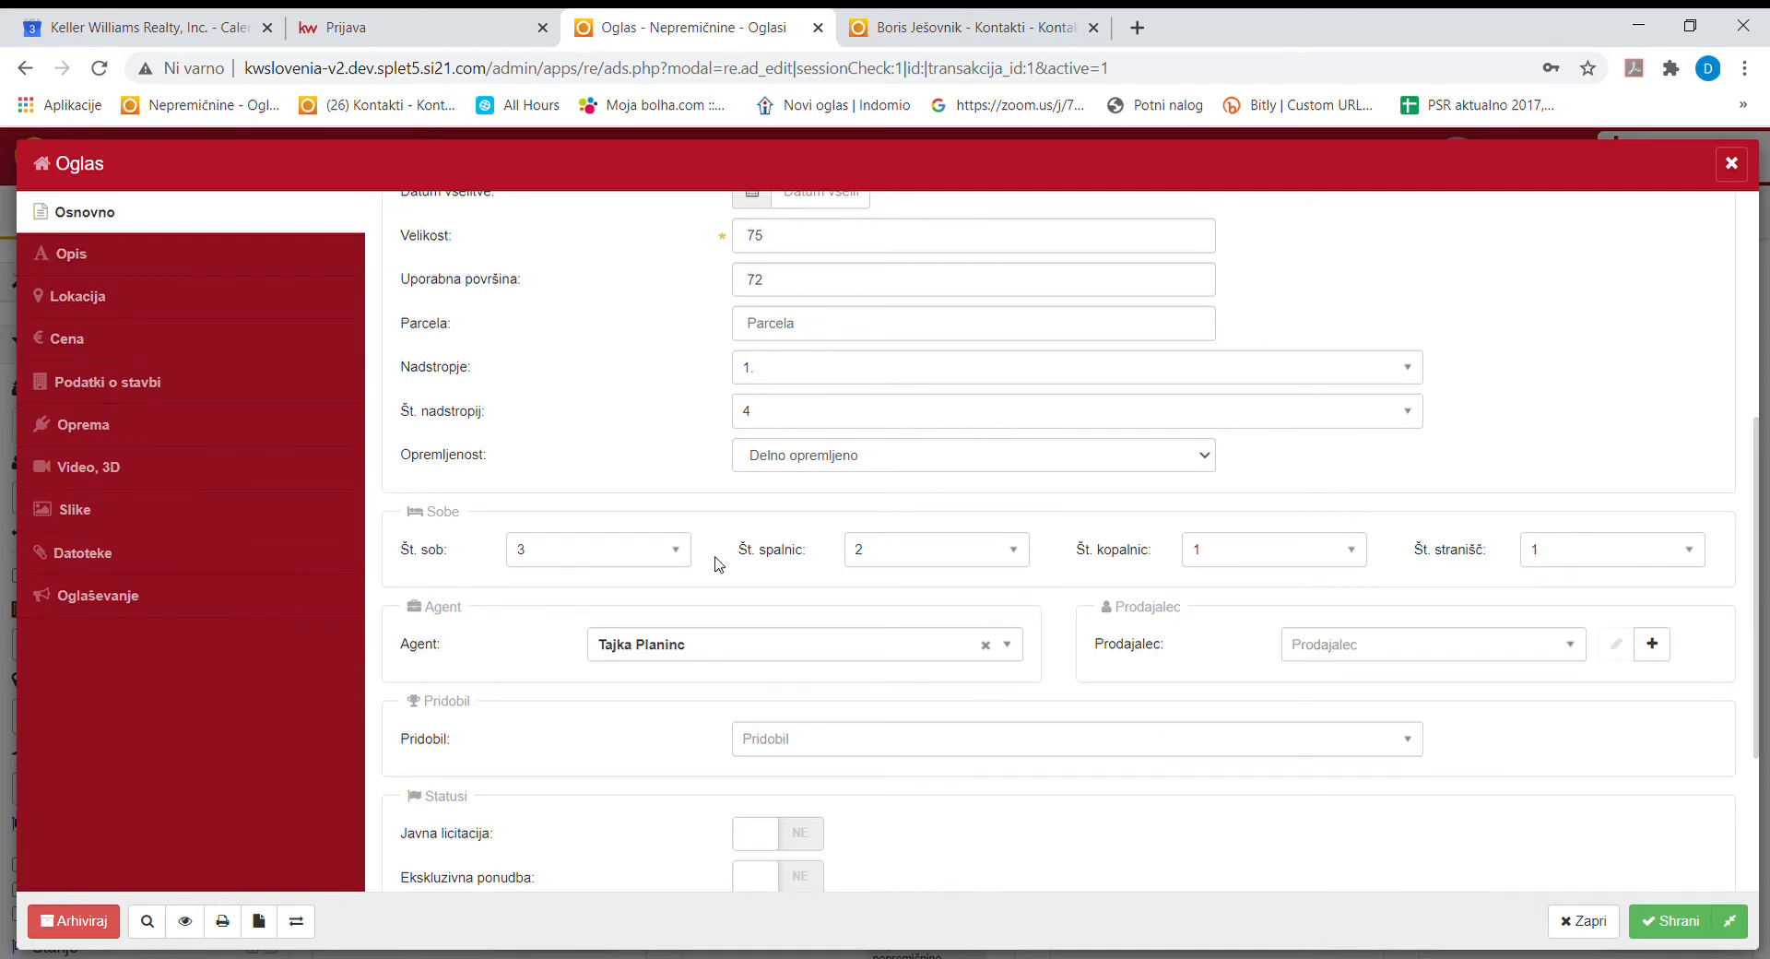
Search for the new agent by name and assign them to the listing.
left_click(664, 656)
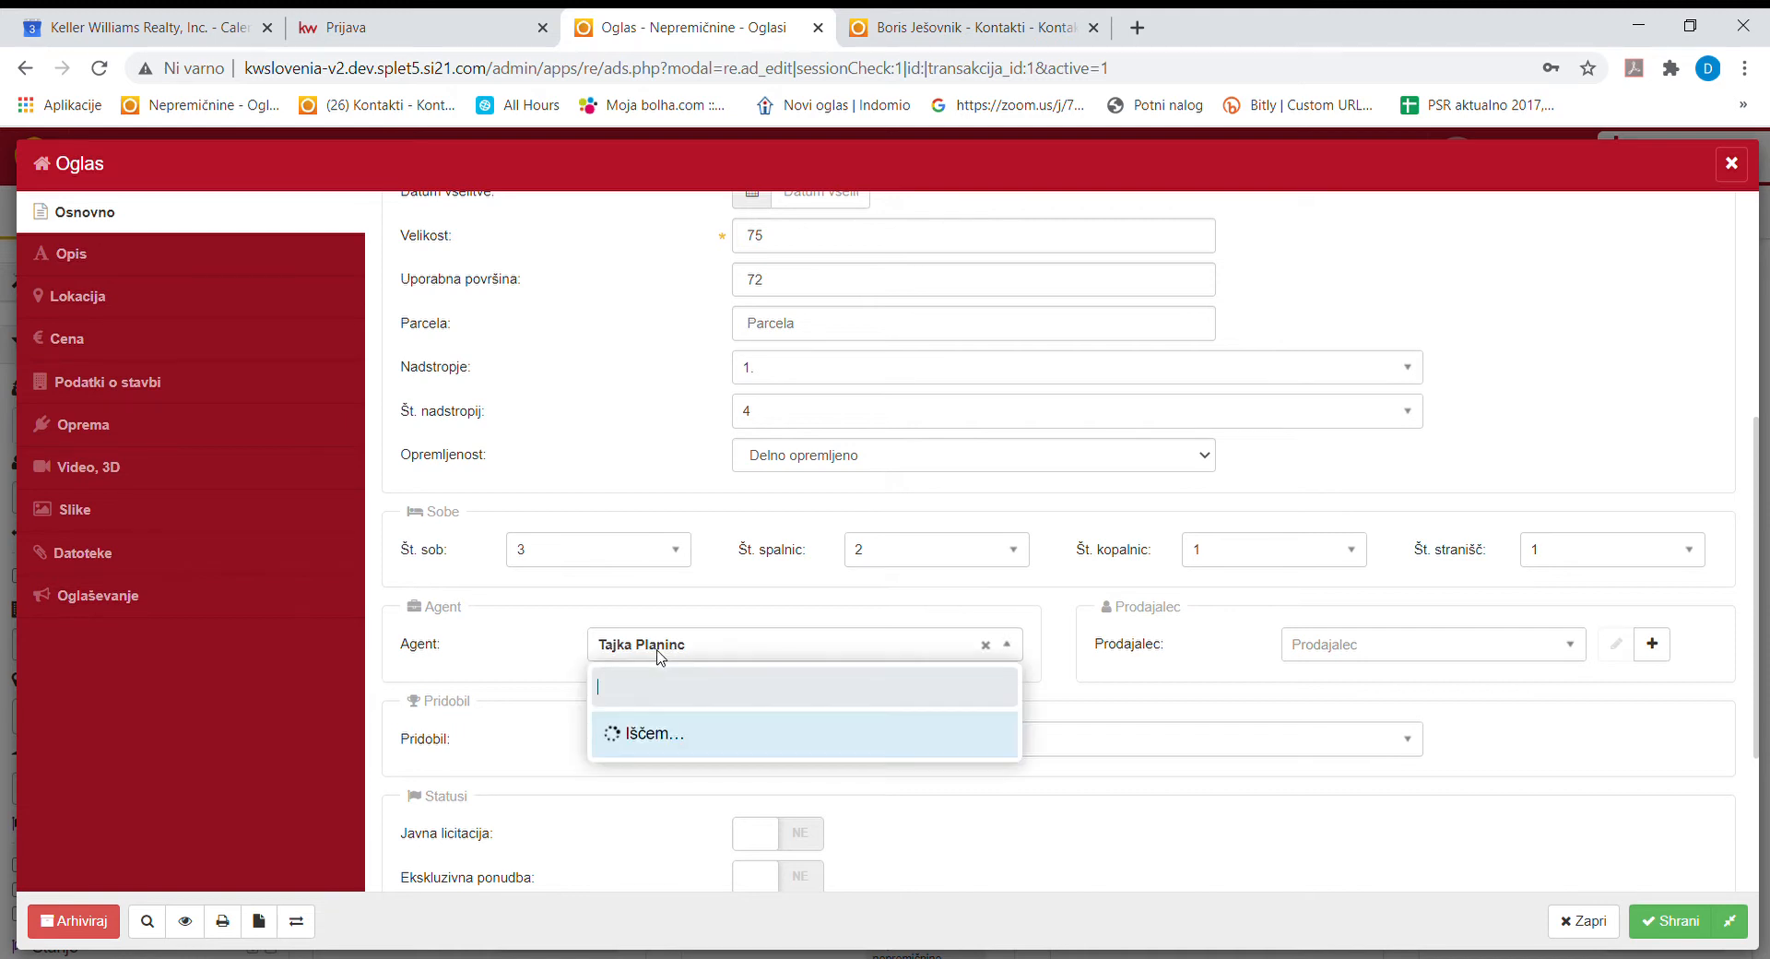
type("boris")
left_click(700, 750)
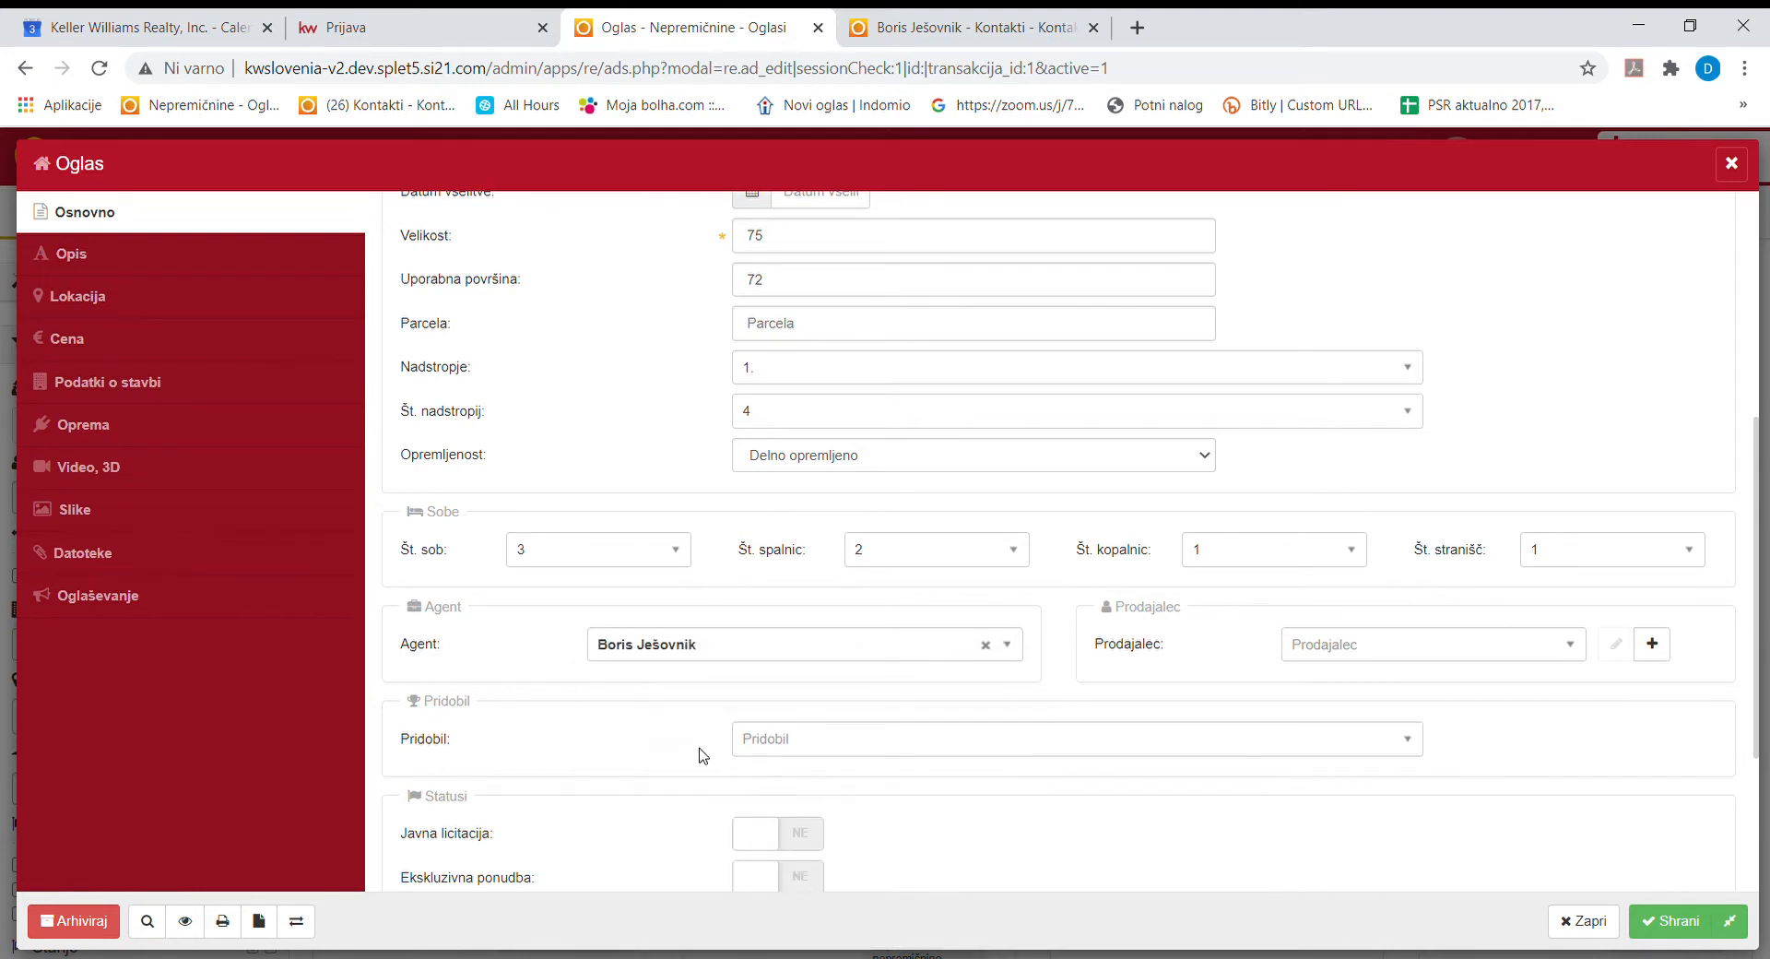
Search sellers by phone number and close the search without selecting anyone.
left_click(1366, 647)
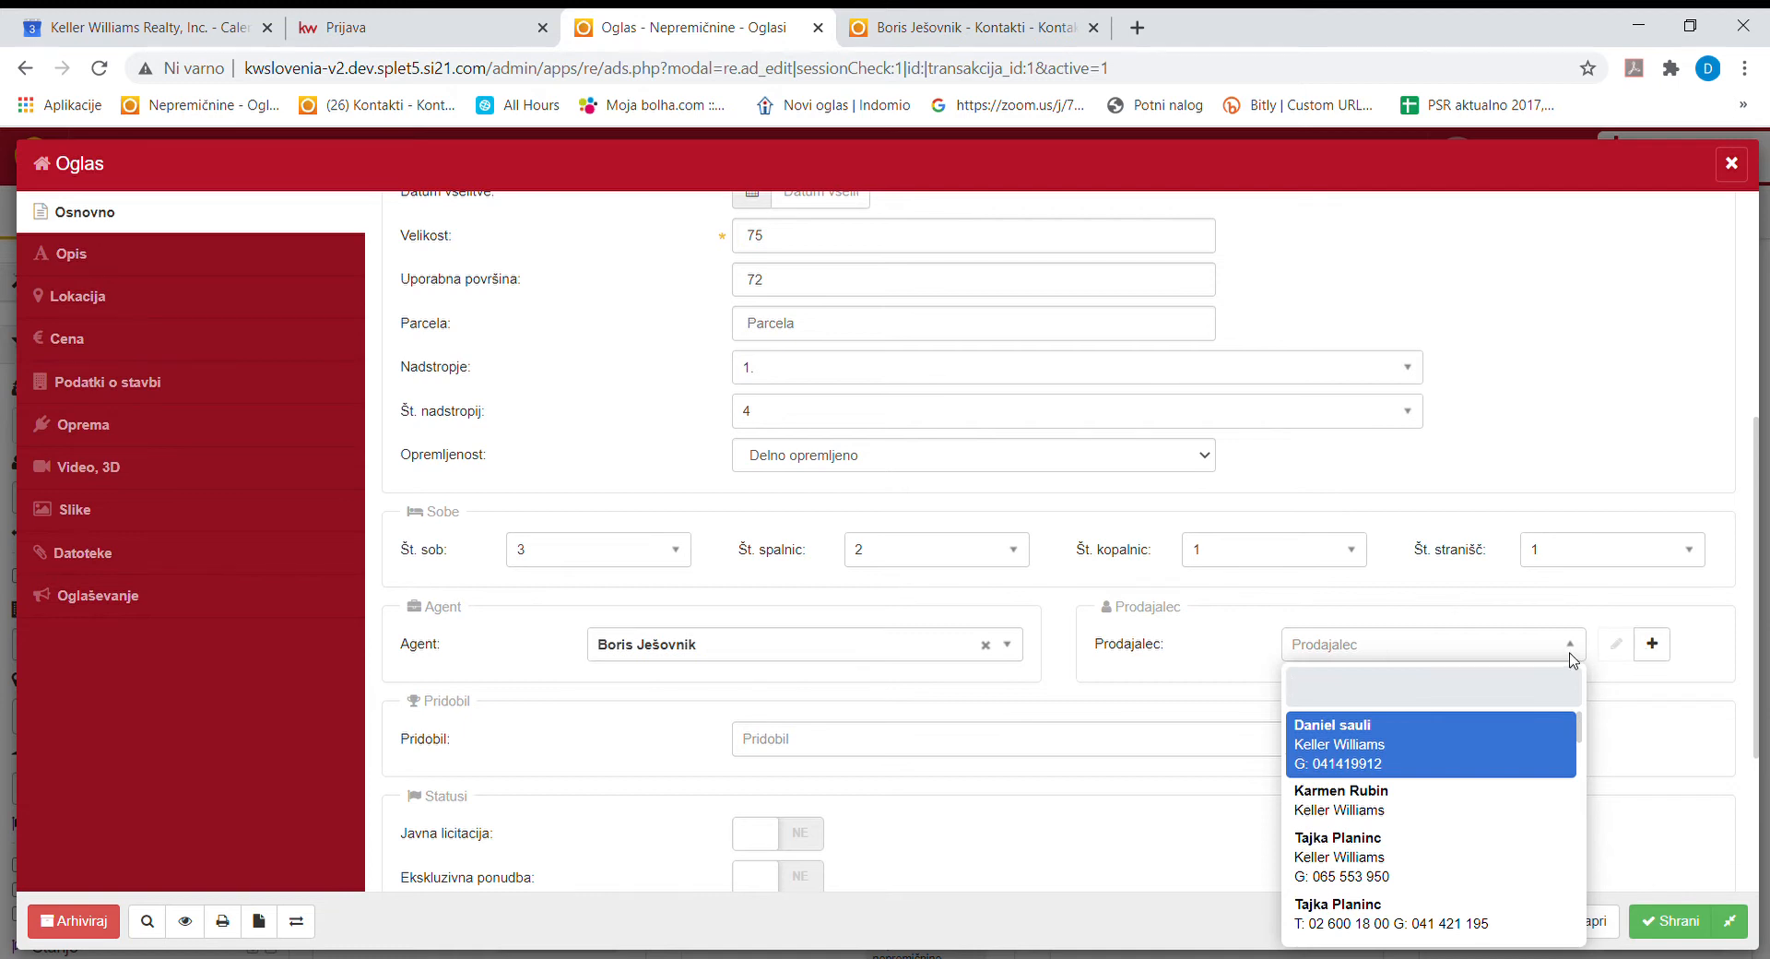
left_click(1333, 653)
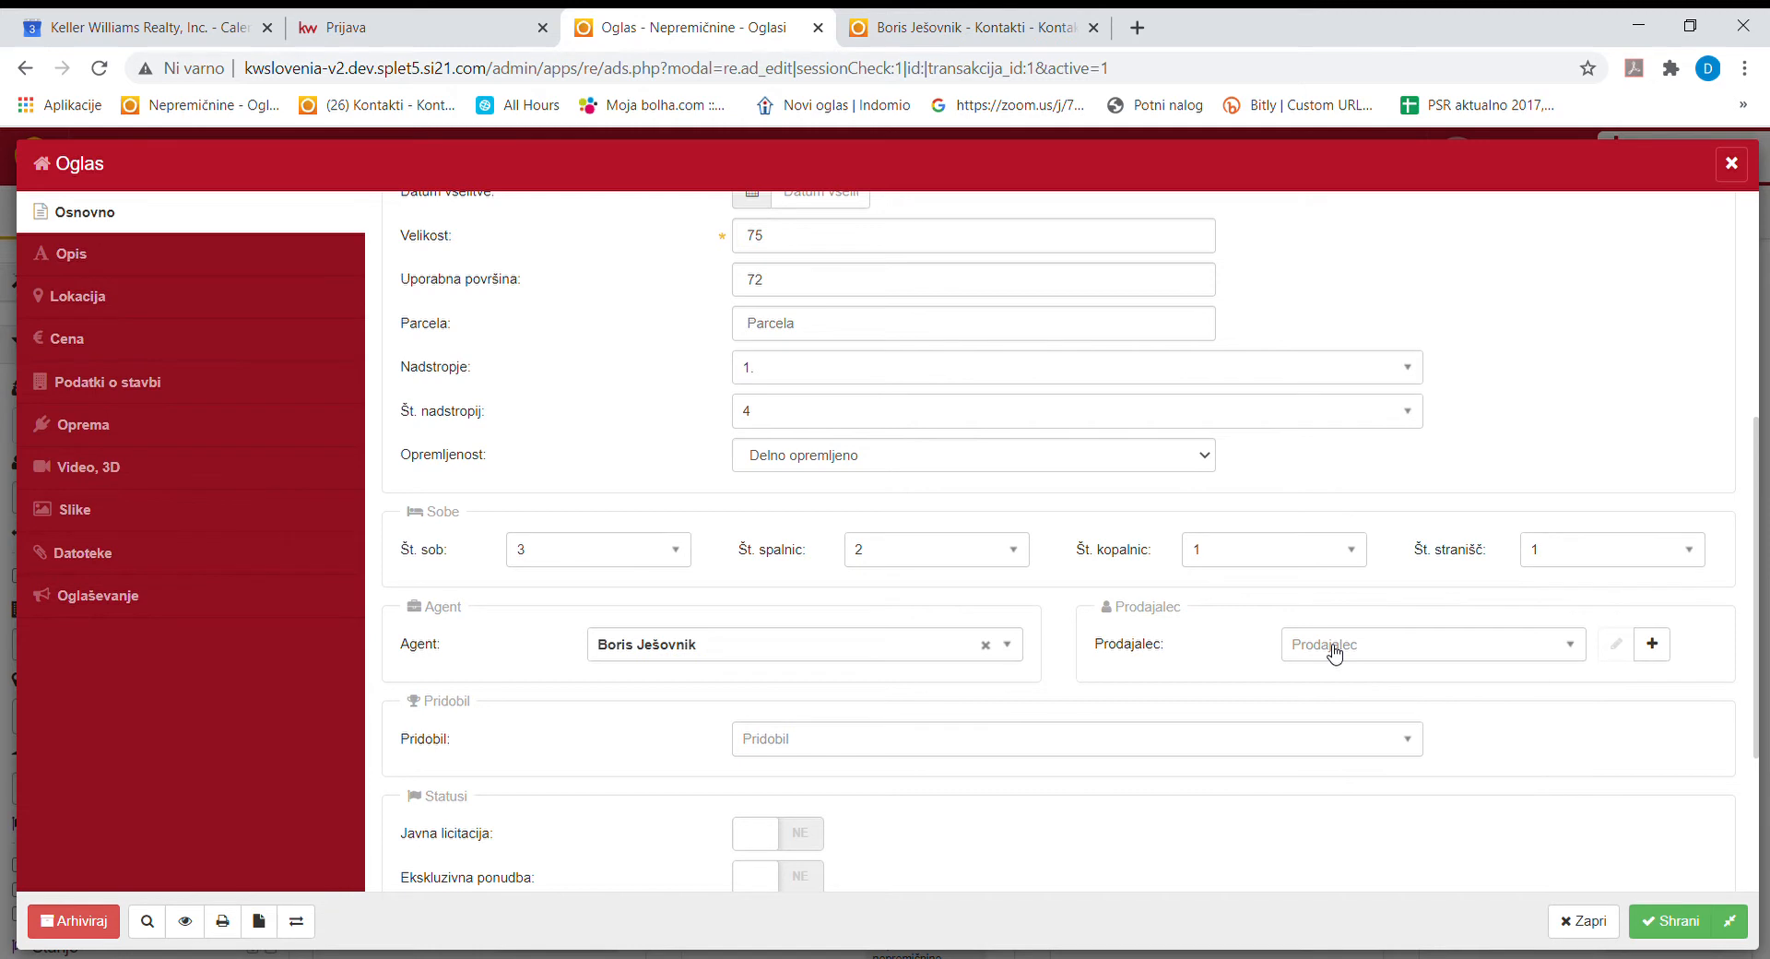
left_click(1334, 653)
type("5162")
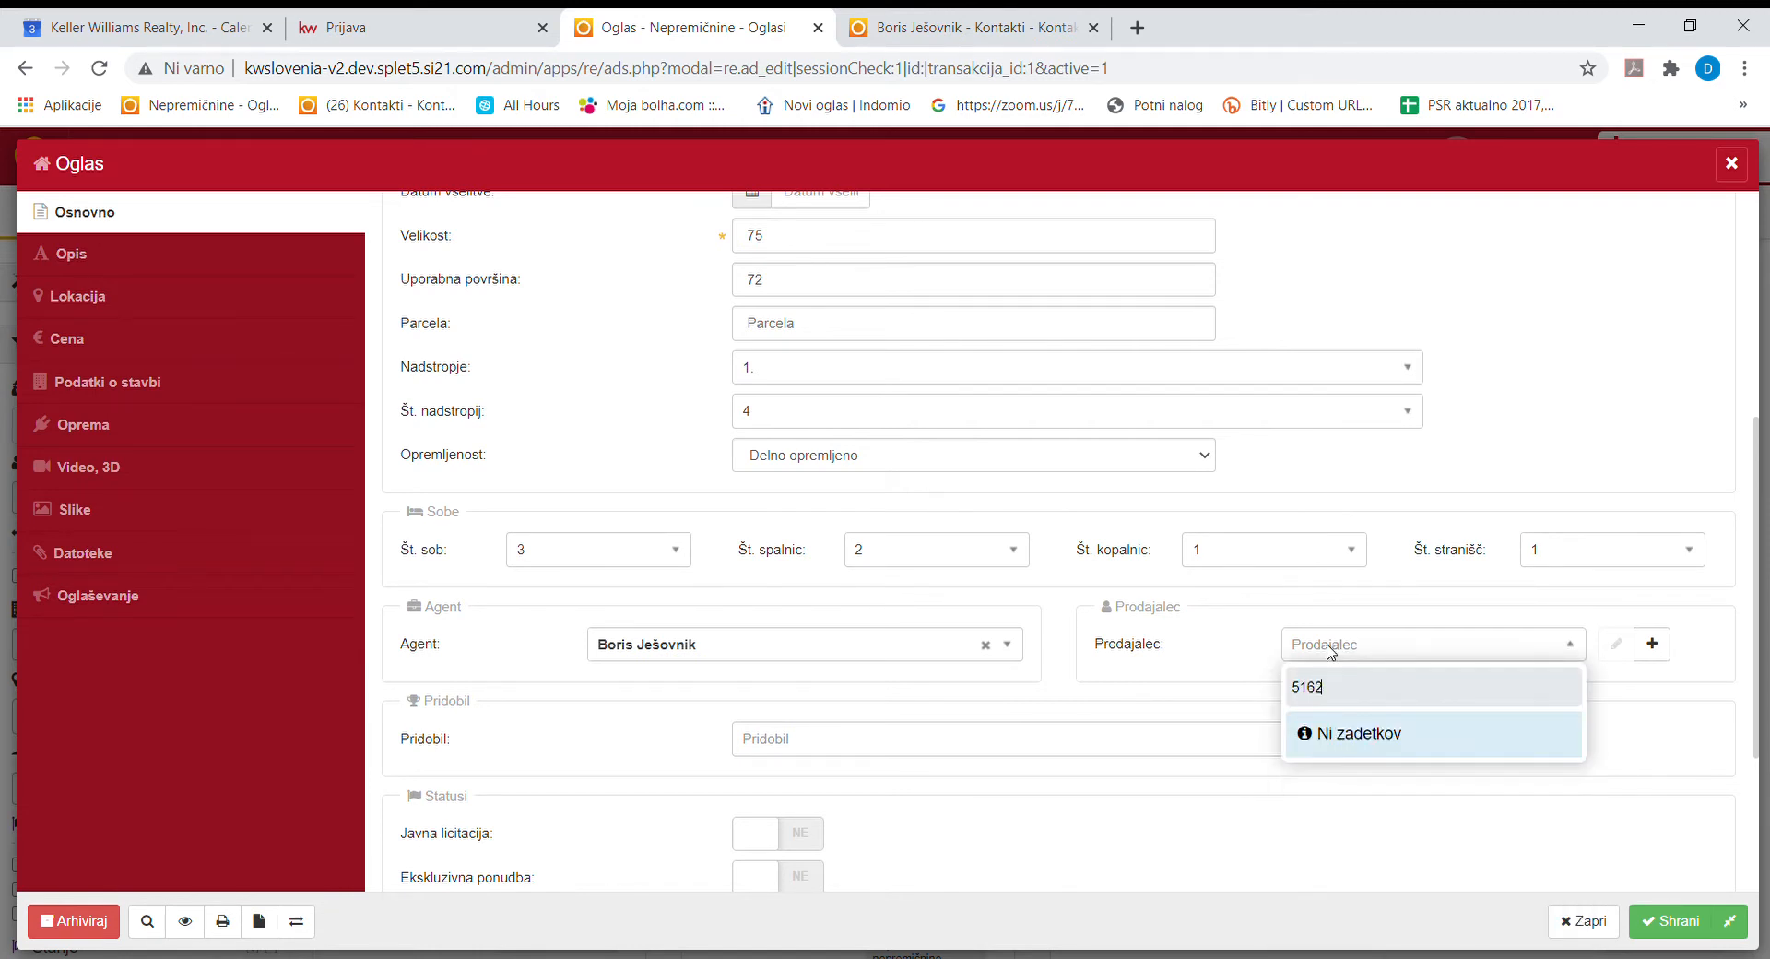
key("BackSpace")
key("BackSpace")
key("BackSpace")
key("BackSpace")
type("0")
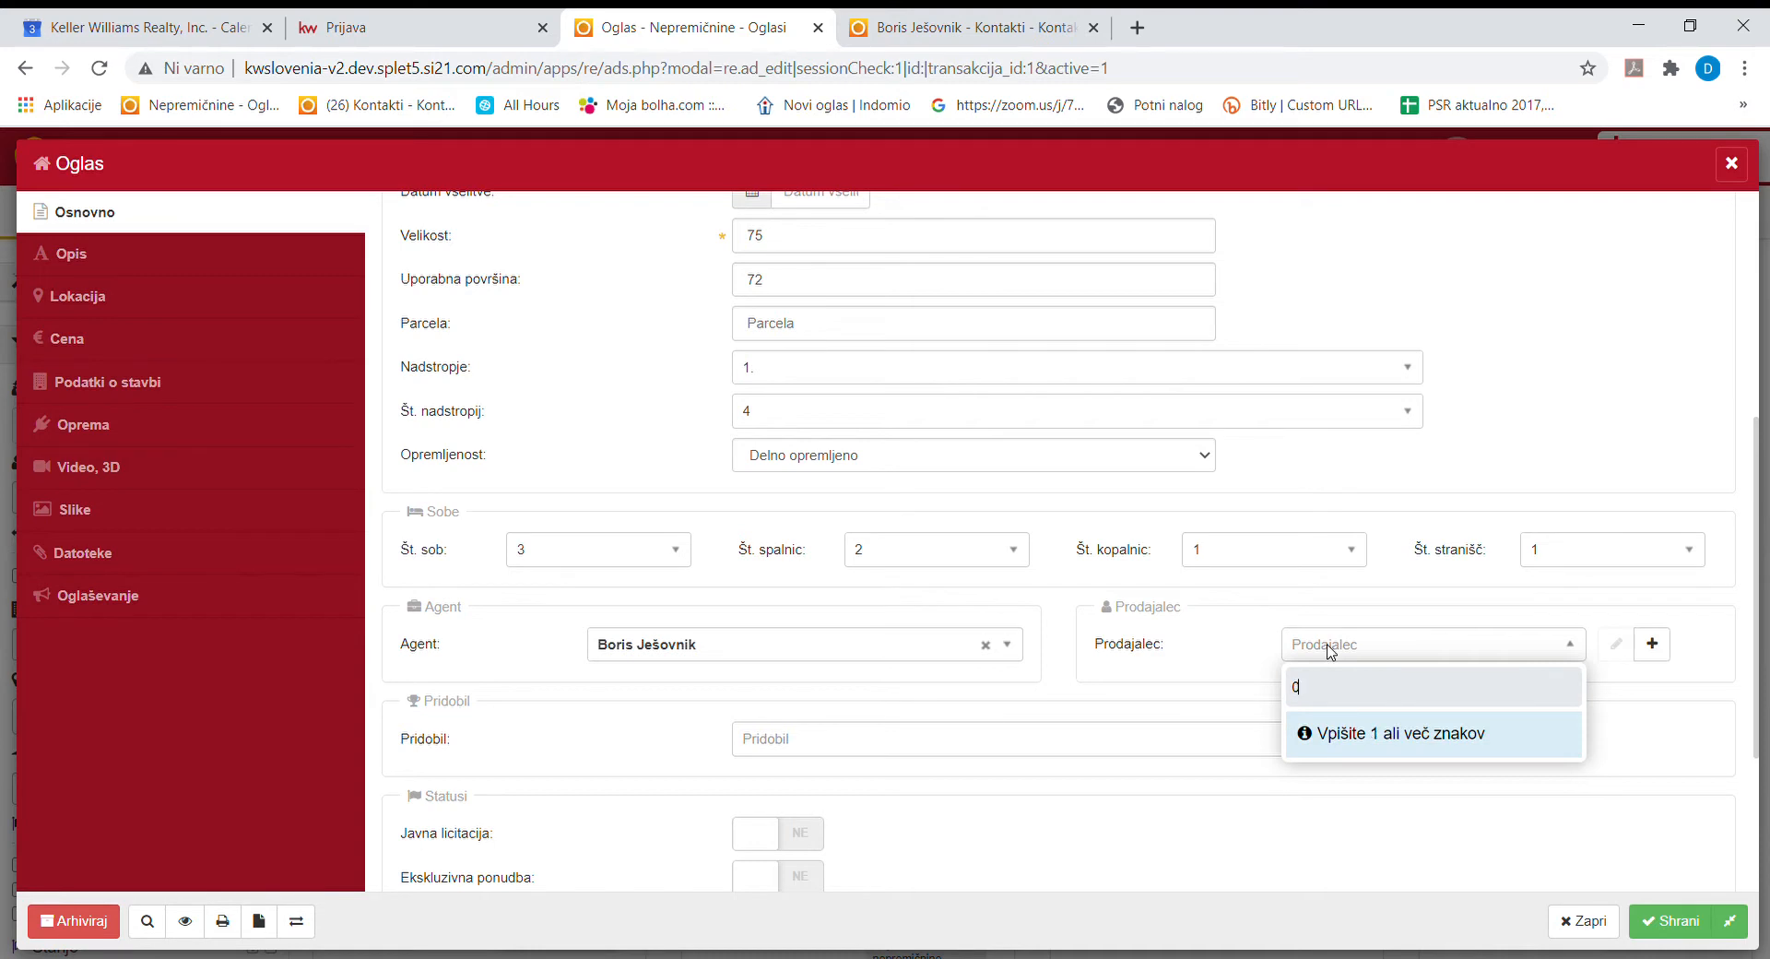
type("5162")
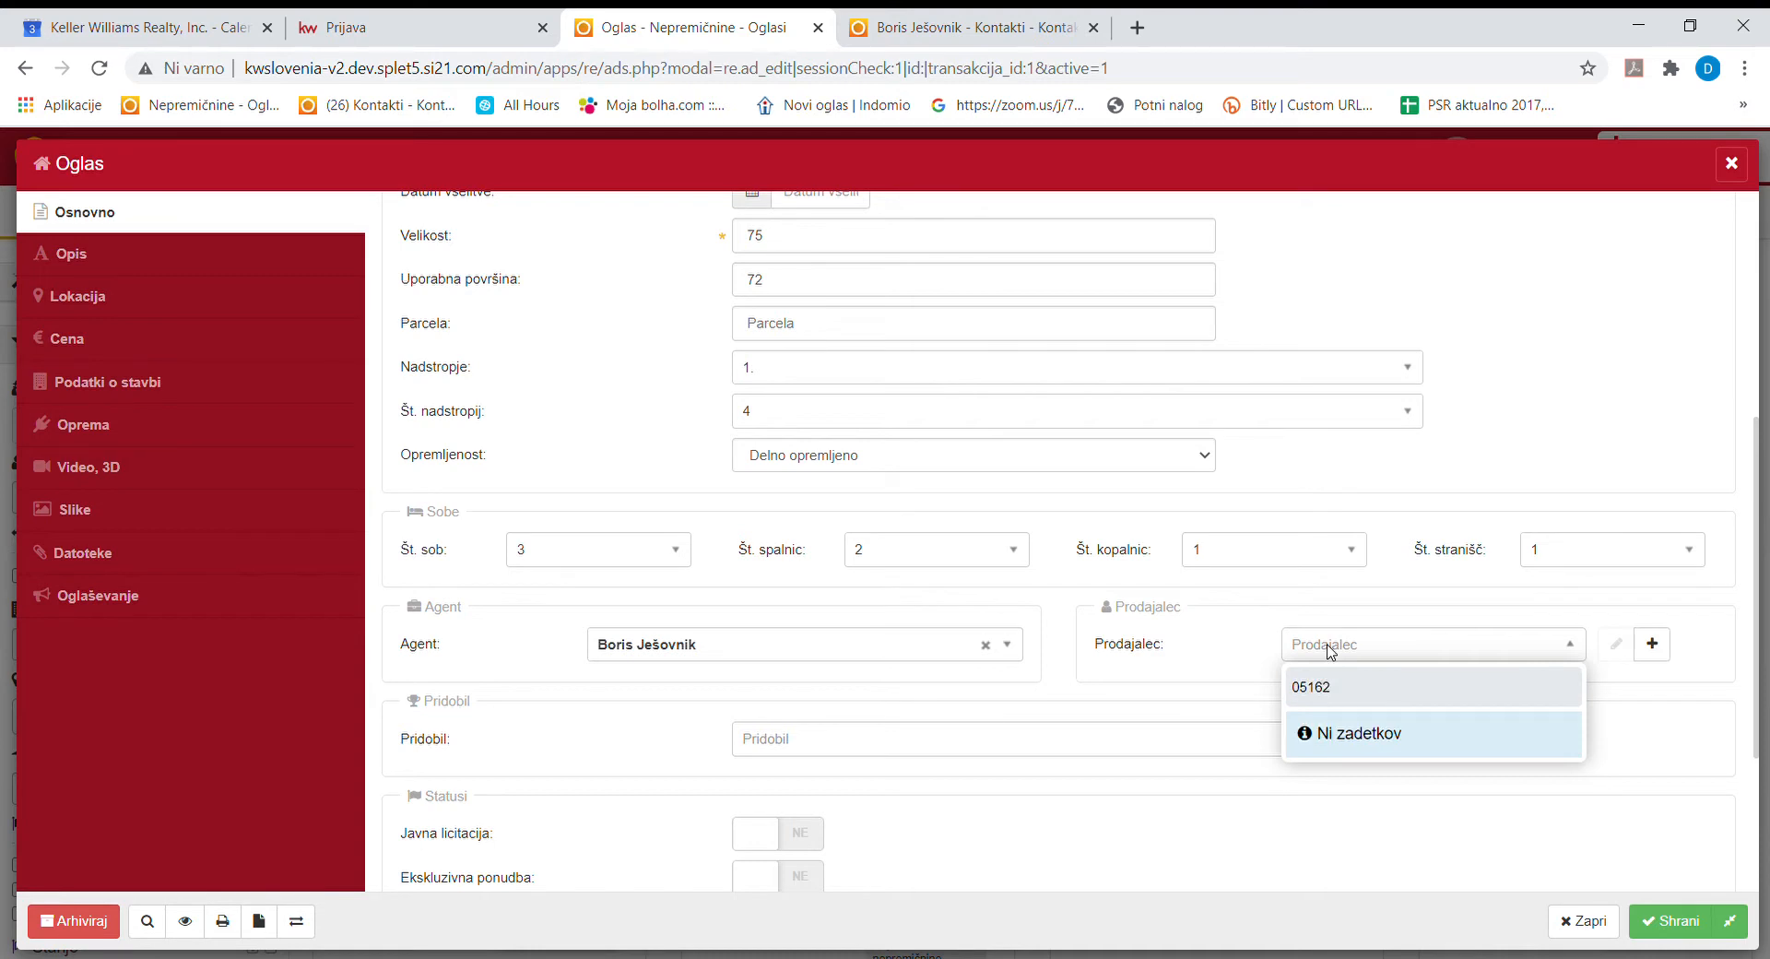
key("BackSpace")
key("BackSpace")
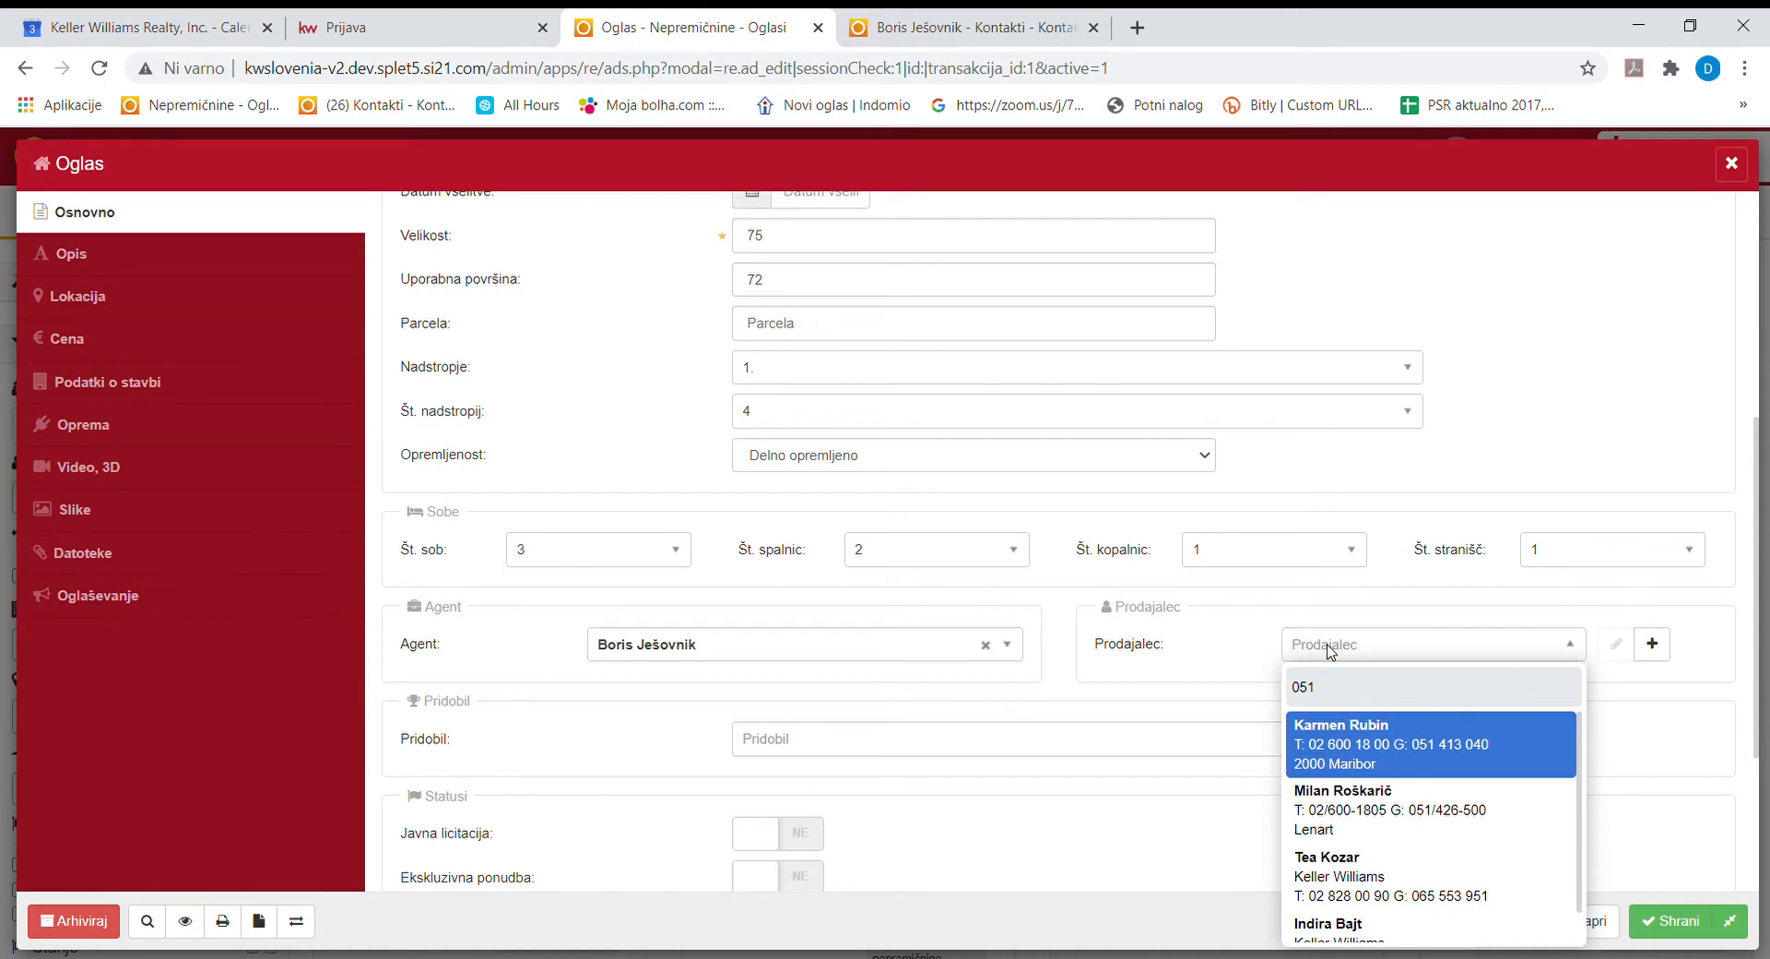
type("413")
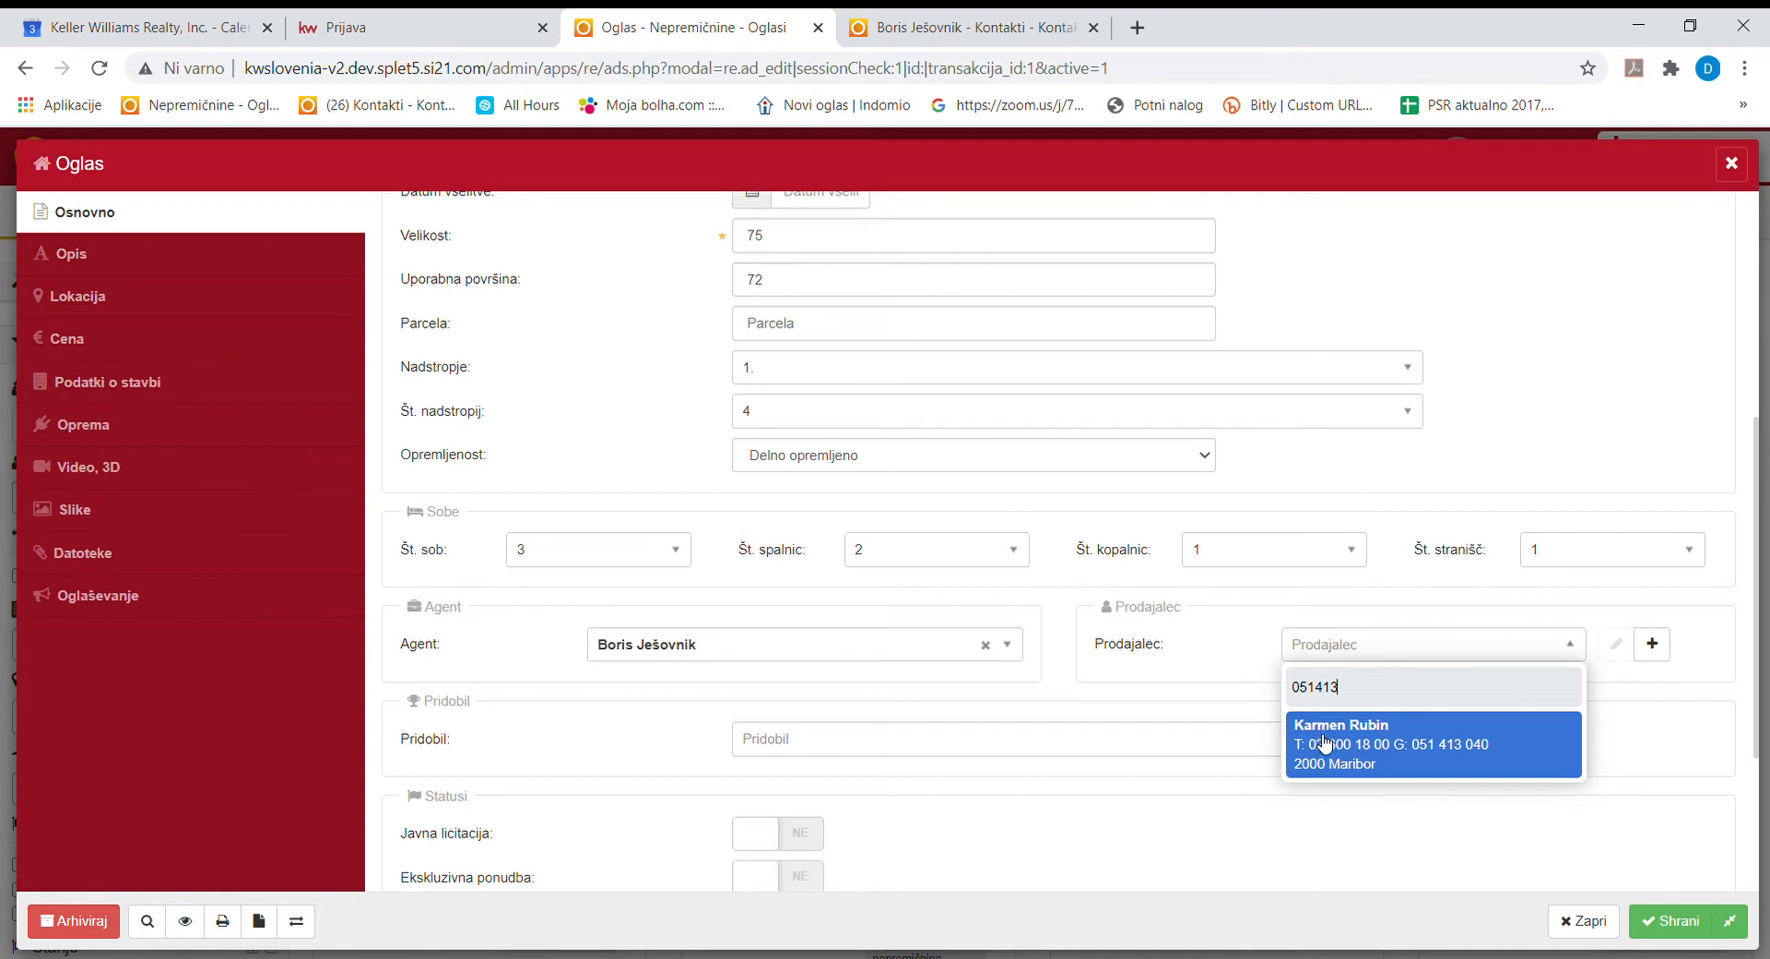
left_click(1371, 650)
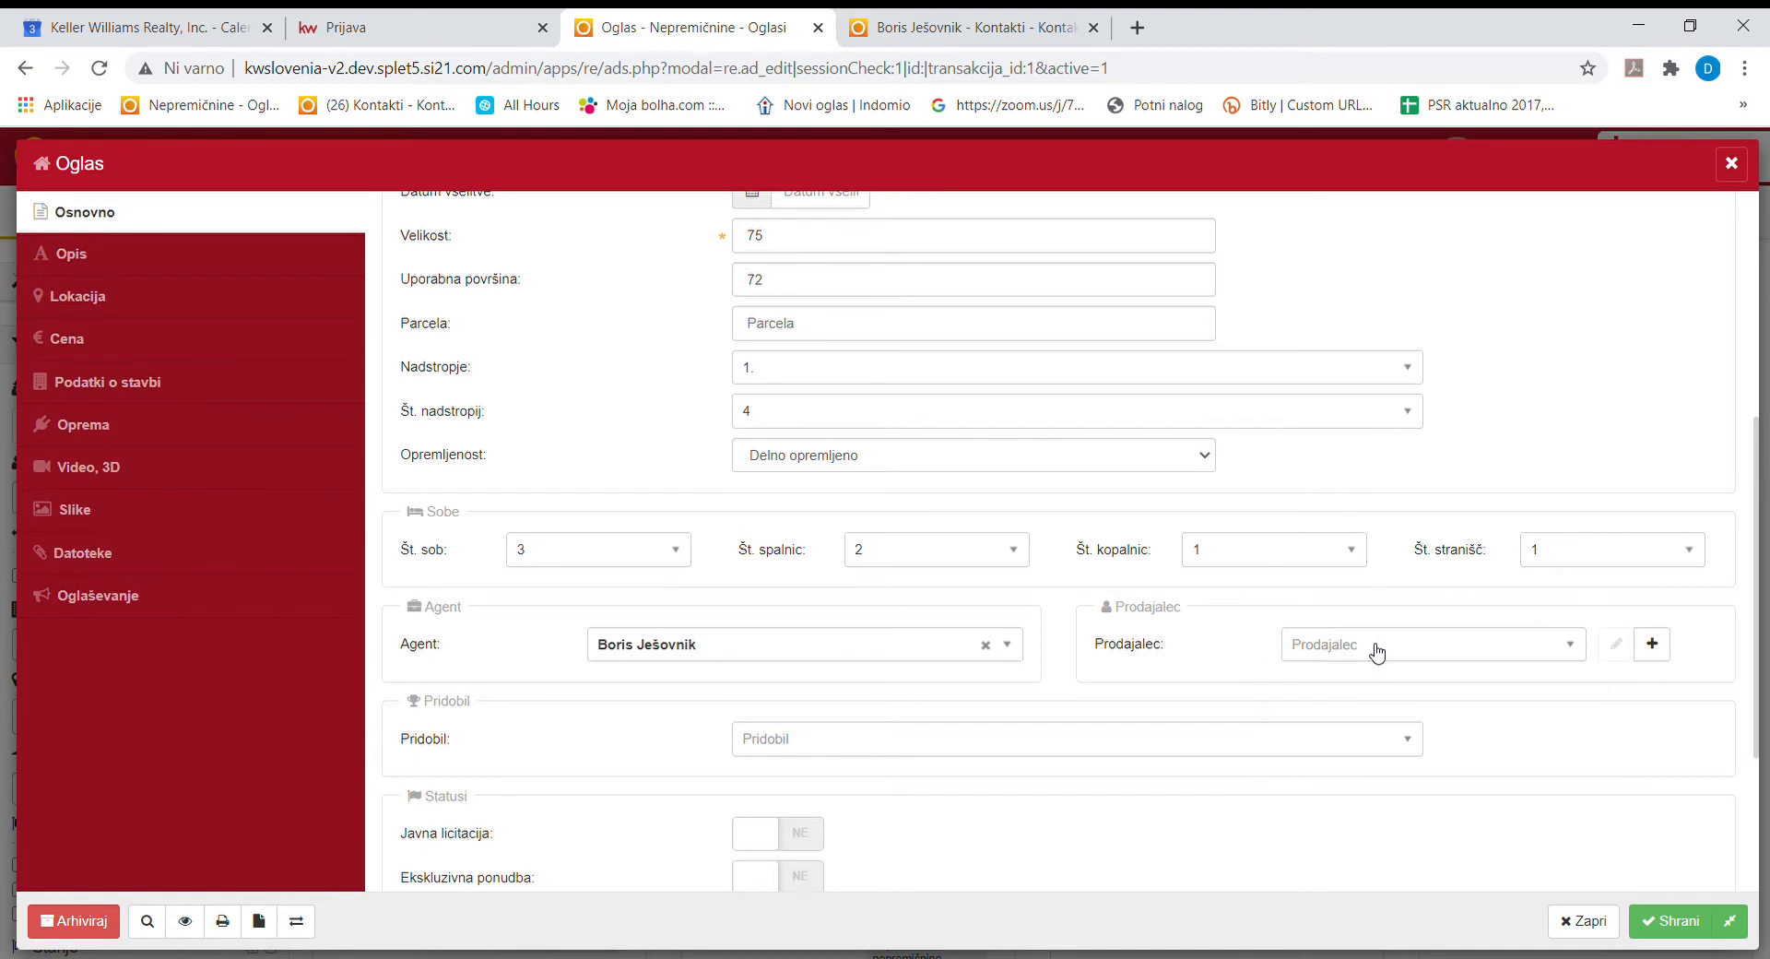
Create a new seller contact named test test, with gender Ženski.
left_click(1652, 644)
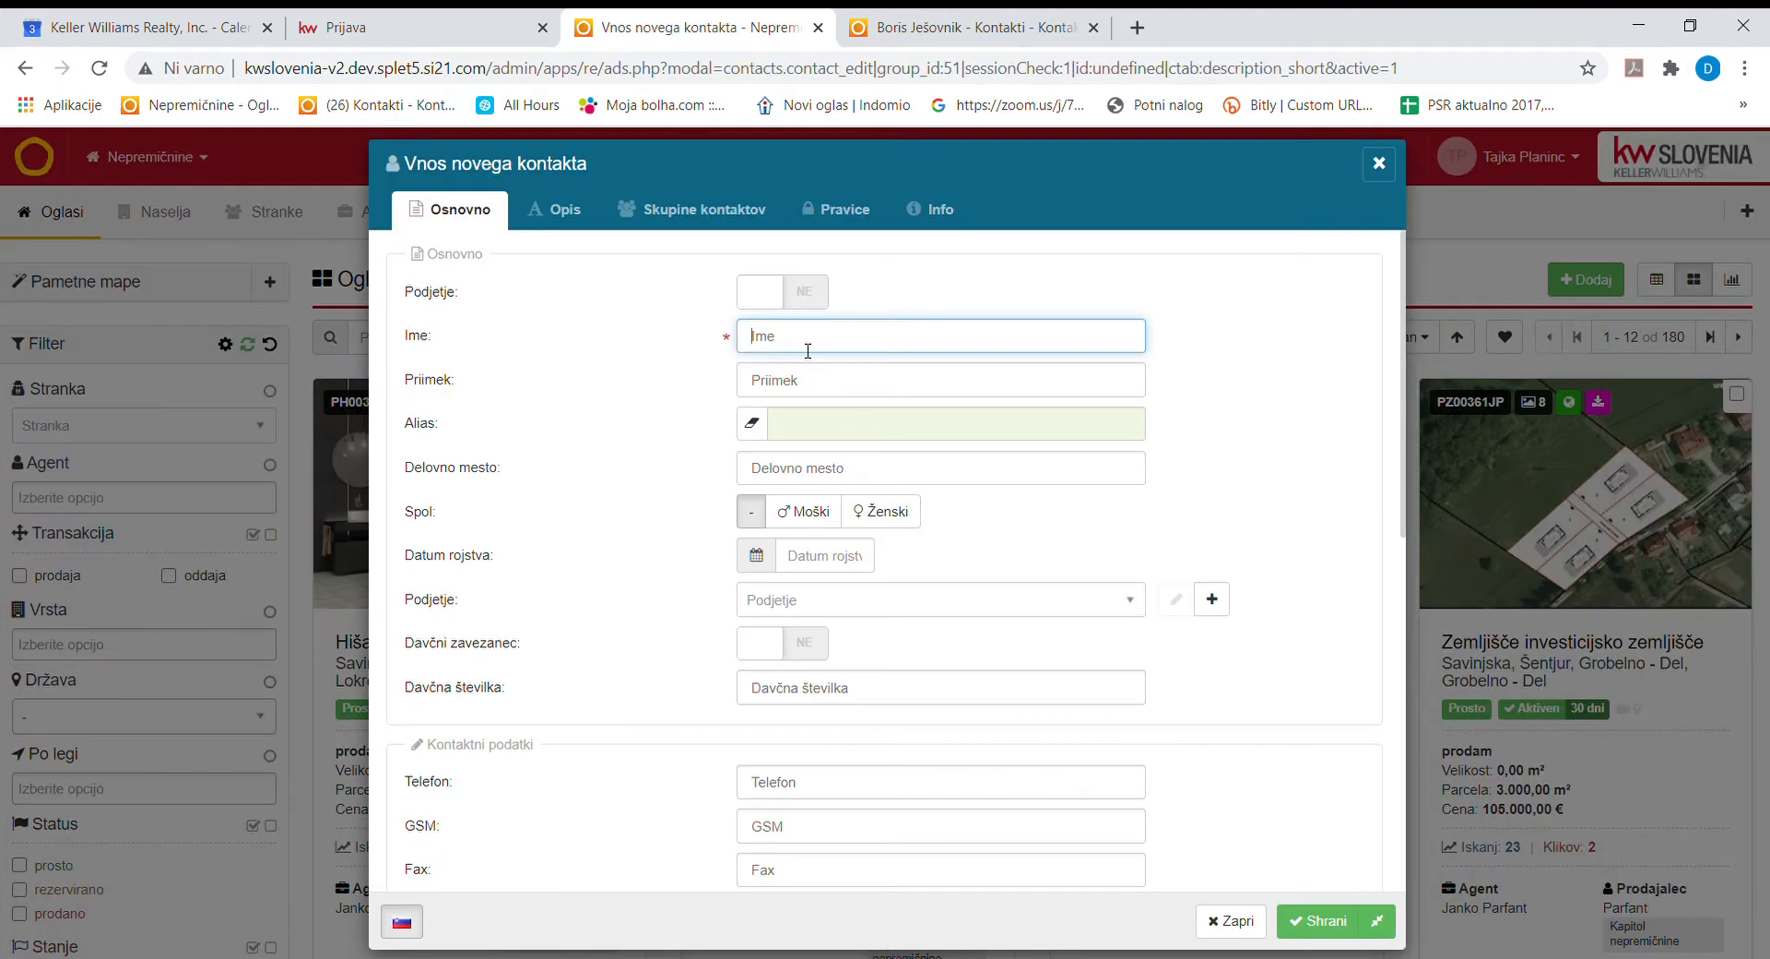
type("test")
left_click(806, 381)
type("tet")
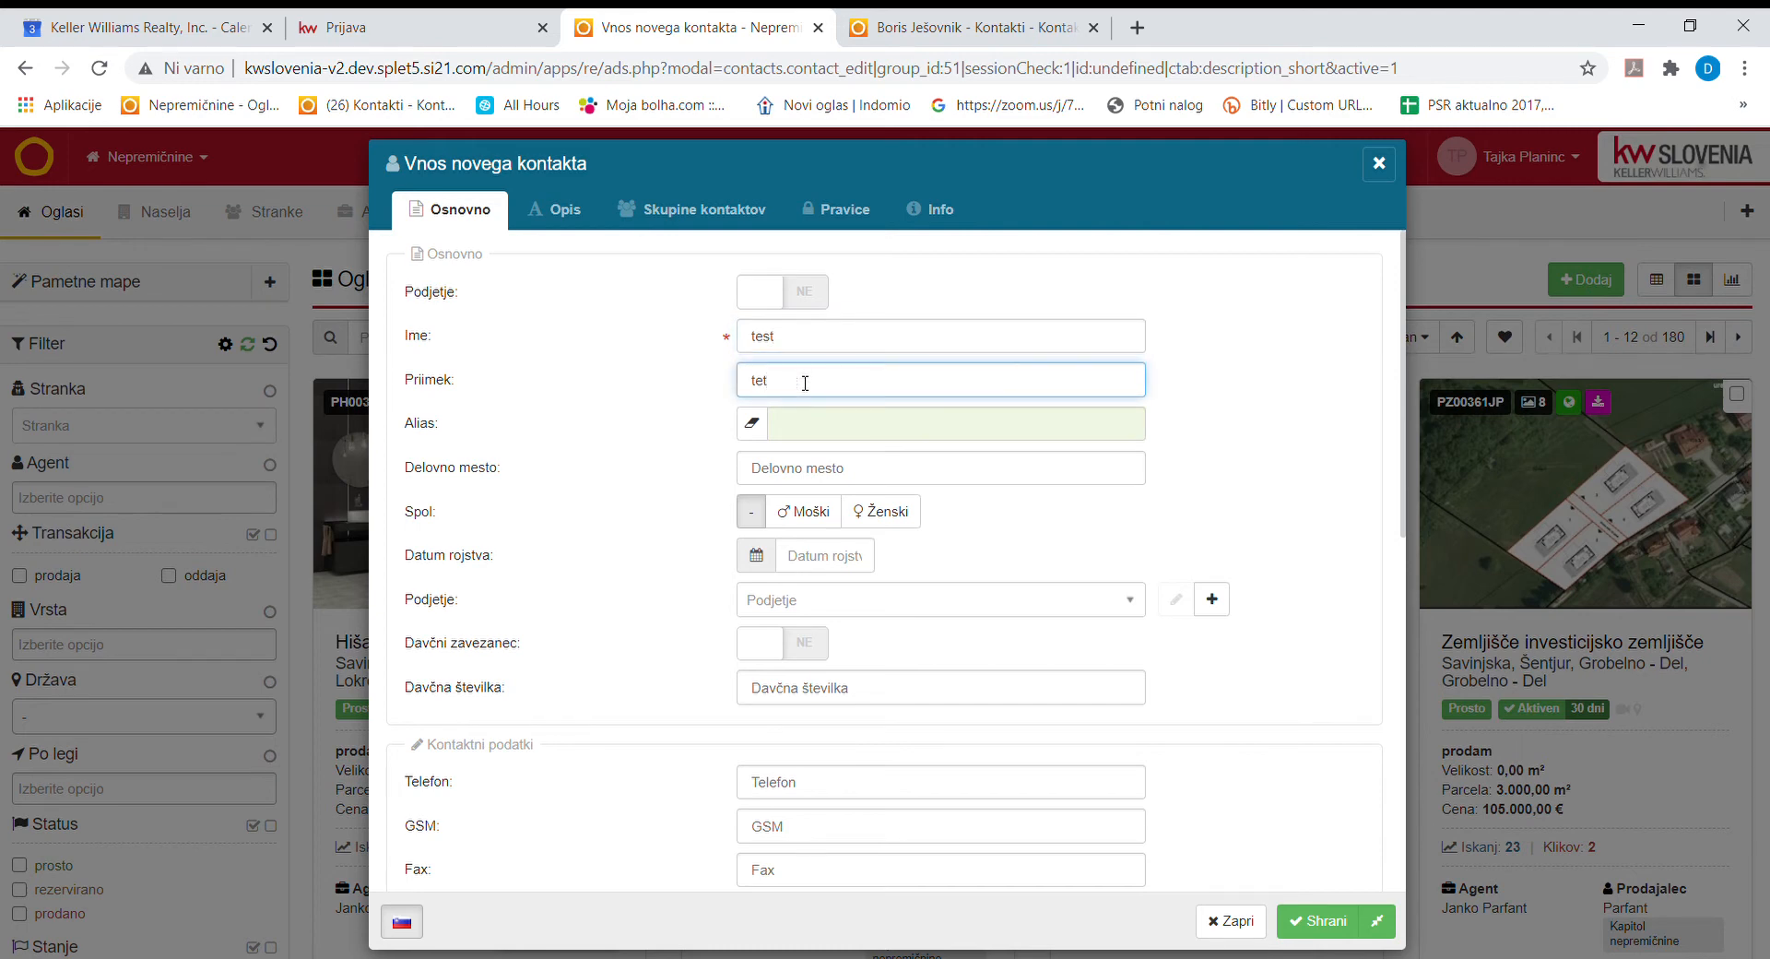
key("BackSpace")
type("st")
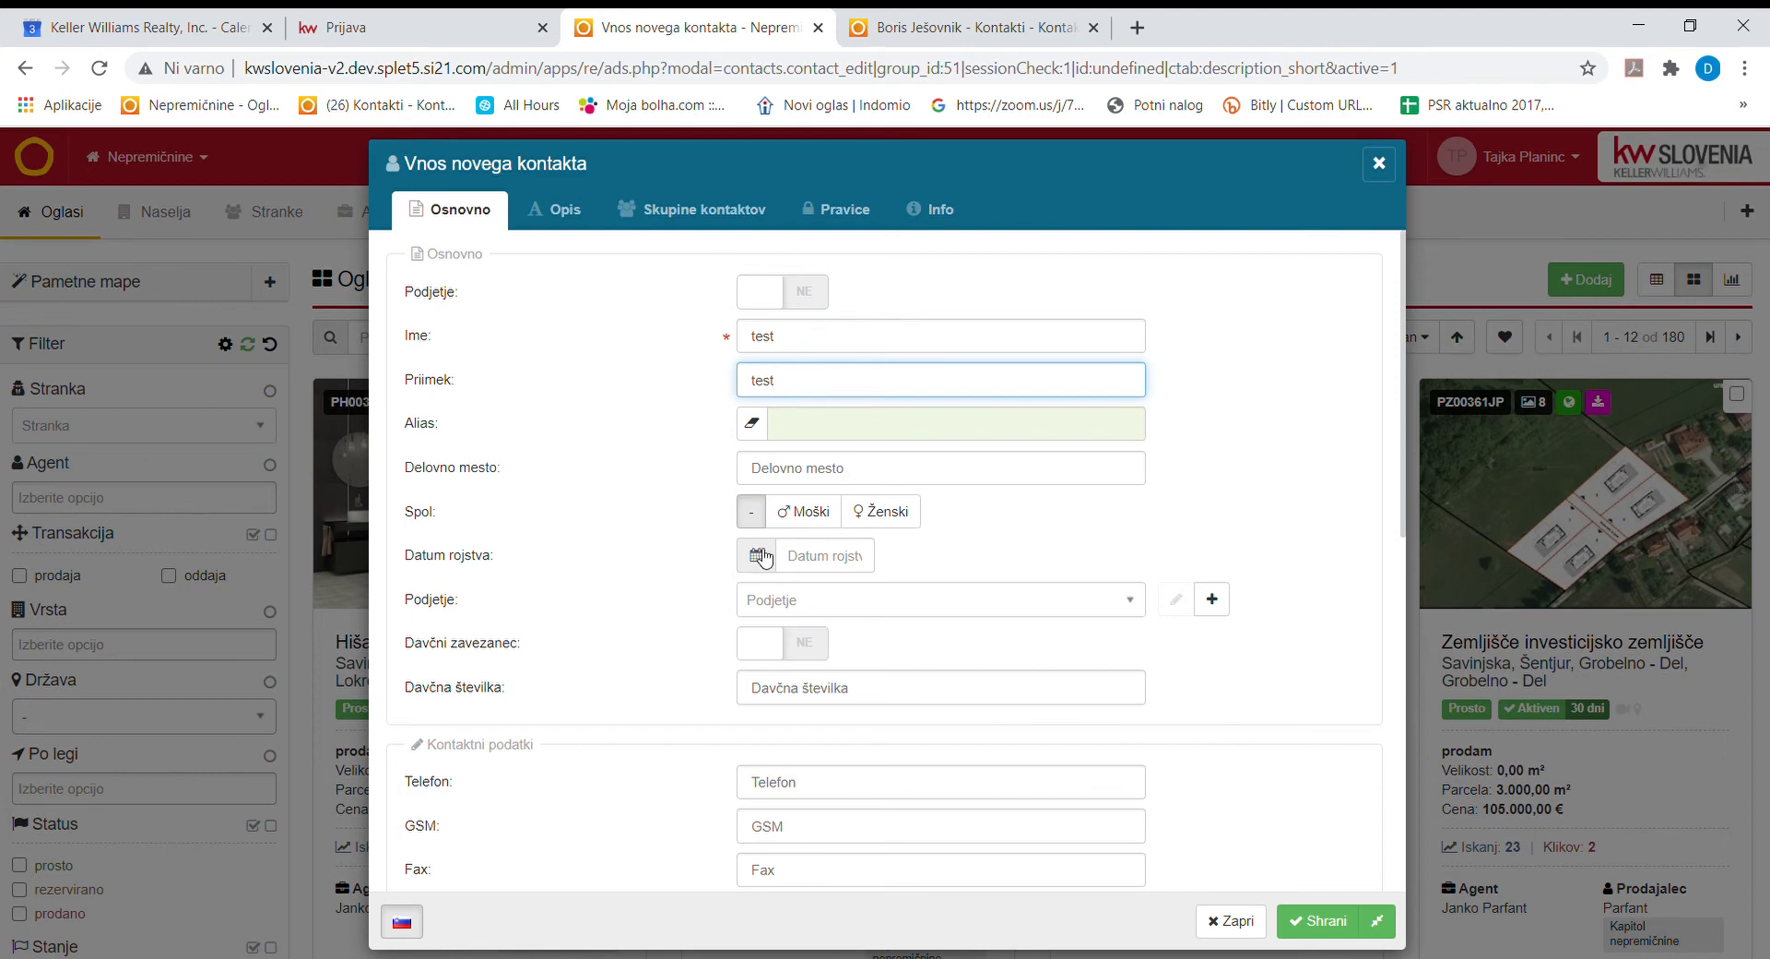
left_click(873, 522)
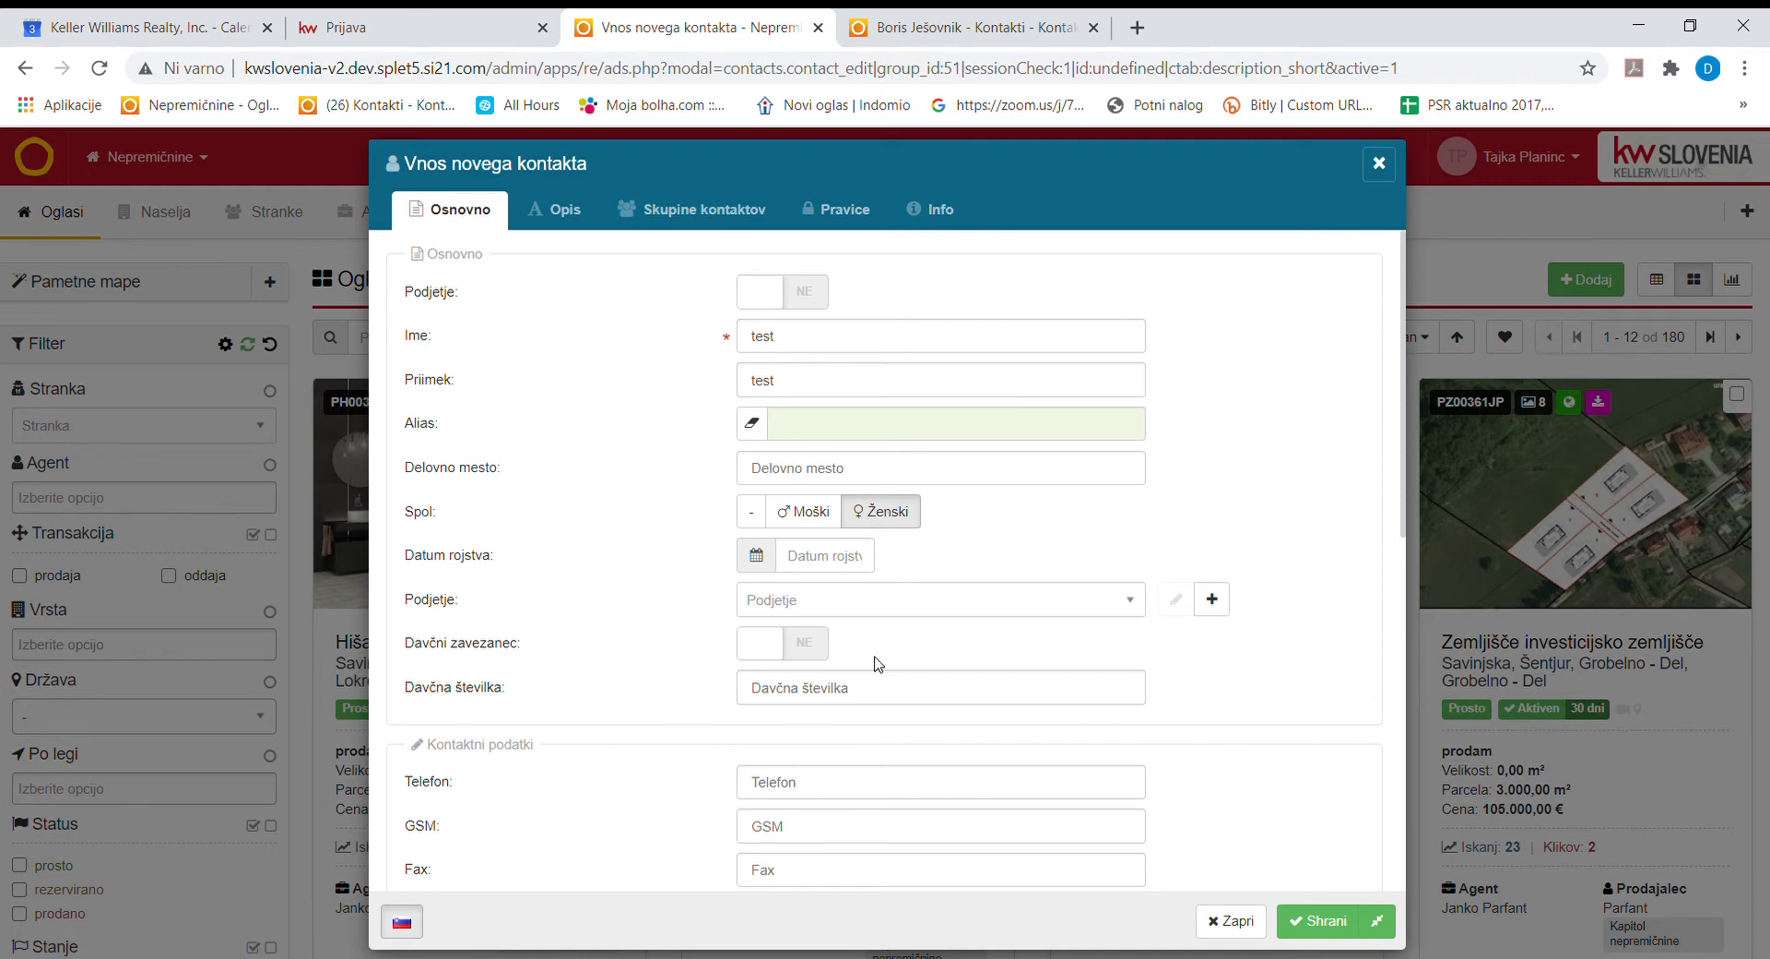
scroll(851, 773, "down", 1)
Enter the contact's mobile number and move the misplaced e-mail into the login e-mail field.
left_click(822, 708)
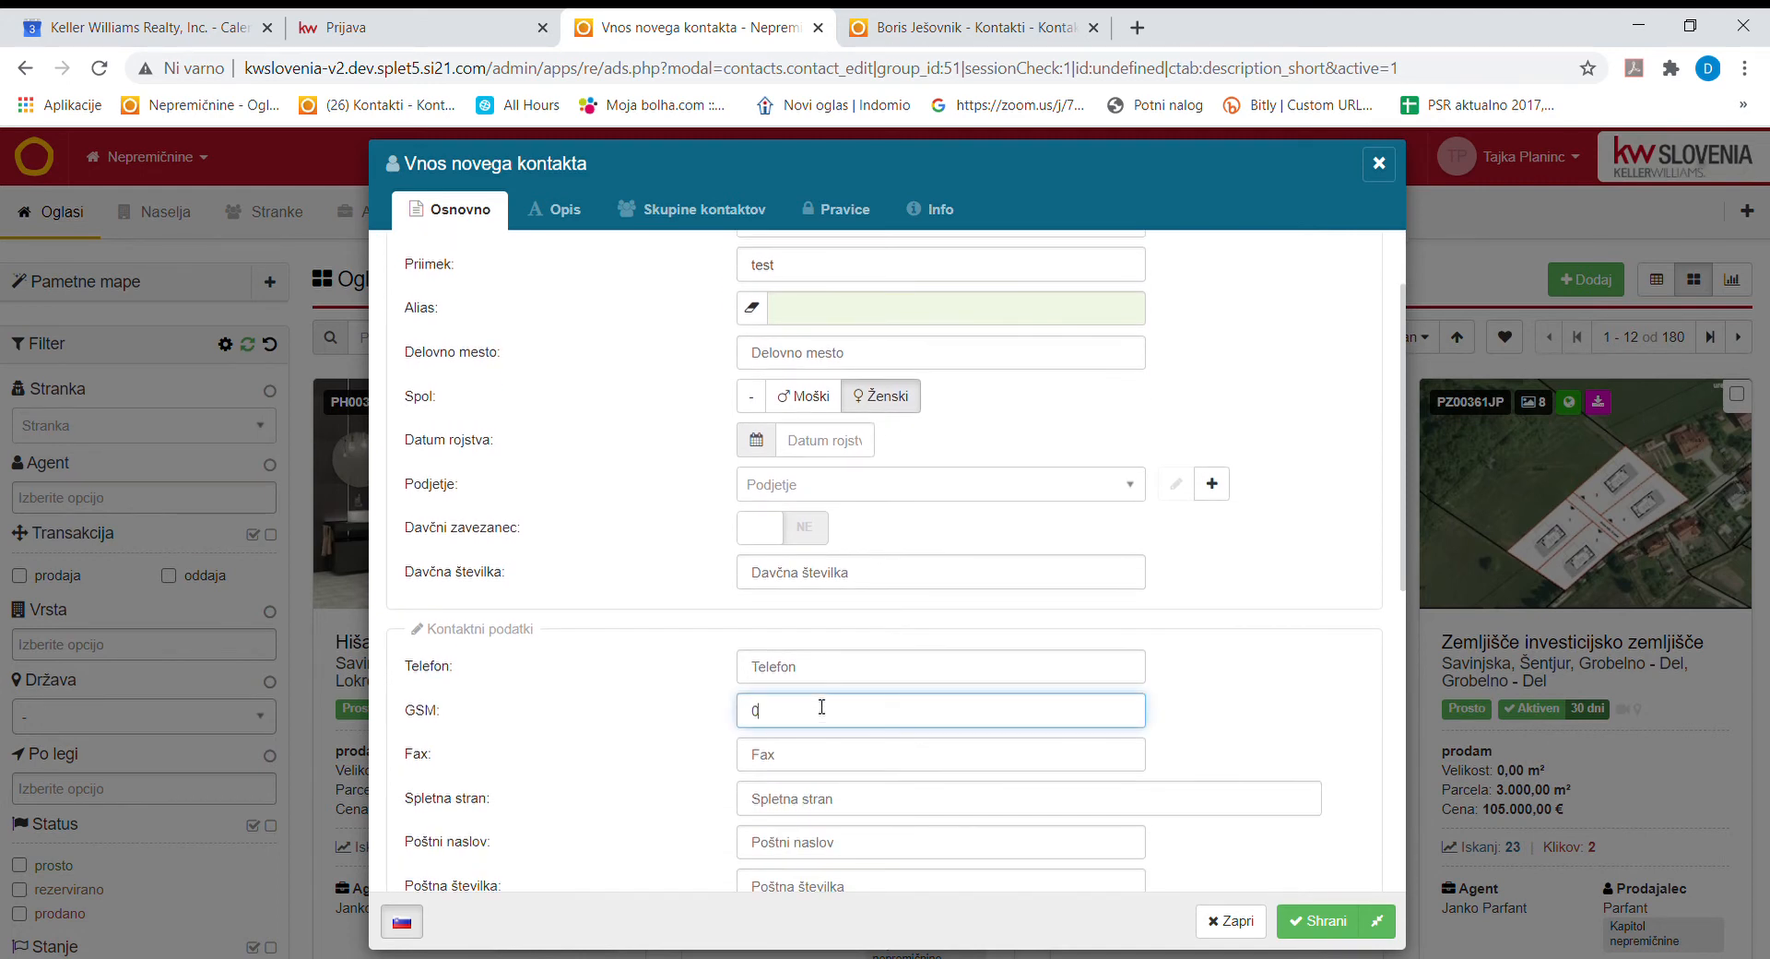
scroll(816, 738, "down", 1)
left_click(821, 738)
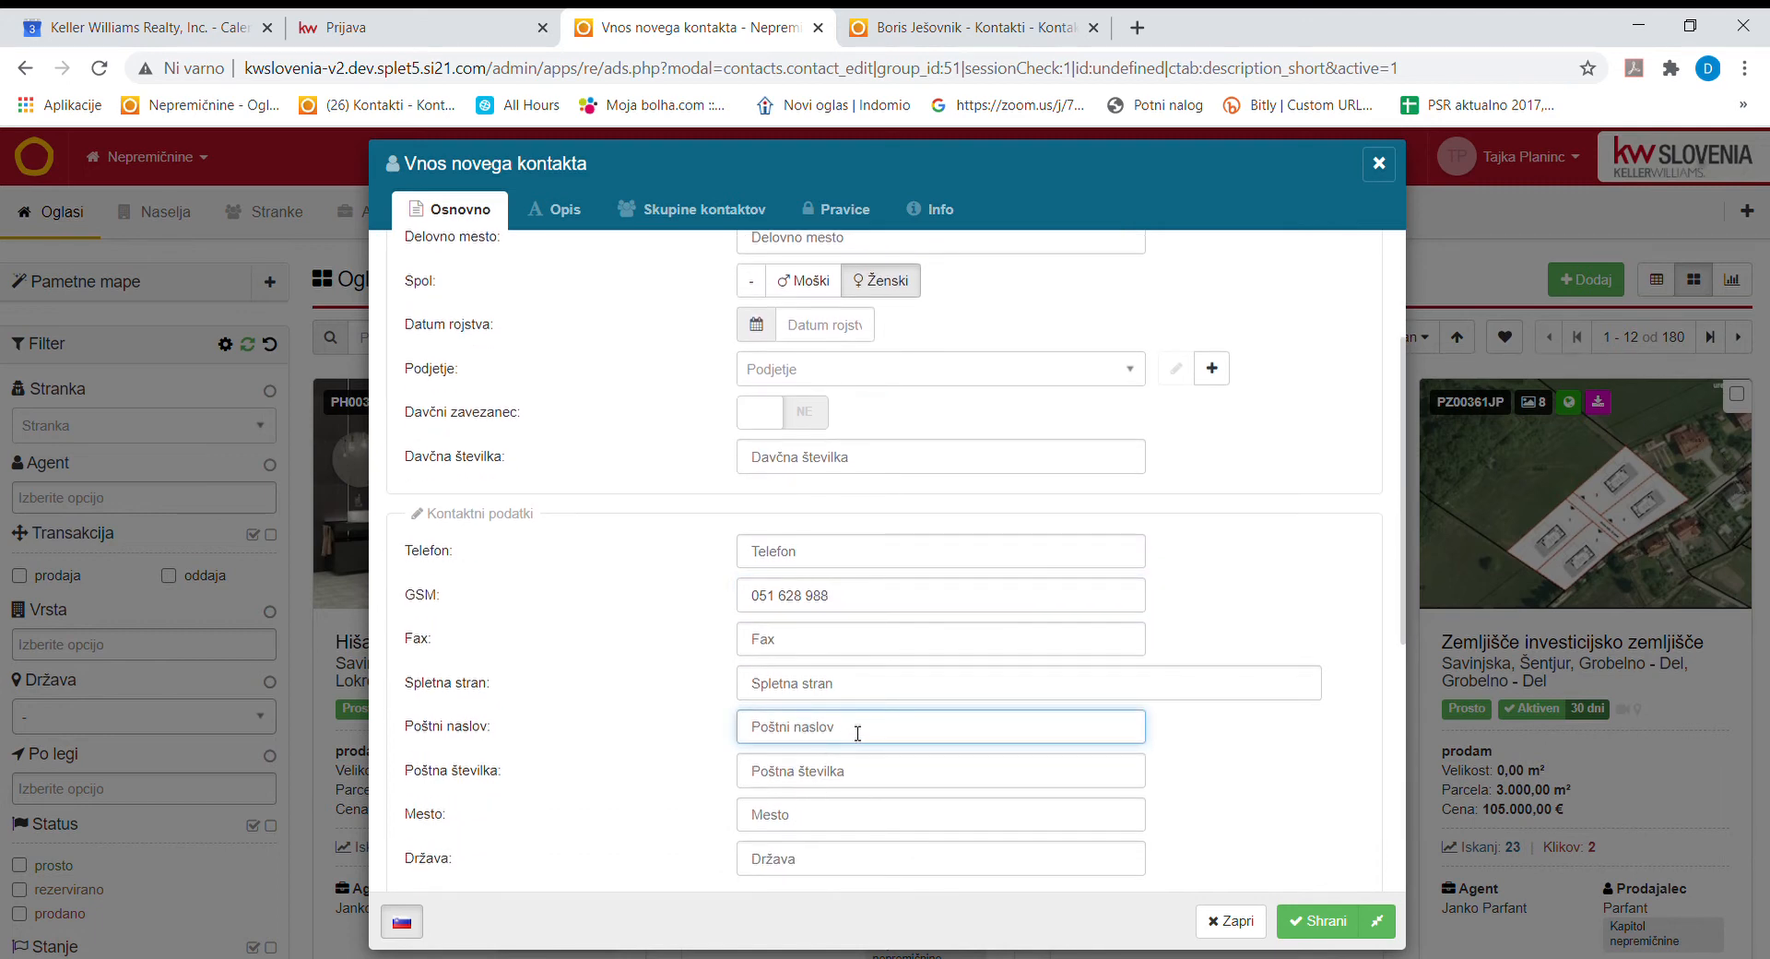
scroll(849, 822, "down", 4)
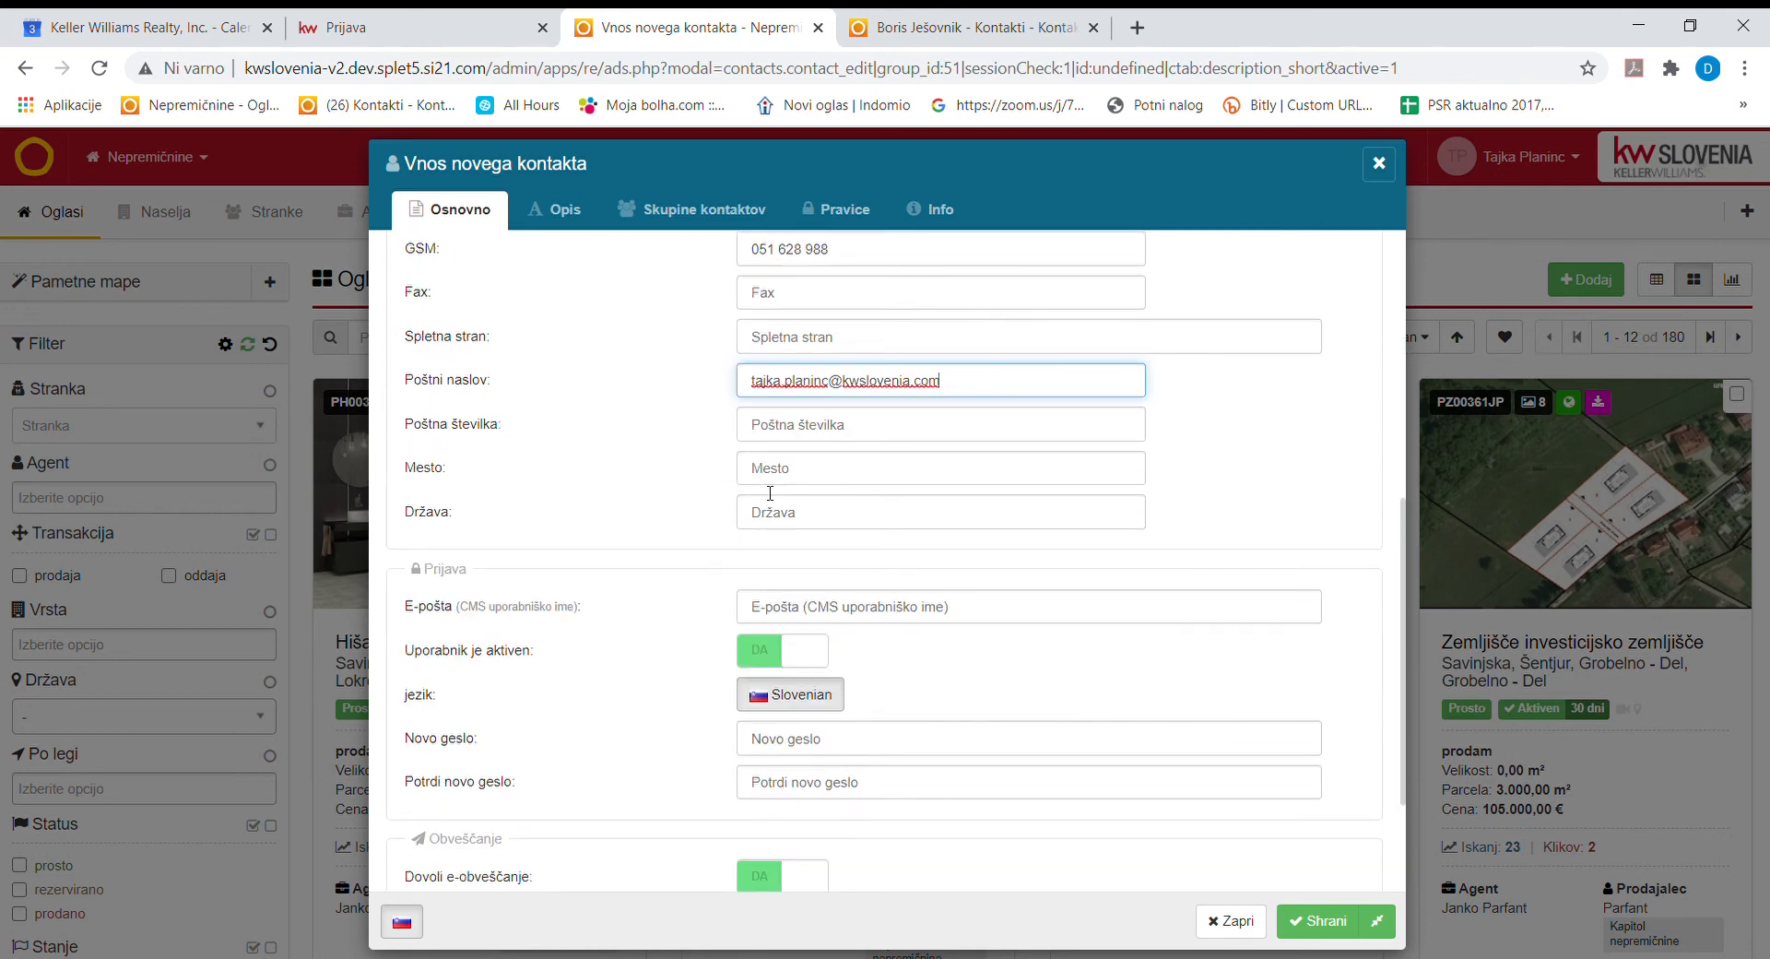
left_click_drag(962, 371, 721, 379)
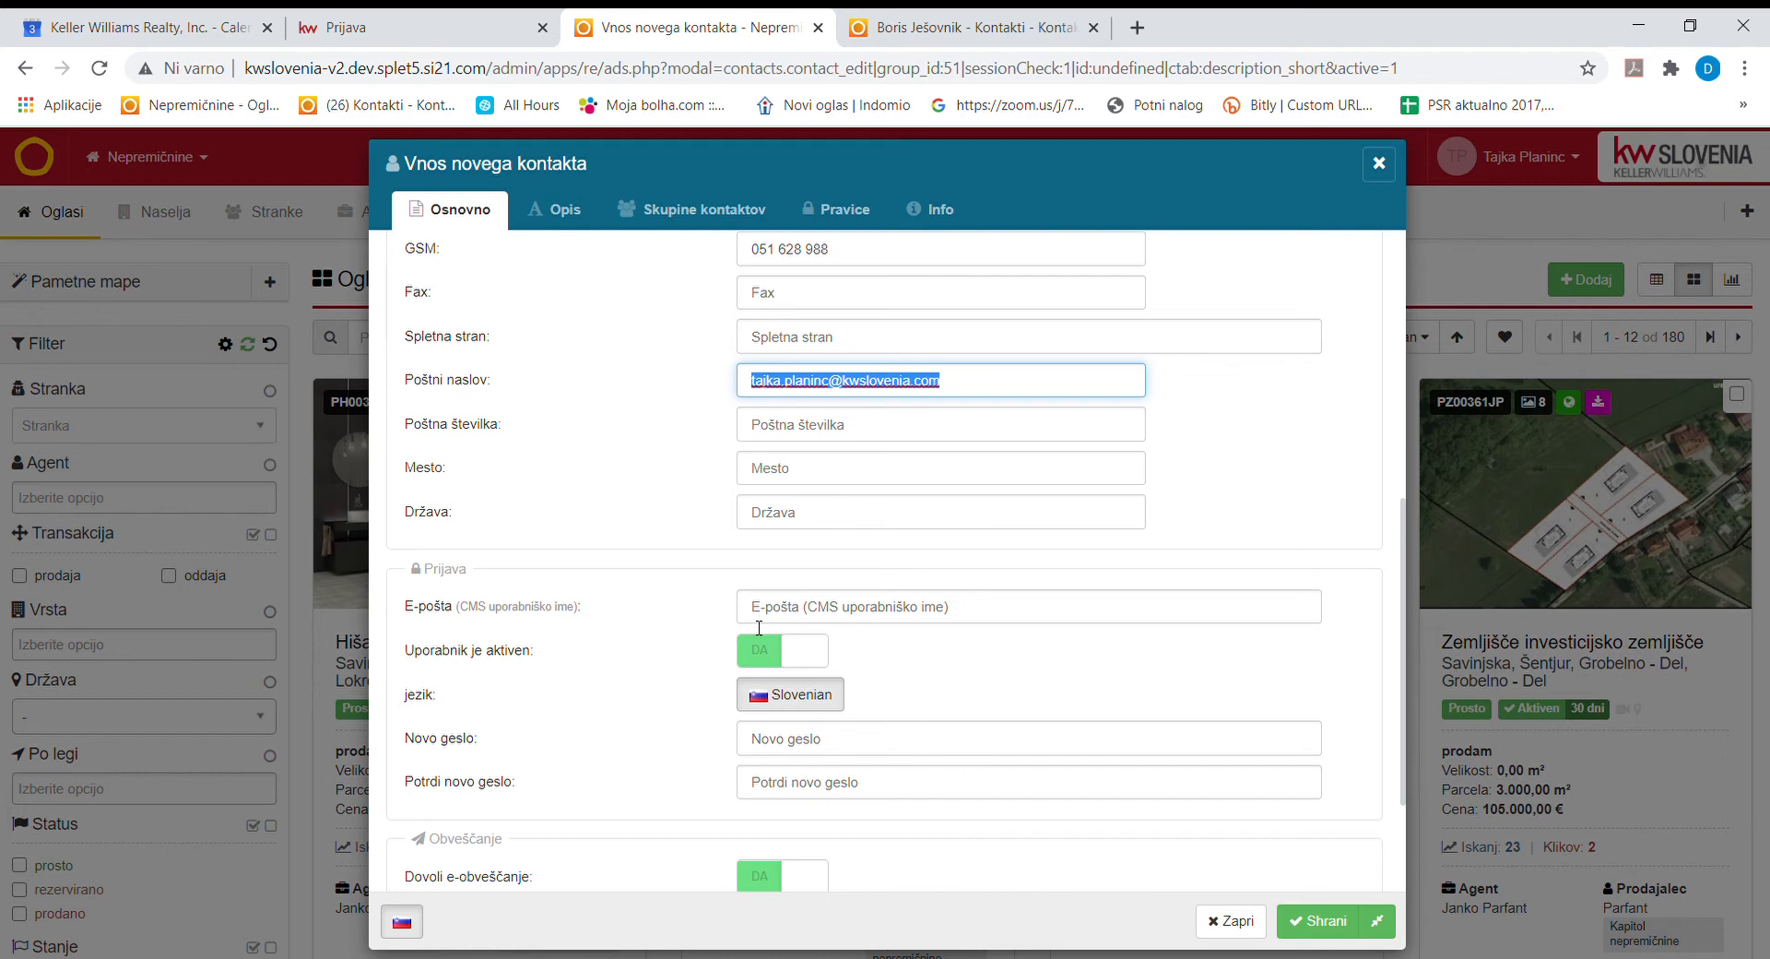
key("ctrl+x")
left_click(798, 616)
key("ctrl+v")
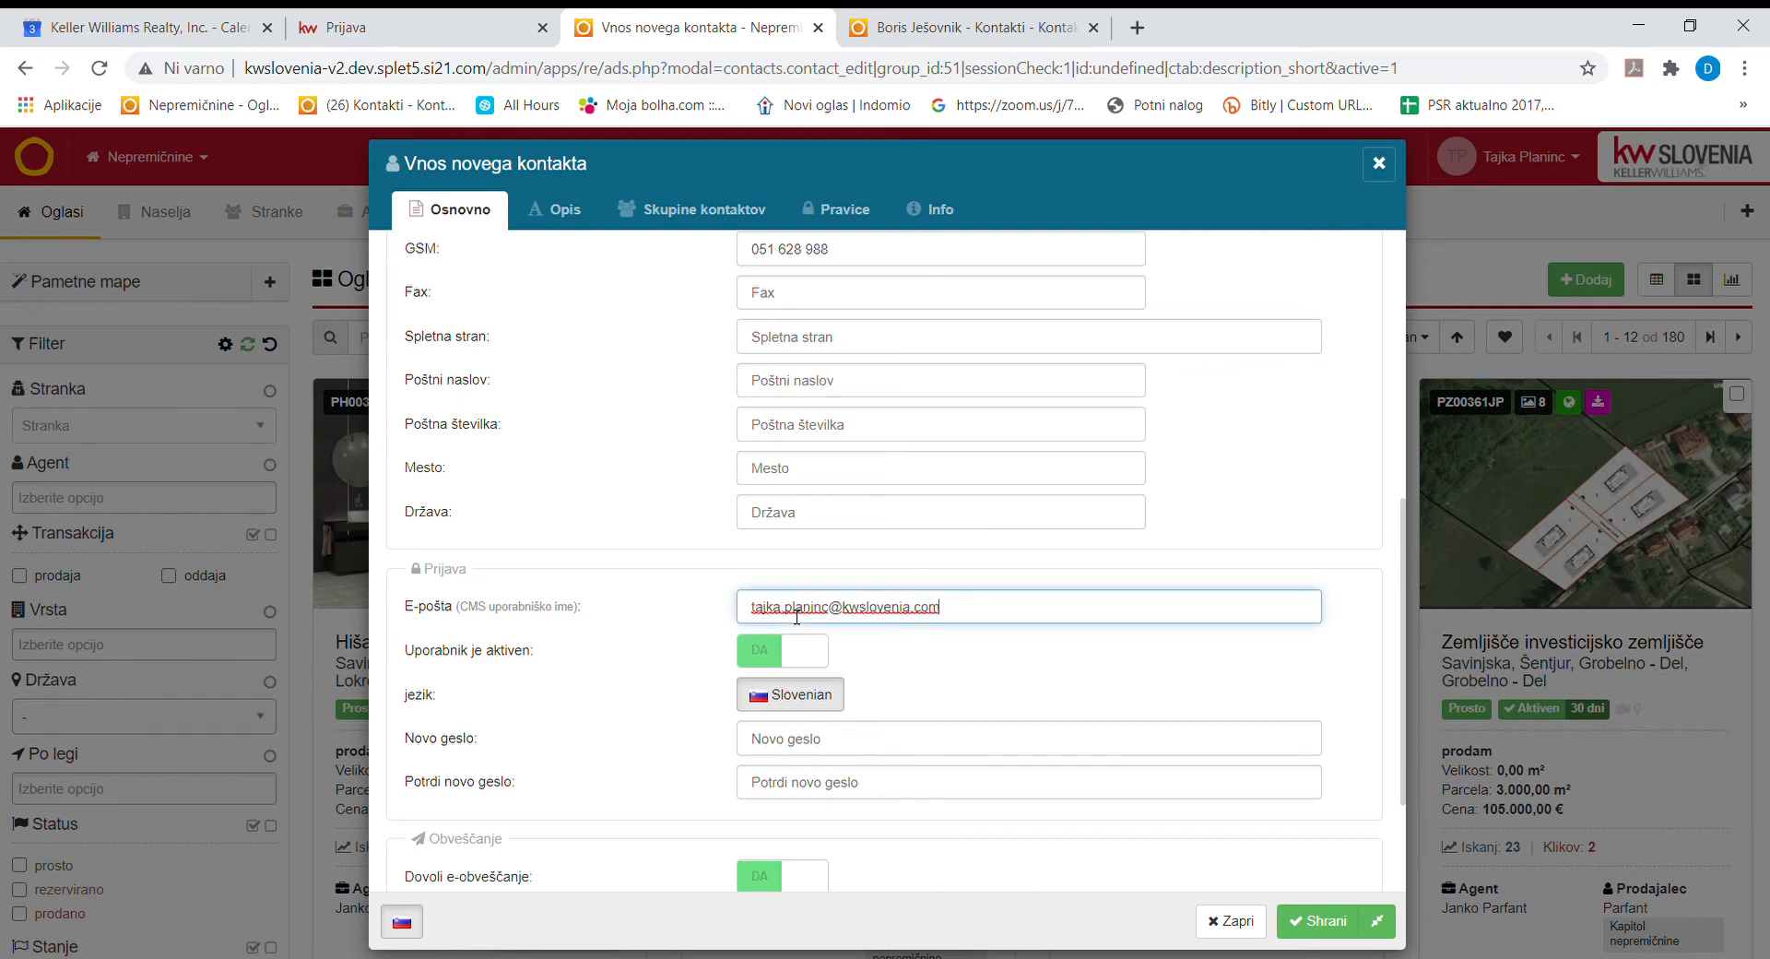
Fill in the contact's postal address, postcode and city, capitalising the city name.
left_click(778, 391)
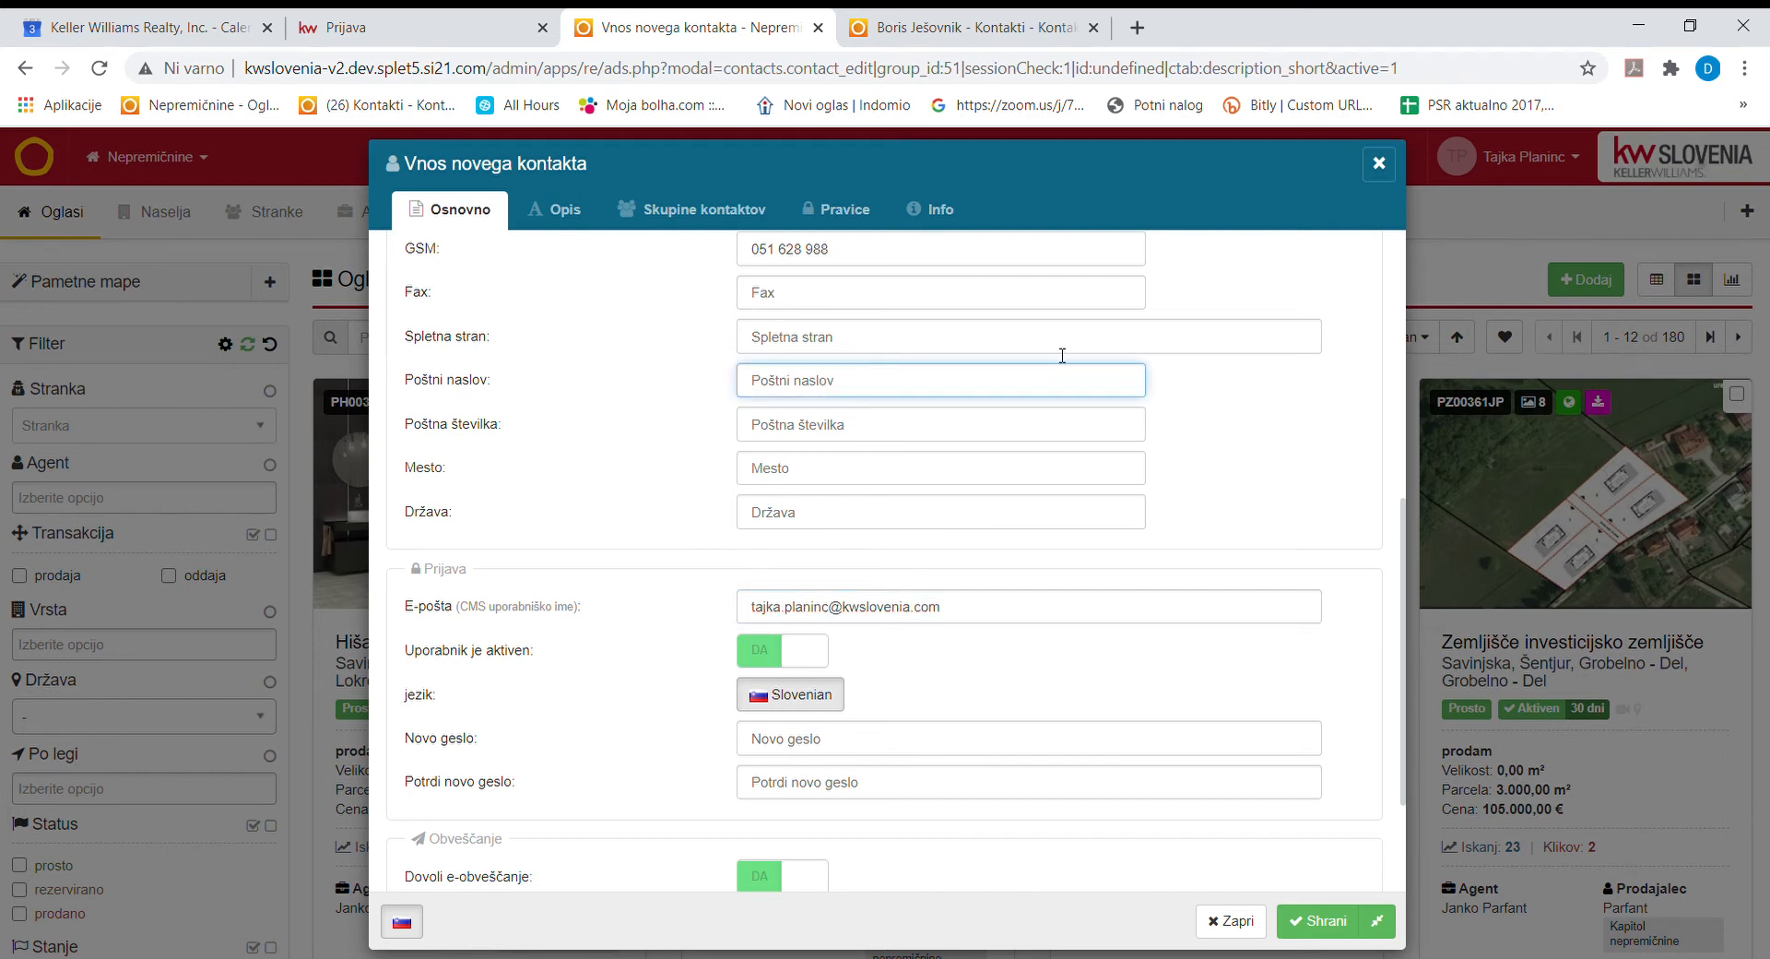
left_click(960, 433)
type("2311")
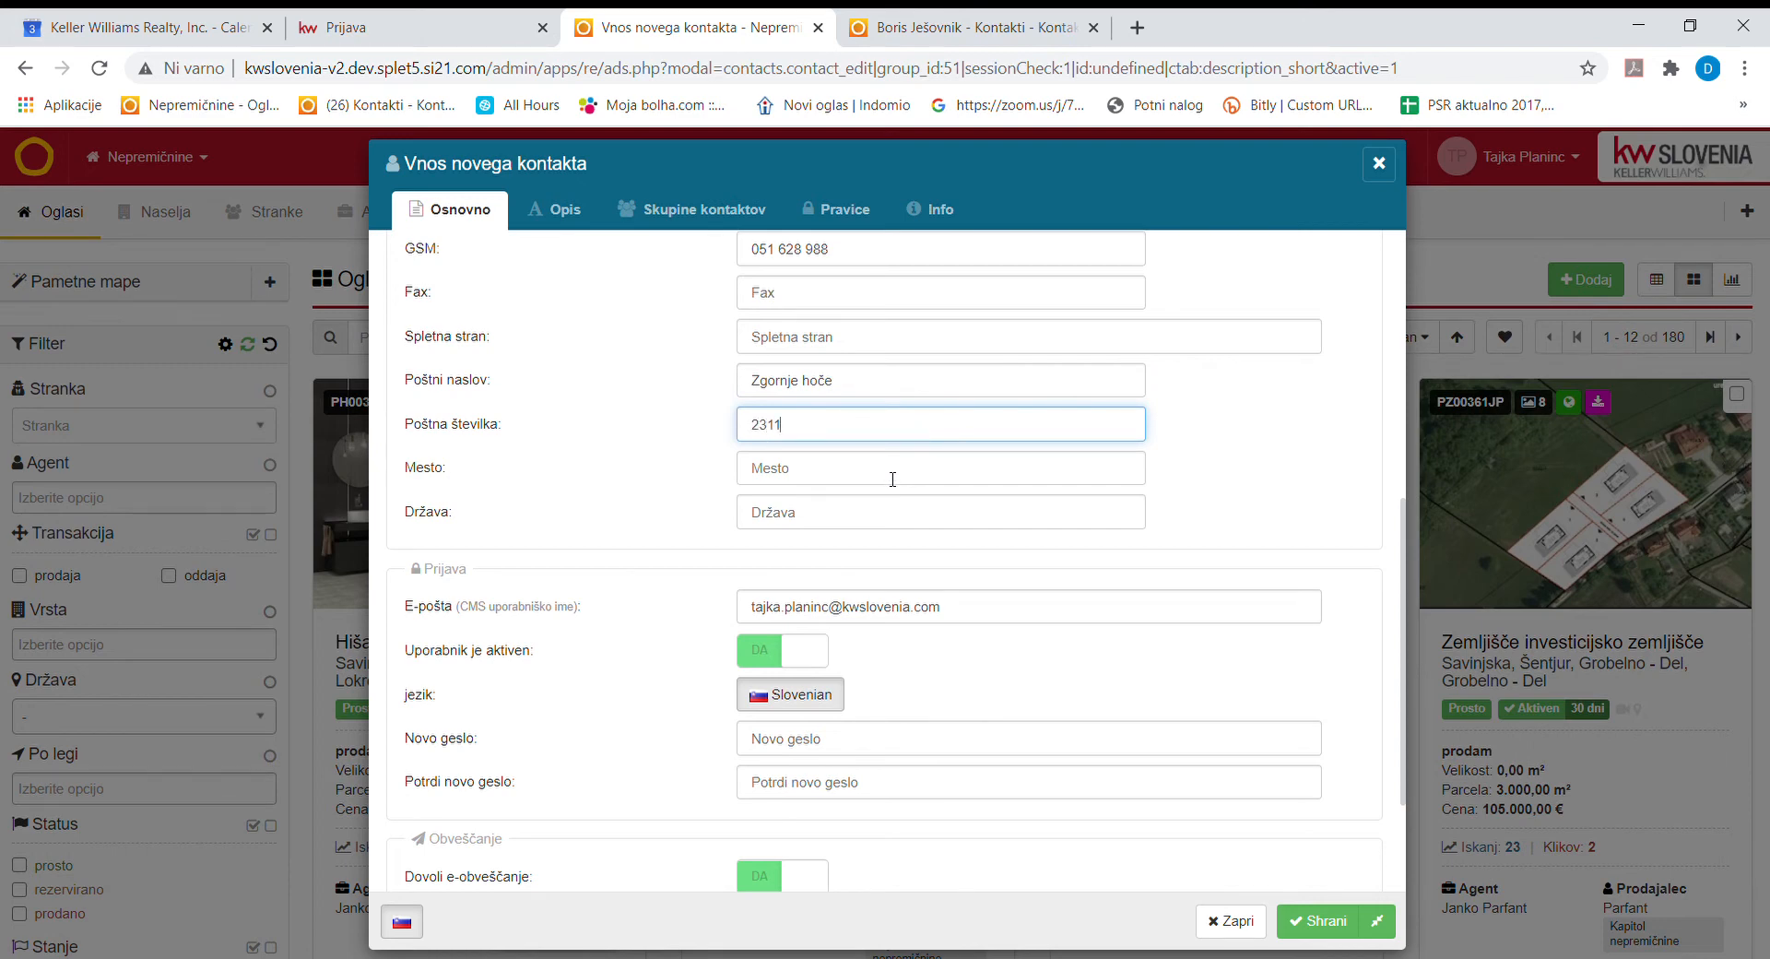
left_click(887, 474)
type("hoče")
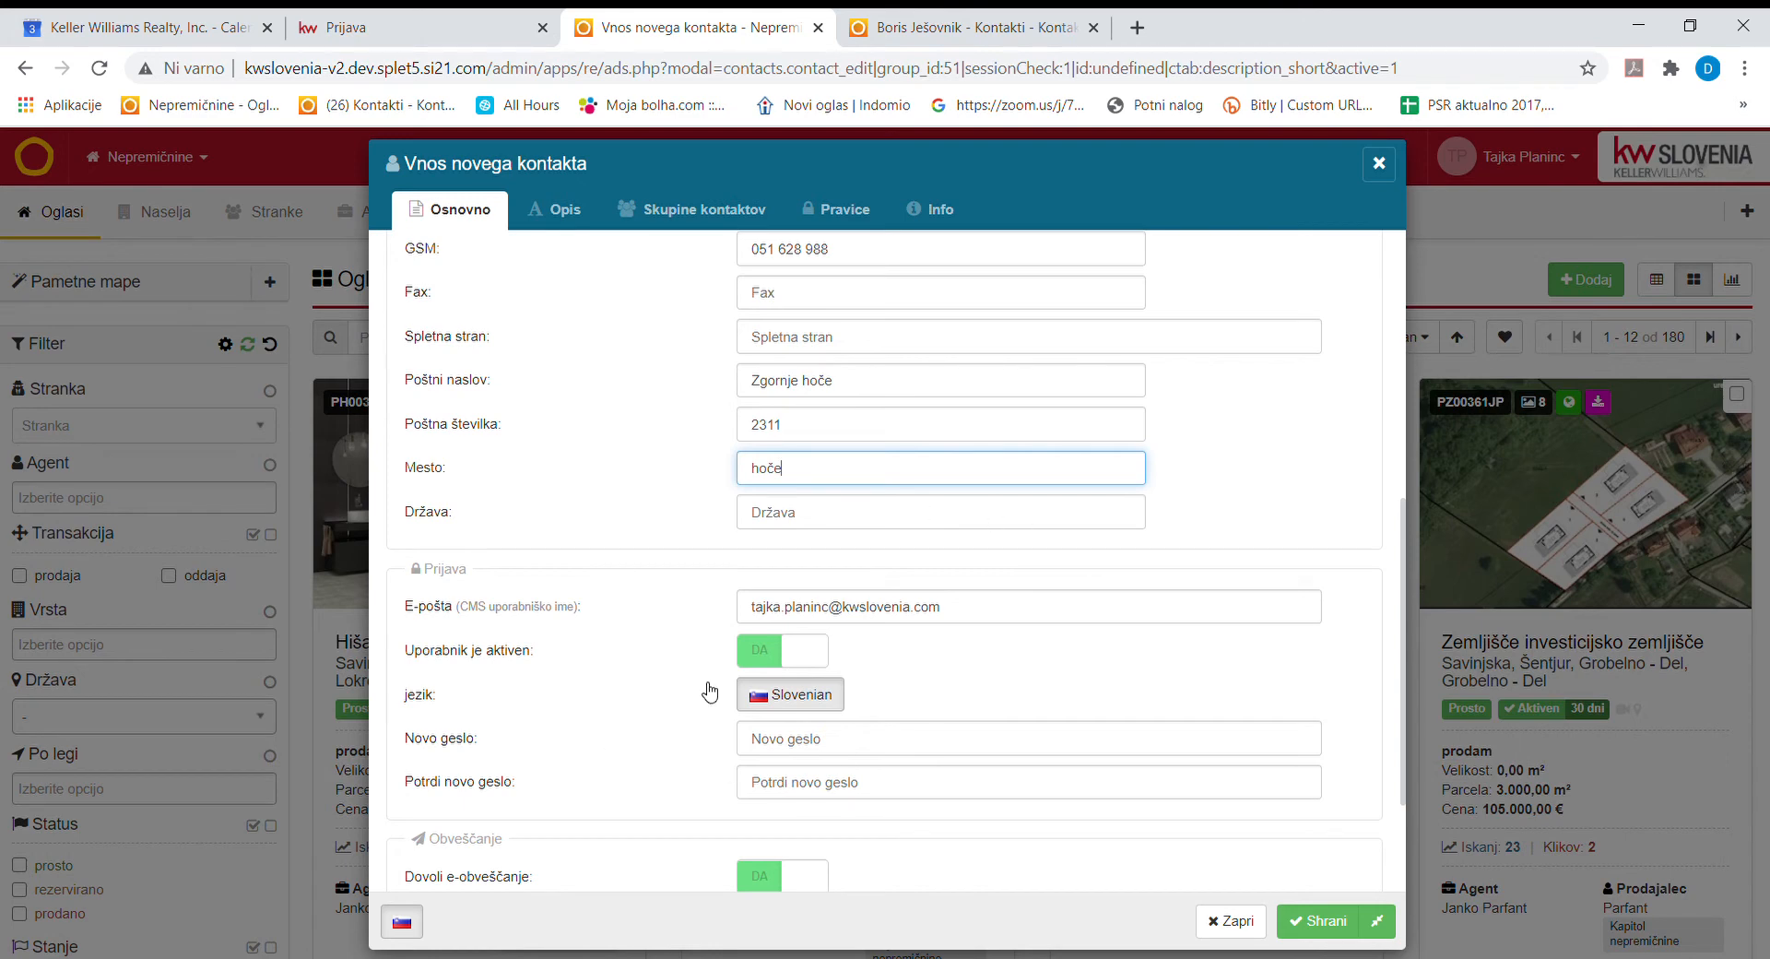
scroll(960, 799, "up", 4)
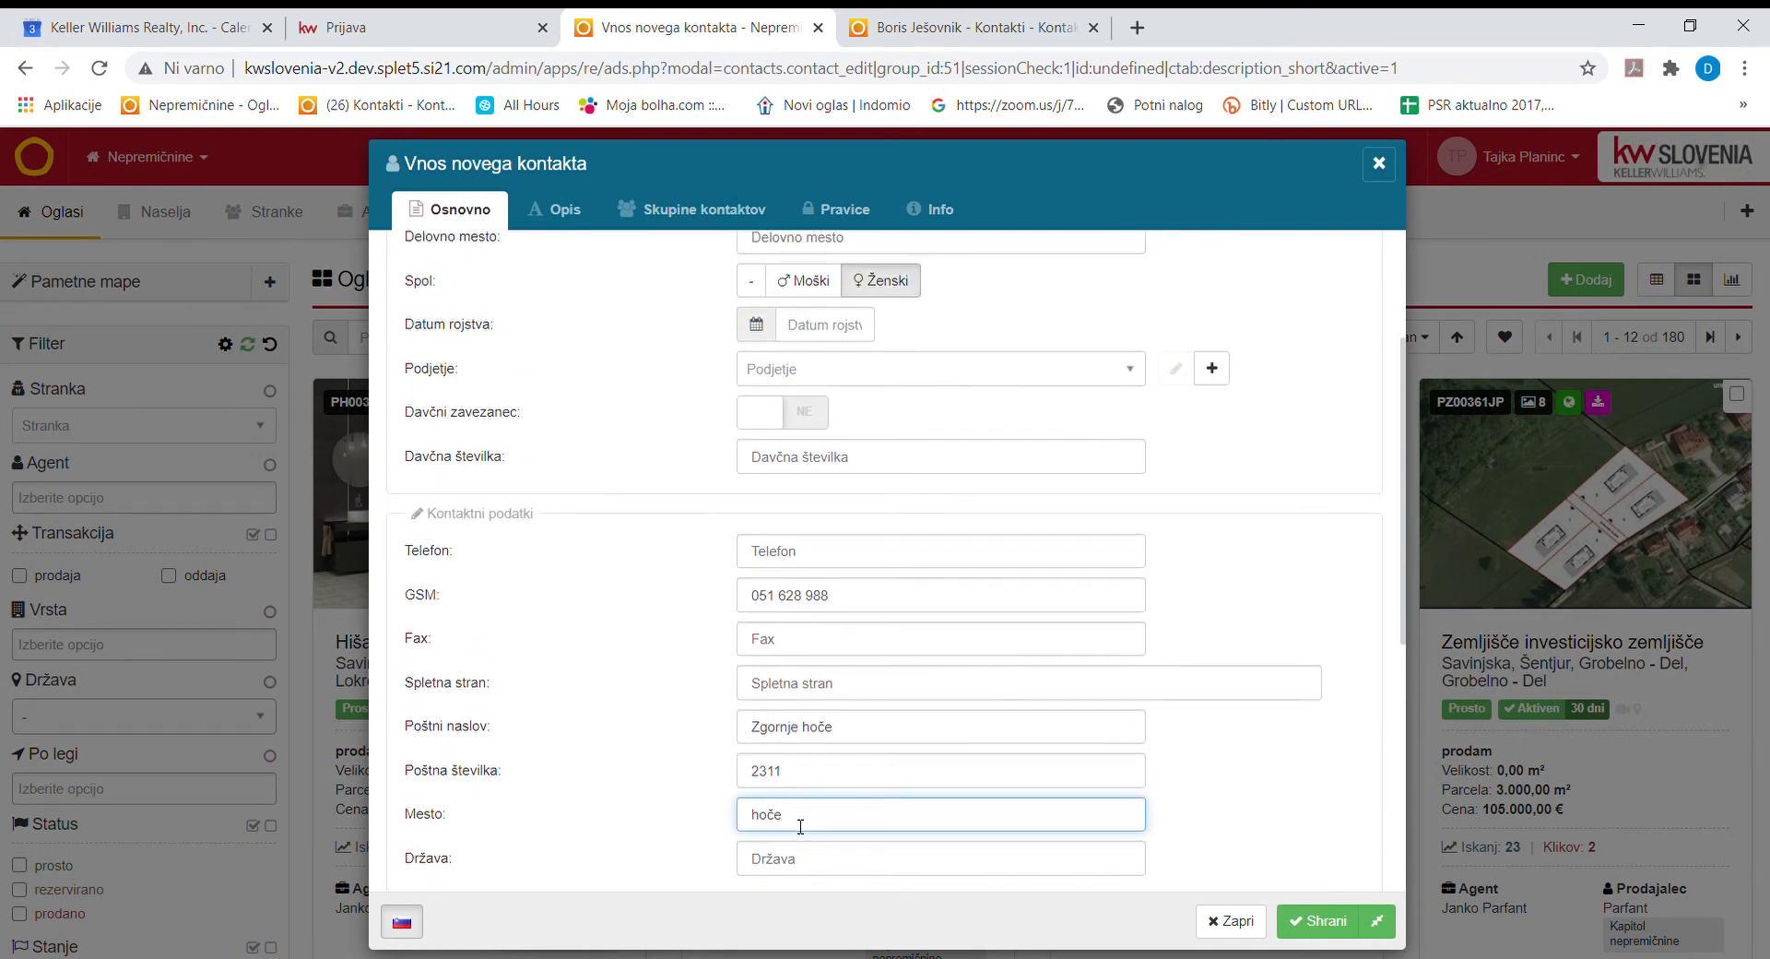
left_click(767, 828)
key("BackSpace")
type("H")
key("BackSpace")
type("H")
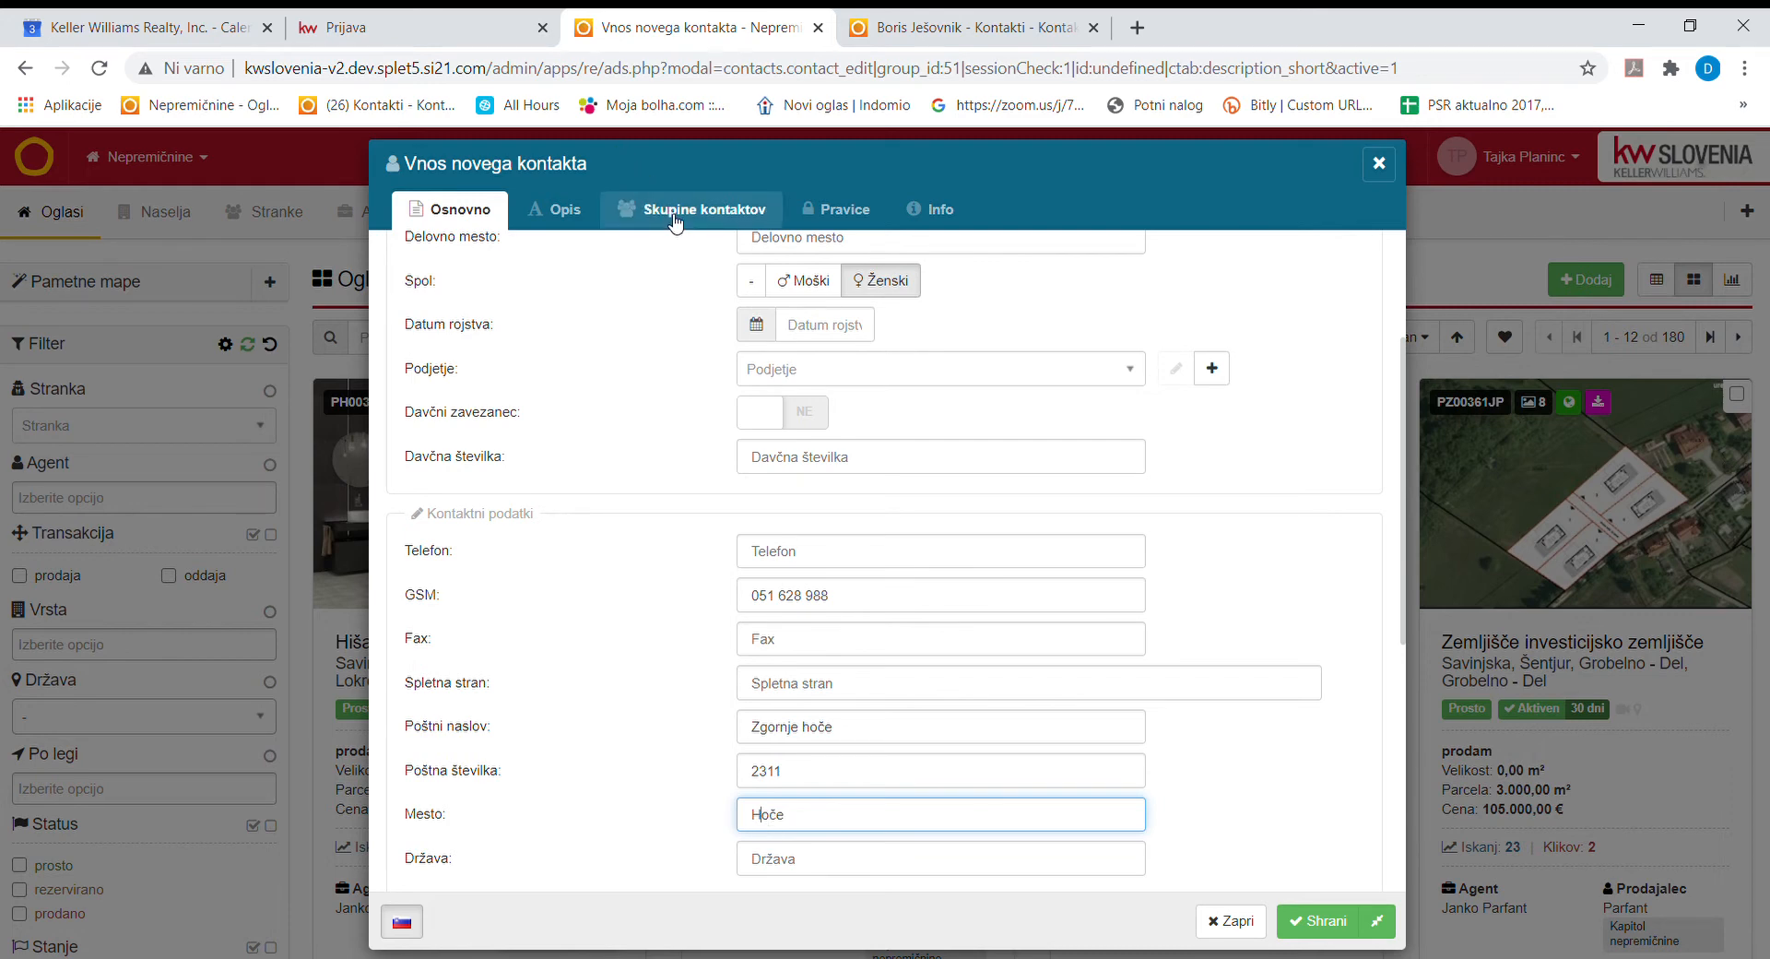
scroll(830, 664, "up", 3)
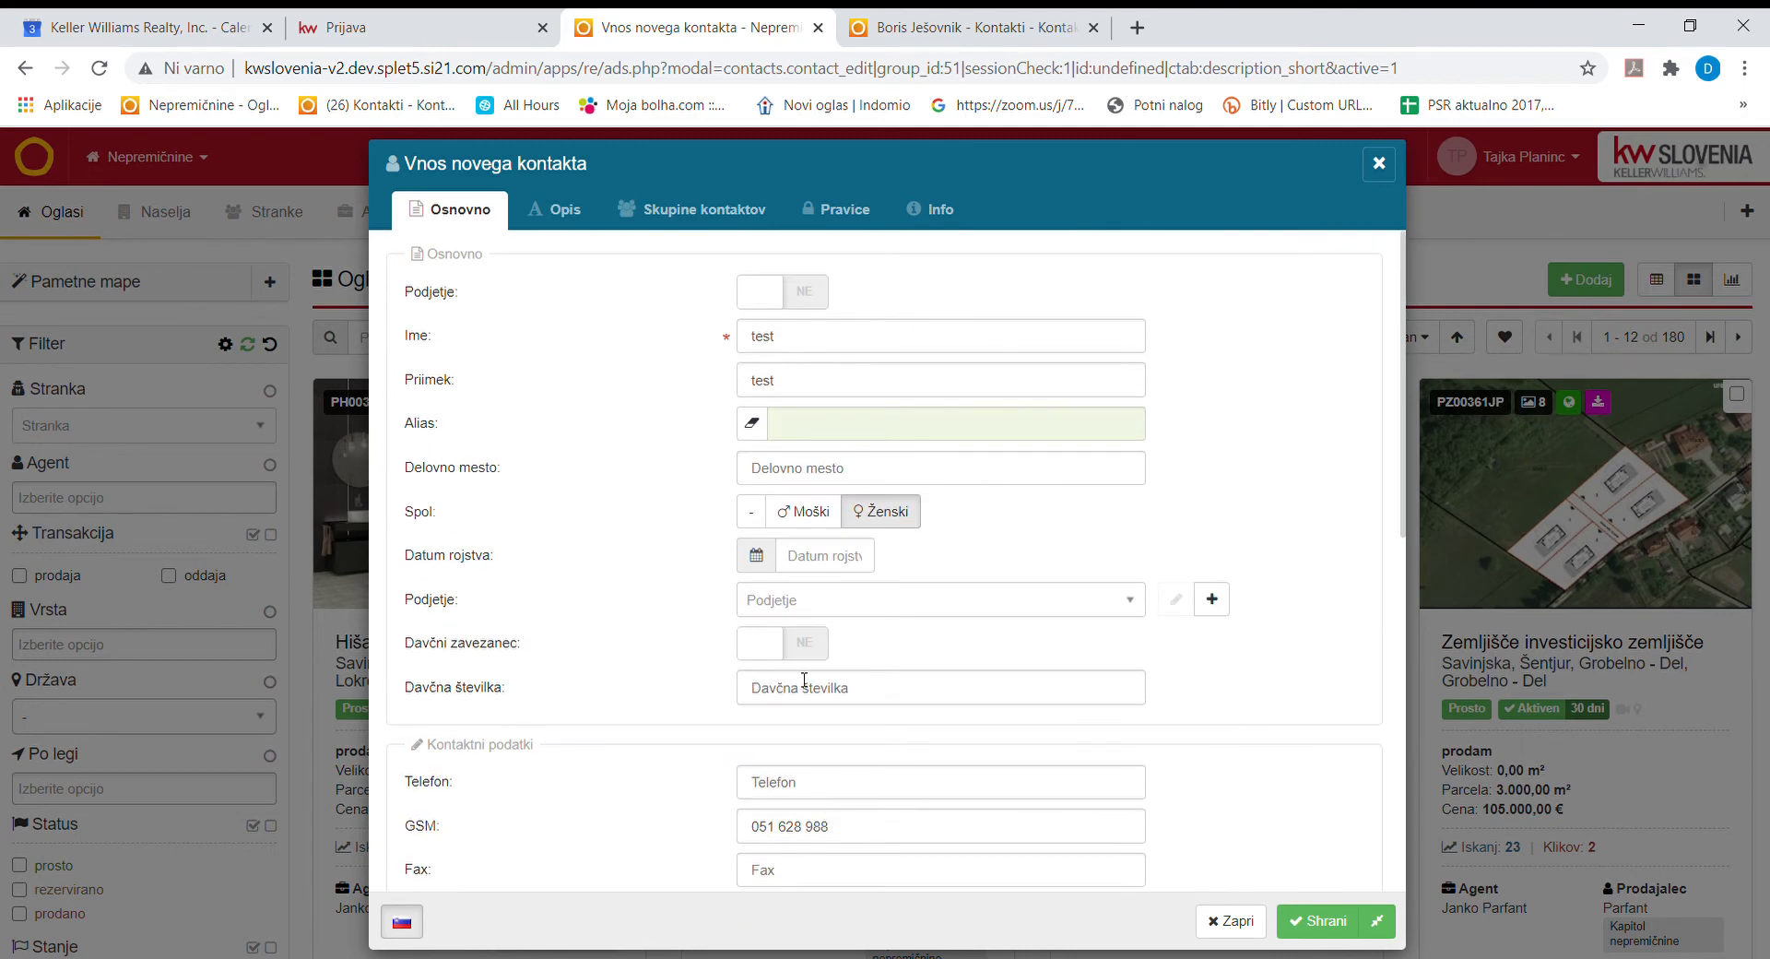
scroll(834, 660, "down", 5)
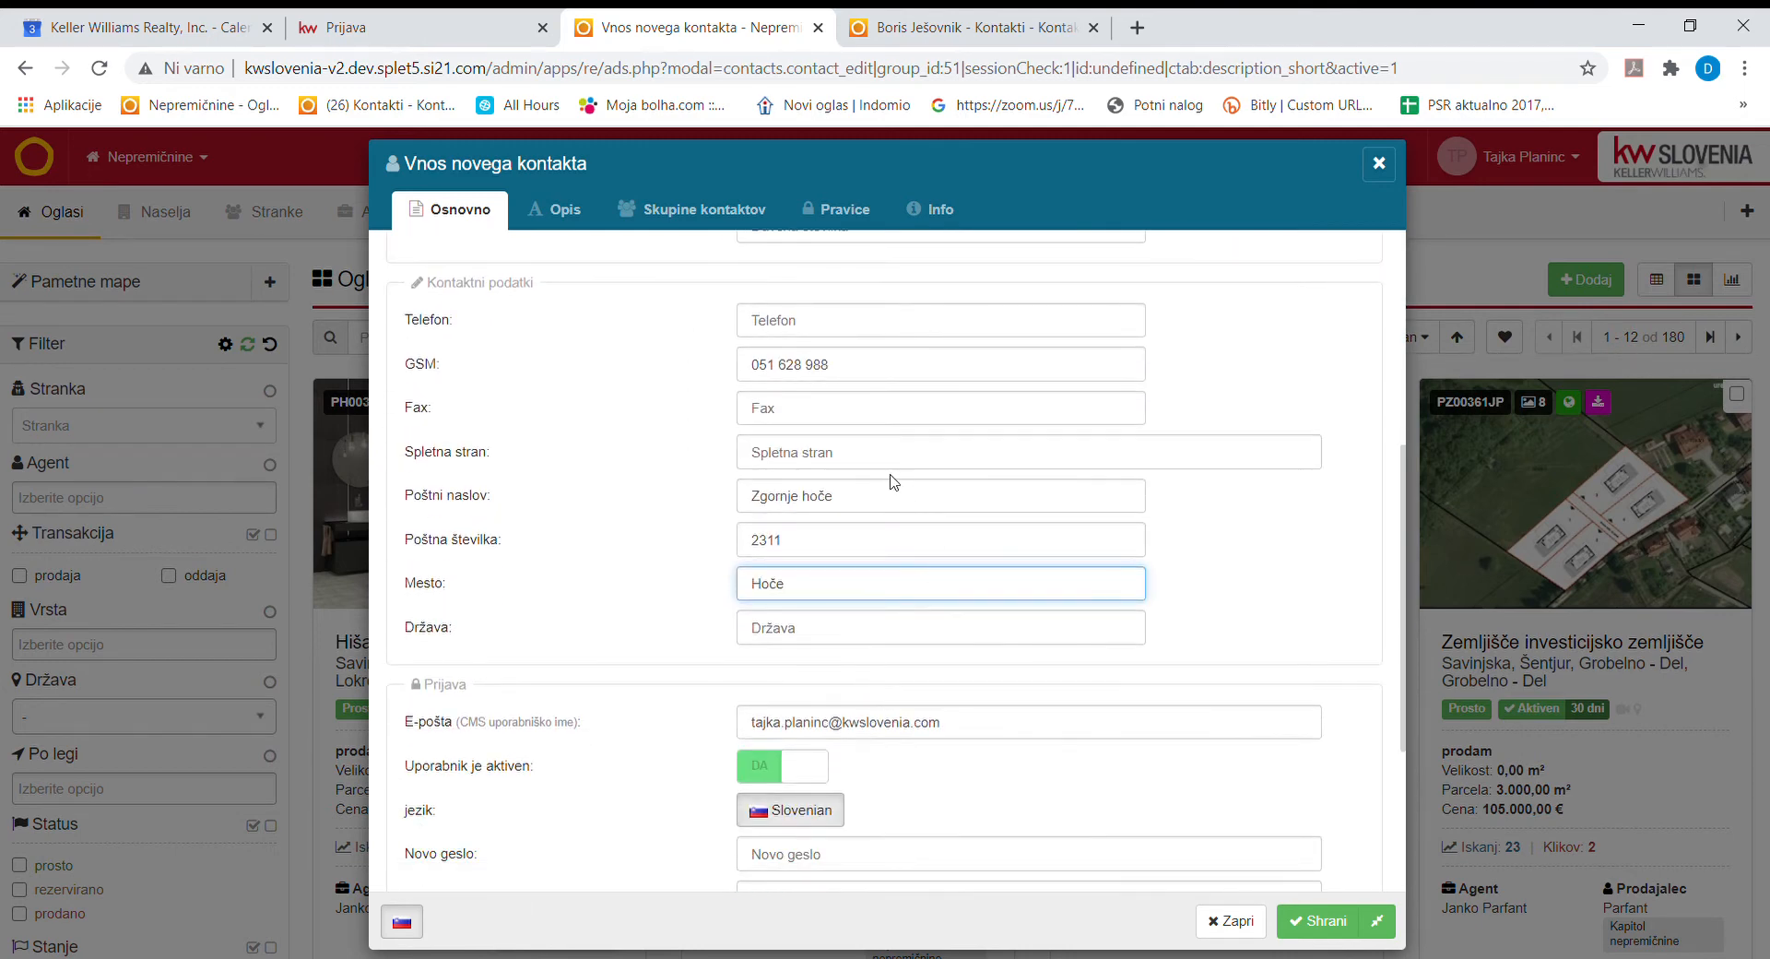
Confirm the contact is in the Prodajalci group, then save and close it.
left_click(738, 216)
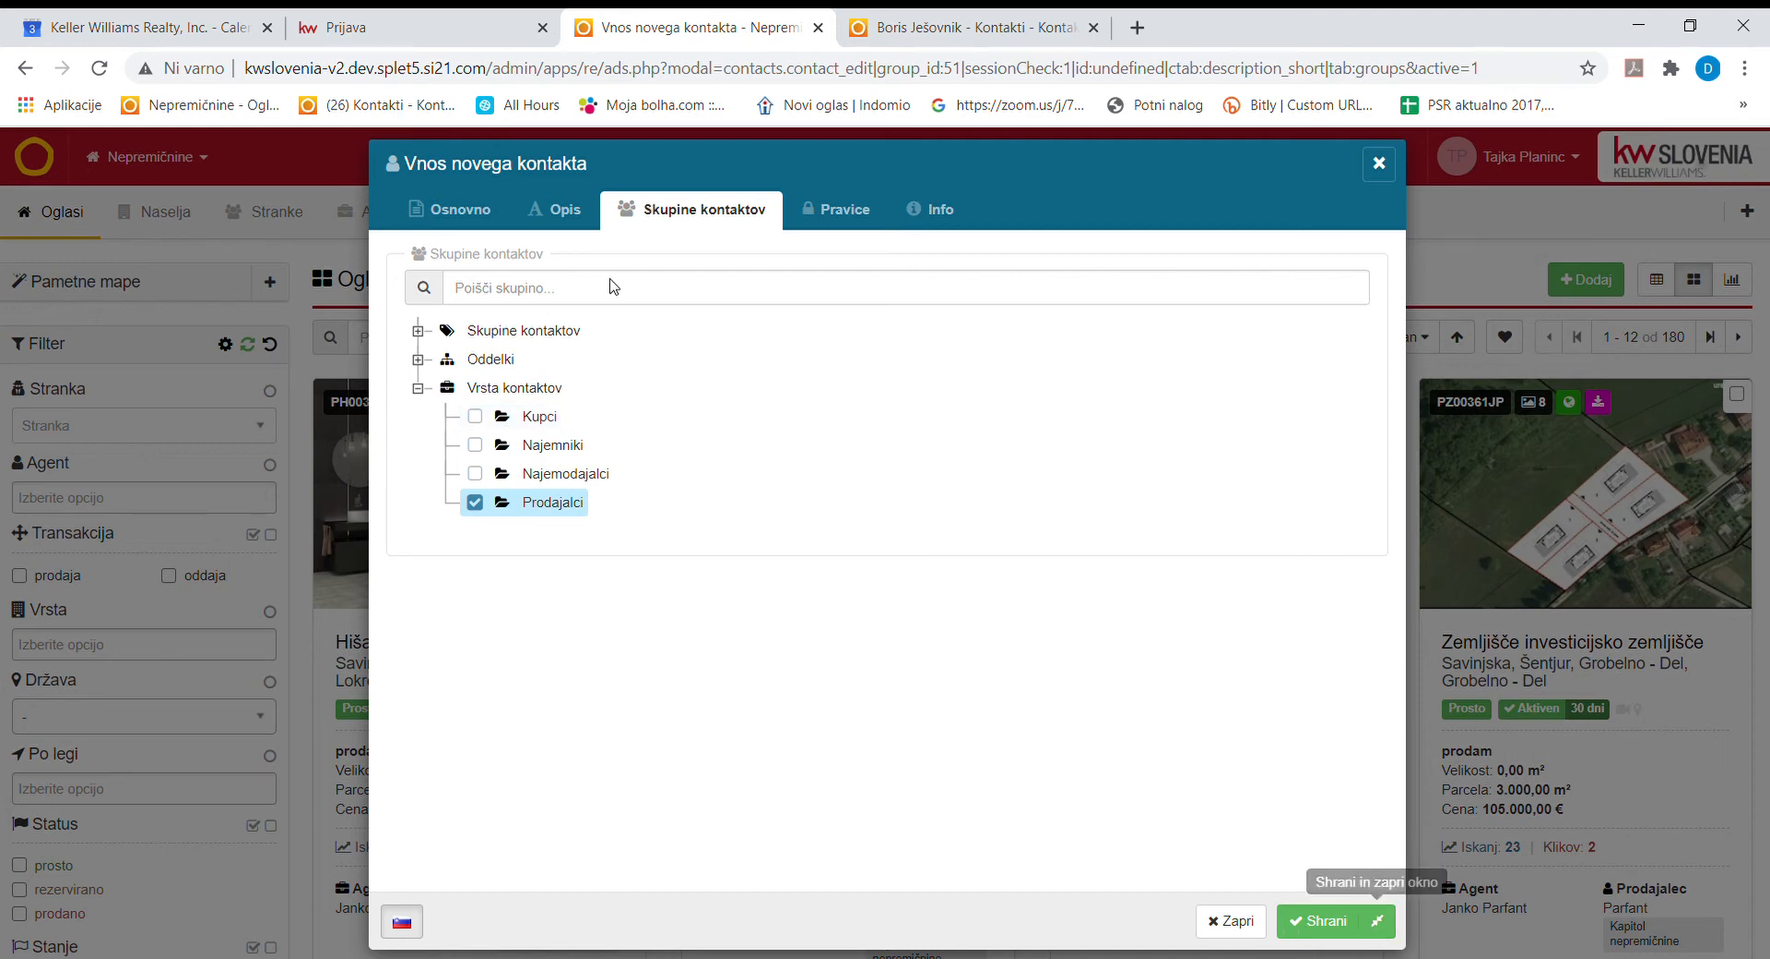
left_click(477, 215)
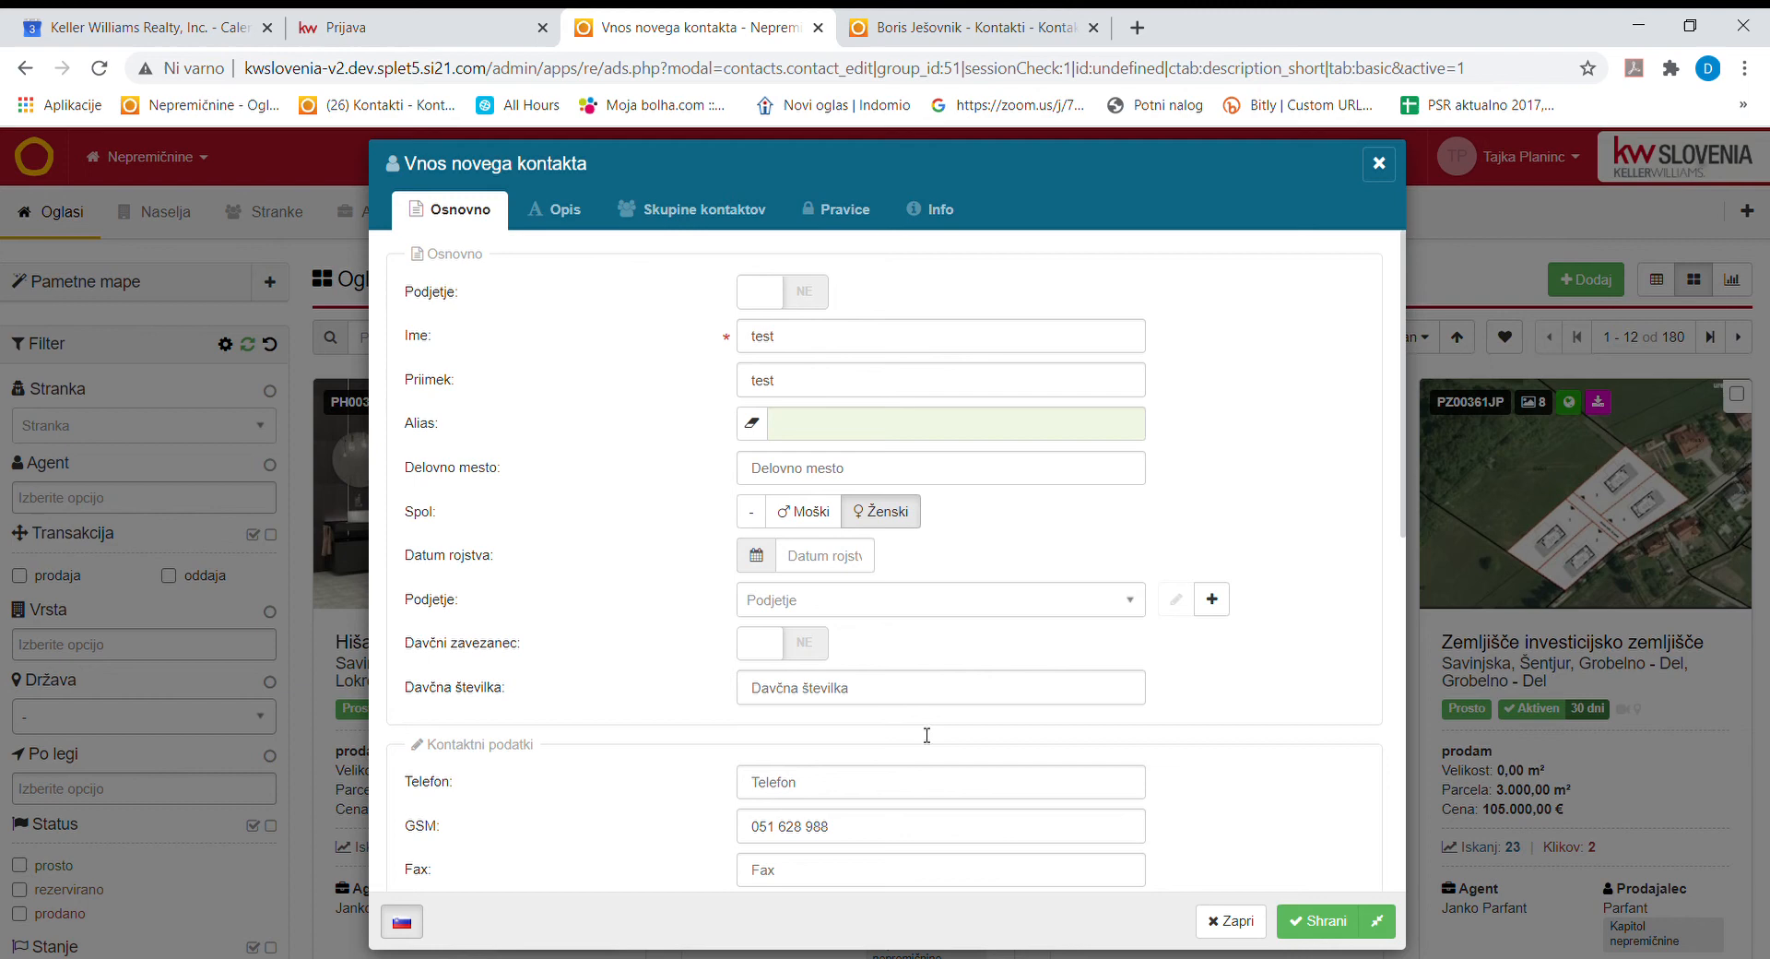
left_click(1381, 920)
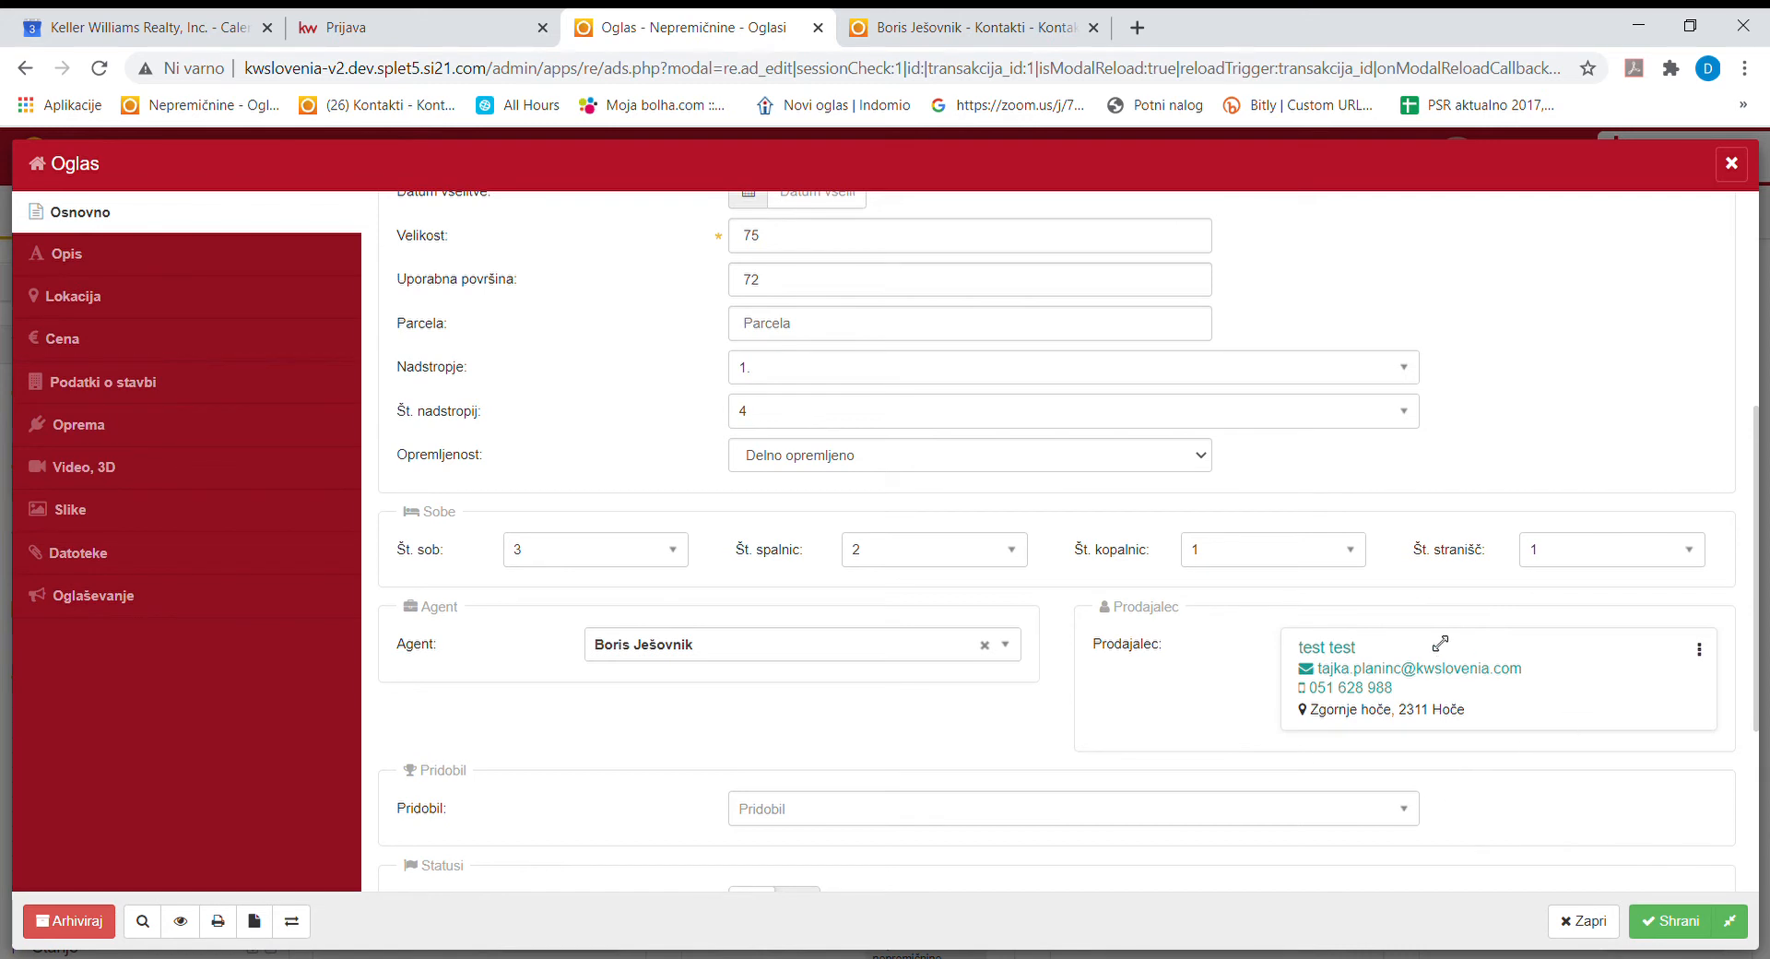
Set Ekskluzivna ponudba to DA, leaving Pridobil empty.
scroll(1469, 750, "down", 2)
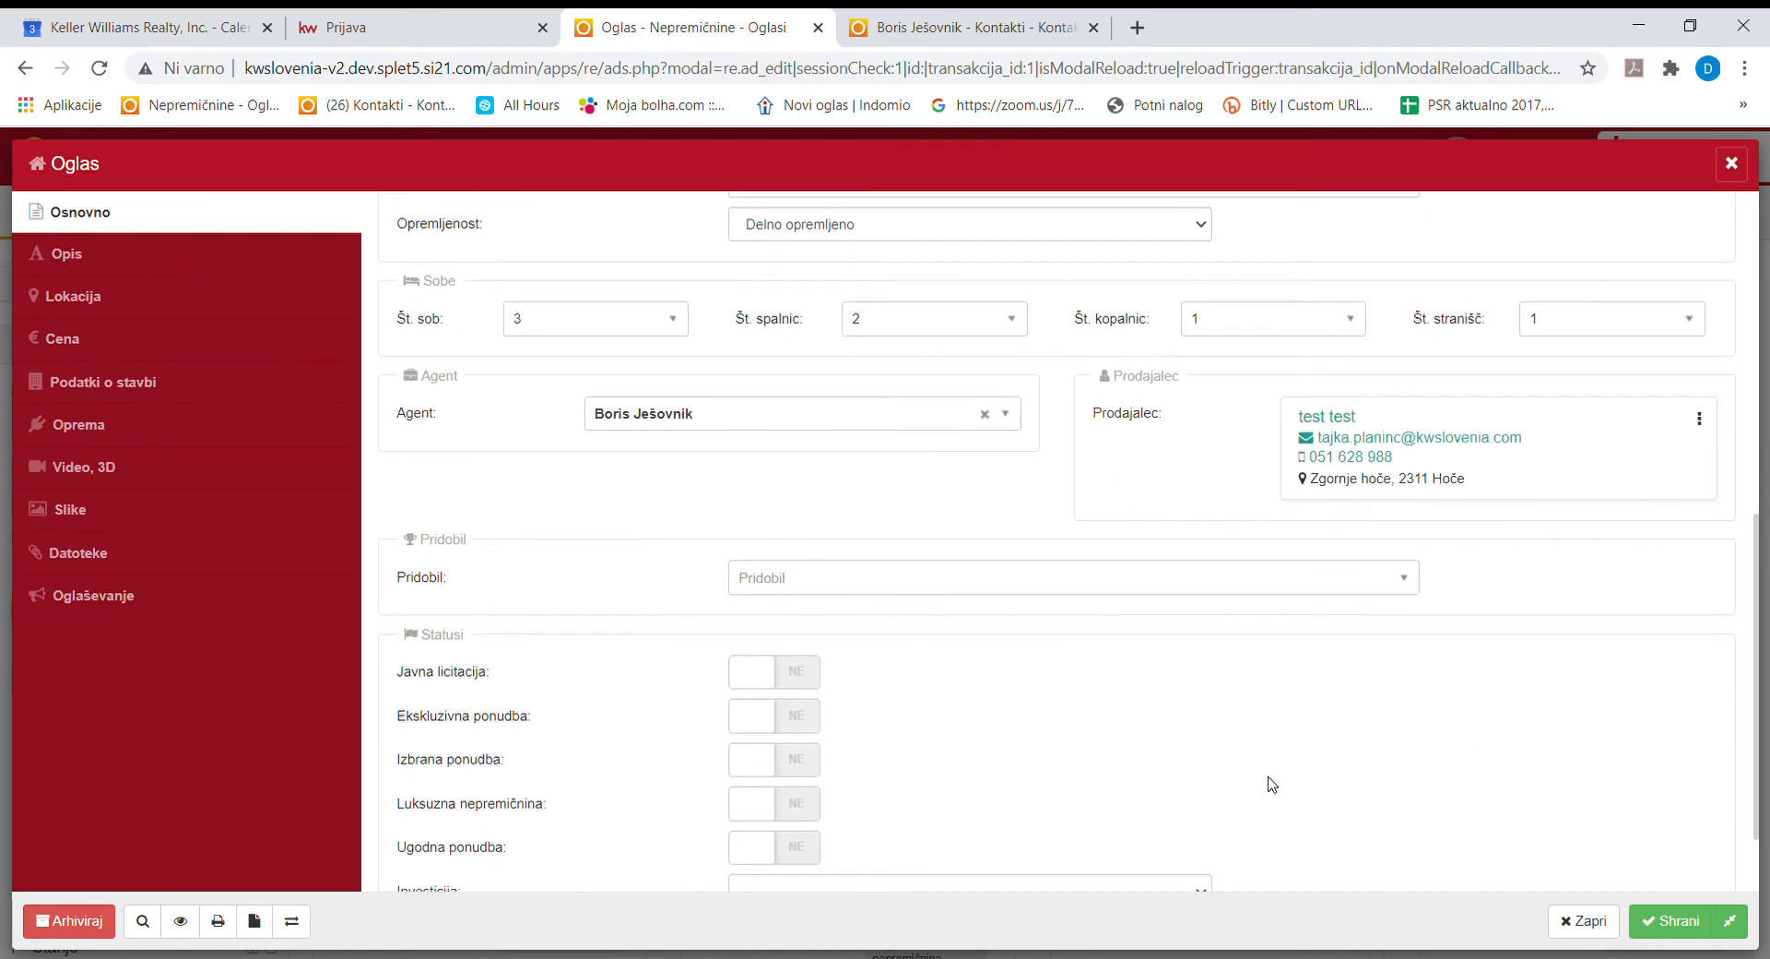
left_click(835, 579)
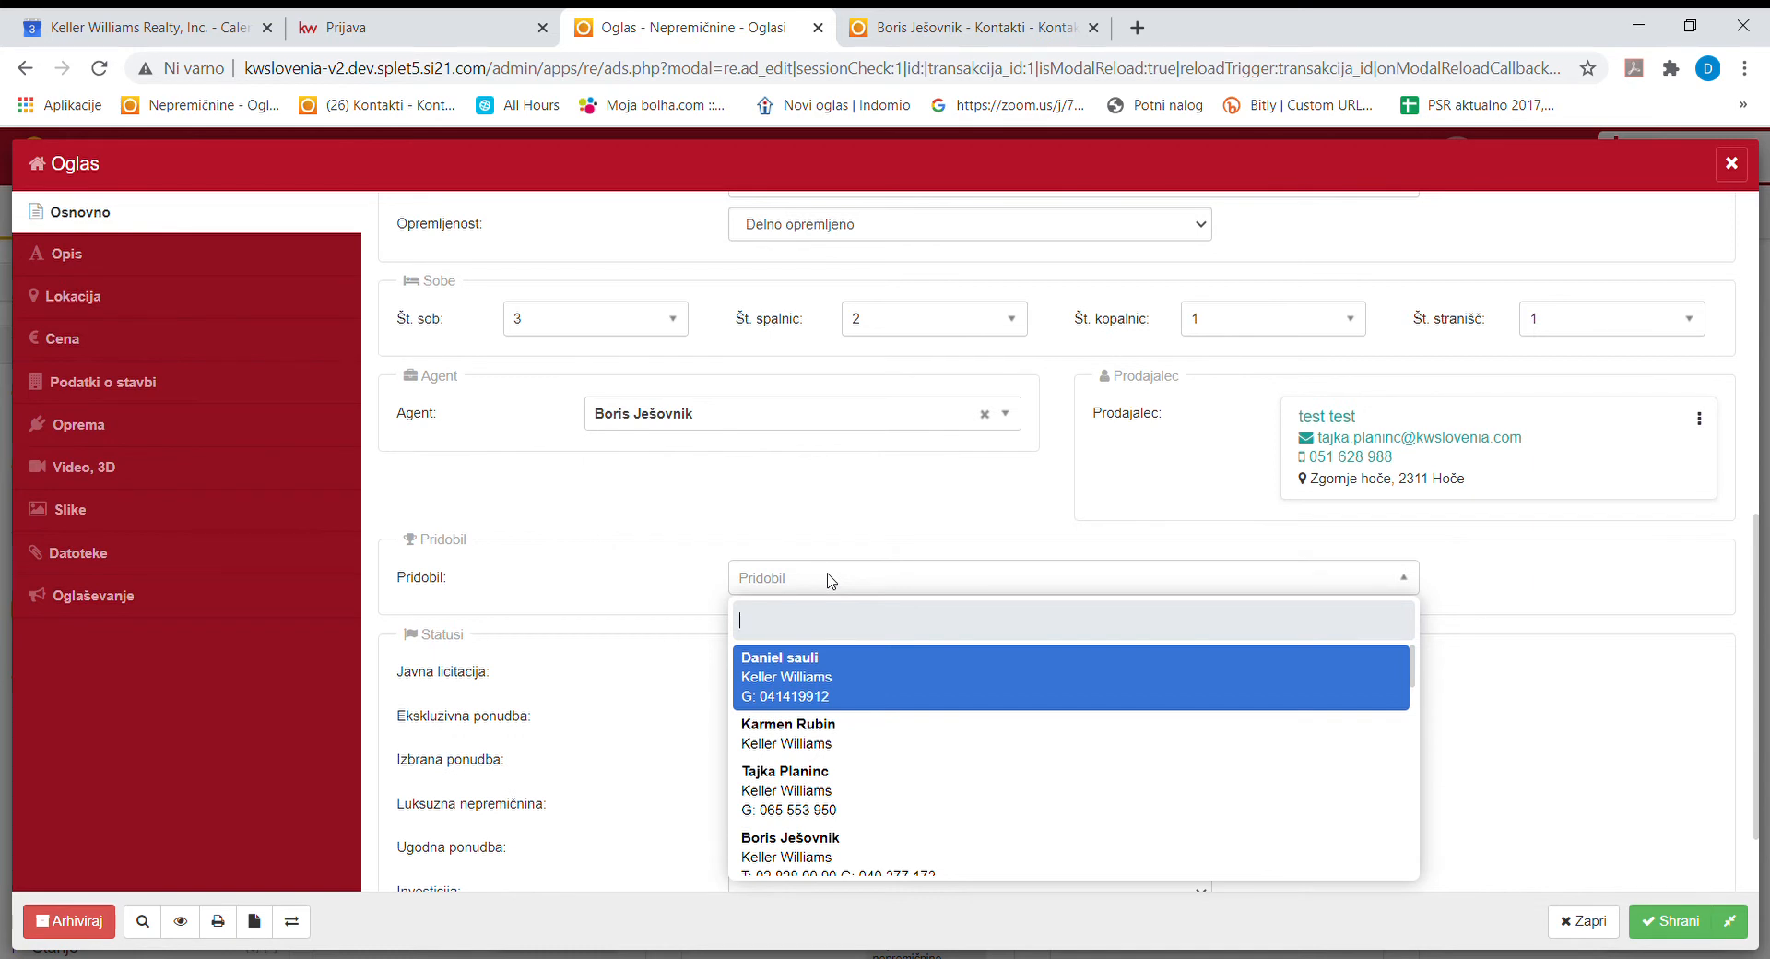
left_click(830, 505)
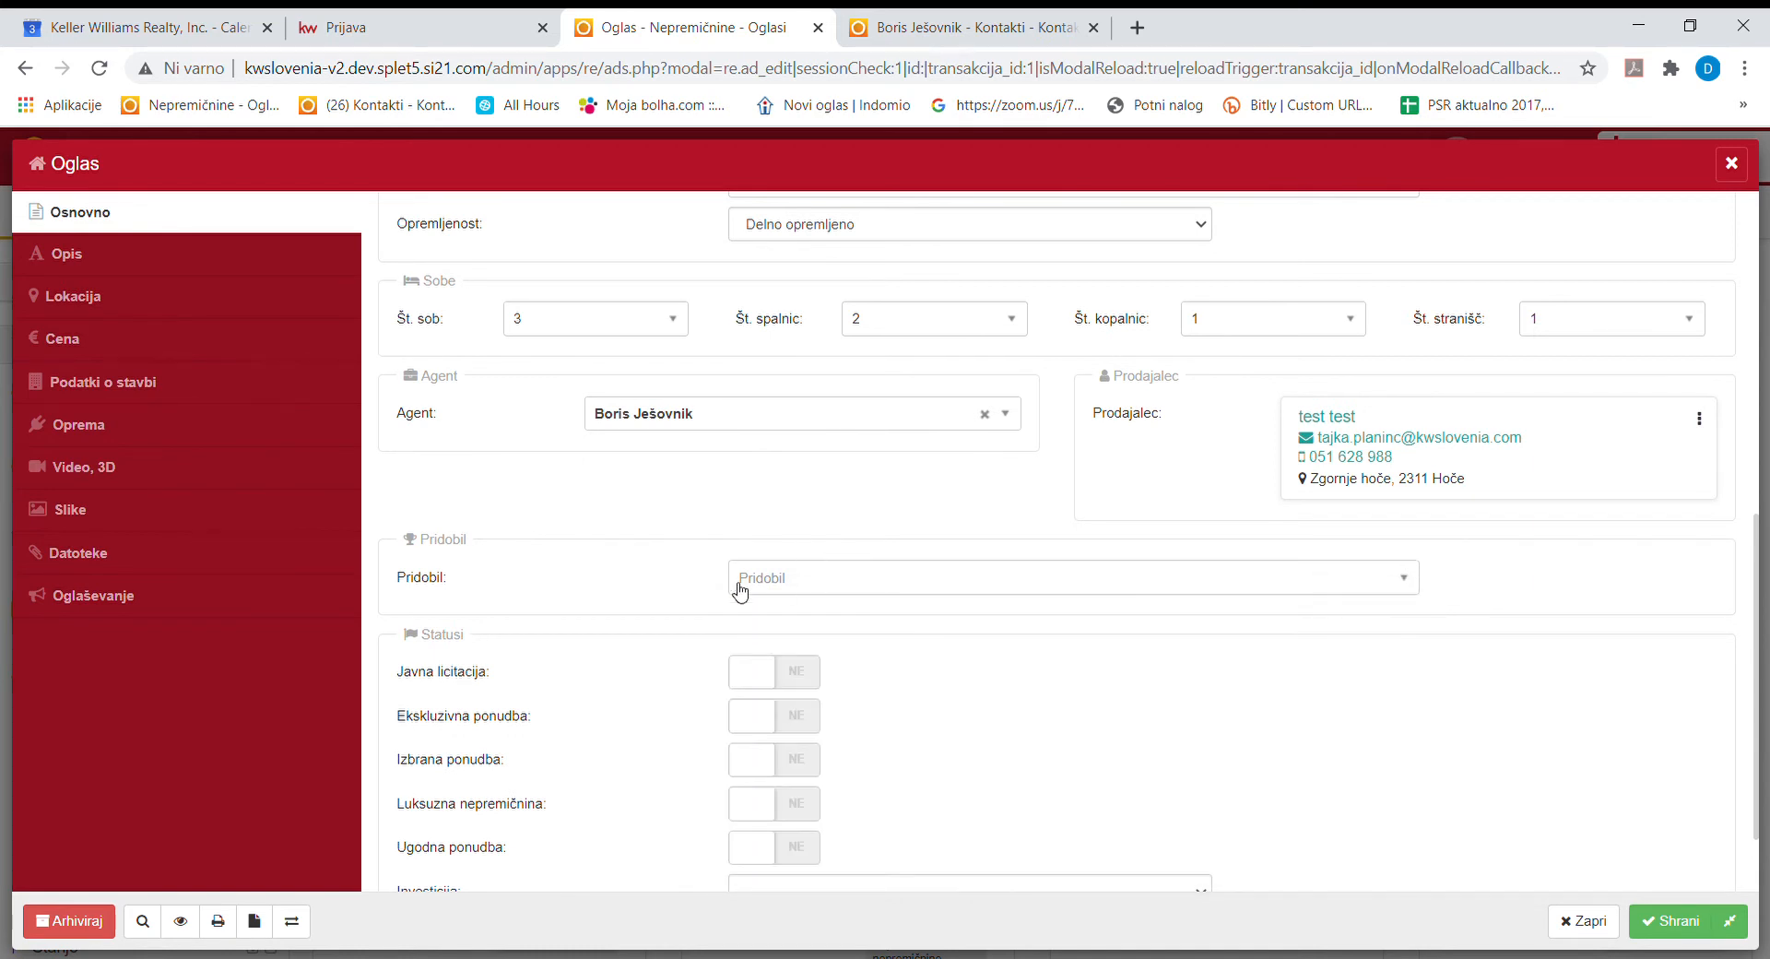
left_click(770, 725)
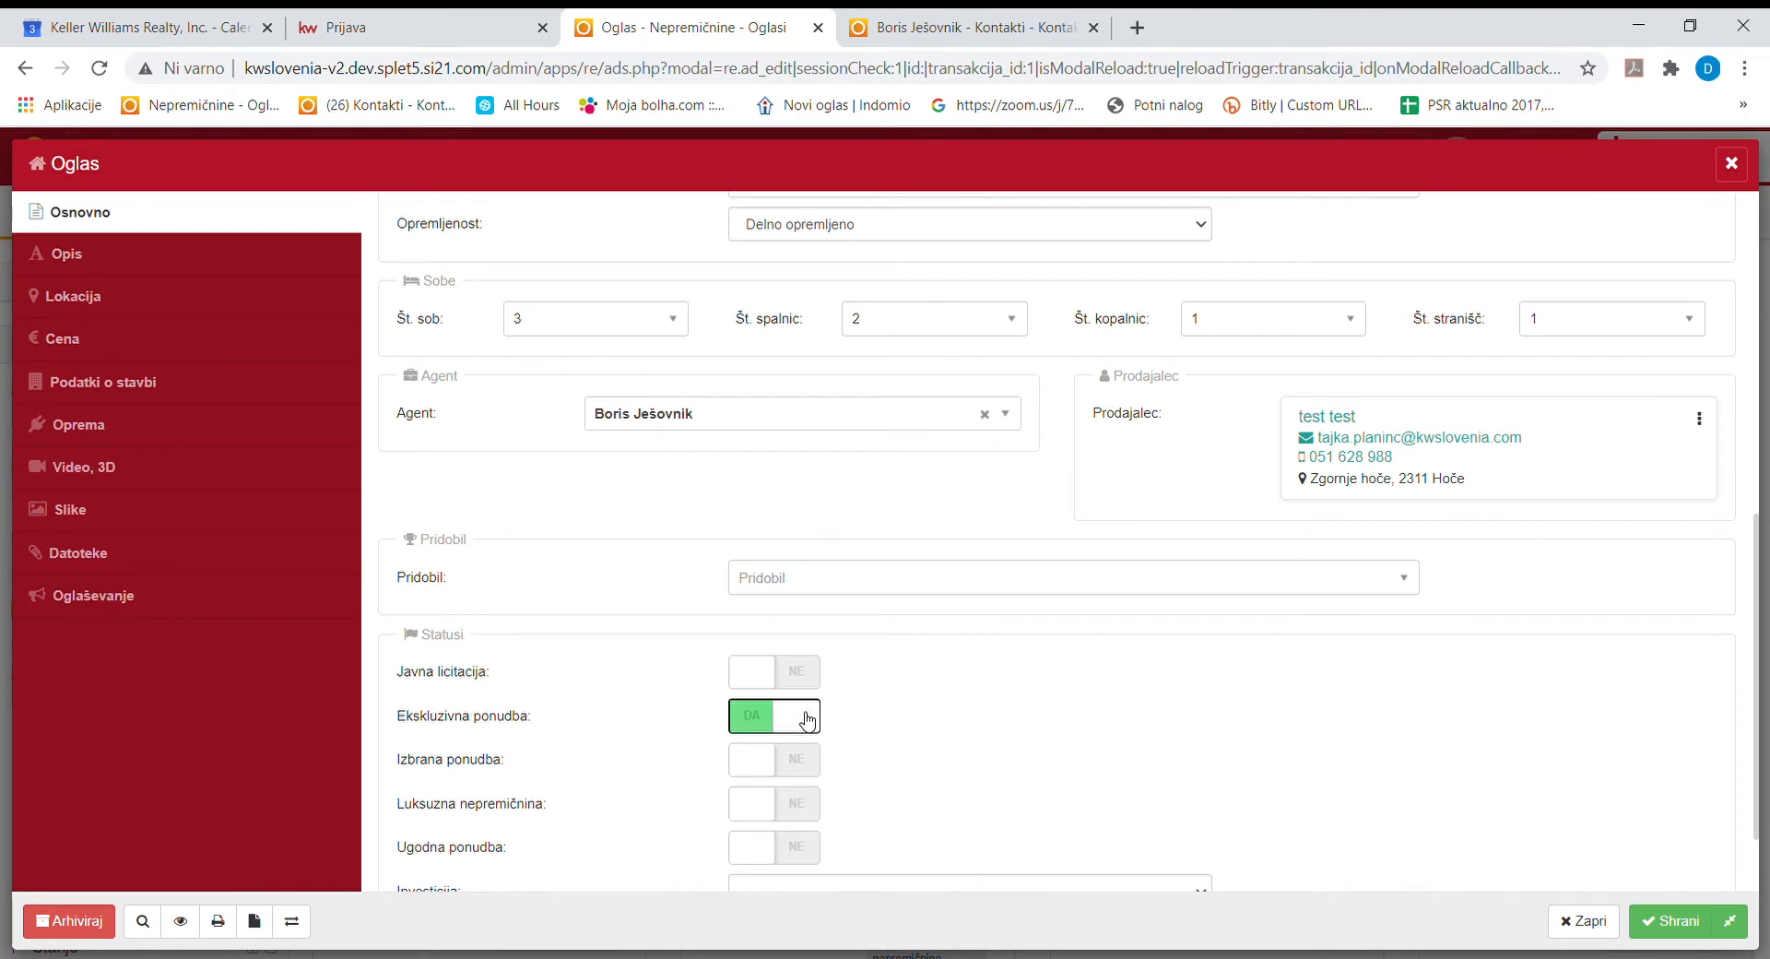
scroll(938, 774, "down", 2)
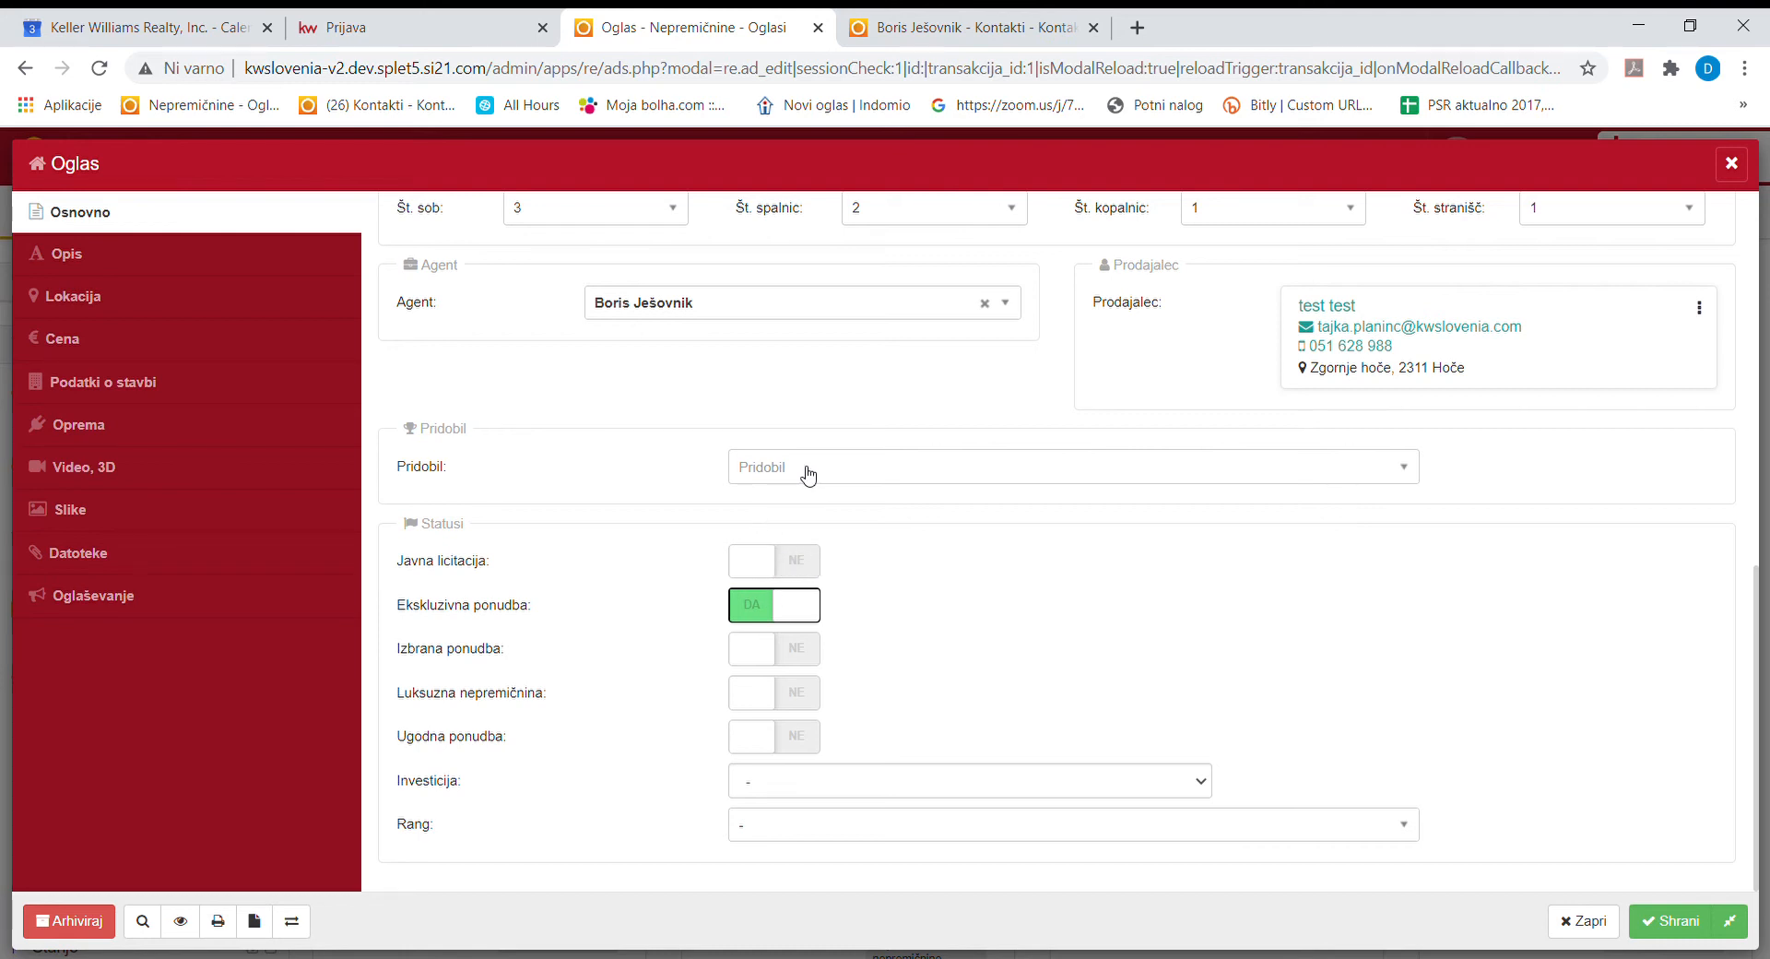
Search 'bor' in the Pridobil list and choose the agent already set in the Agent field.
left_click(926, 479)
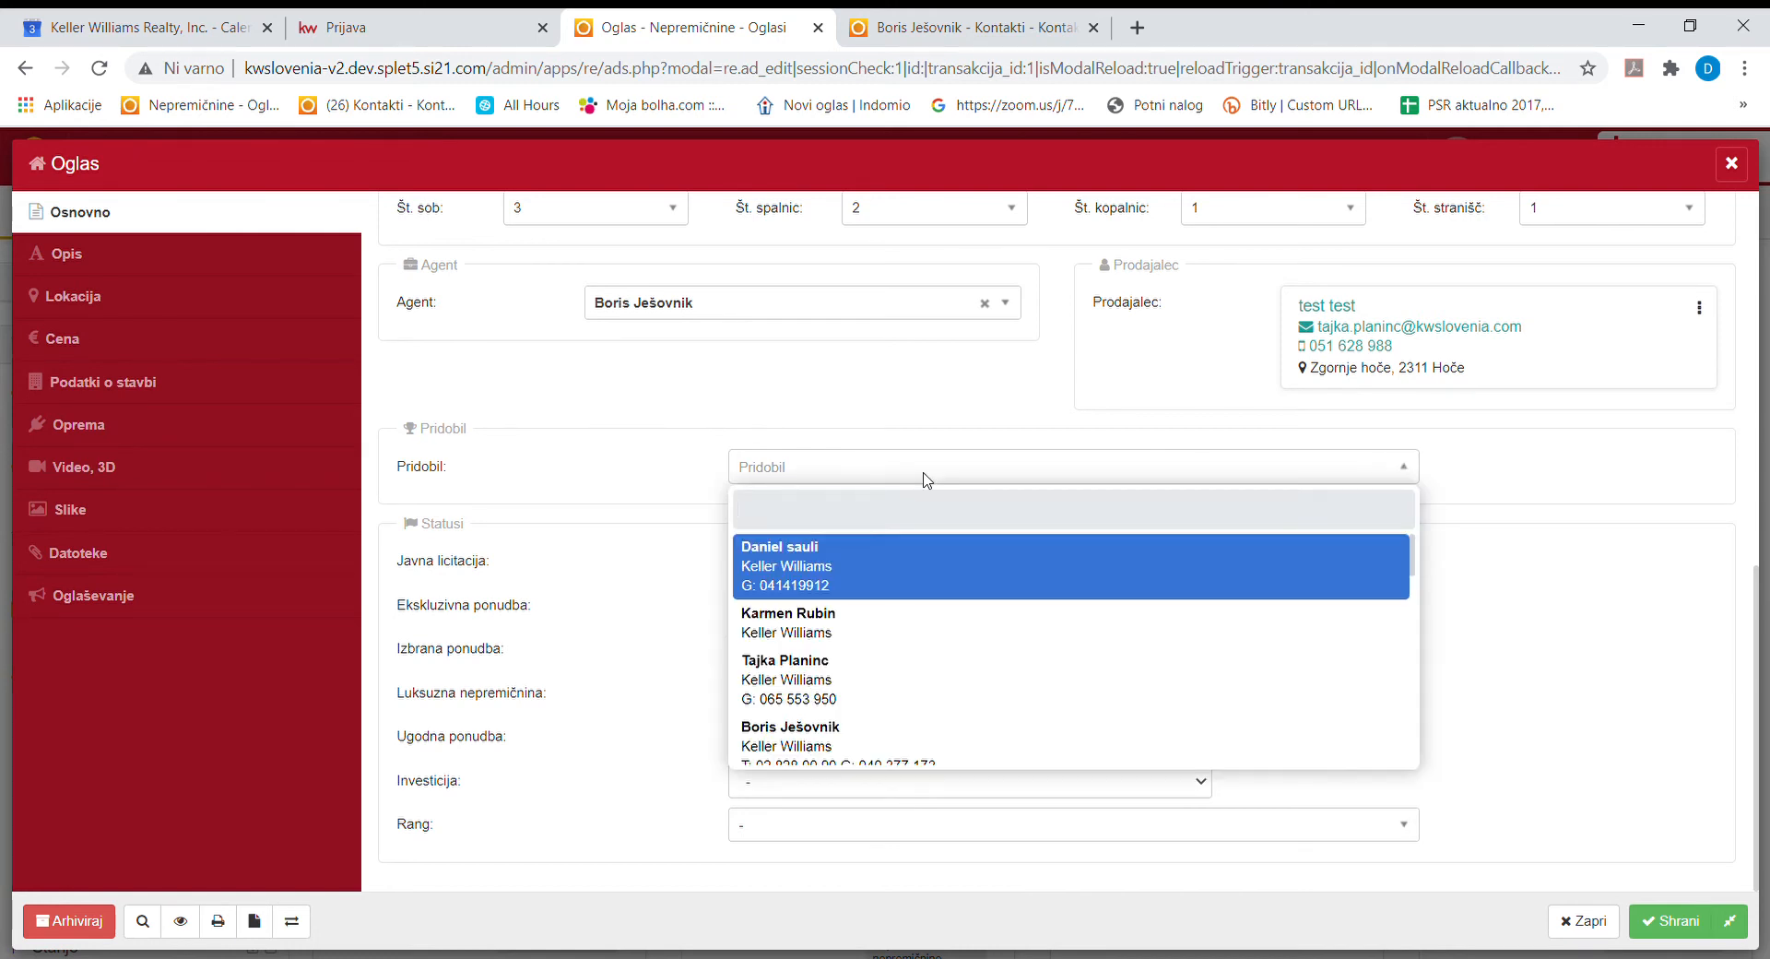
type("vanessa")
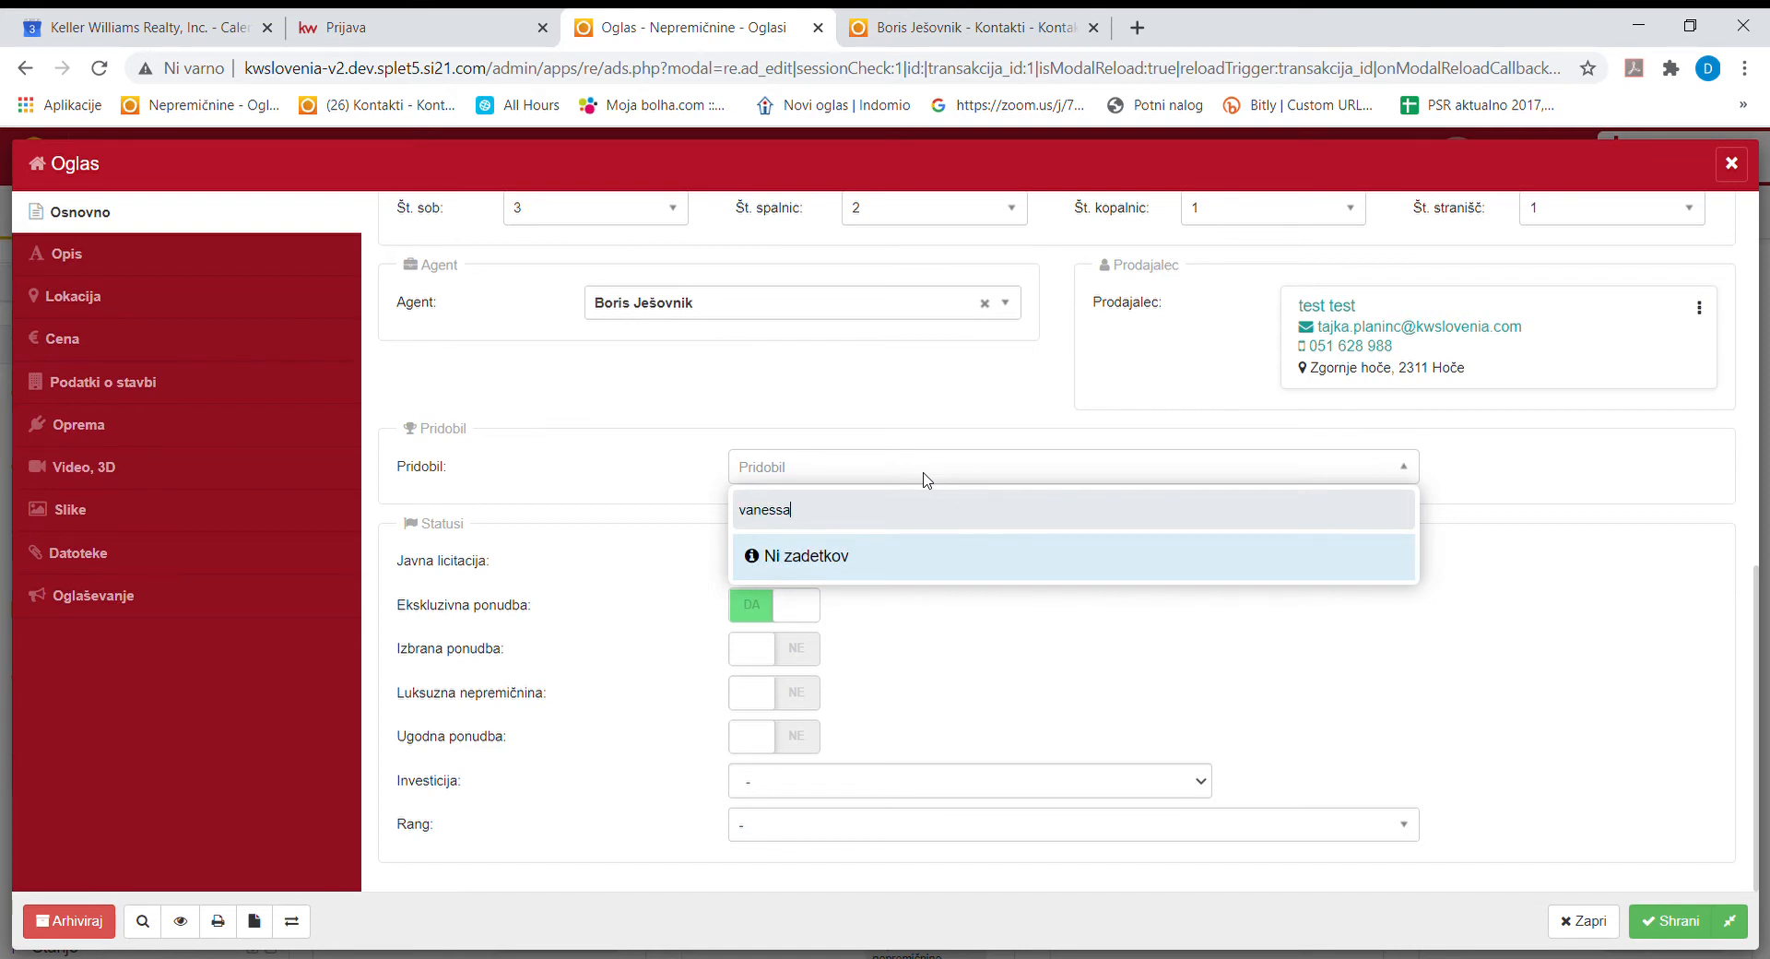
key("BackSpace")
key("BackSpace")
key("BackSpace")
key("BackSpace")
key("BackSpace")
key("BackSpace")
key("BackSpace")
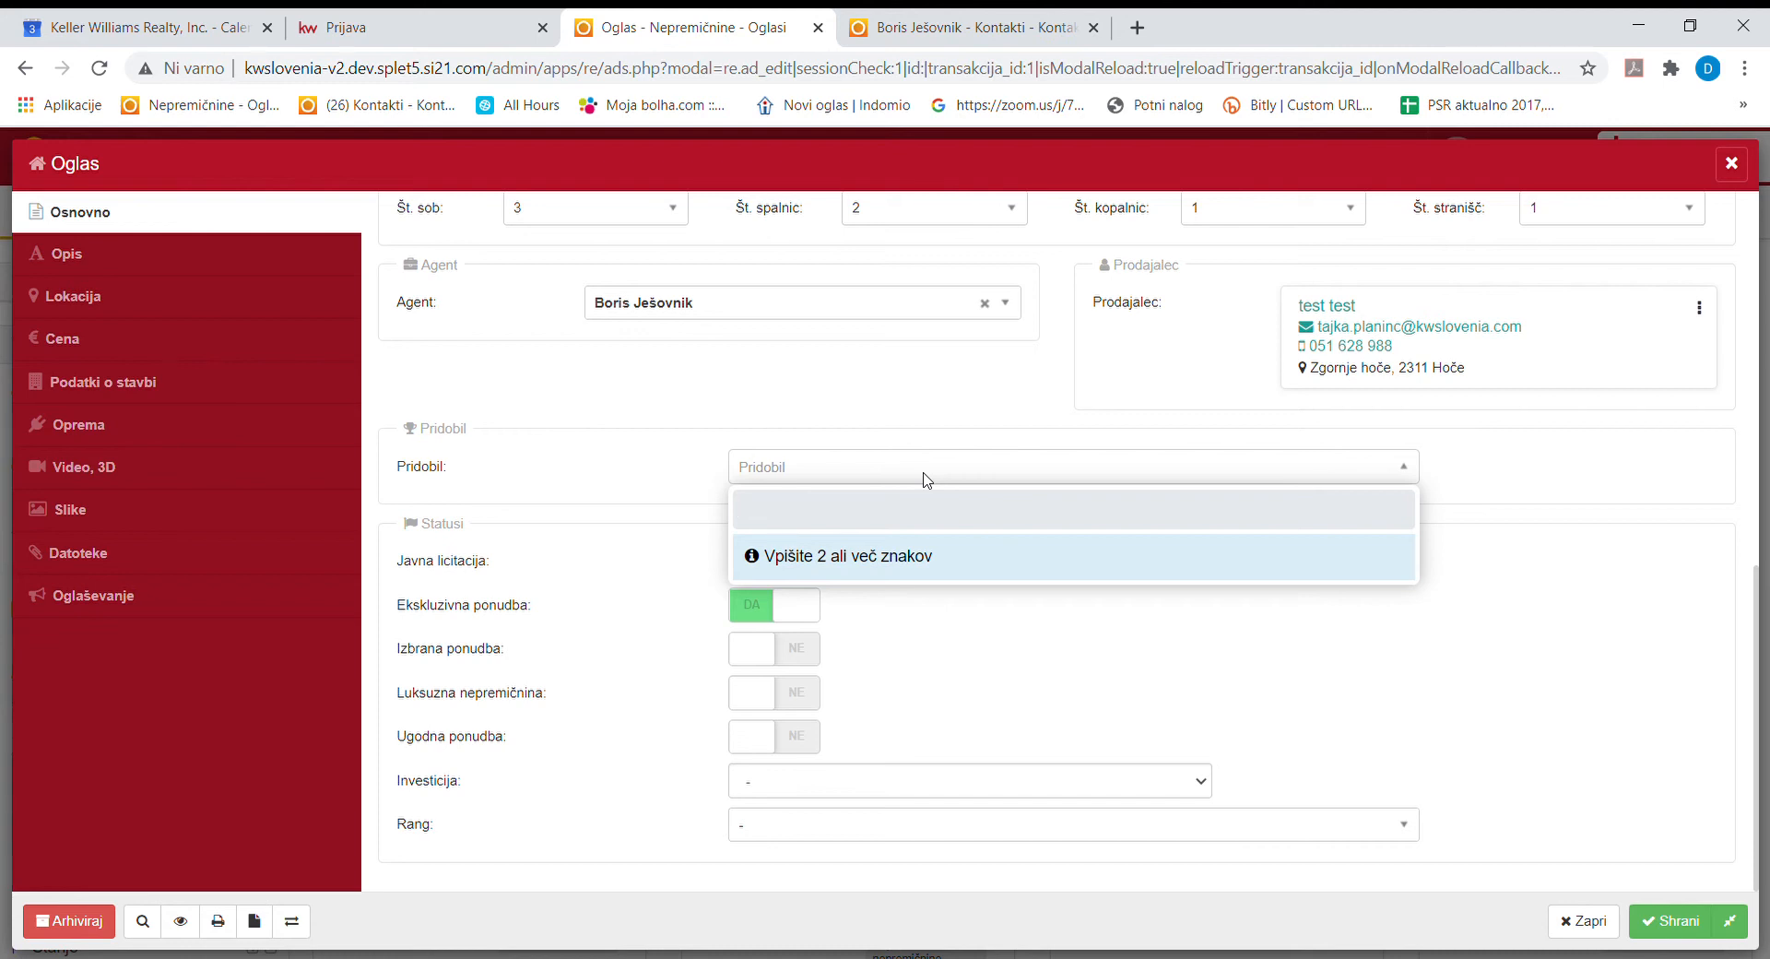
type("borsi")
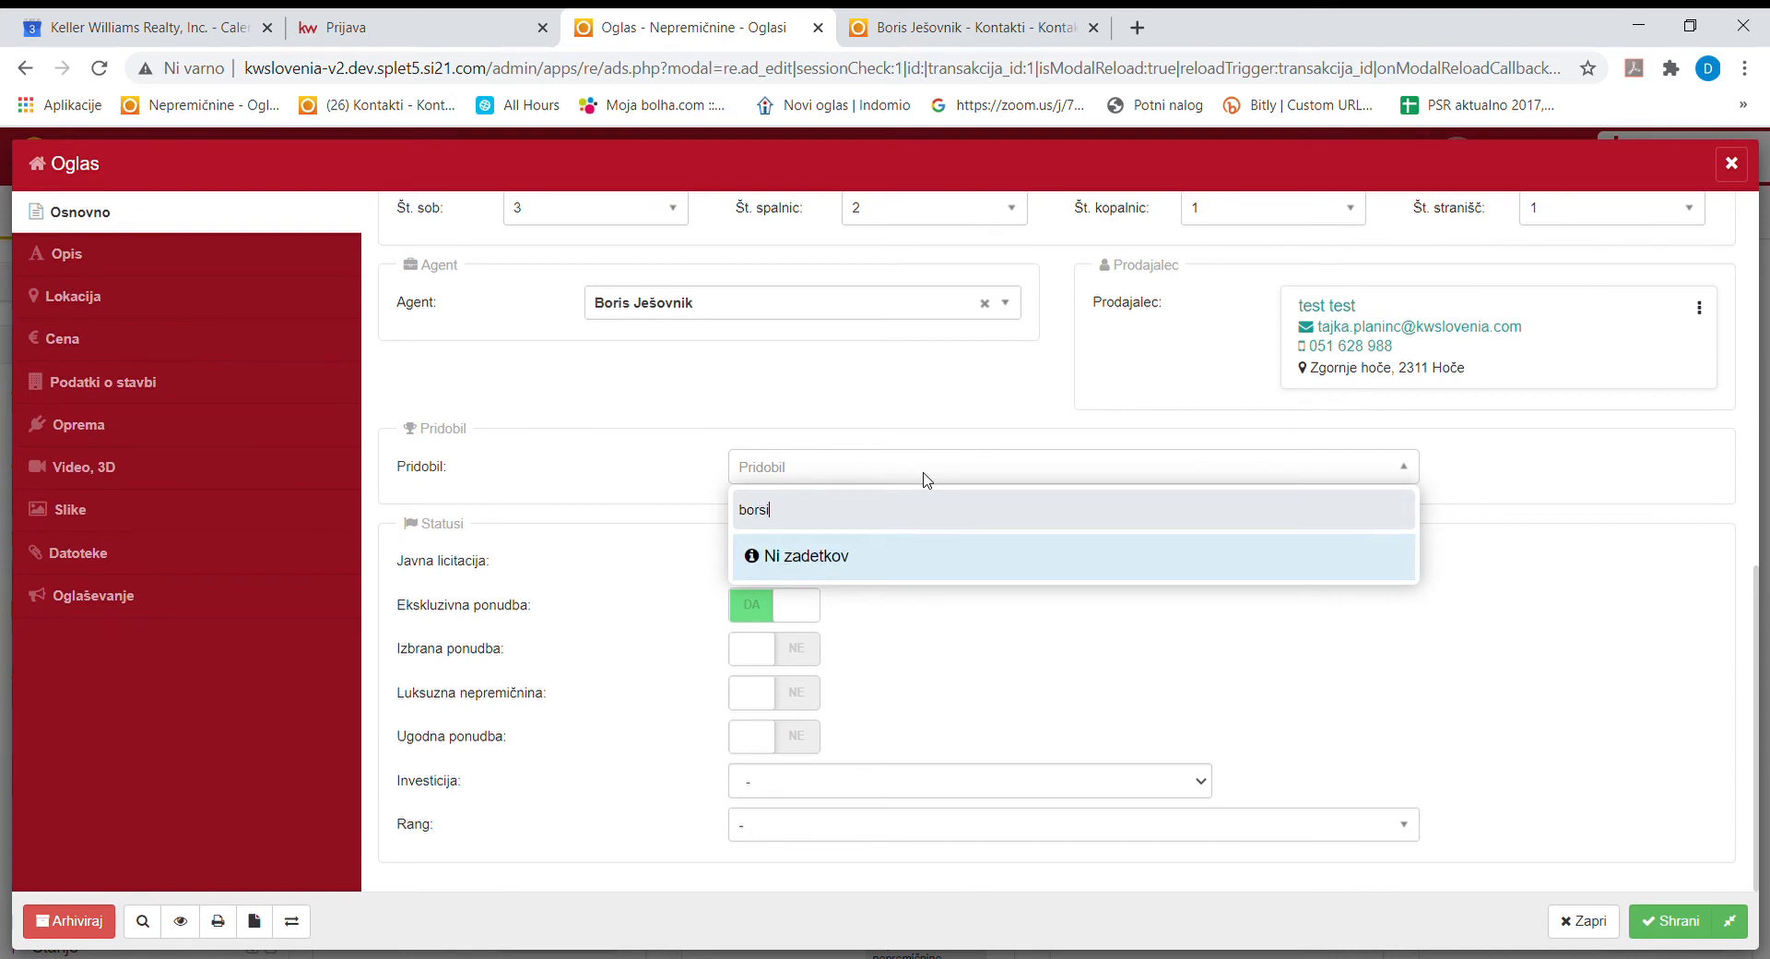
key("BackSpace")
key("BackSpace")
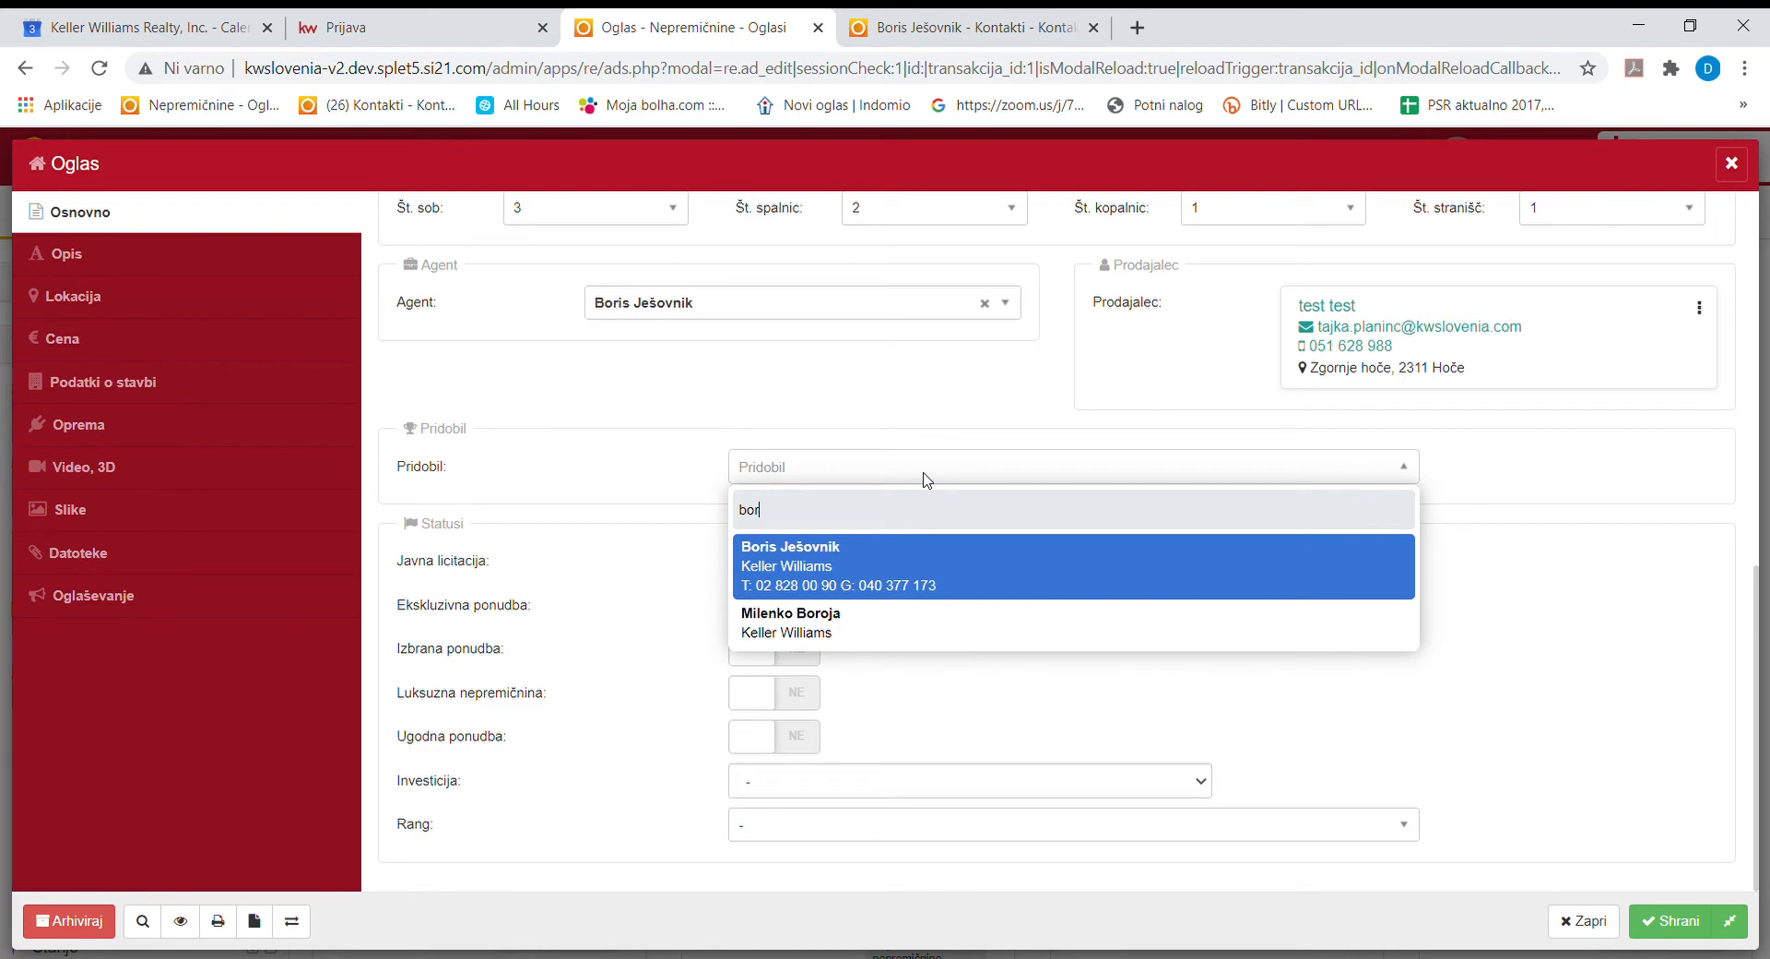
left_click(931, 567)
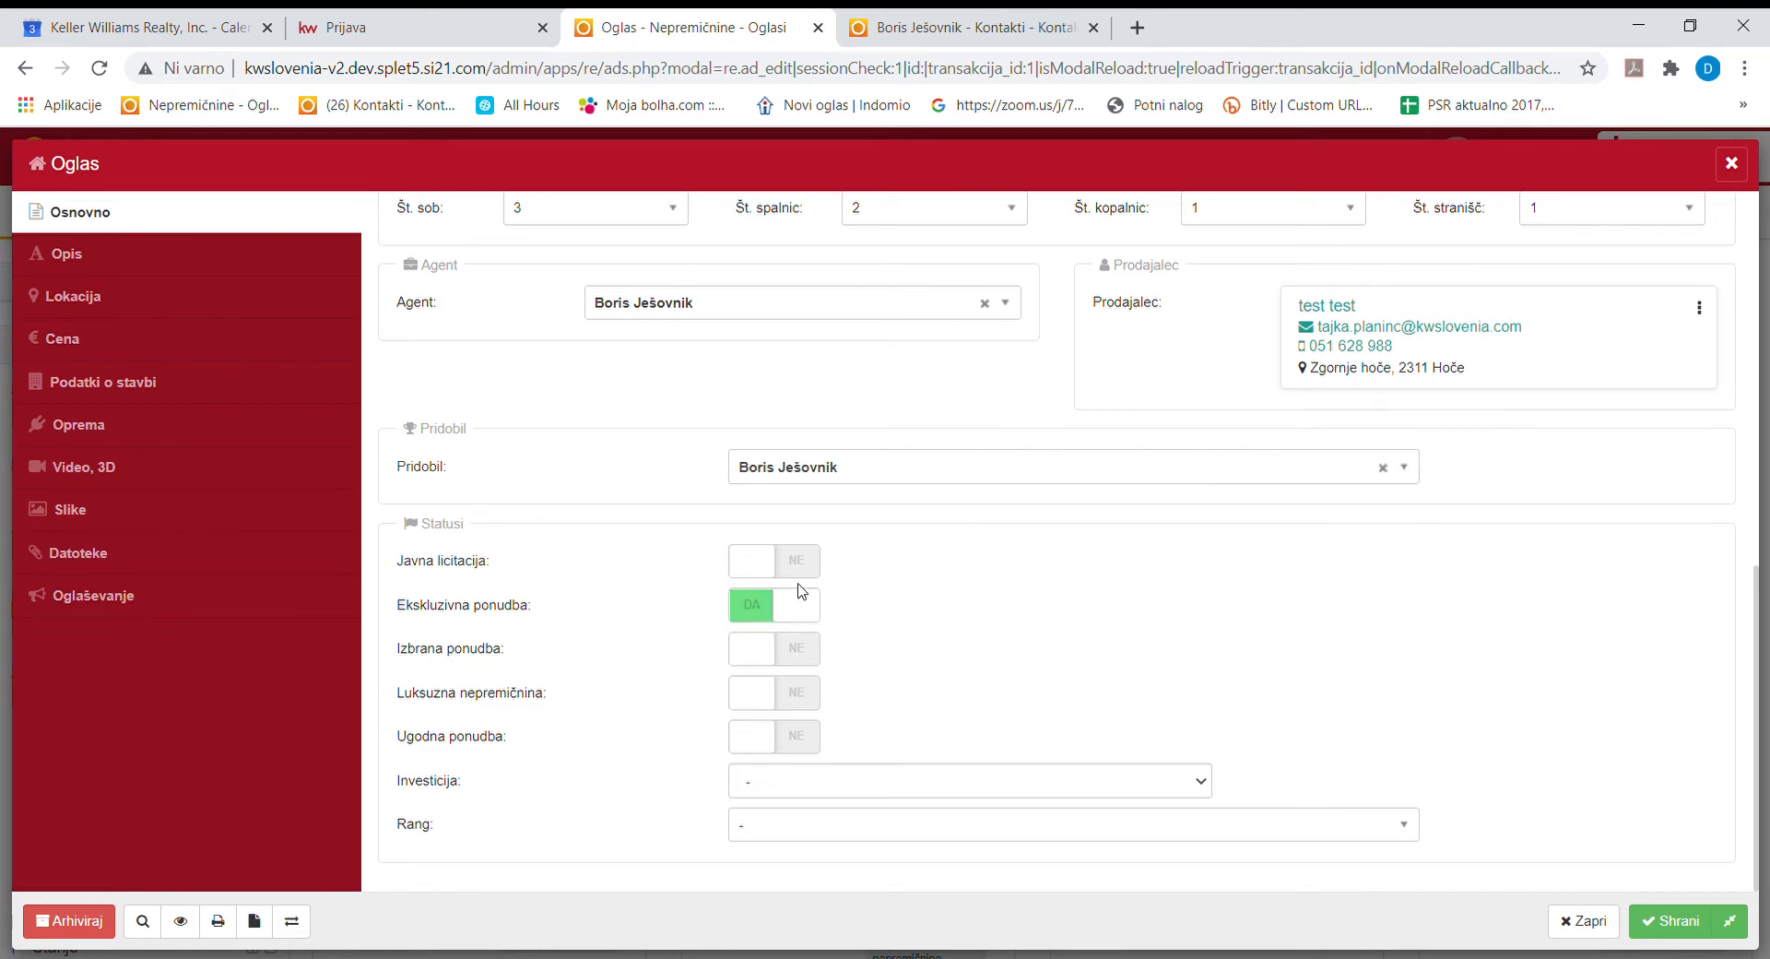
scroll(890, 659, "up", 9)
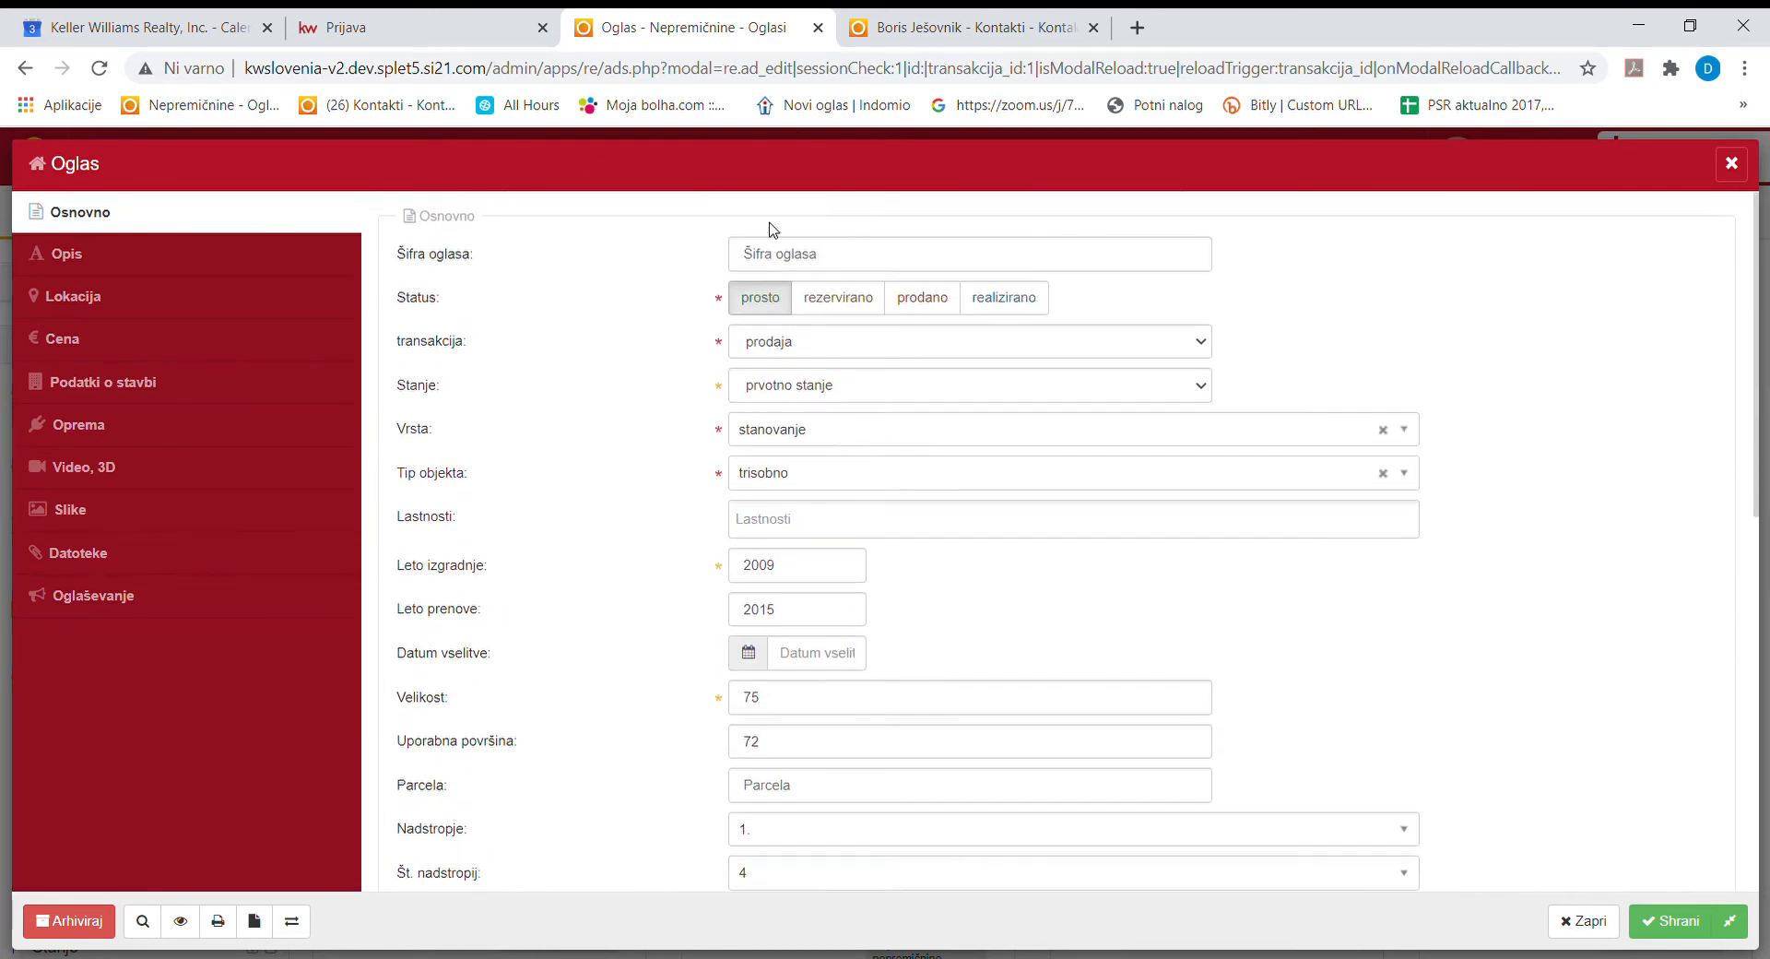
scroll(1106, 490, "down", 7)
scroll(1158, 573, "up", 7)
left_click(1676, 923)
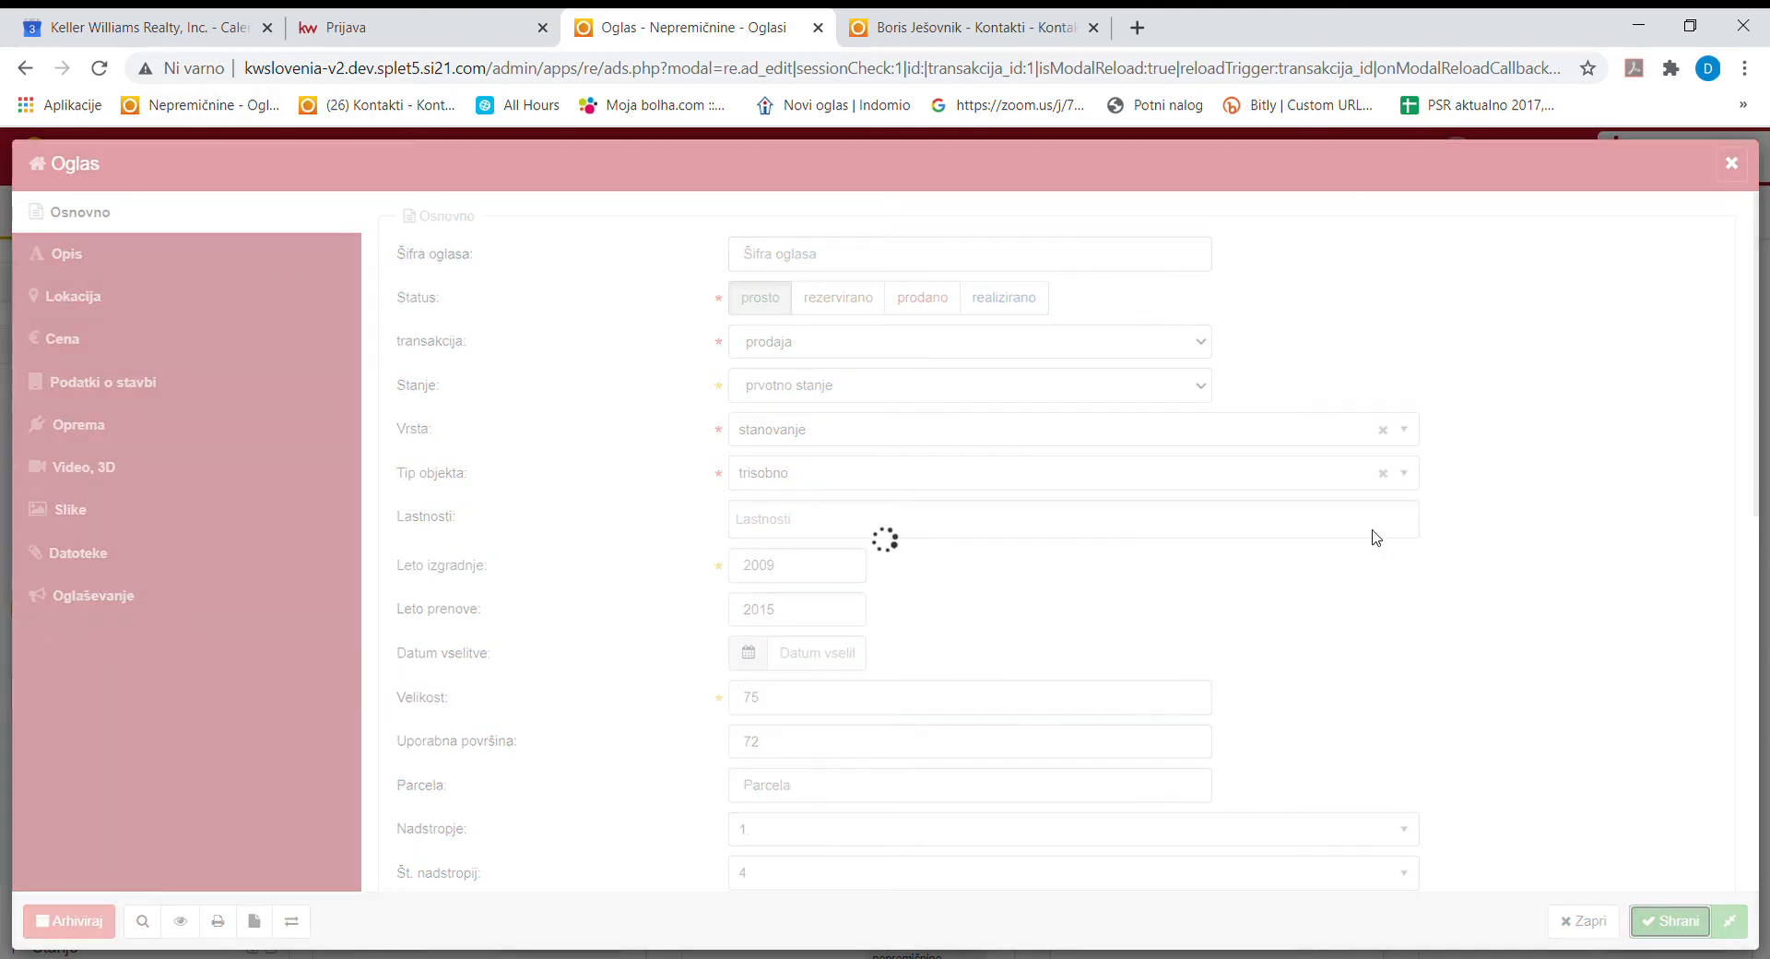
scroll(864, 532, "up", 1)
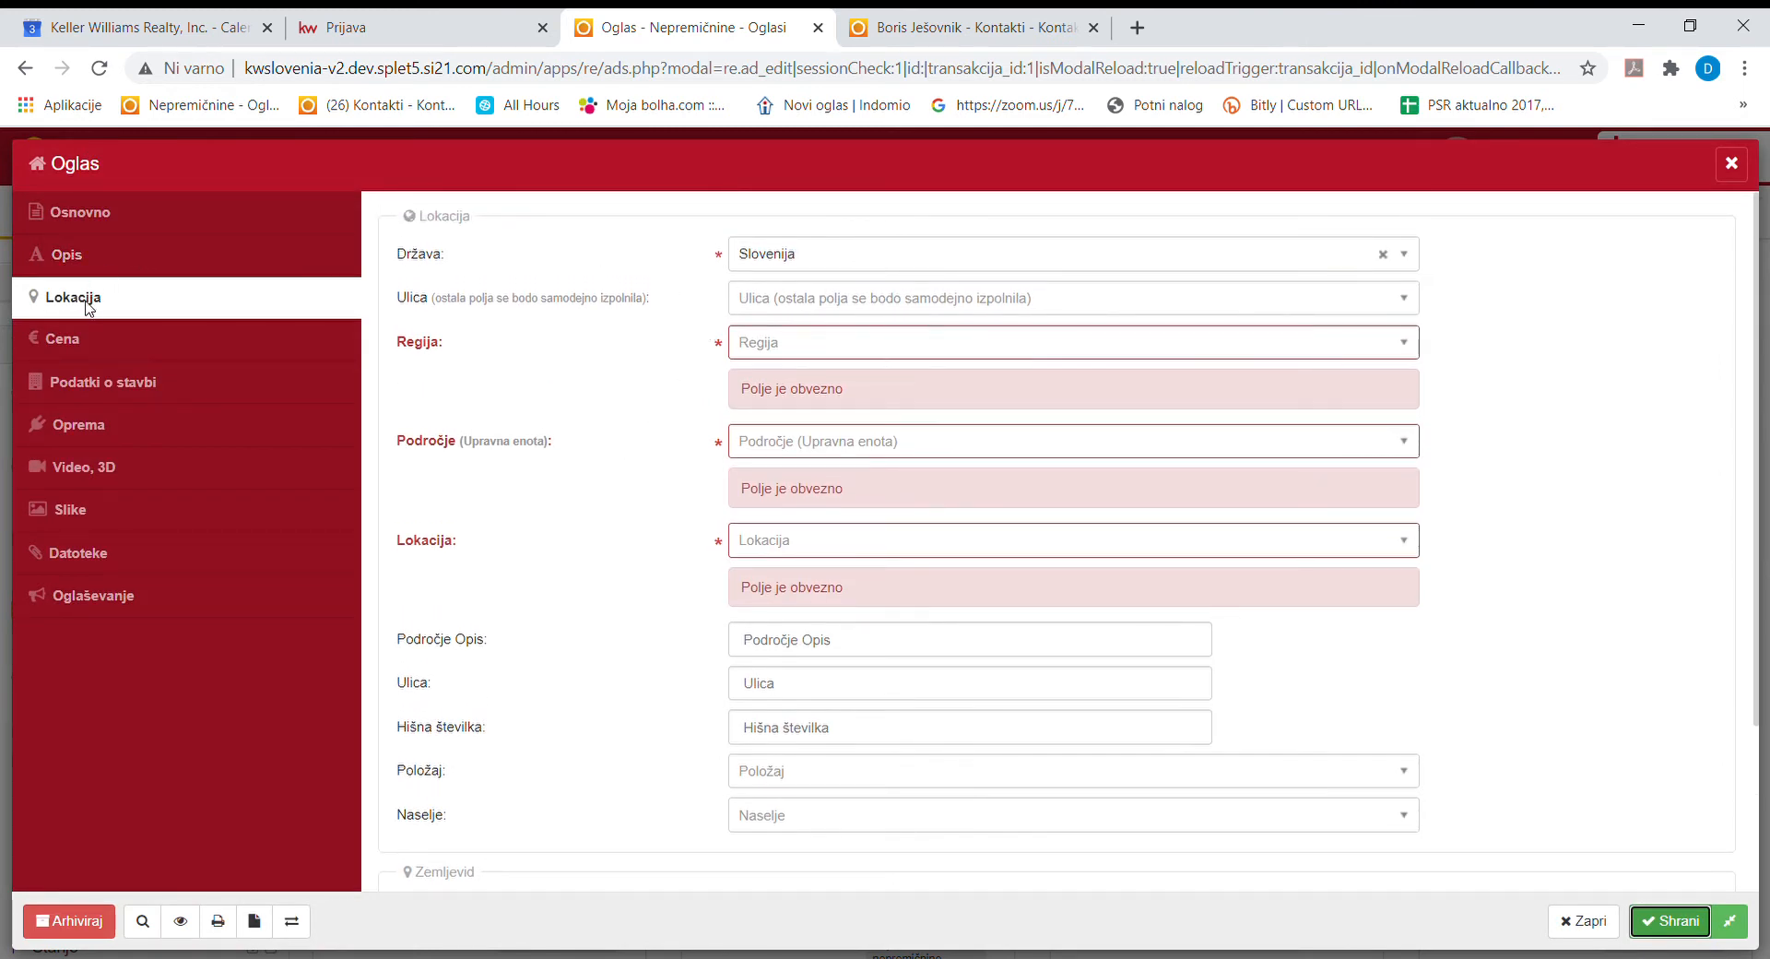
left_click(815, 302)
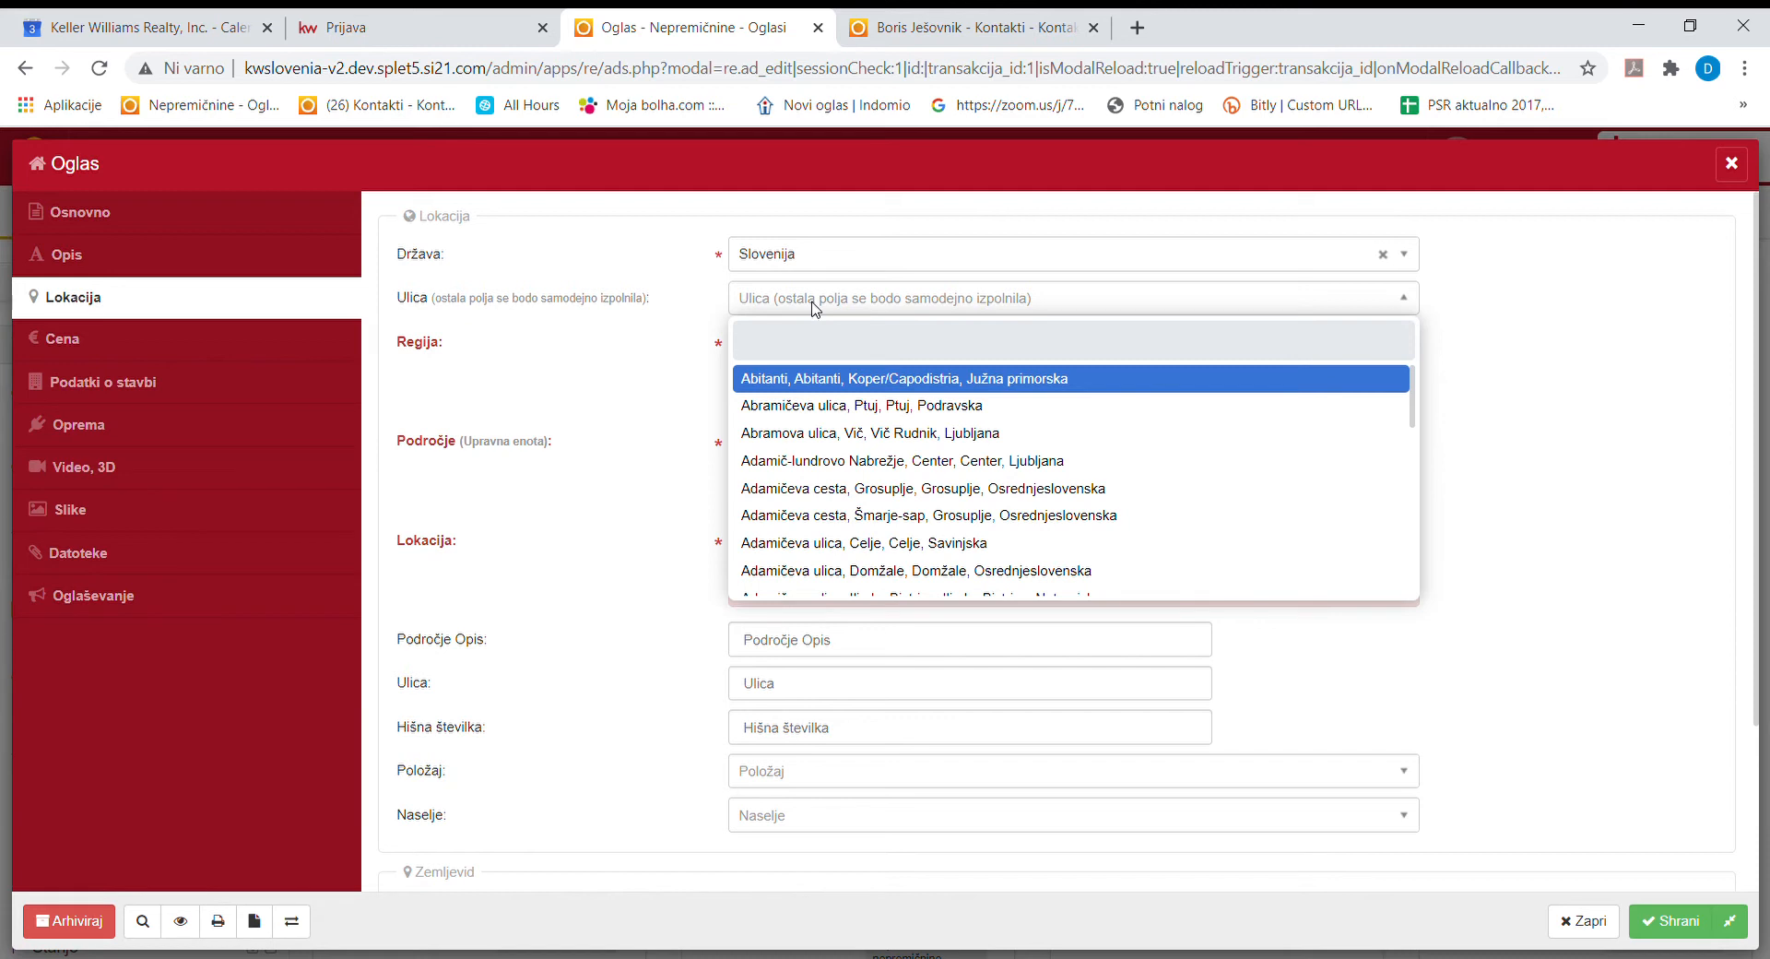
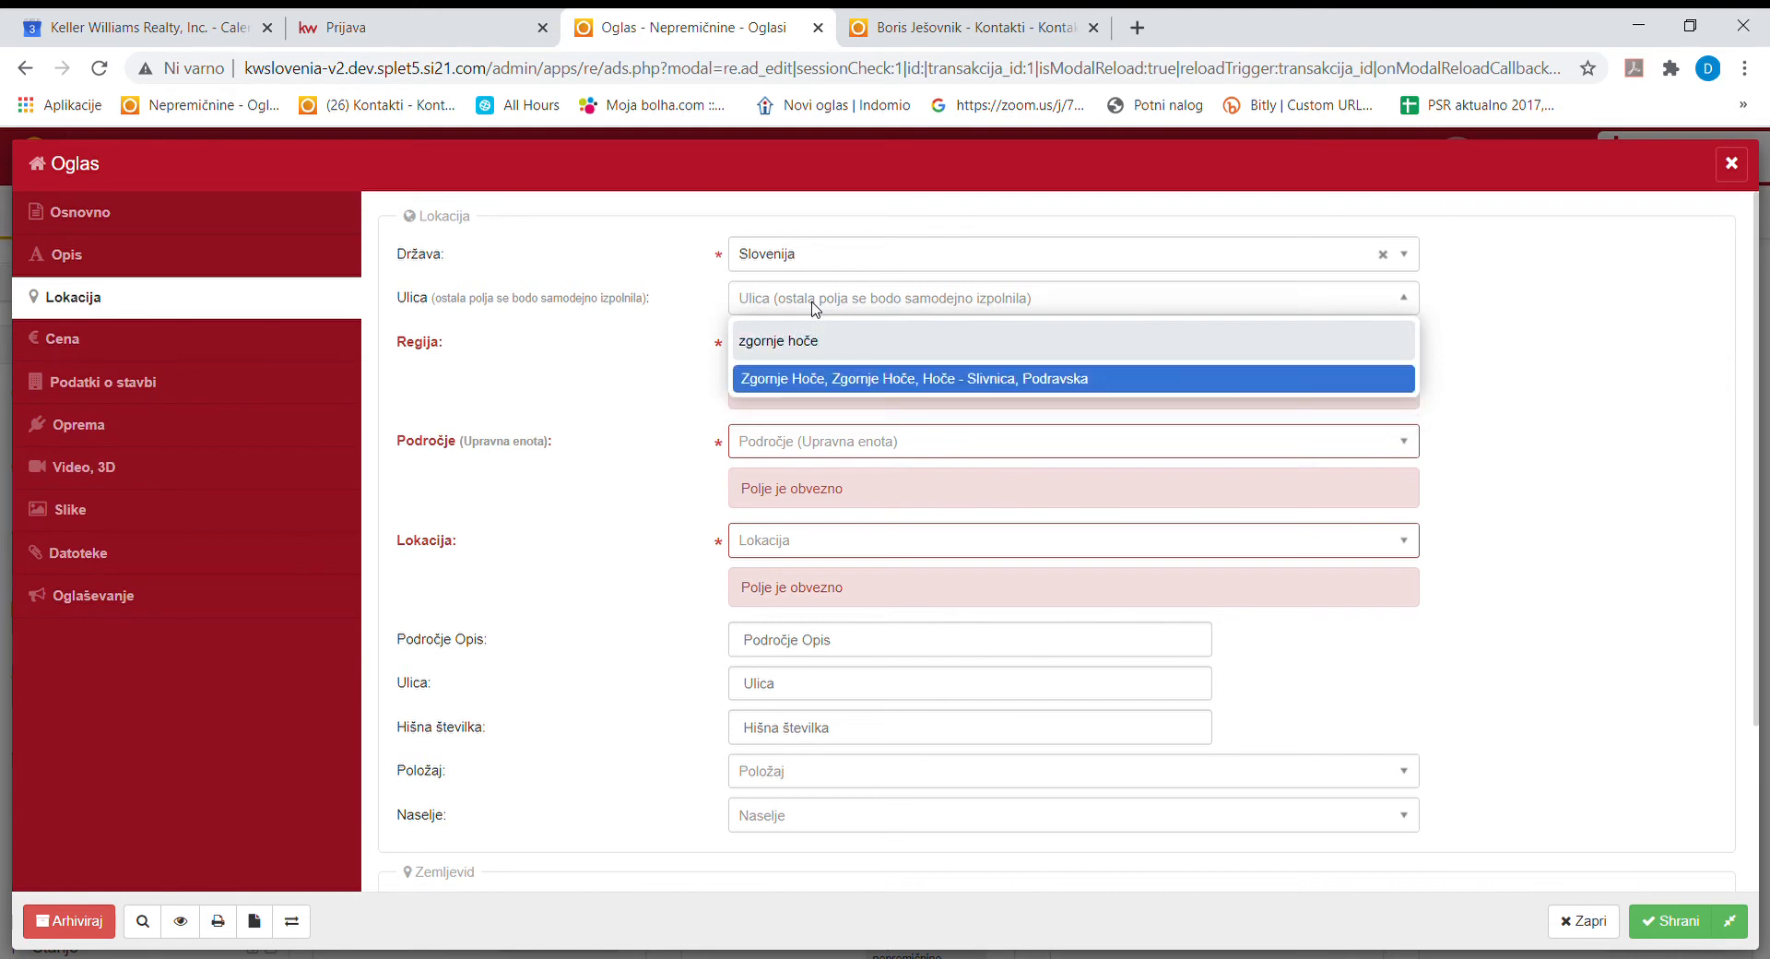
left_click(818, 380)
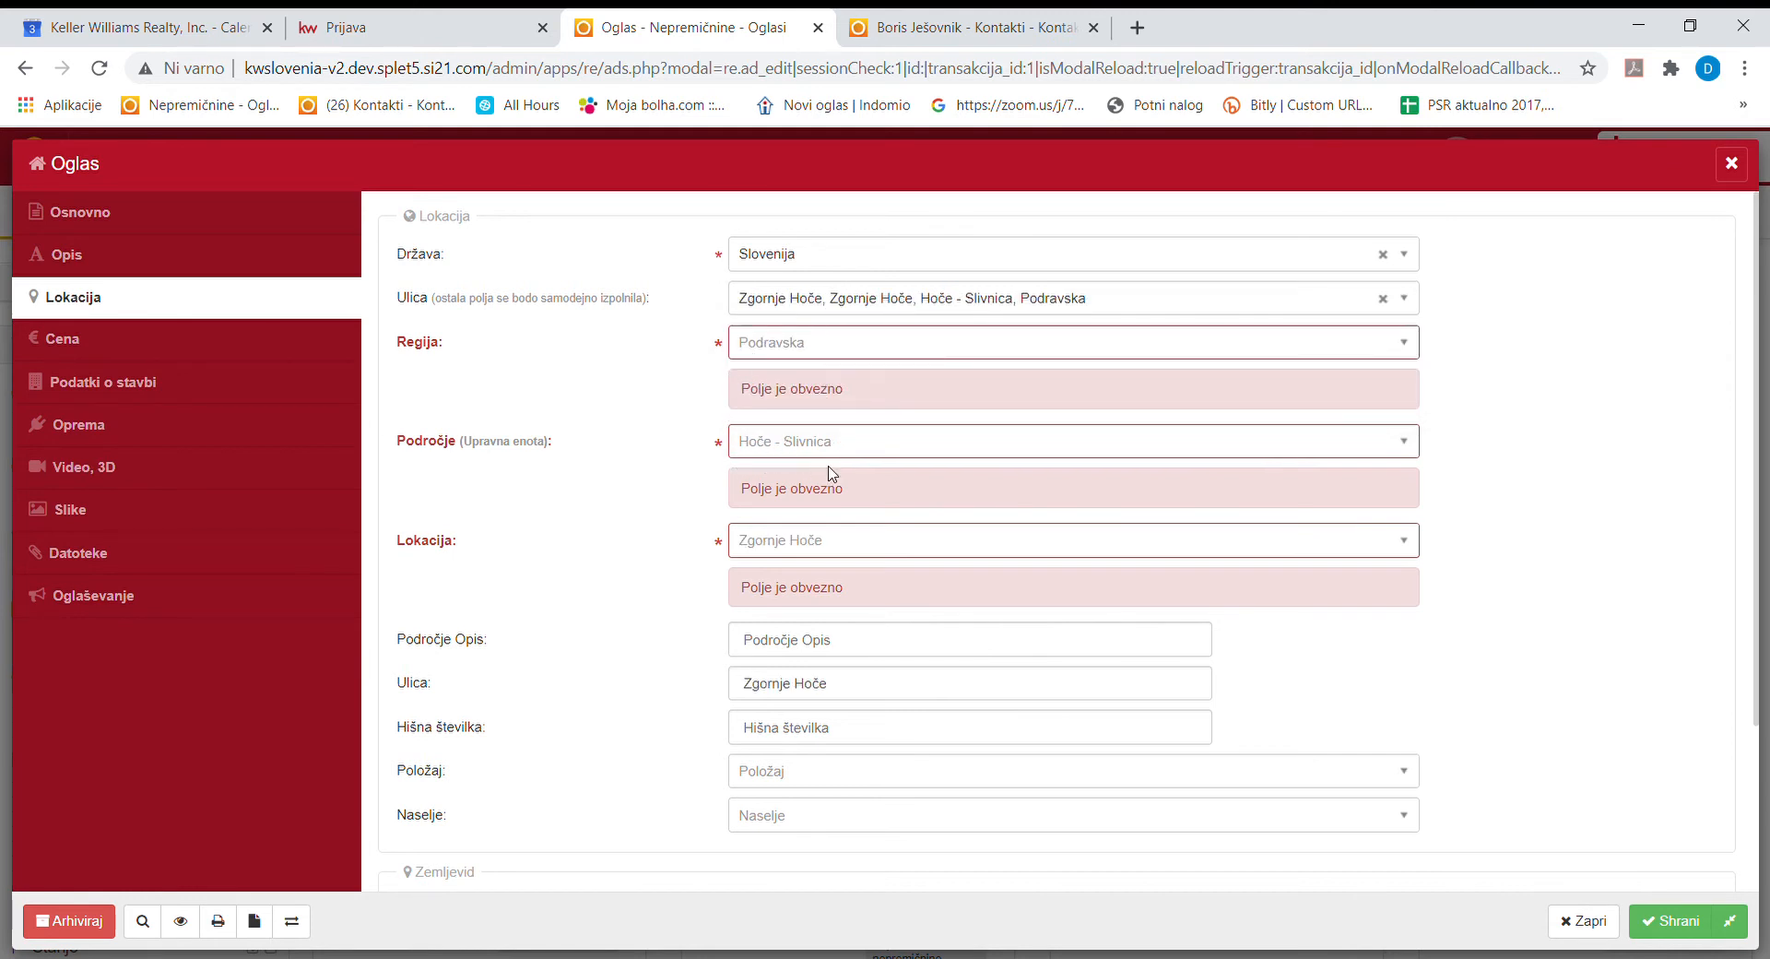
Enter house number 2a and save the listing.
left_click(775, 733)
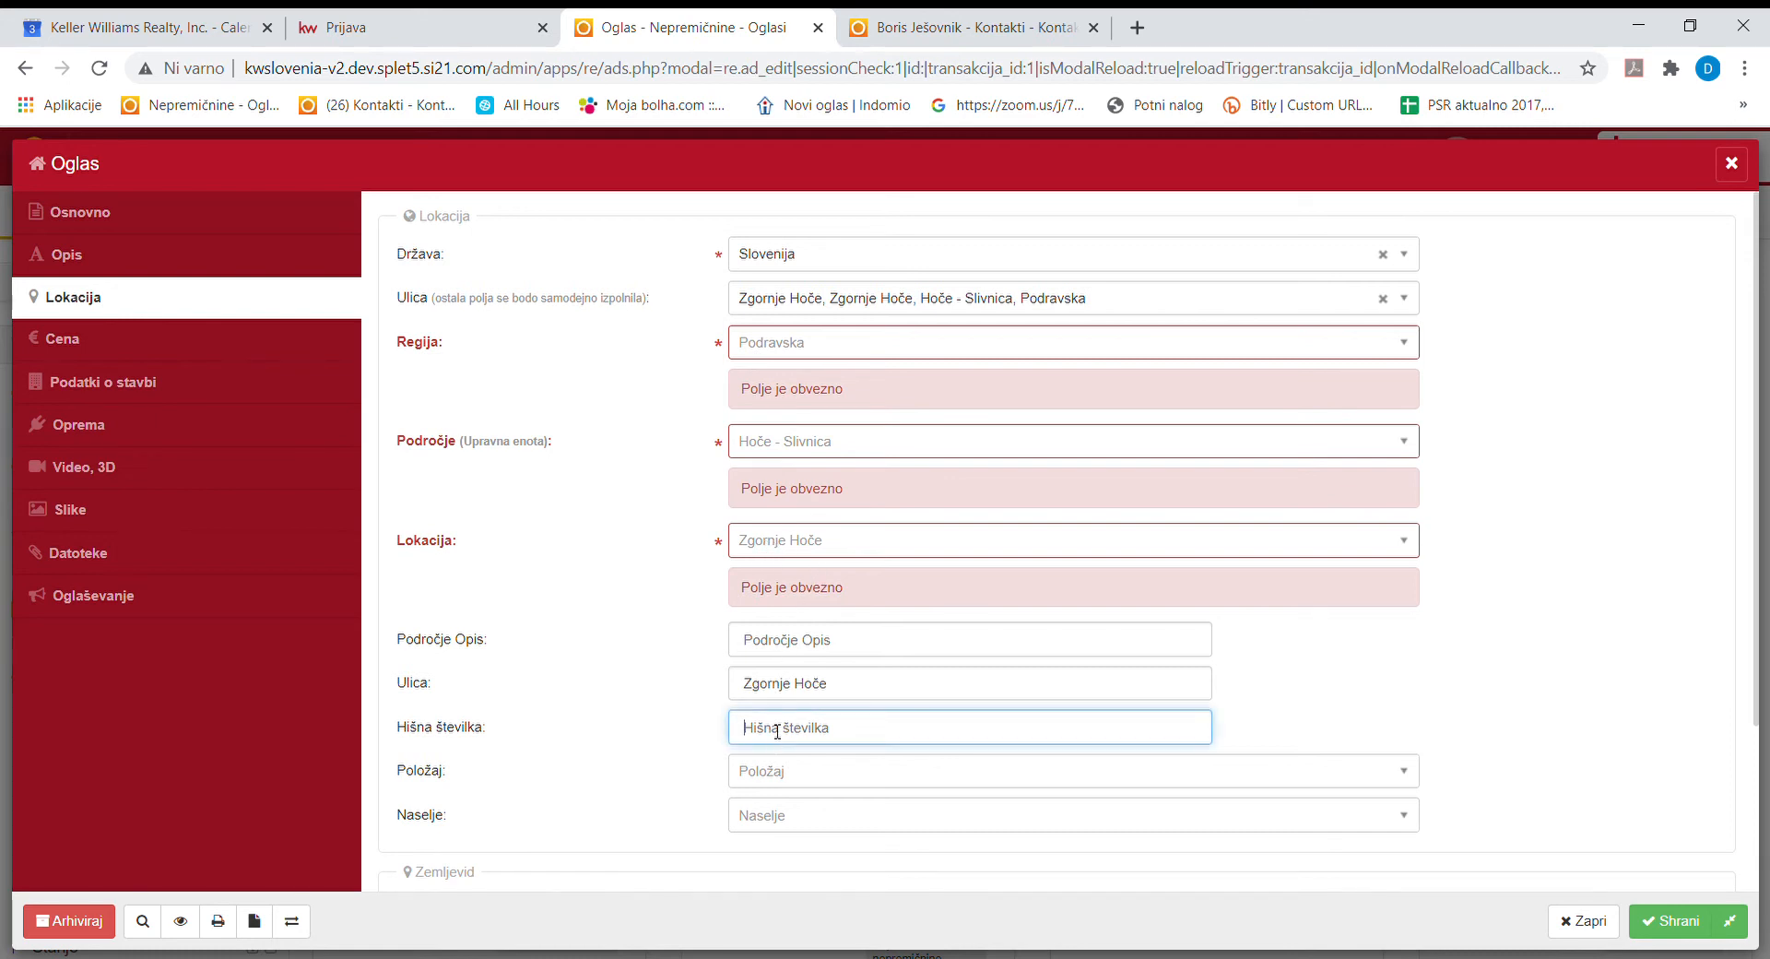
left_click(1659, 920)
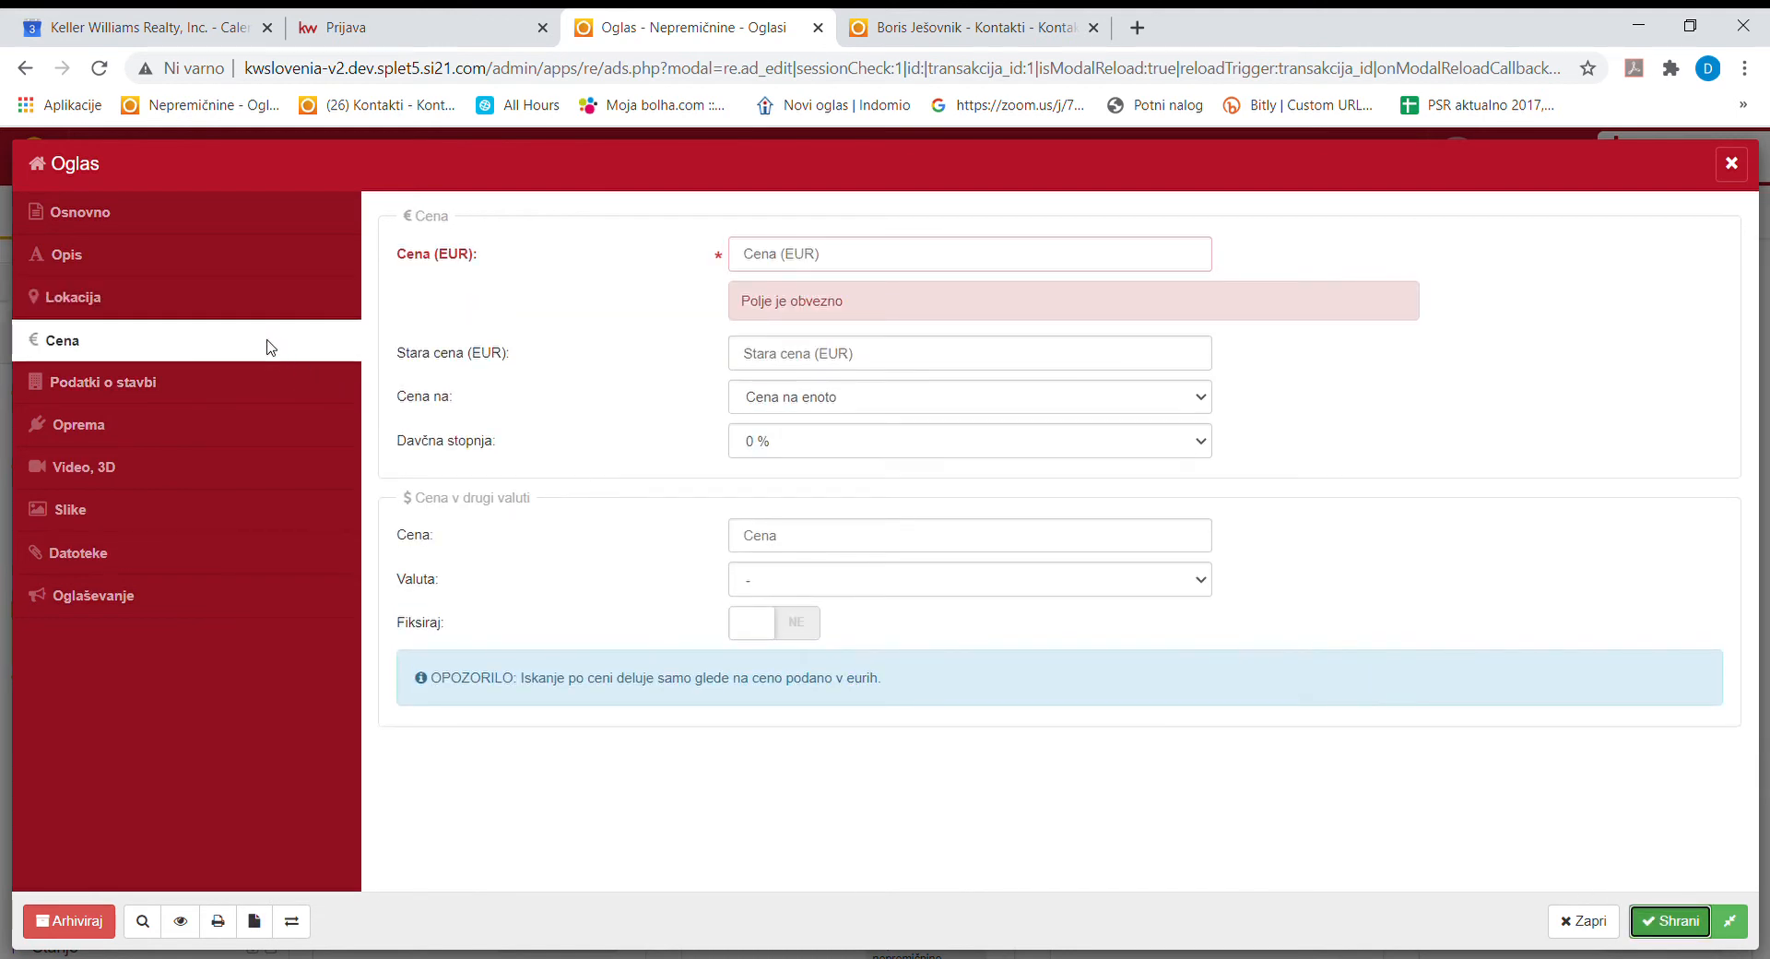
Enter 95.000 in Cena (EUR) and save the listing.
left_click(880, 255)
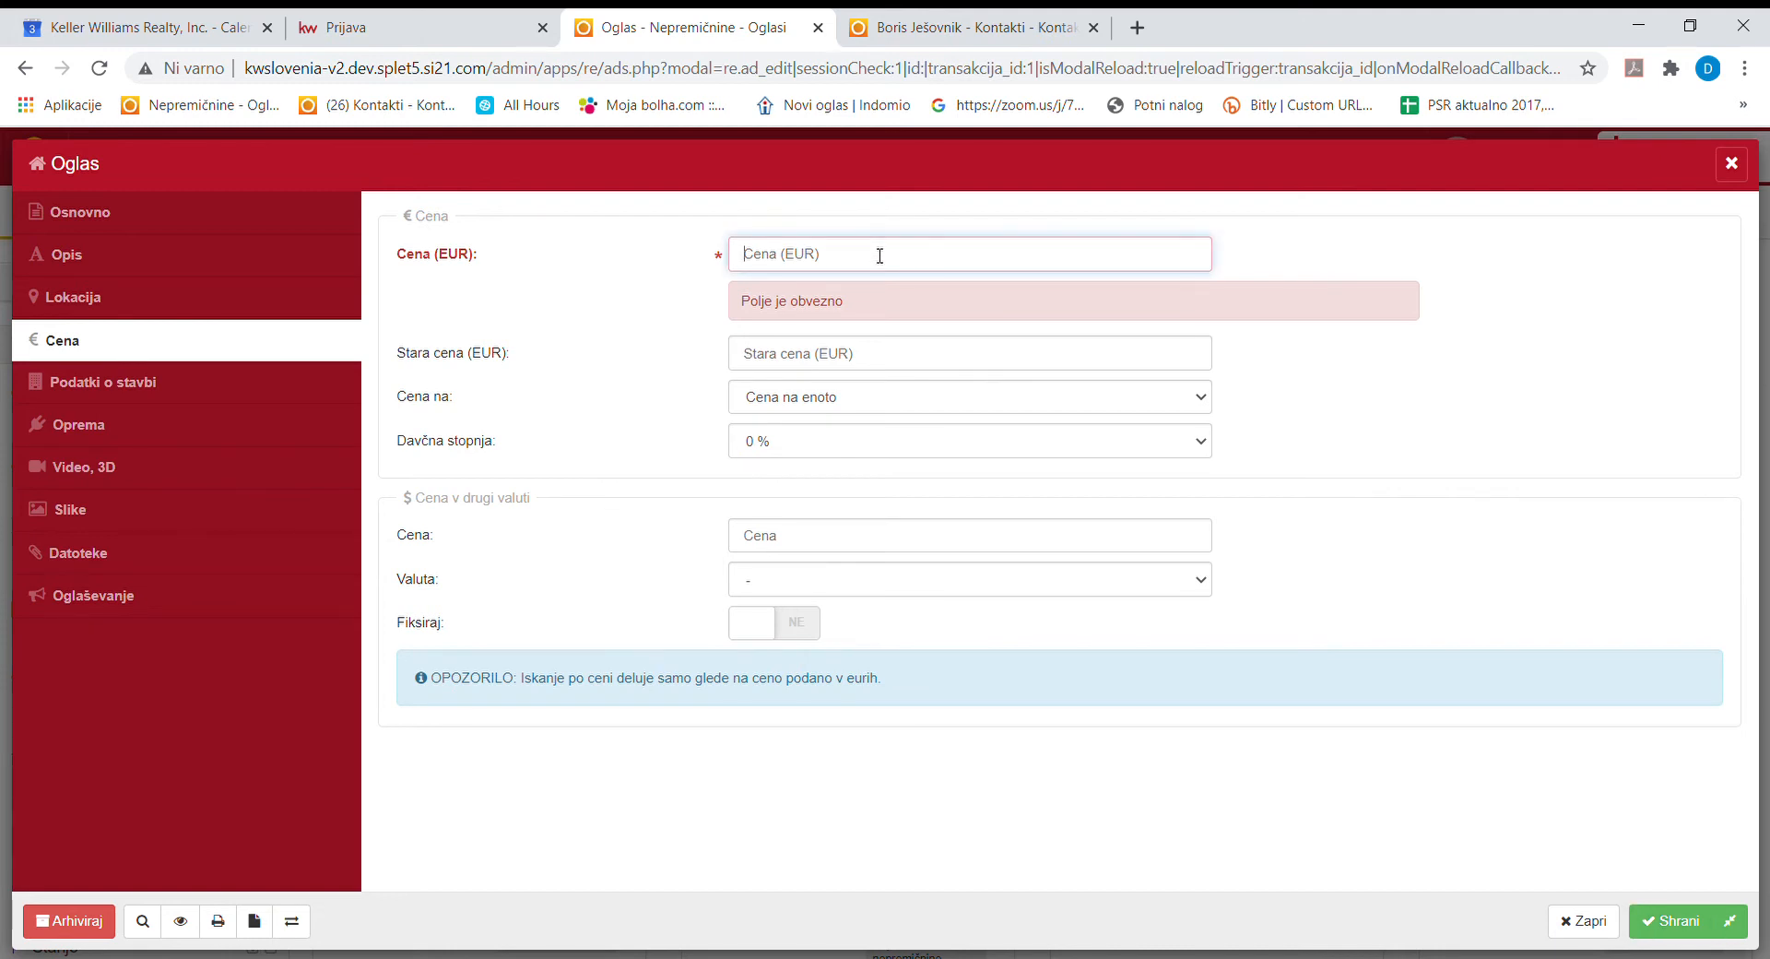
type("95.000")
left_click(861, 358)
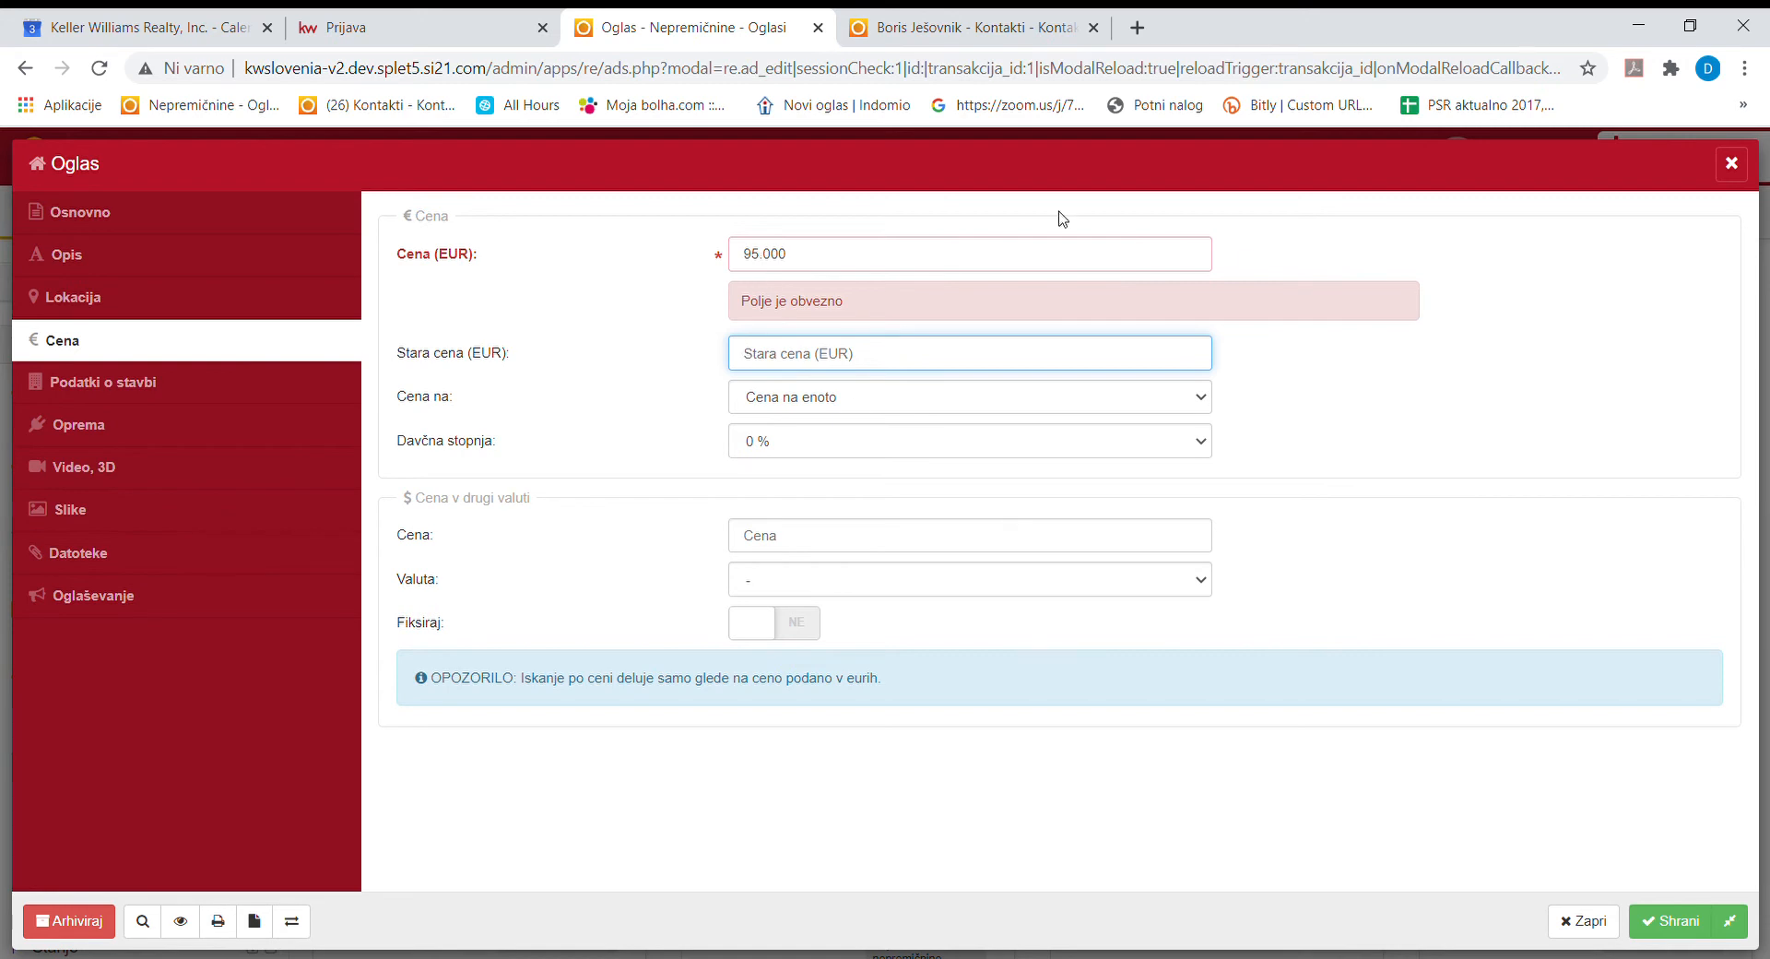
left_click_drag(800, 258, 707, 277)
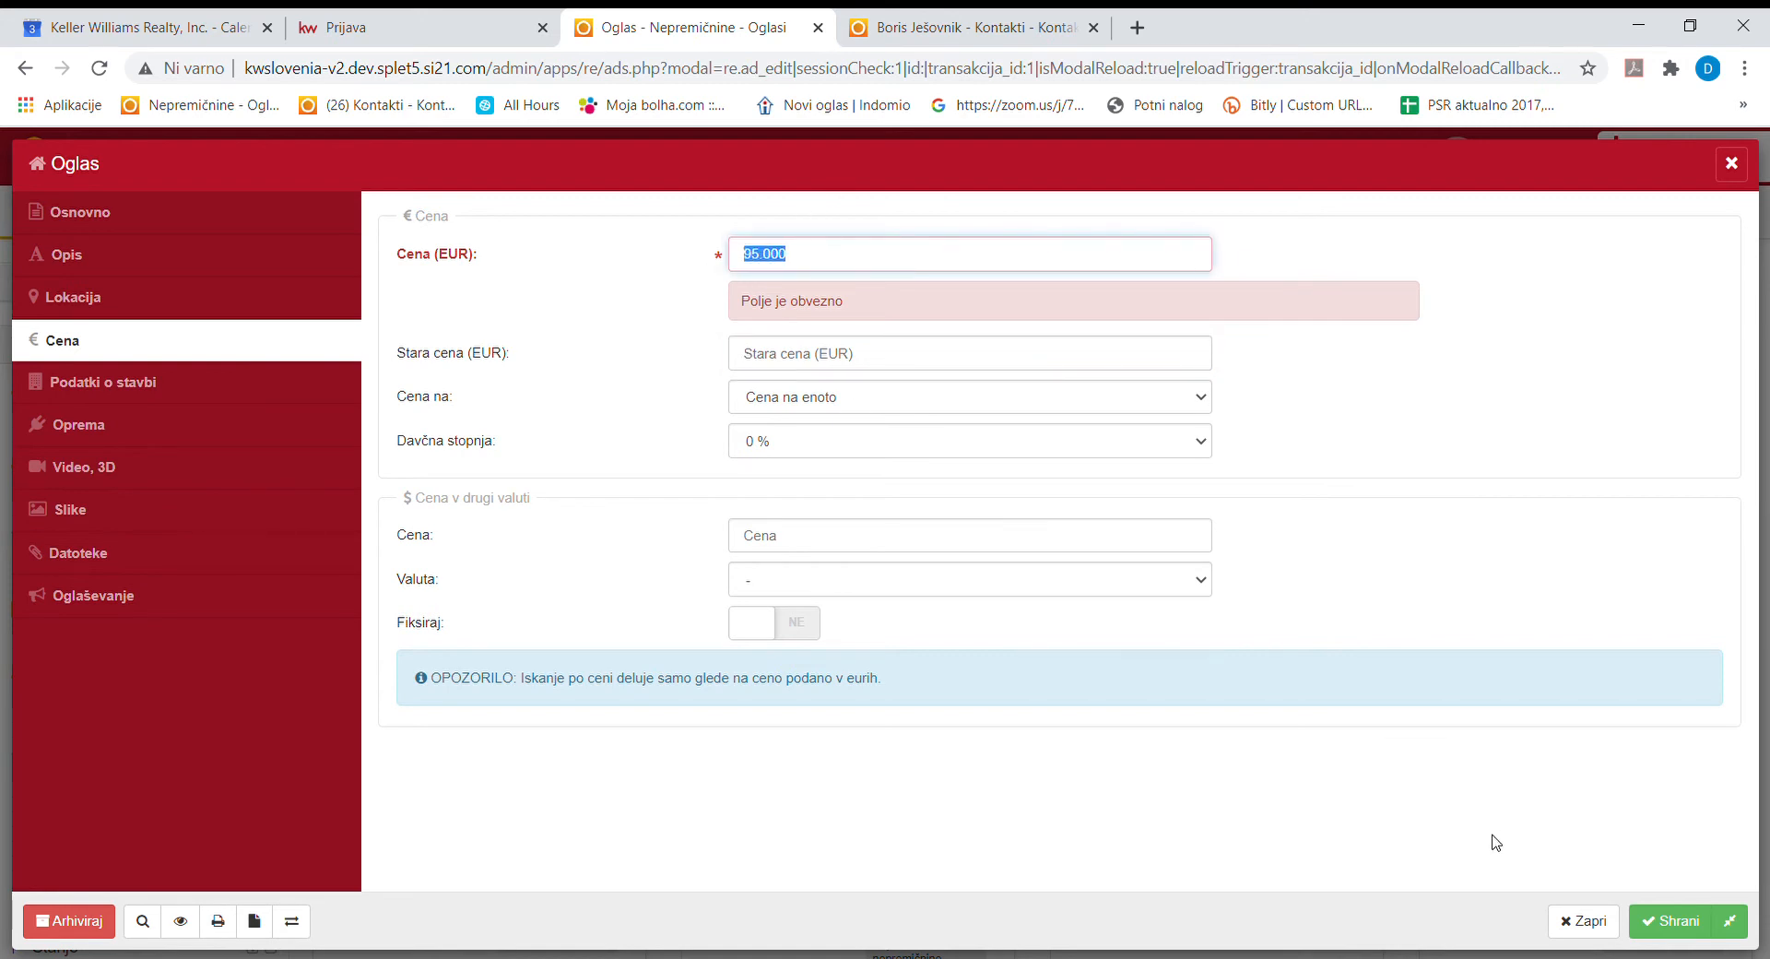
left_click(1673, 921)
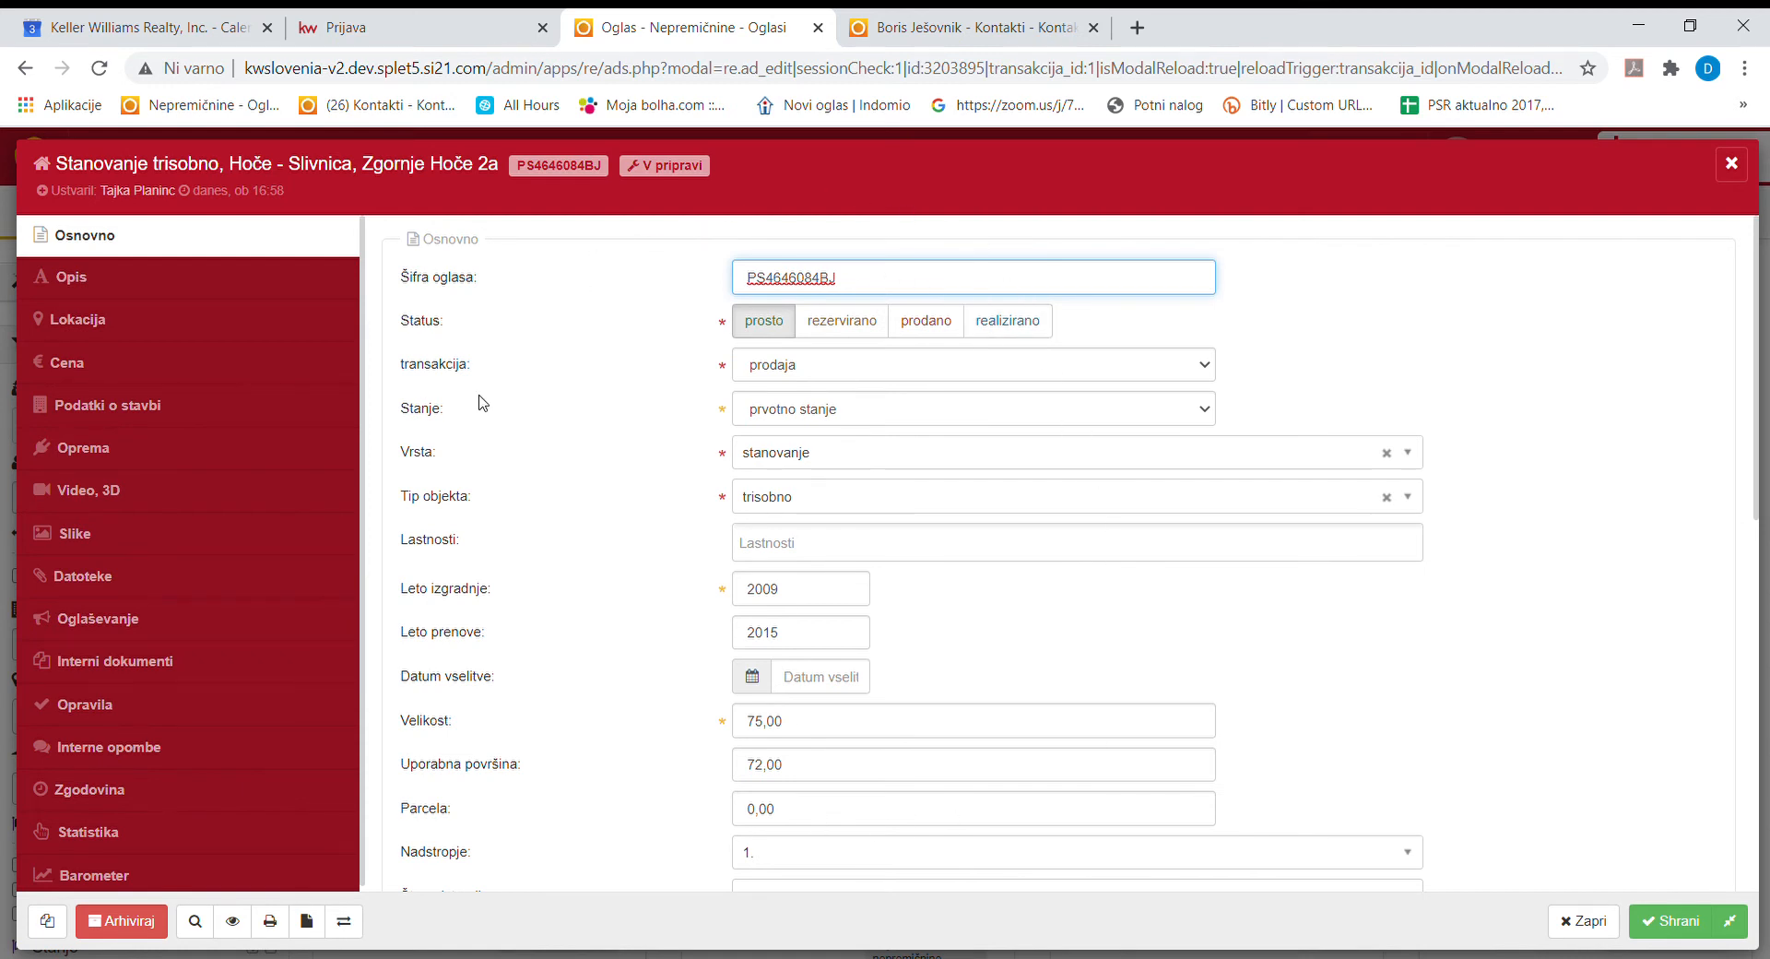
Change Velikost from 75,00 to 76,00, save, and open the Opis section.
left_click_drag(835, 277, 728, 273)
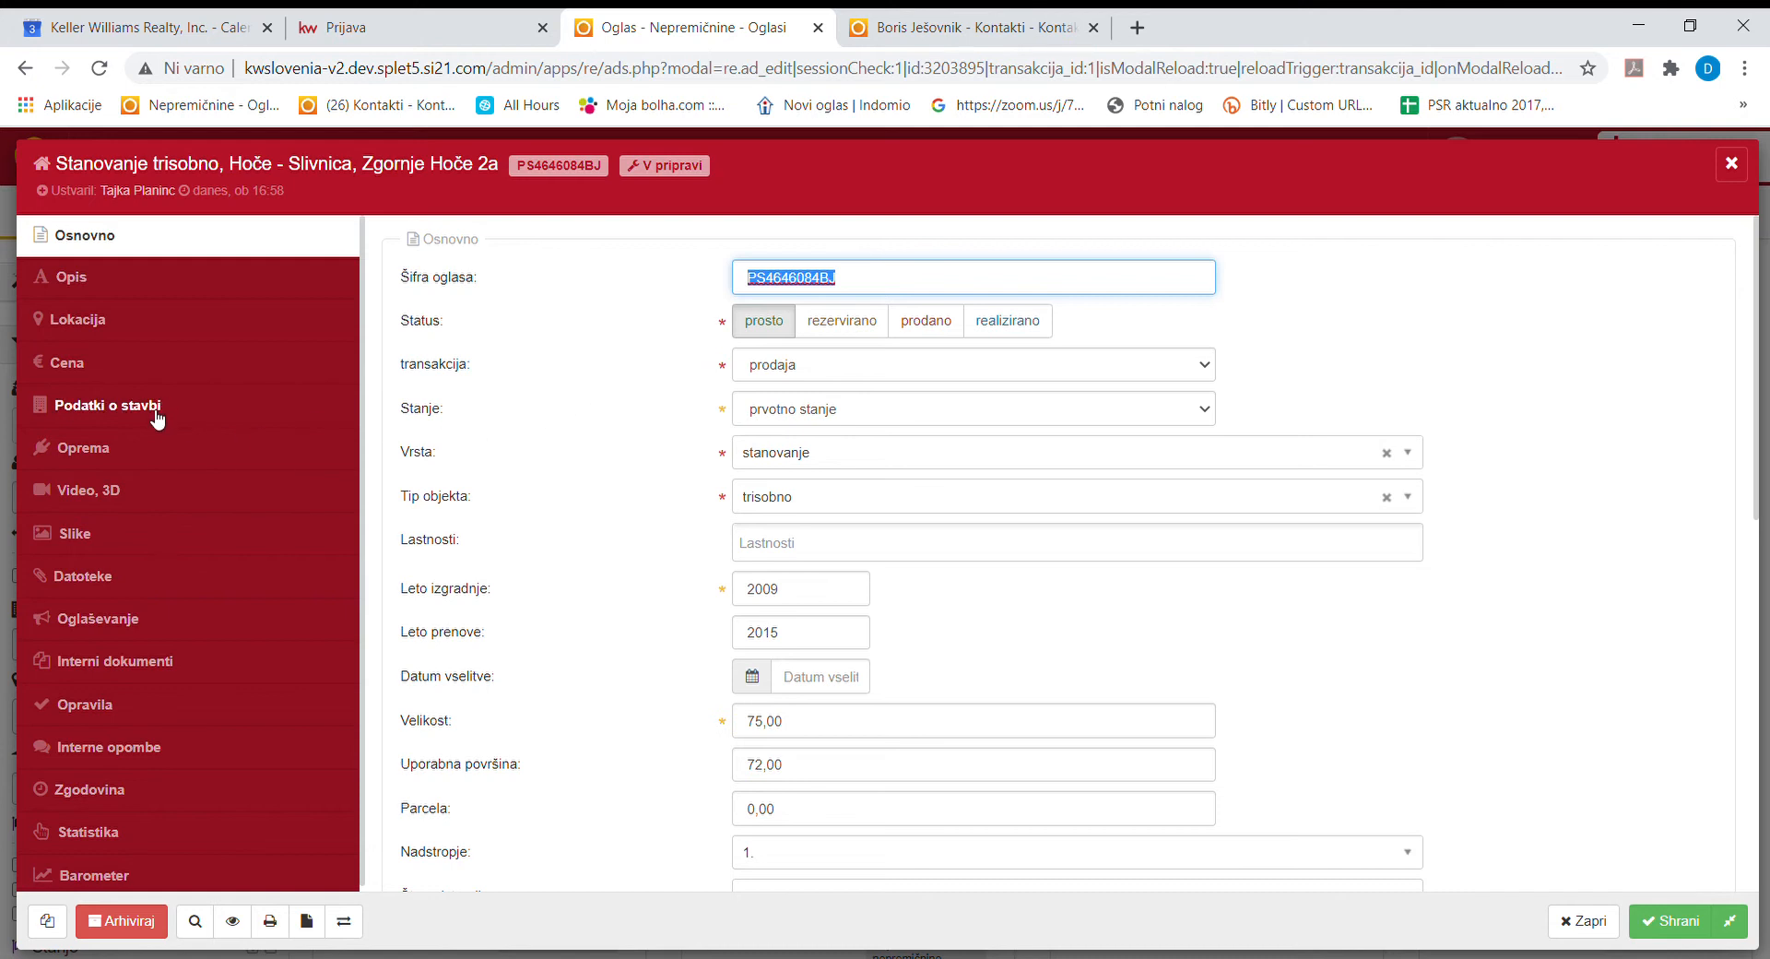
scroll(134, 613, "down", 1)
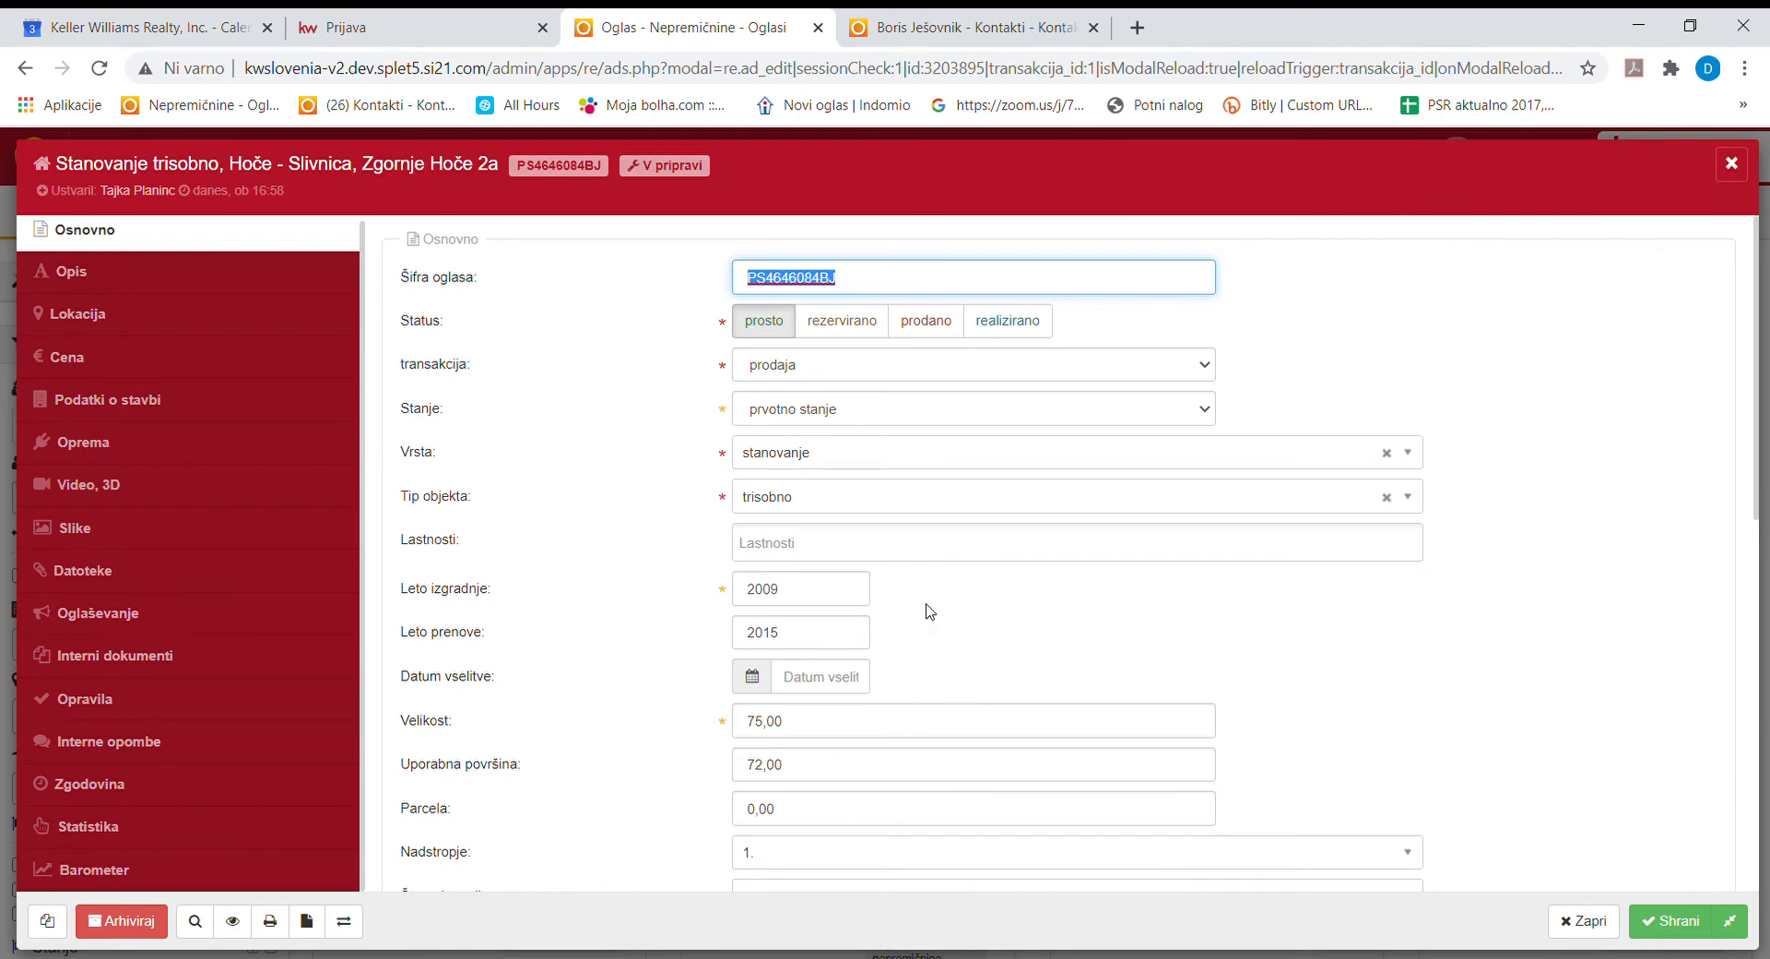
scroll(929, 611, "down", 5)
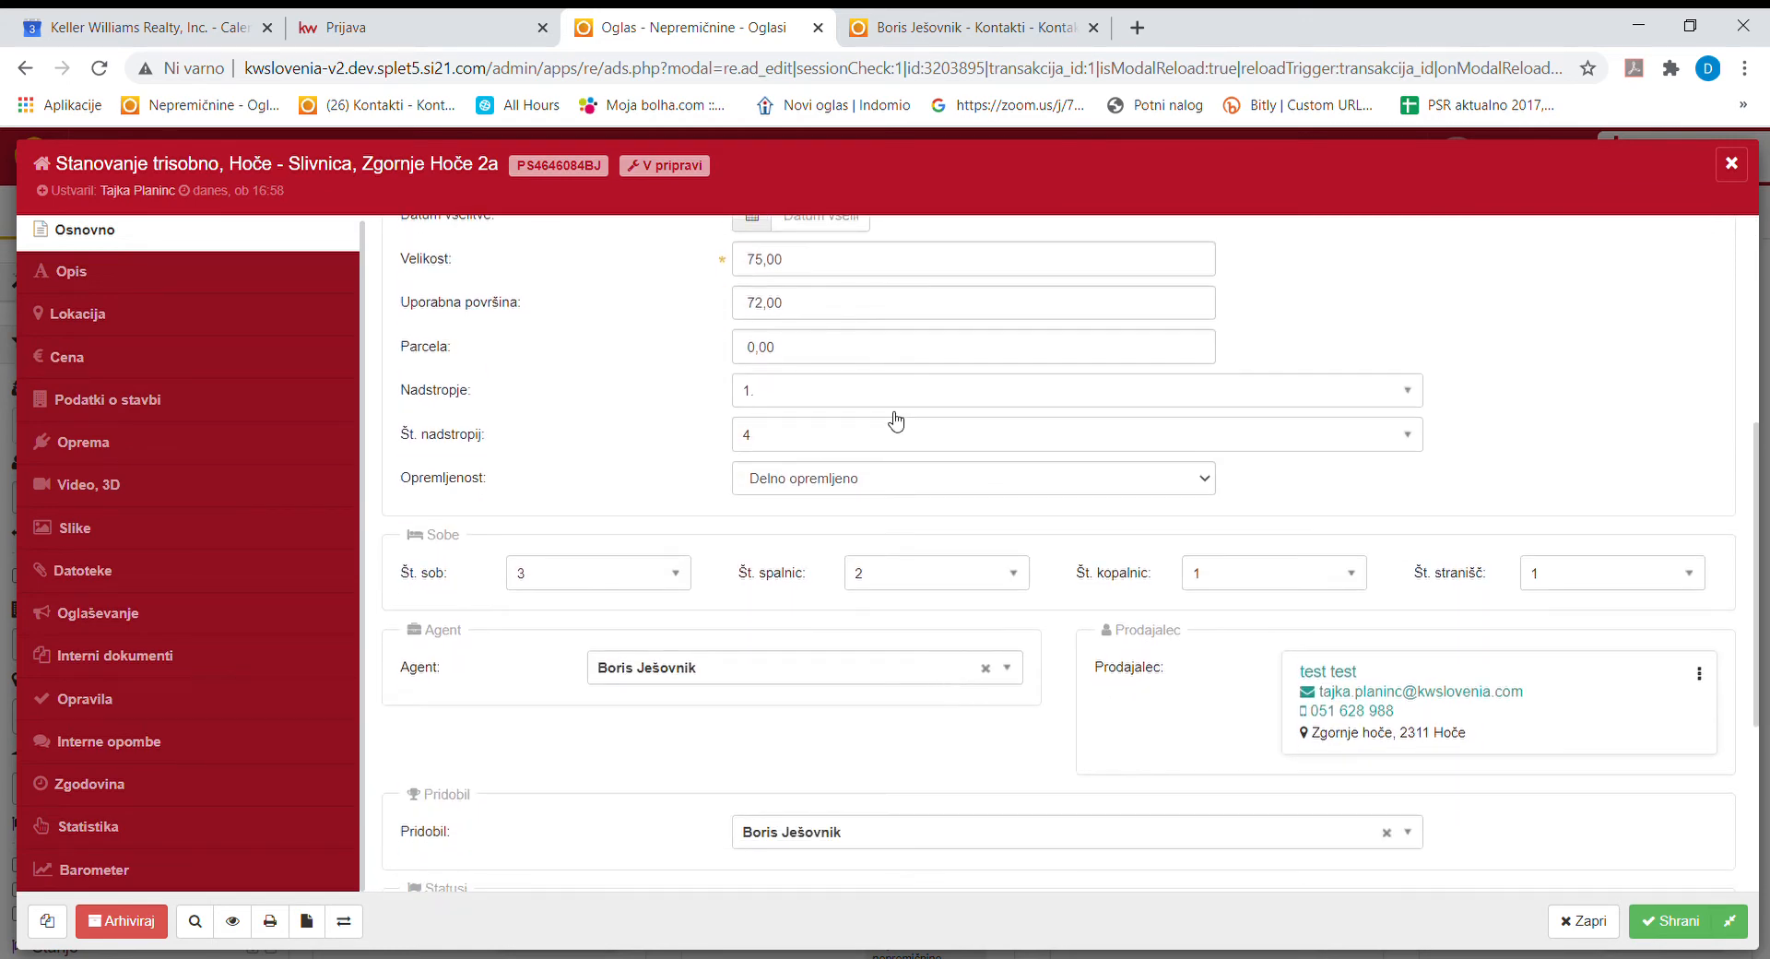
left_click(766, 262)
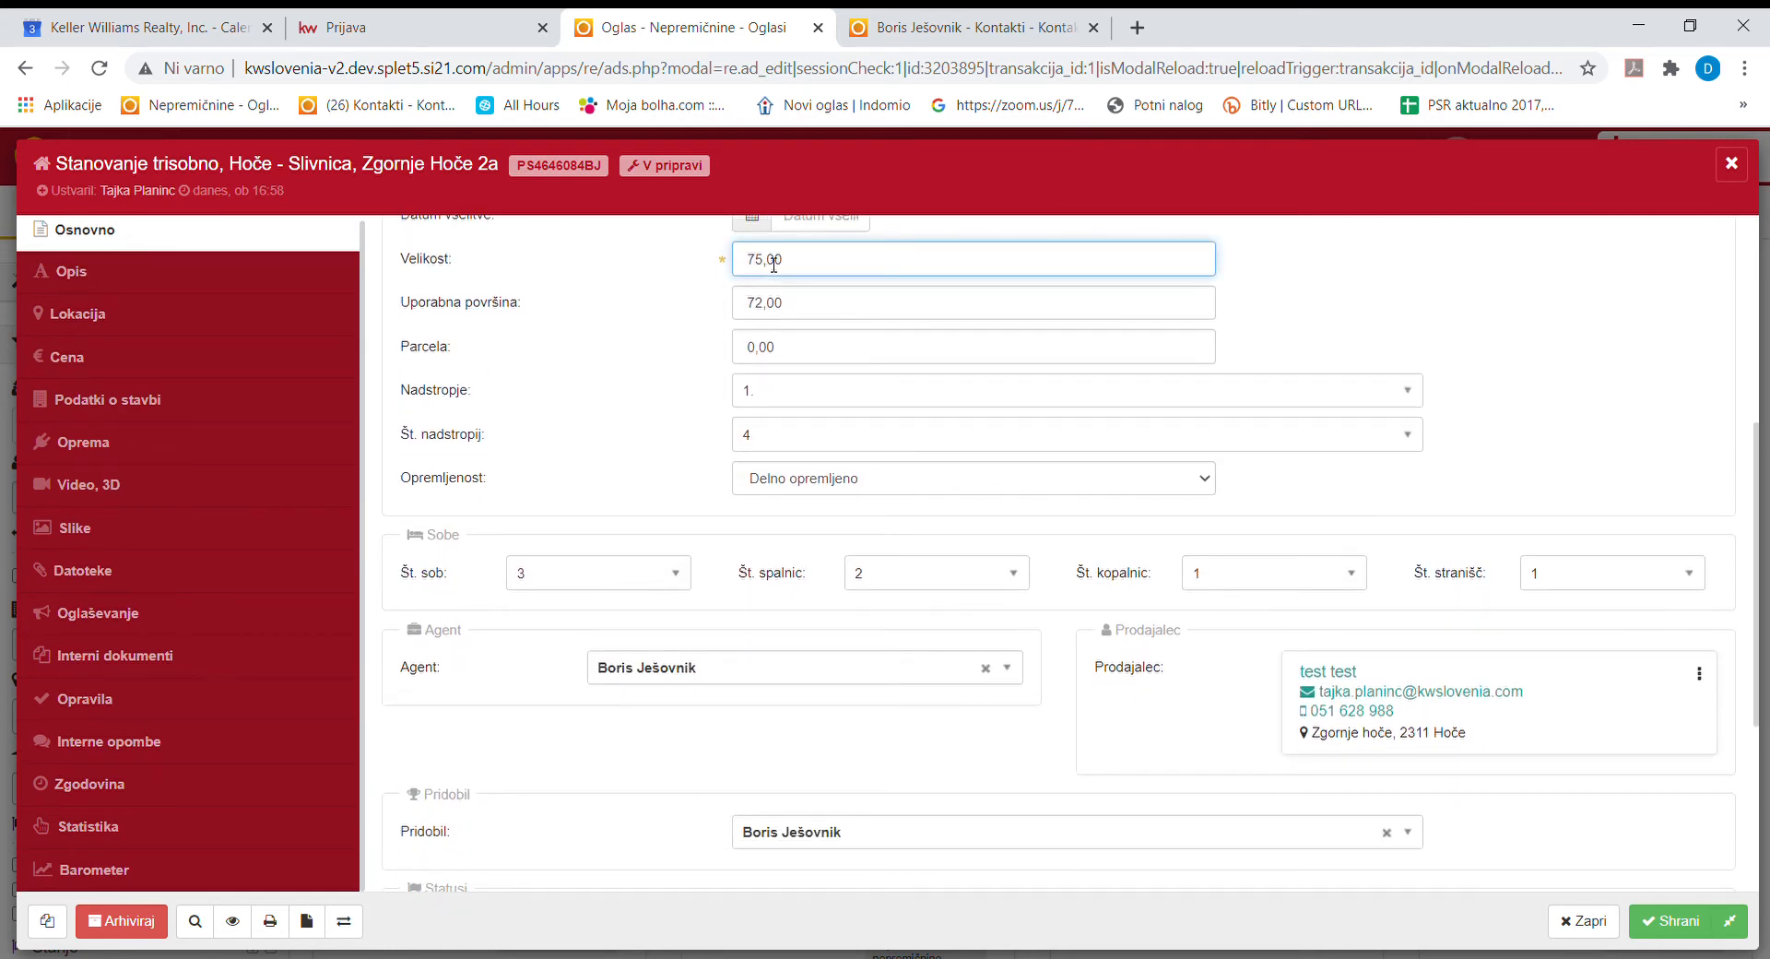
key("BackSpace")
type("6")
left_click(1664, 922)
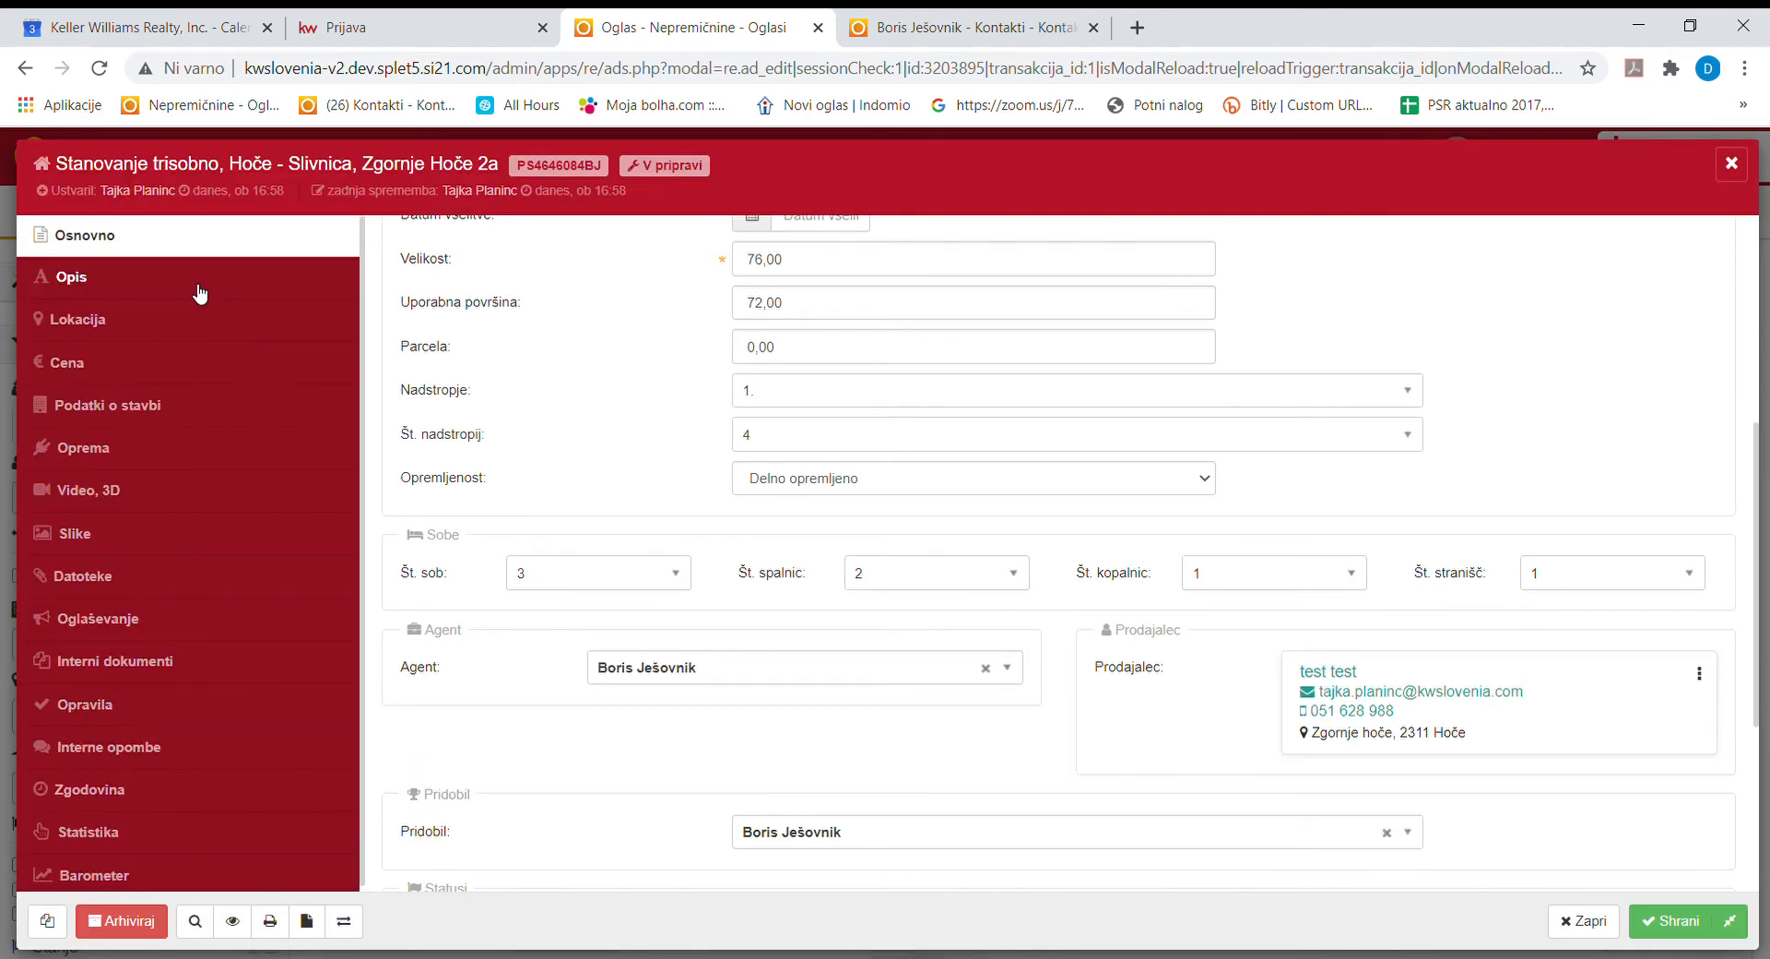
left_click(200, 293)
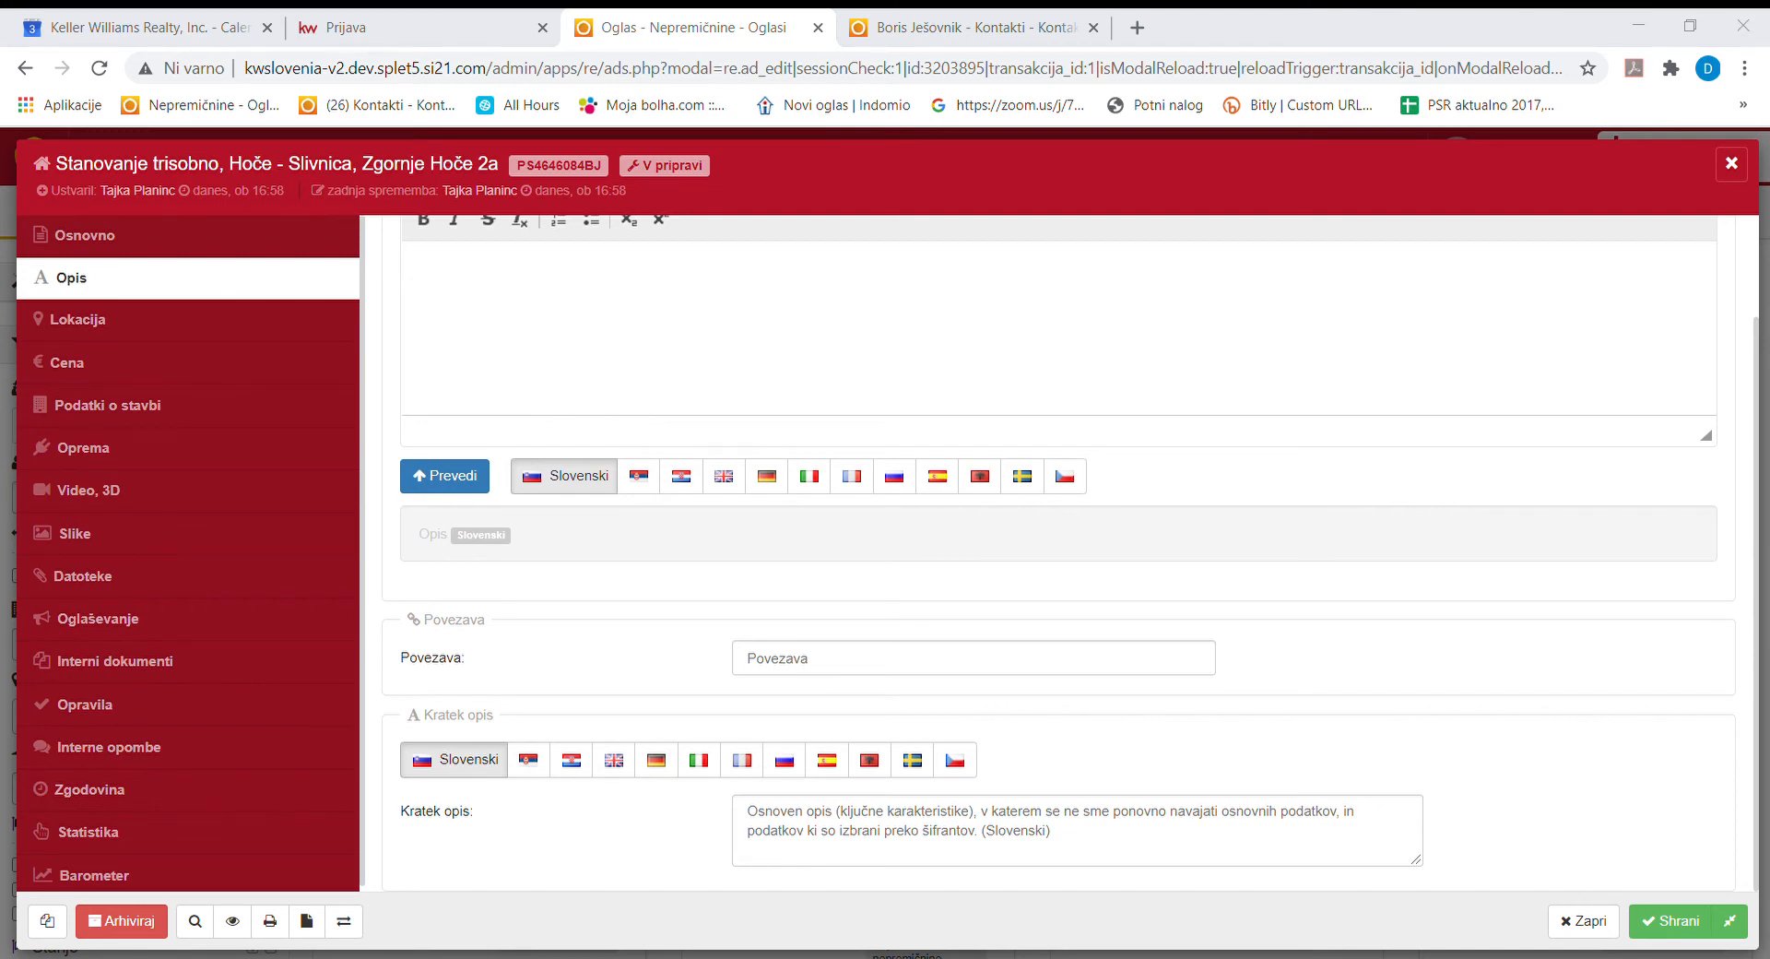
Paste the prepared Slovenian Maribor apartment description into the Opis editor and save.
left_click(451, 286)
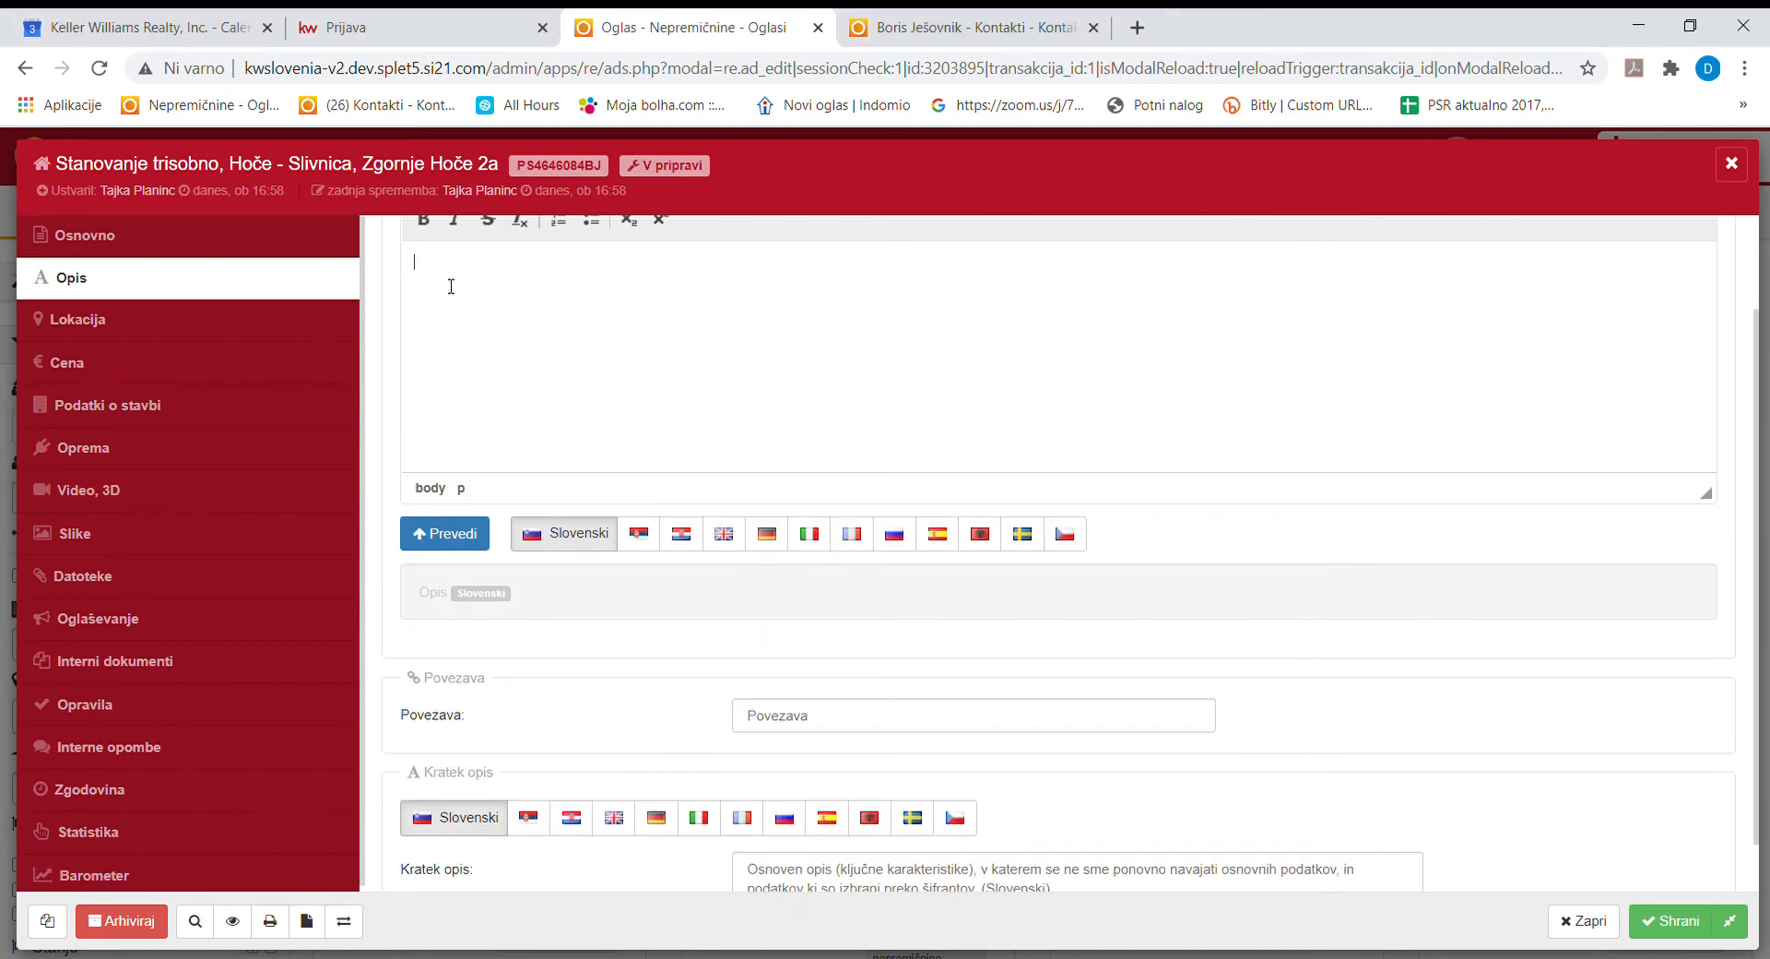
type("Pozdravljeni  tokrat imamo v ponudbi izjemno svetlo in odlično vzdrževano stanovanje v mestu Maribor. Stanovanje je vseljivo takoj. Stanovanju pripada  tudi parkirišče, kjer lahko parkirate vaše vozilo vi in vaši gostje. Stanovanje je primerno tako za družino, kakor tudi posameznike, ki si želijo bivanja  v mestnem predelu, kjer je možnost hitrega dostopa do centra in glavnega avtocestnega križa. Stanovanje ima sklenjeno zavarovalno polico za obdobje enega leta.  Lokacija: nepremičnina se nahaja v mestni četrti Pobrežje. Vsa potrebna infrastruktura (šola, vrtec, zdravstveni dom, avtobus) je dosegljiva peš.  Objektivni podatki:  stanovanje obsega 65,80m2 uporabne površine in kletnega boksa 2,40 m2, nahaja se v drugem nadstropju. V celotni stavbi so štiri nadstropja.  Stroški: stroški v stanovanju znašajo cca 110 EUR na mesečni ravni. Upravljalec stavbe je podjetje Stanovanjska zadruga d.o.o. . Ogrevanje stanovanja je zagotovljeno z etažno plinsko pečjo.  Vabim vas, da si skupaj pogledamo to čudovito stanovanje.  Lepo vas pozdravljam in se veselim srečanja z vami.  Boris, vaš partner pri iskanju rešitev")
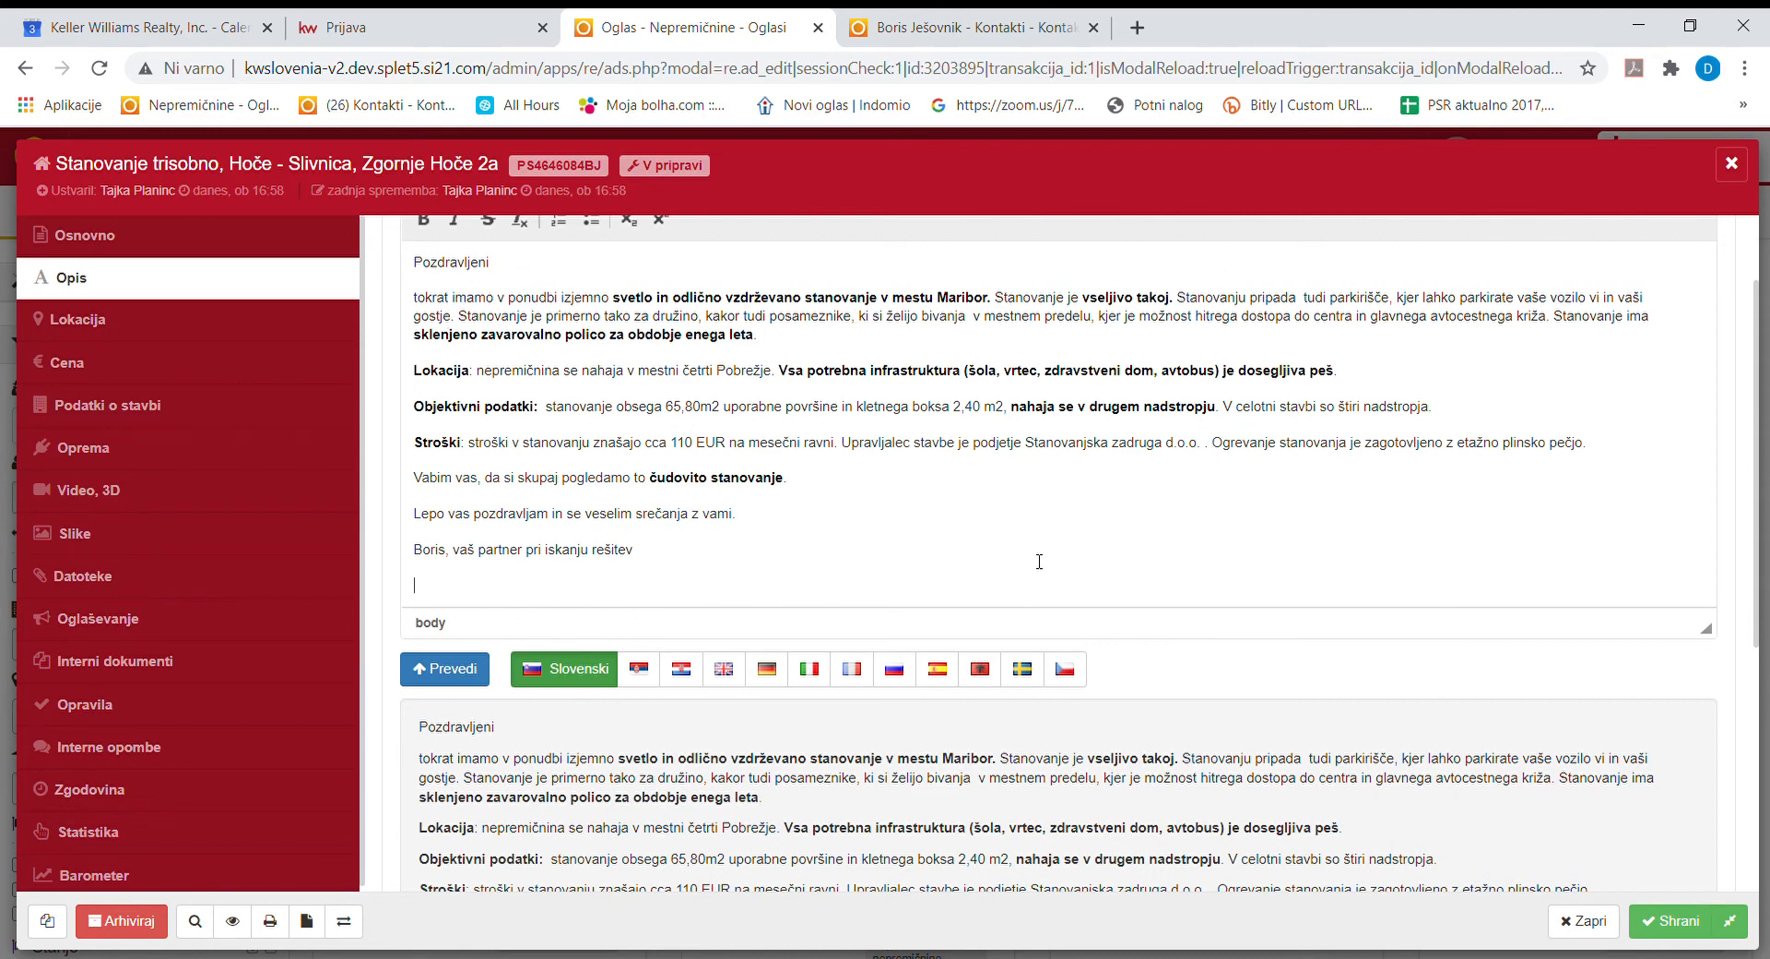
scroll(1039, 562, "up", 2)
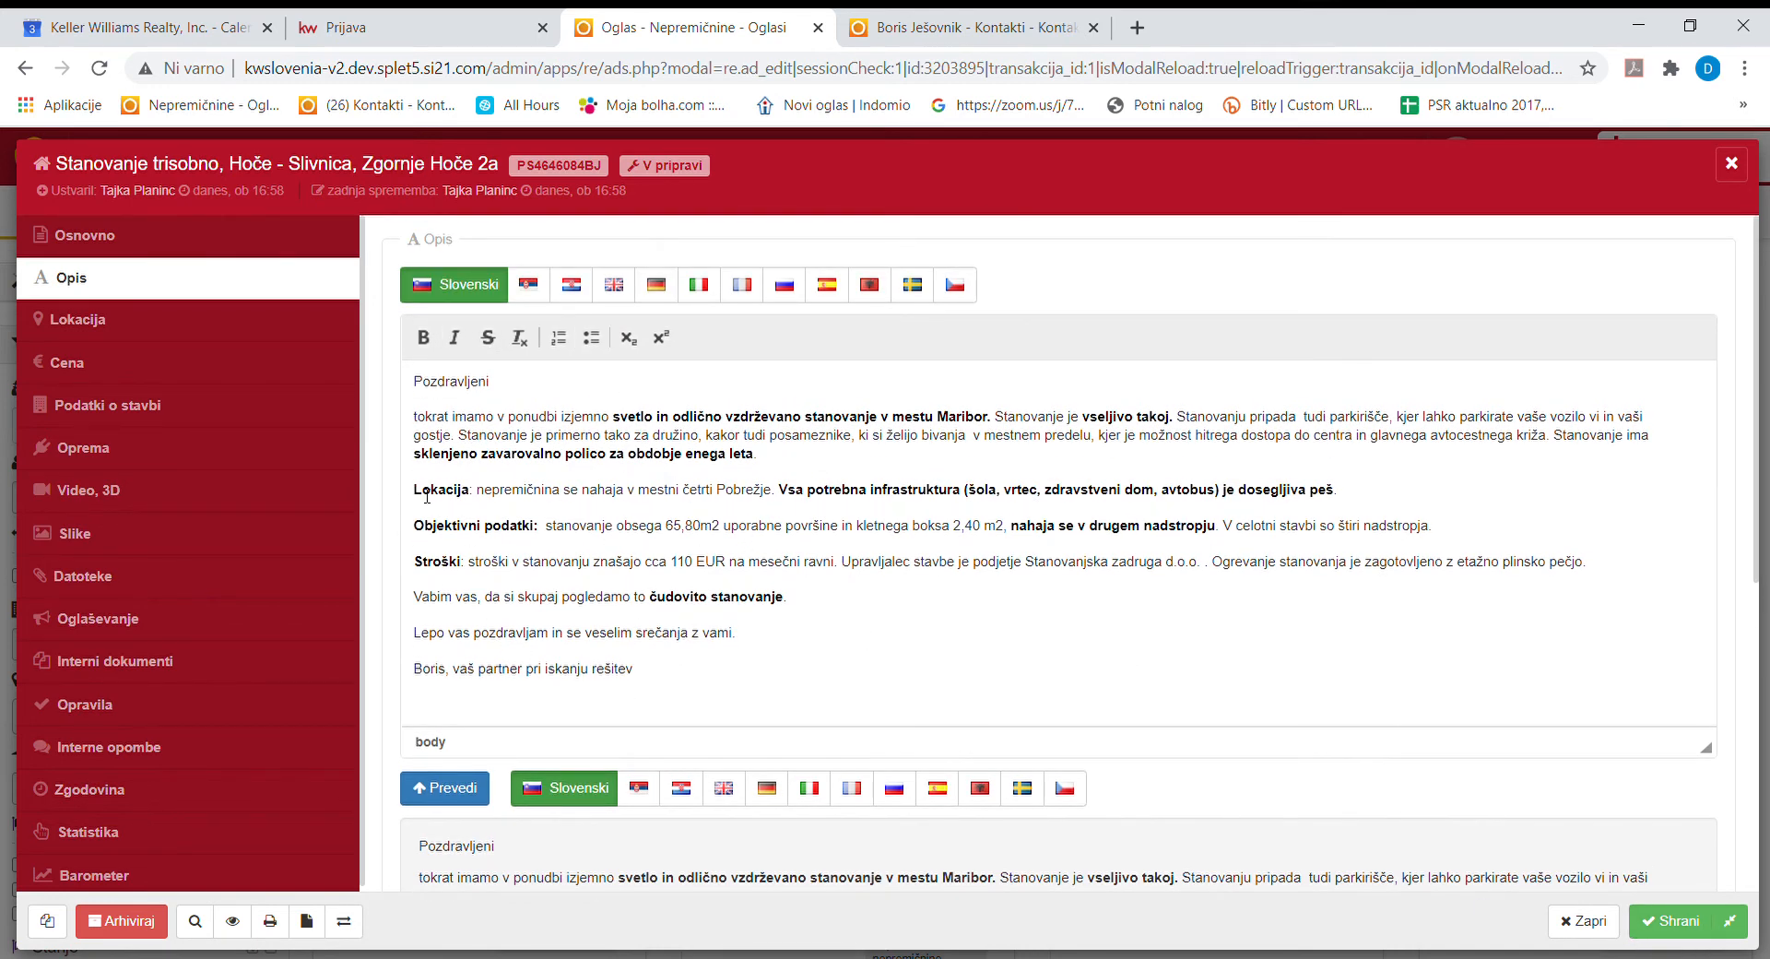
scroll(557, 571, "down", 5)
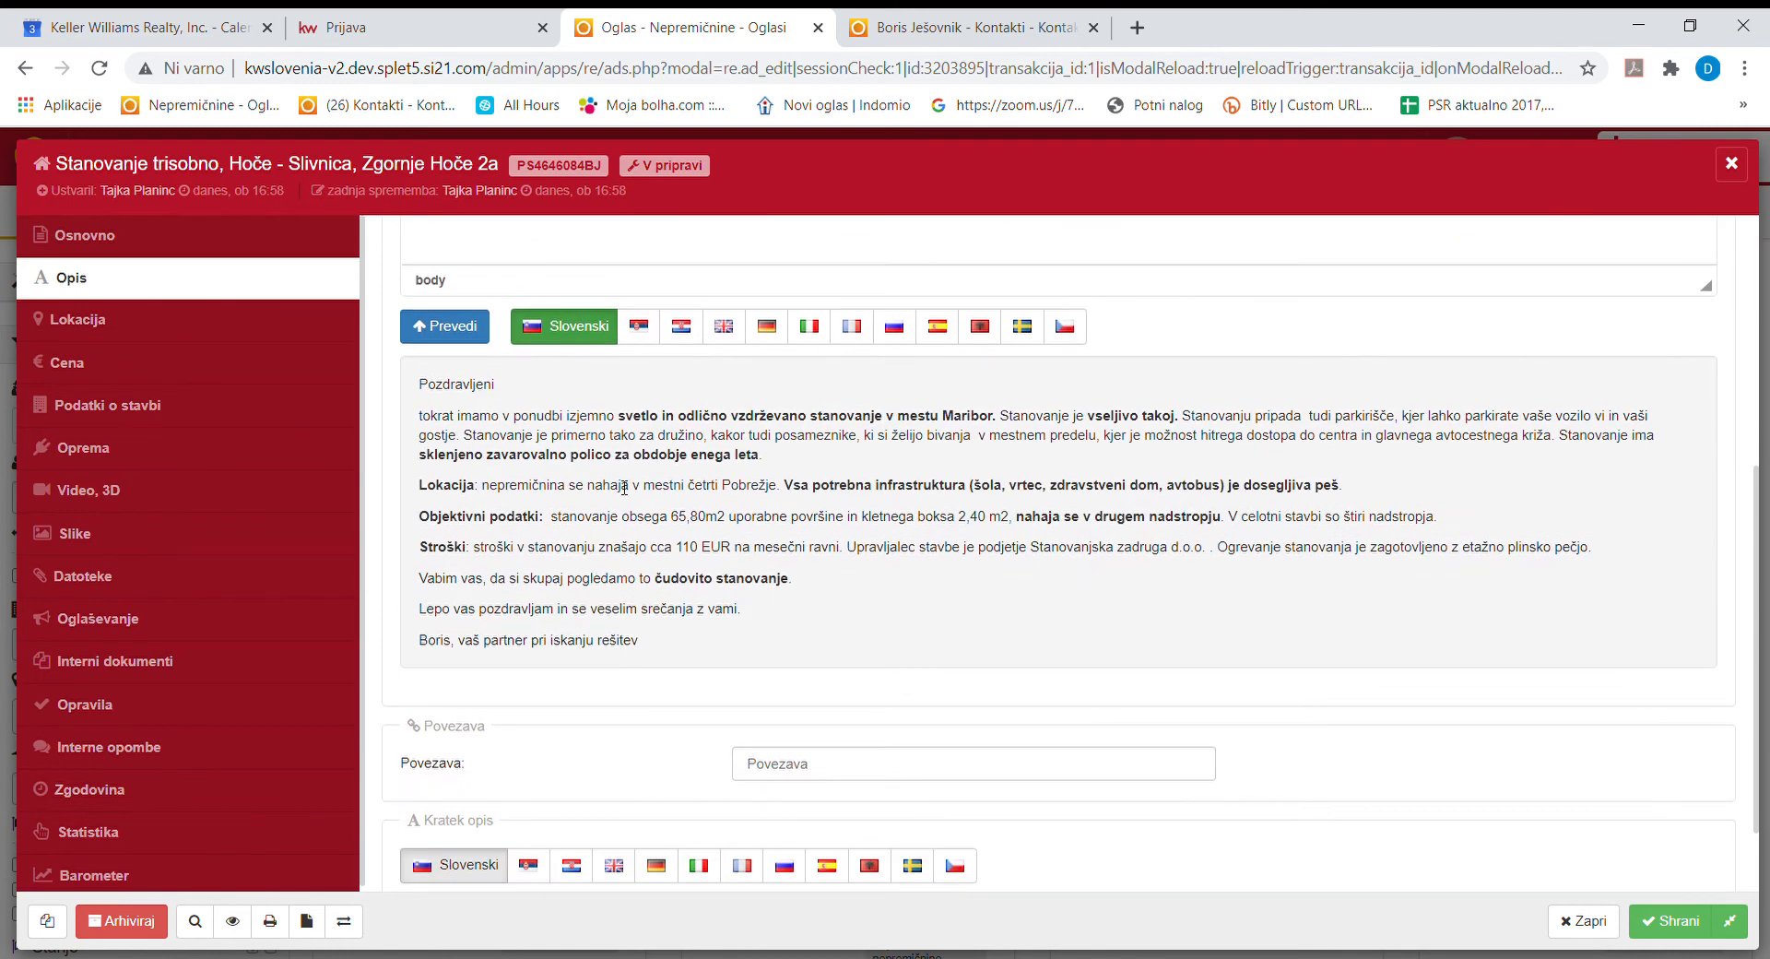
scroll(571, 530, "up", 5)
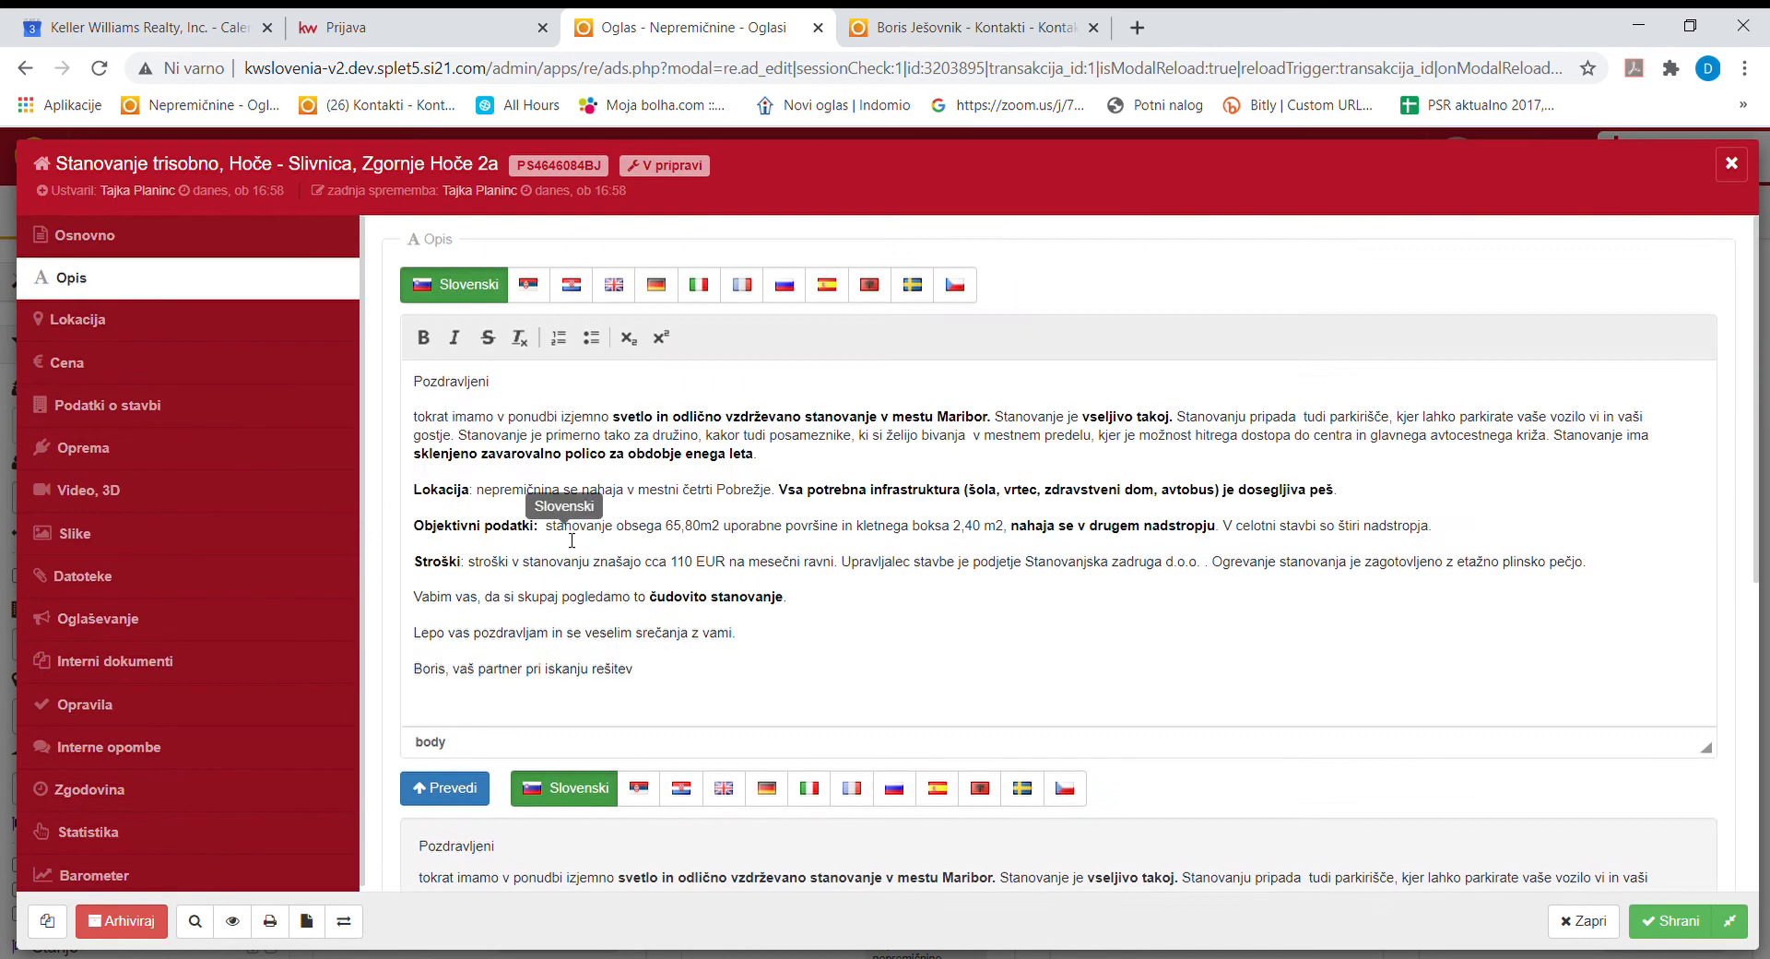
scroll(564, 607, "down", 2)
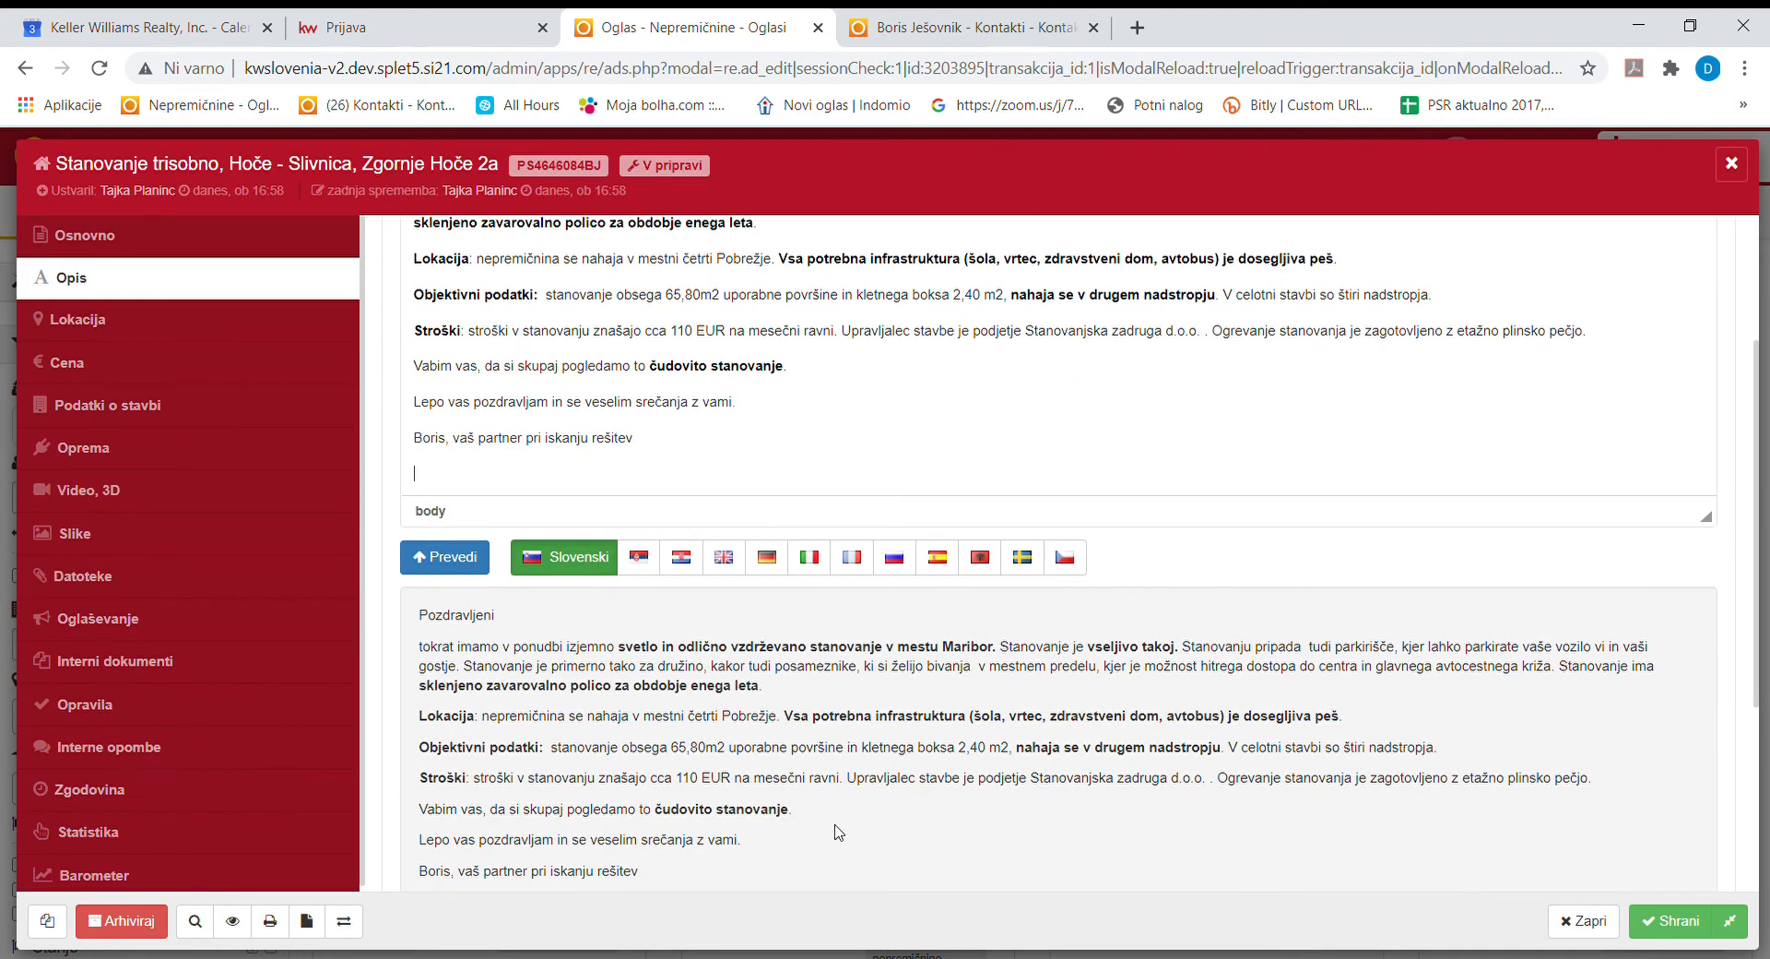
left_click(1669, 920)
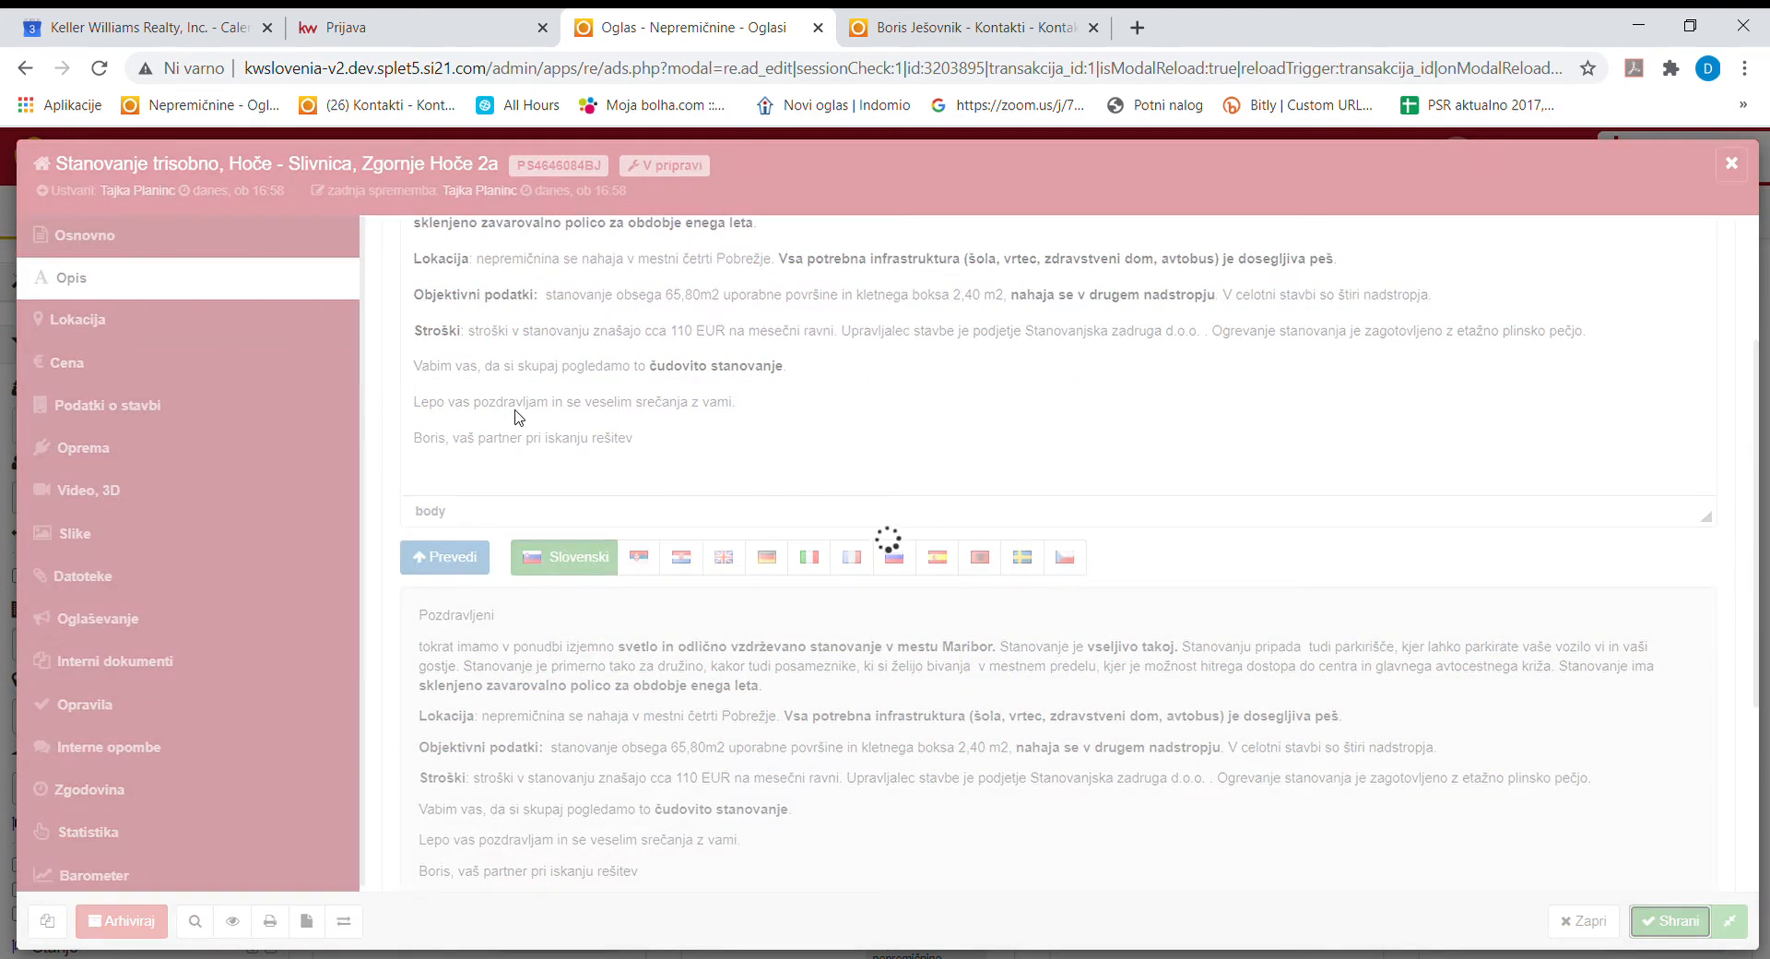
scroll(553, 450, "up", 4)
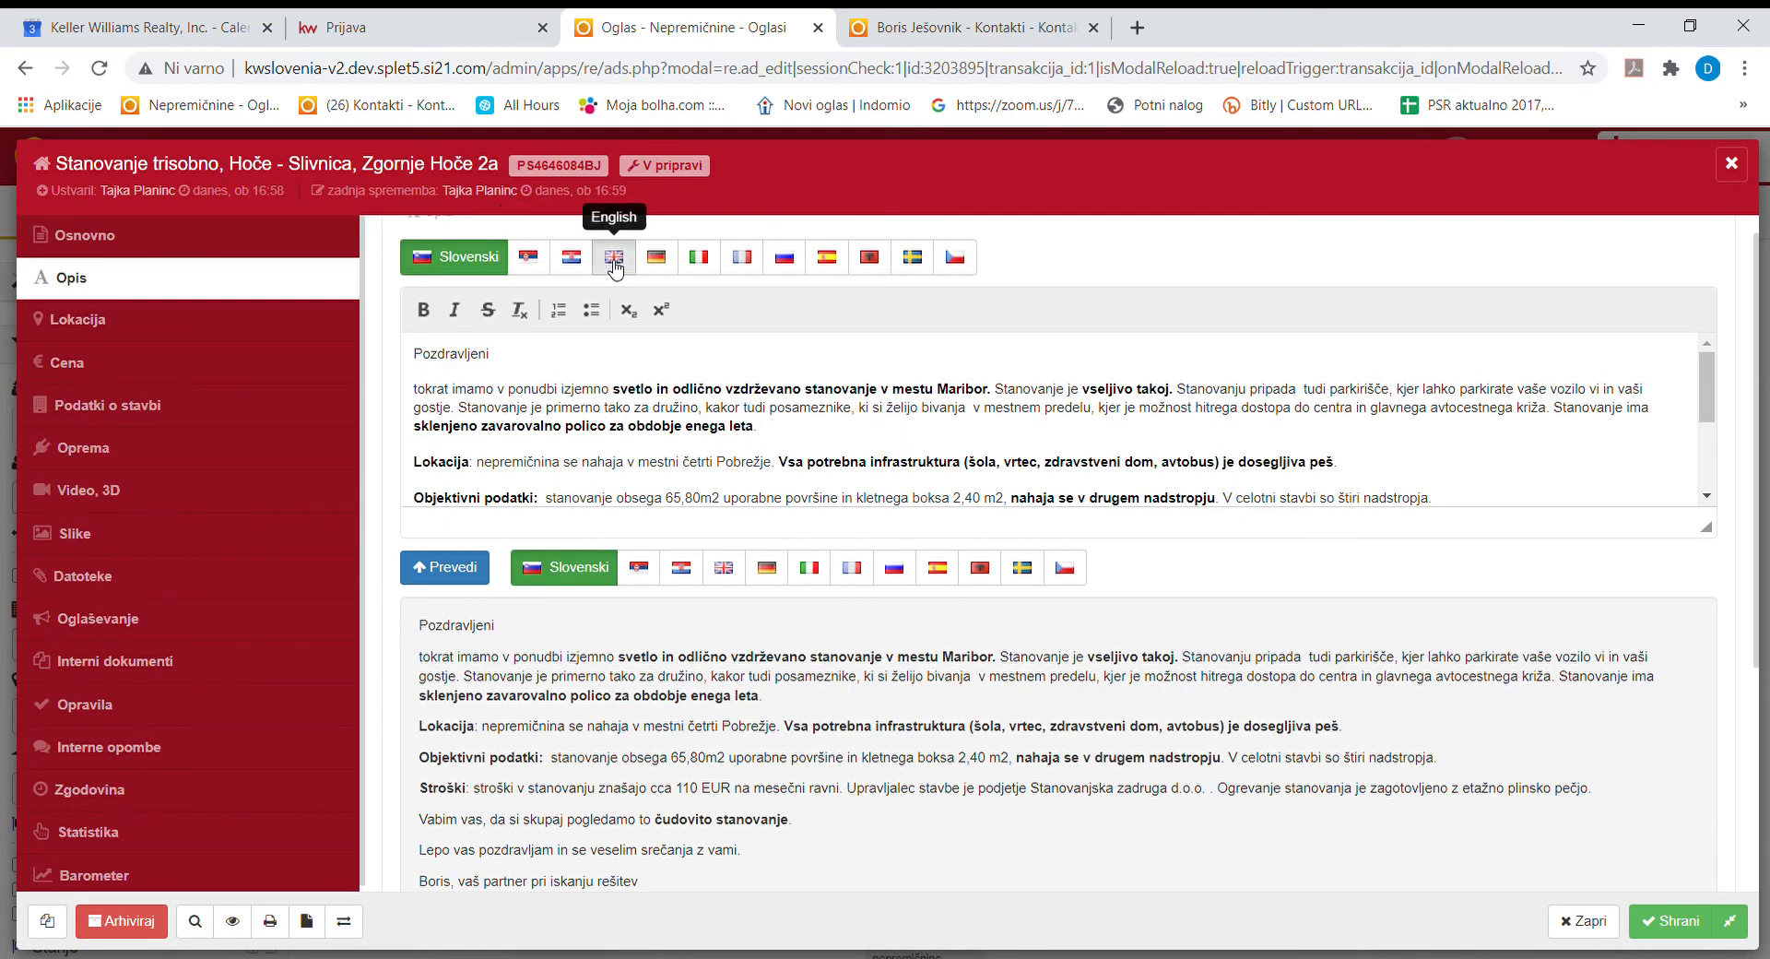
Check the English description is empty, return to Slovenian, then open Cena showing 95.000,00 EUR.
left_click(614, 263)
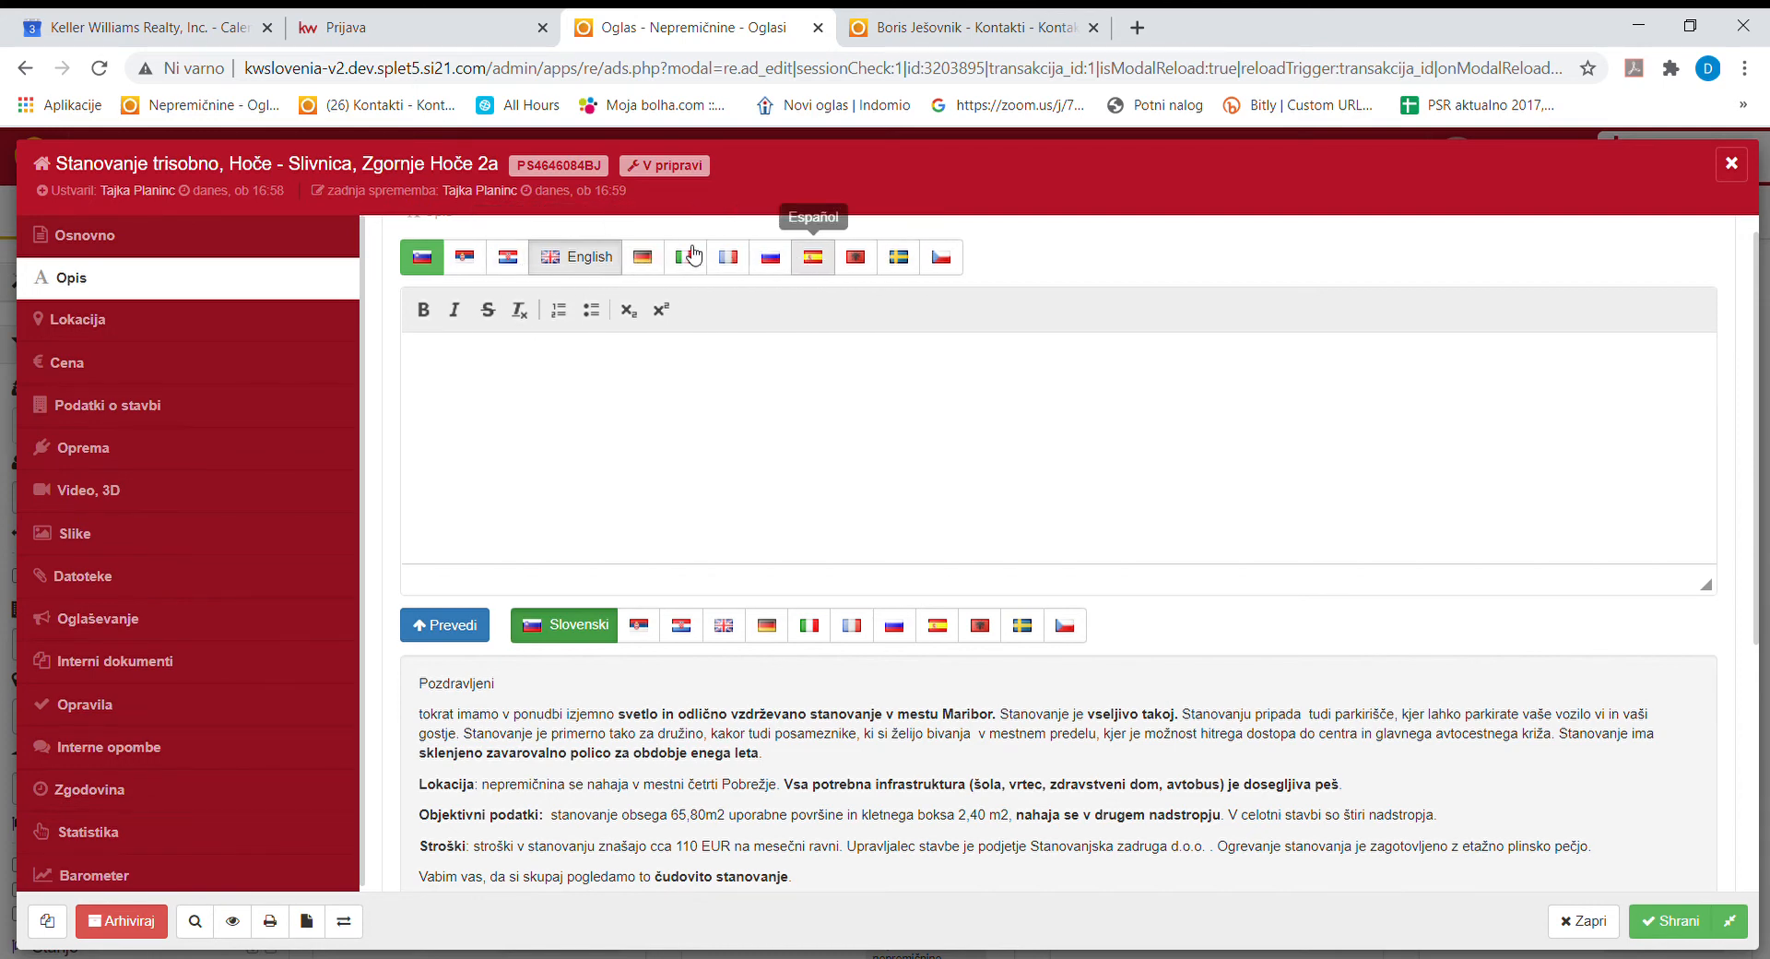
left_click(425, 258)
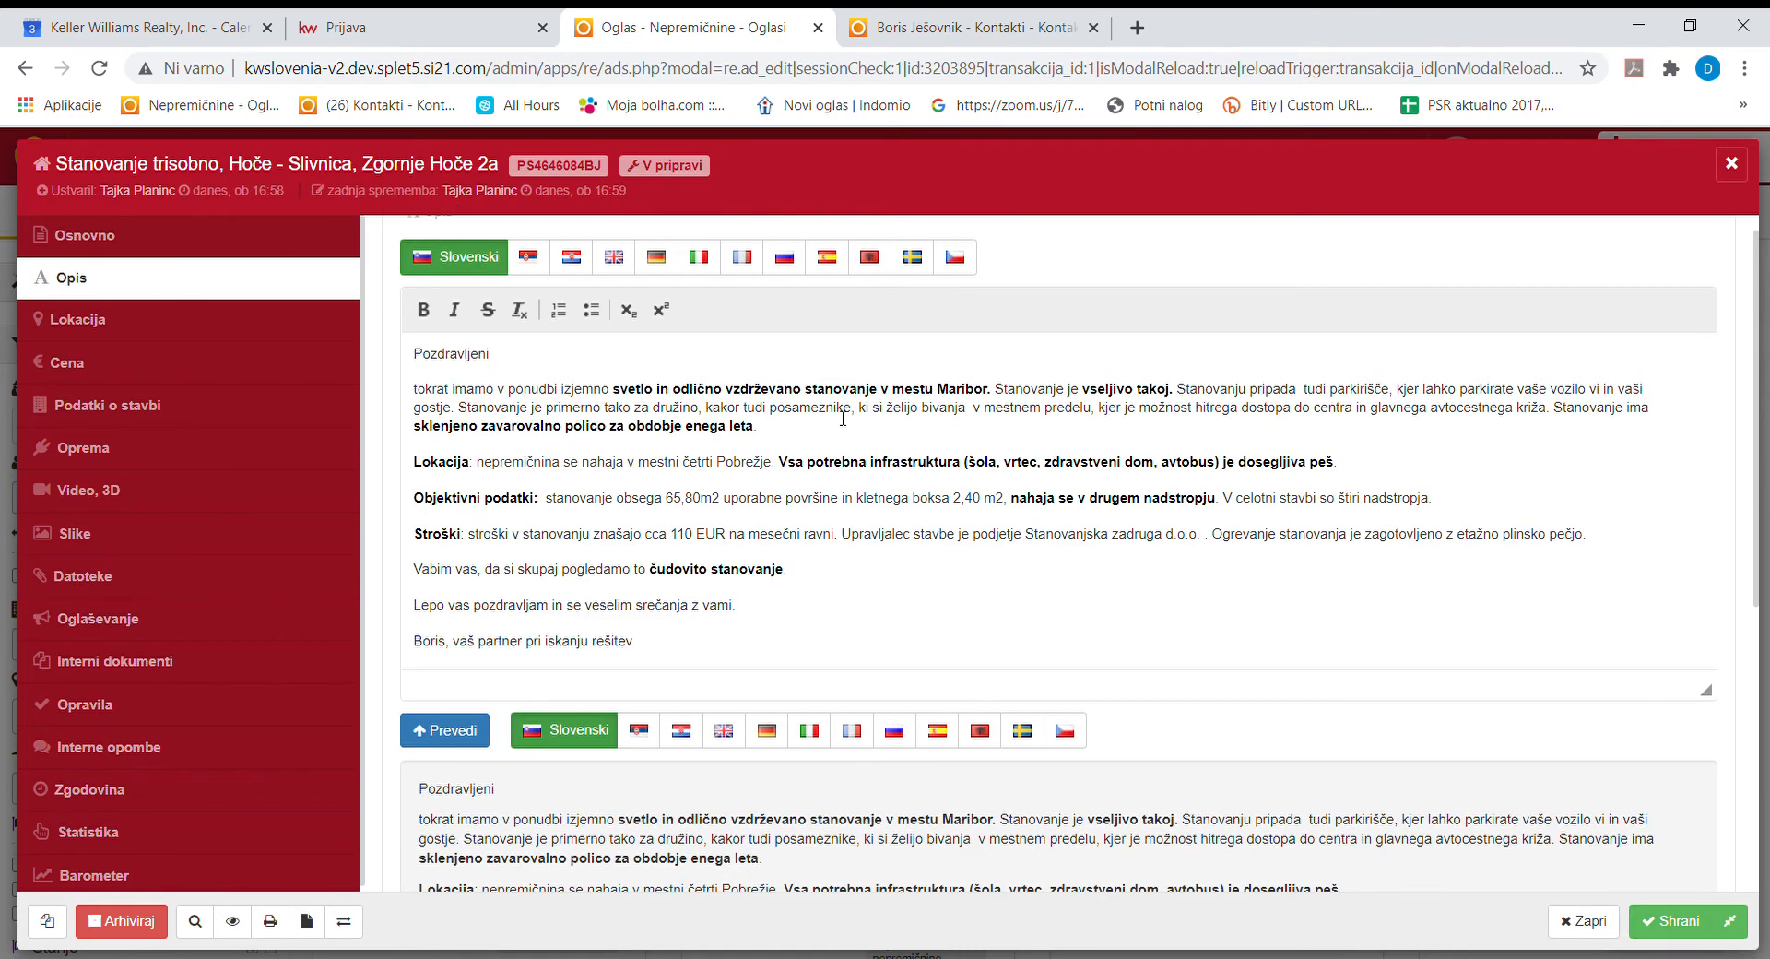
left_click(195, 335)
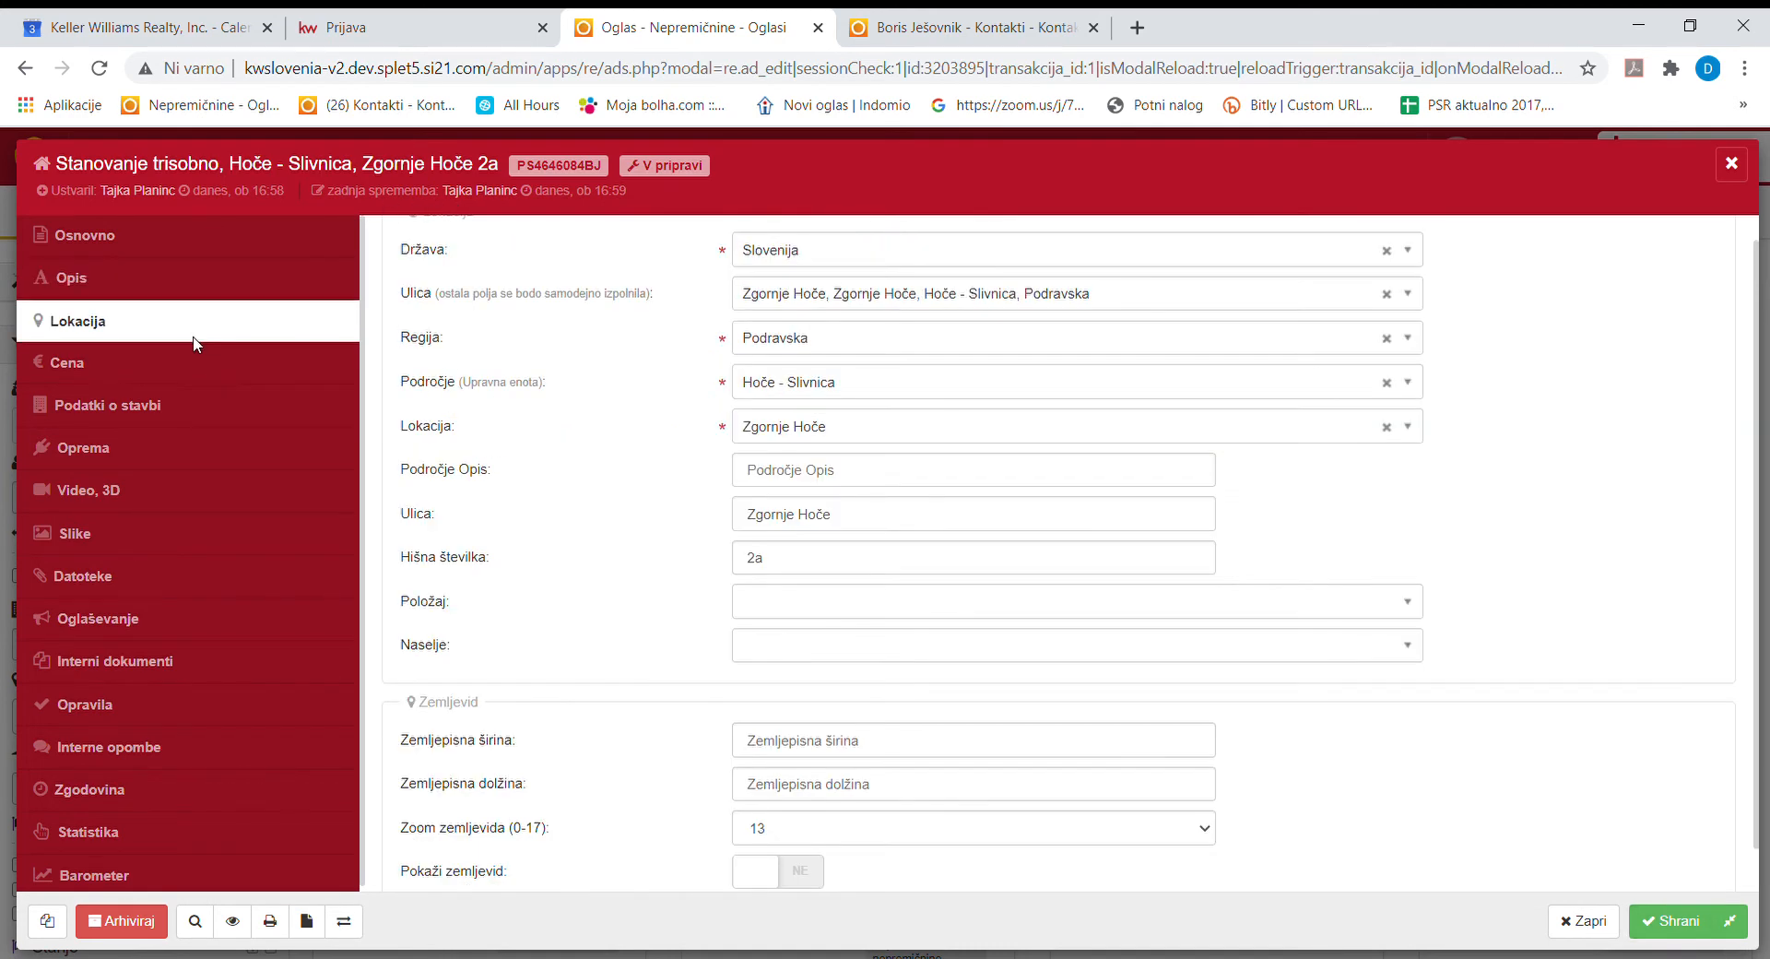
left_click(162, 238)
left_click(163, 291)
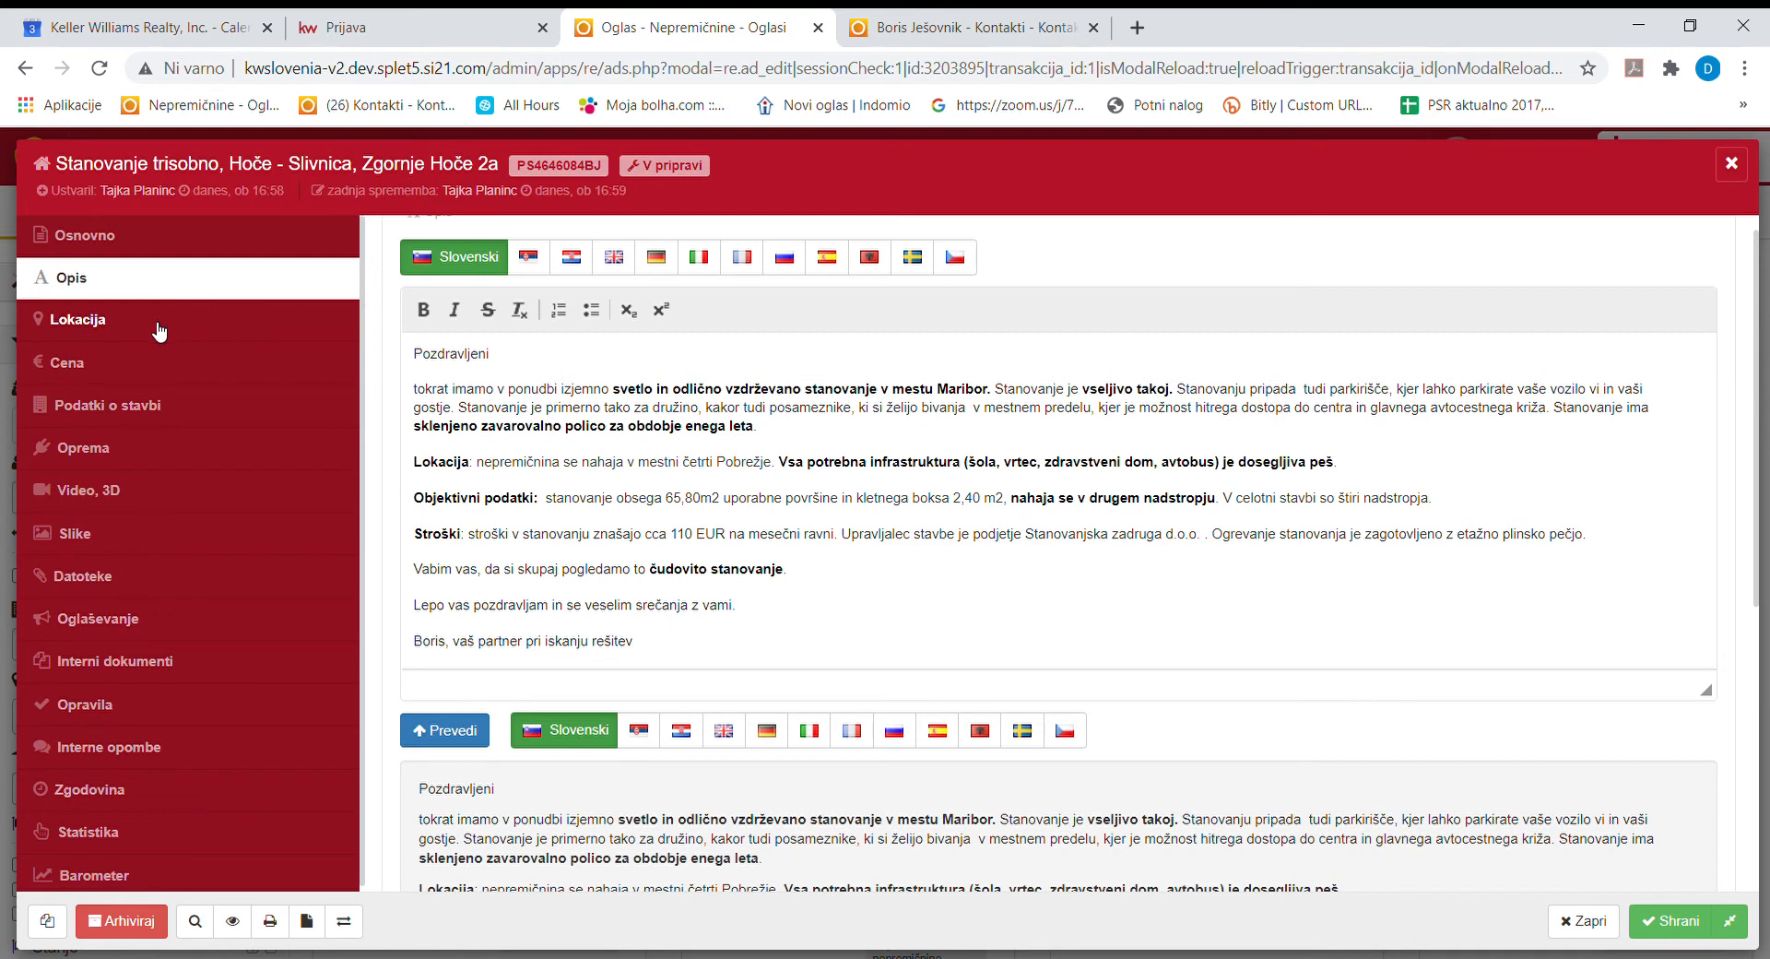
left_click(160, 331)
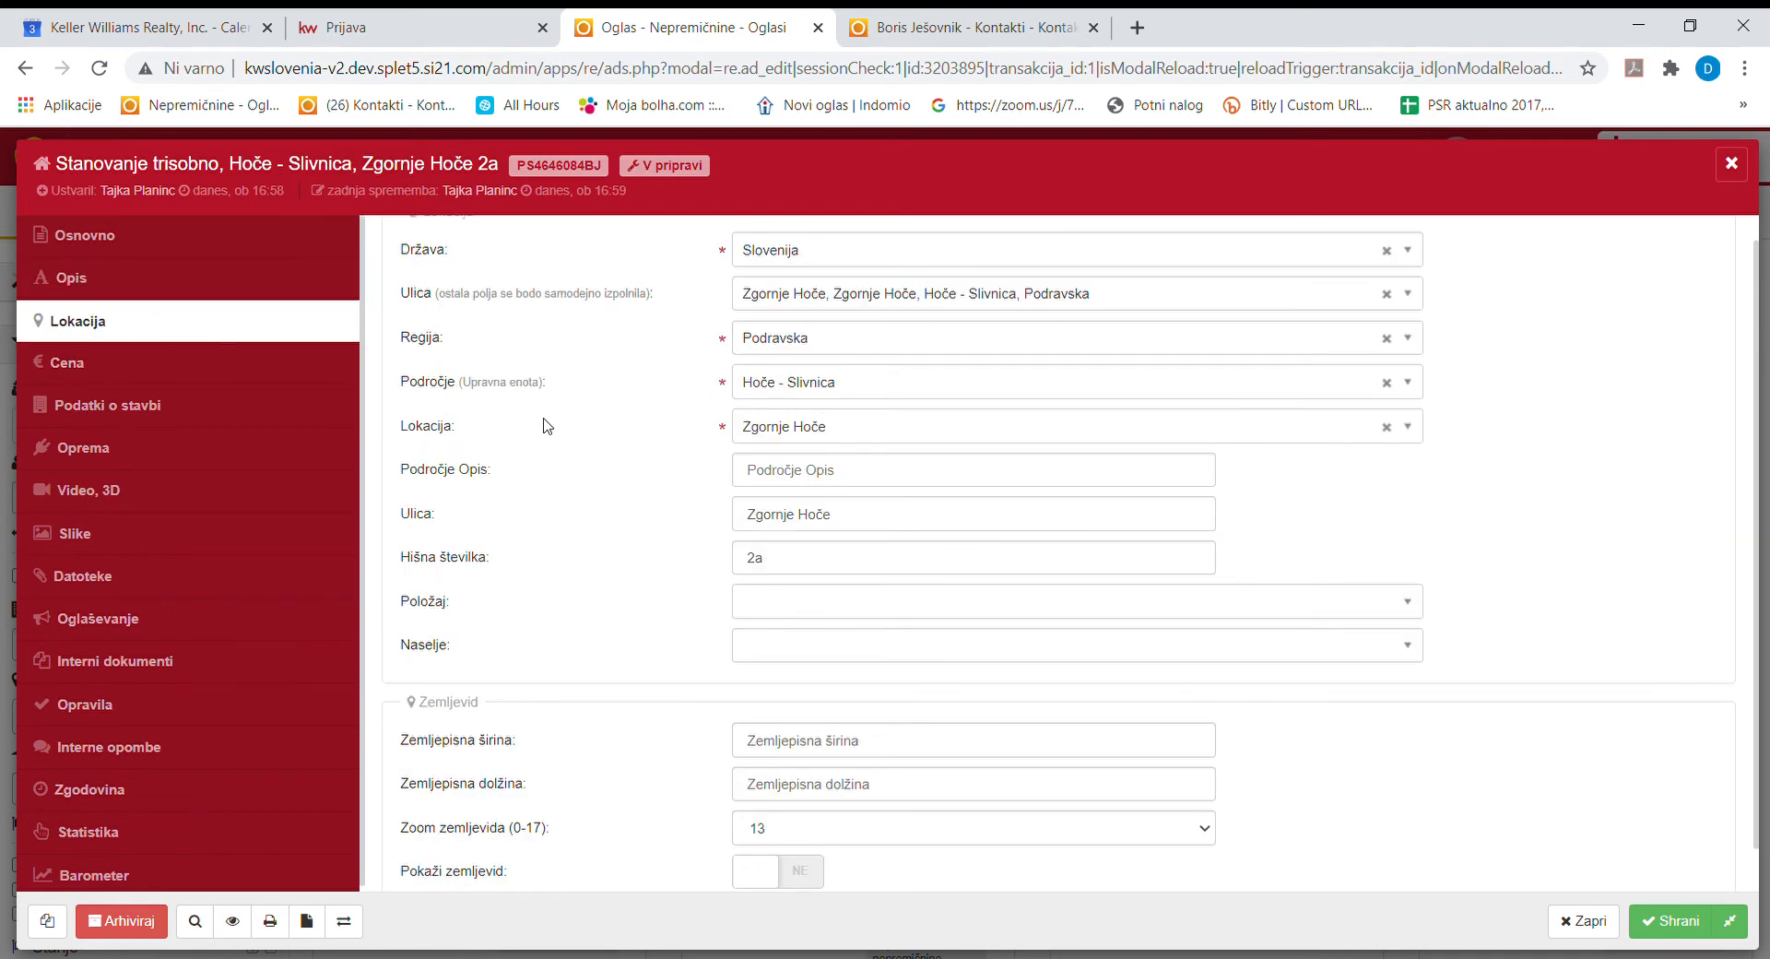
left_click(224, 373)
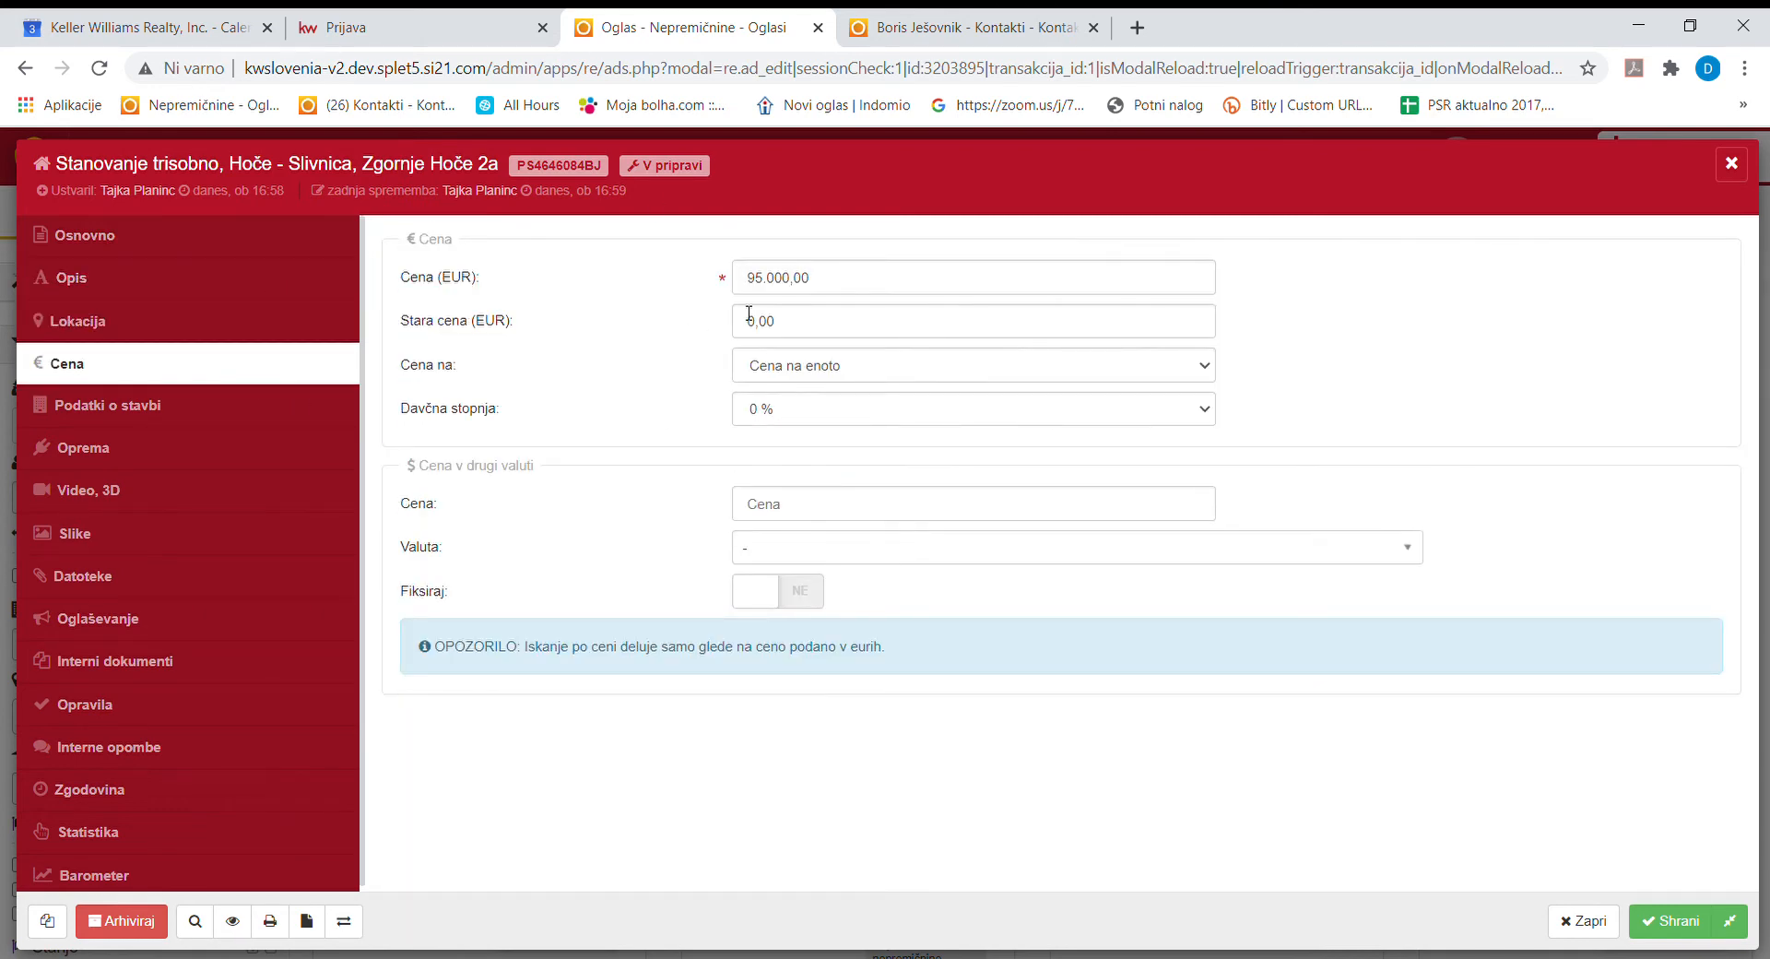
In Podatki o stavbi, enter cadastral municipality 681, building number 5565 and building part 208.
left_click(255, 424)
scroll(719, 595, "down", 1)
left_click(794, 590)
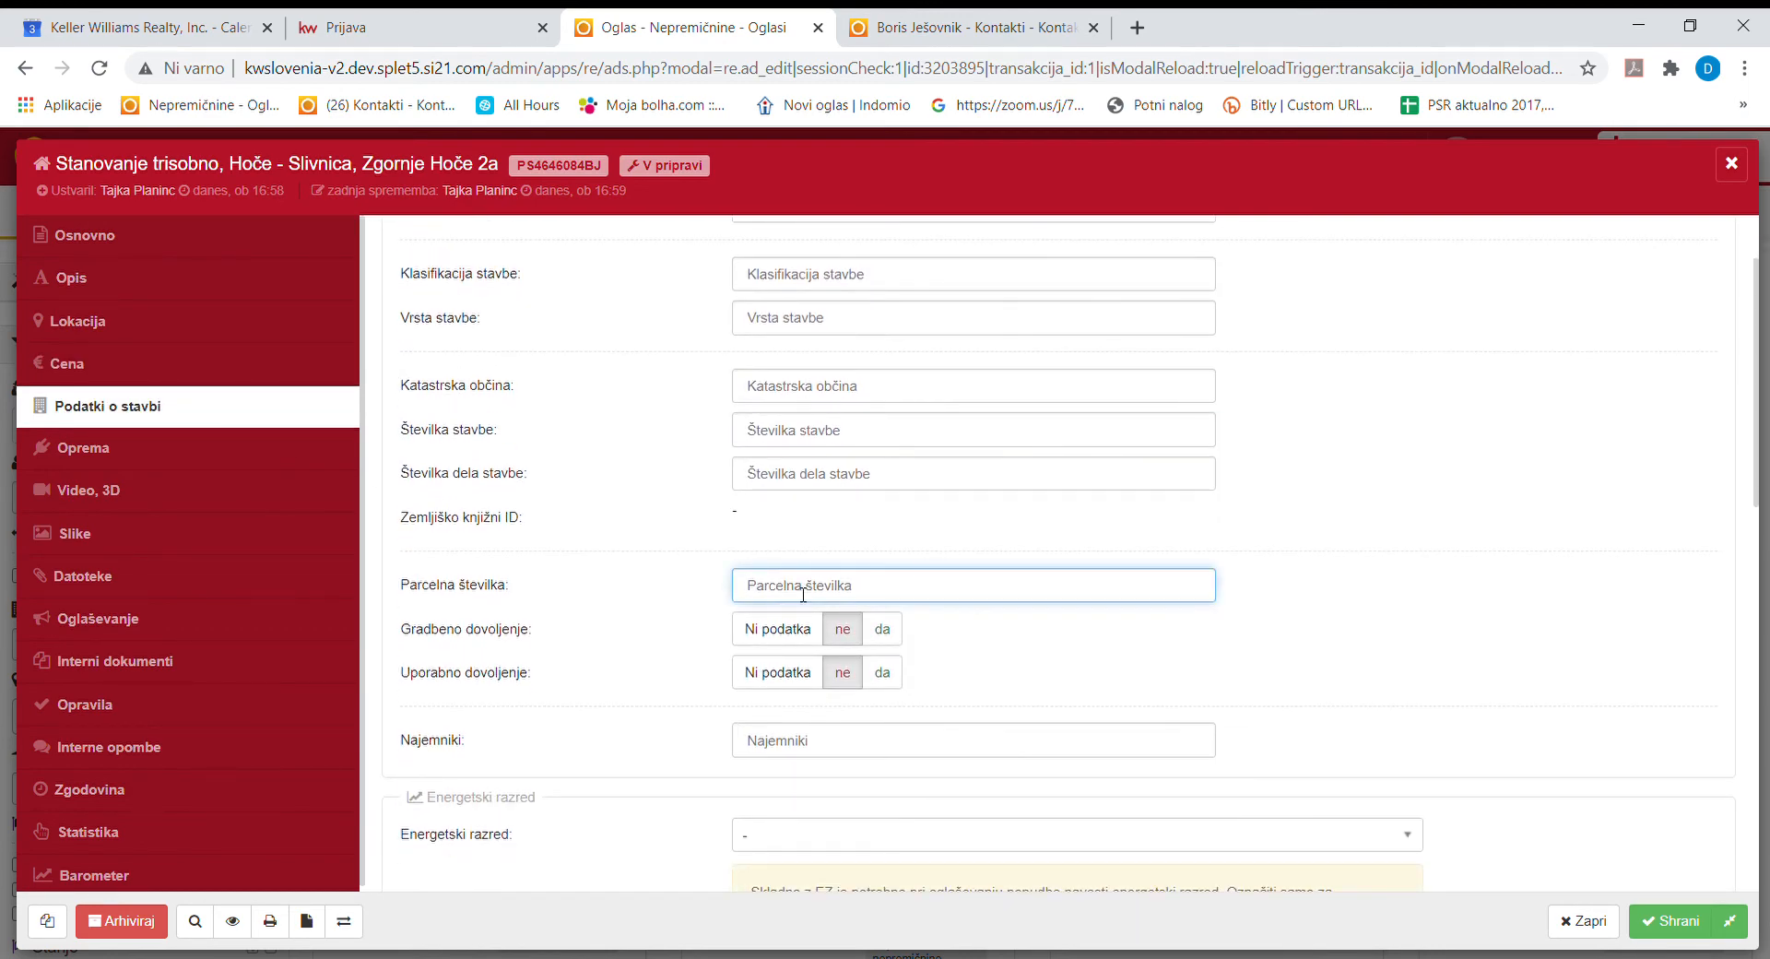
left_click(788, 390)
left_click(798, 427)
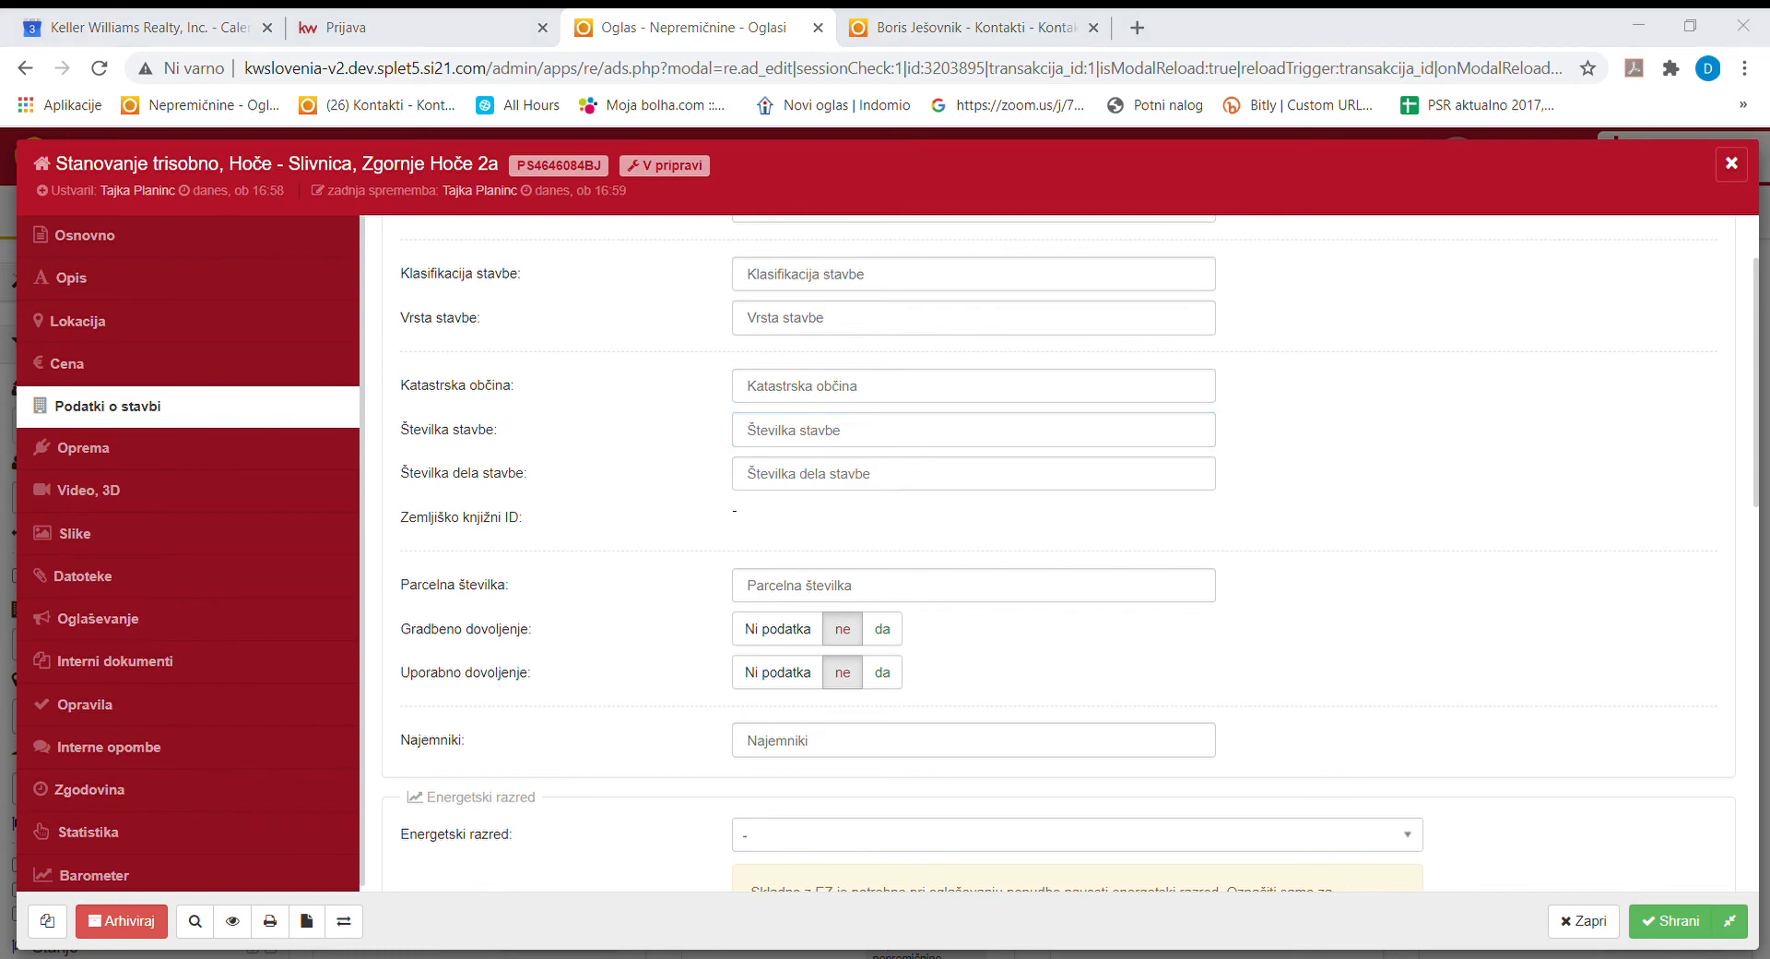
left_click(804, 394)
type("681")
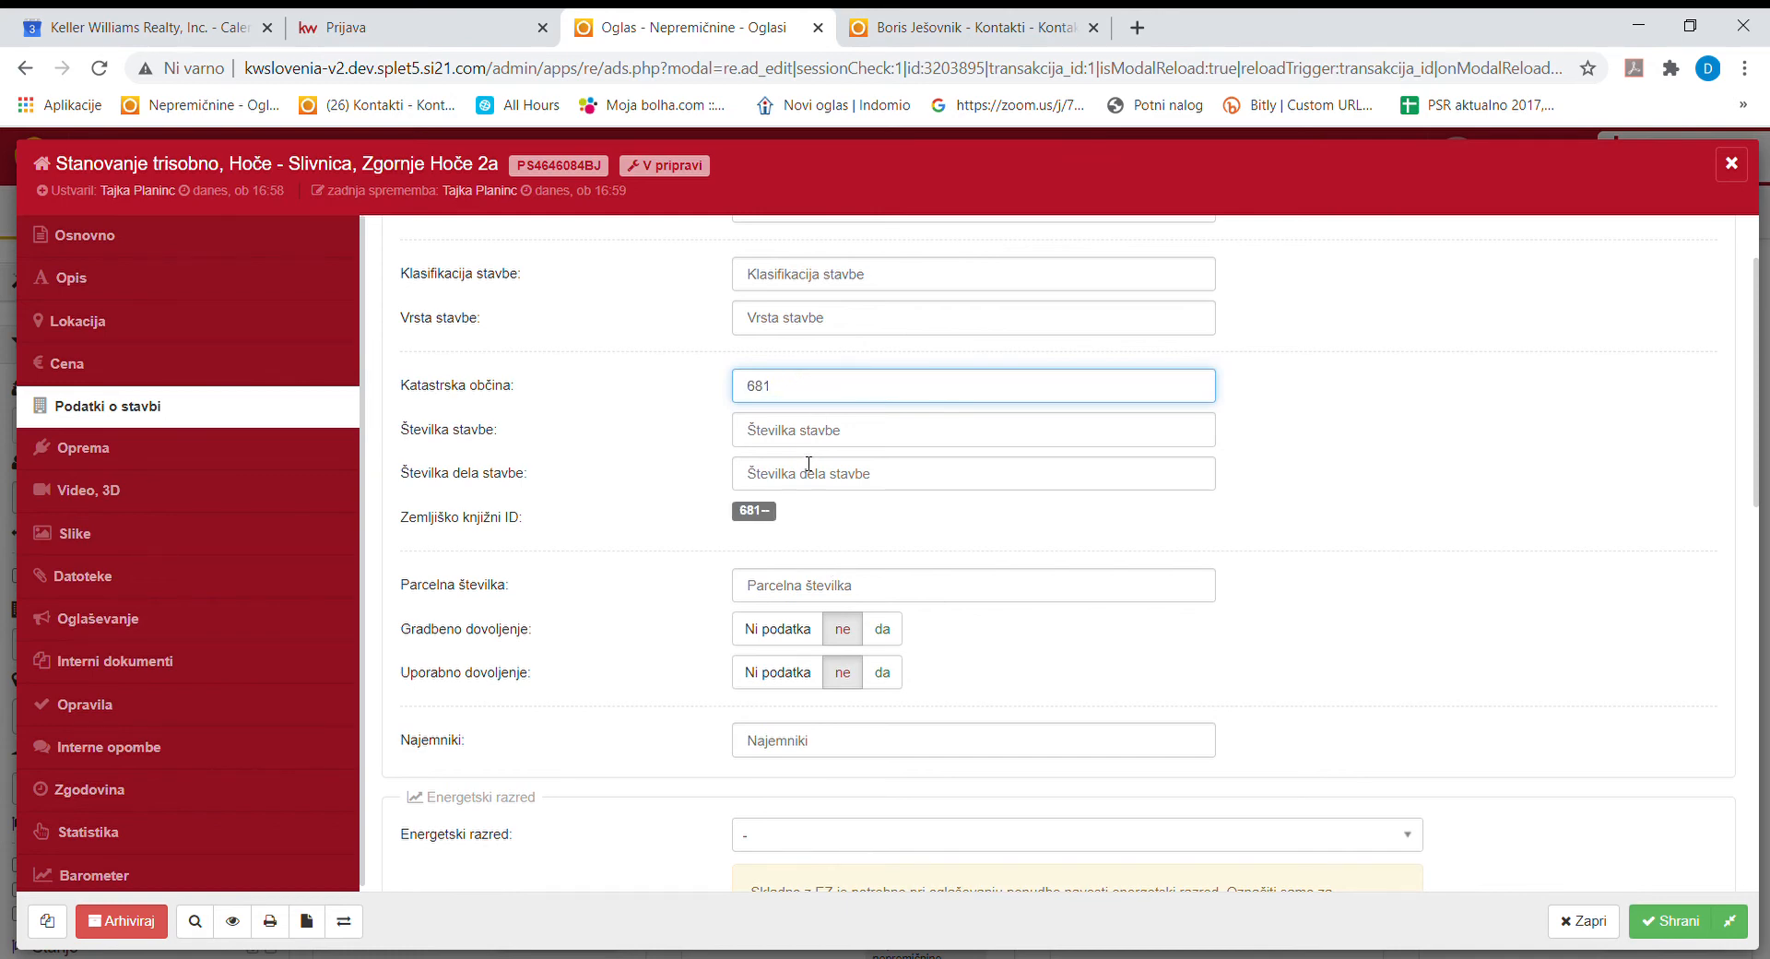
left_click(807, 431)
type("5565")
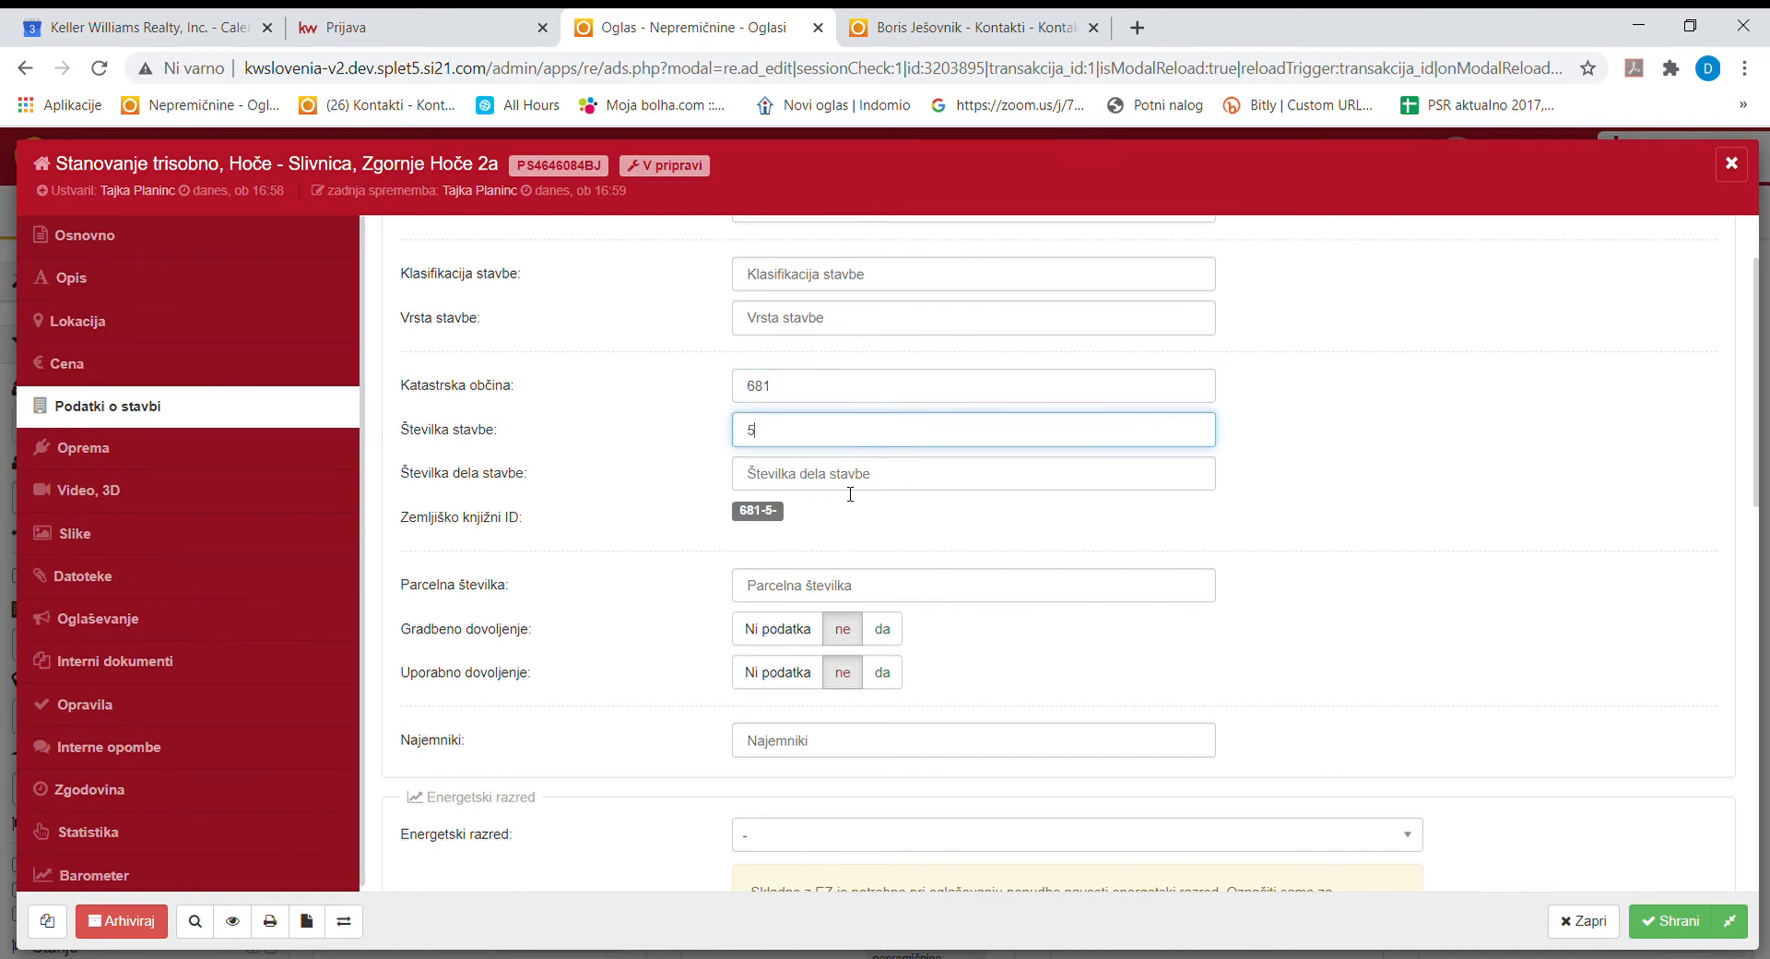
left_click(790, 476)
type("208")
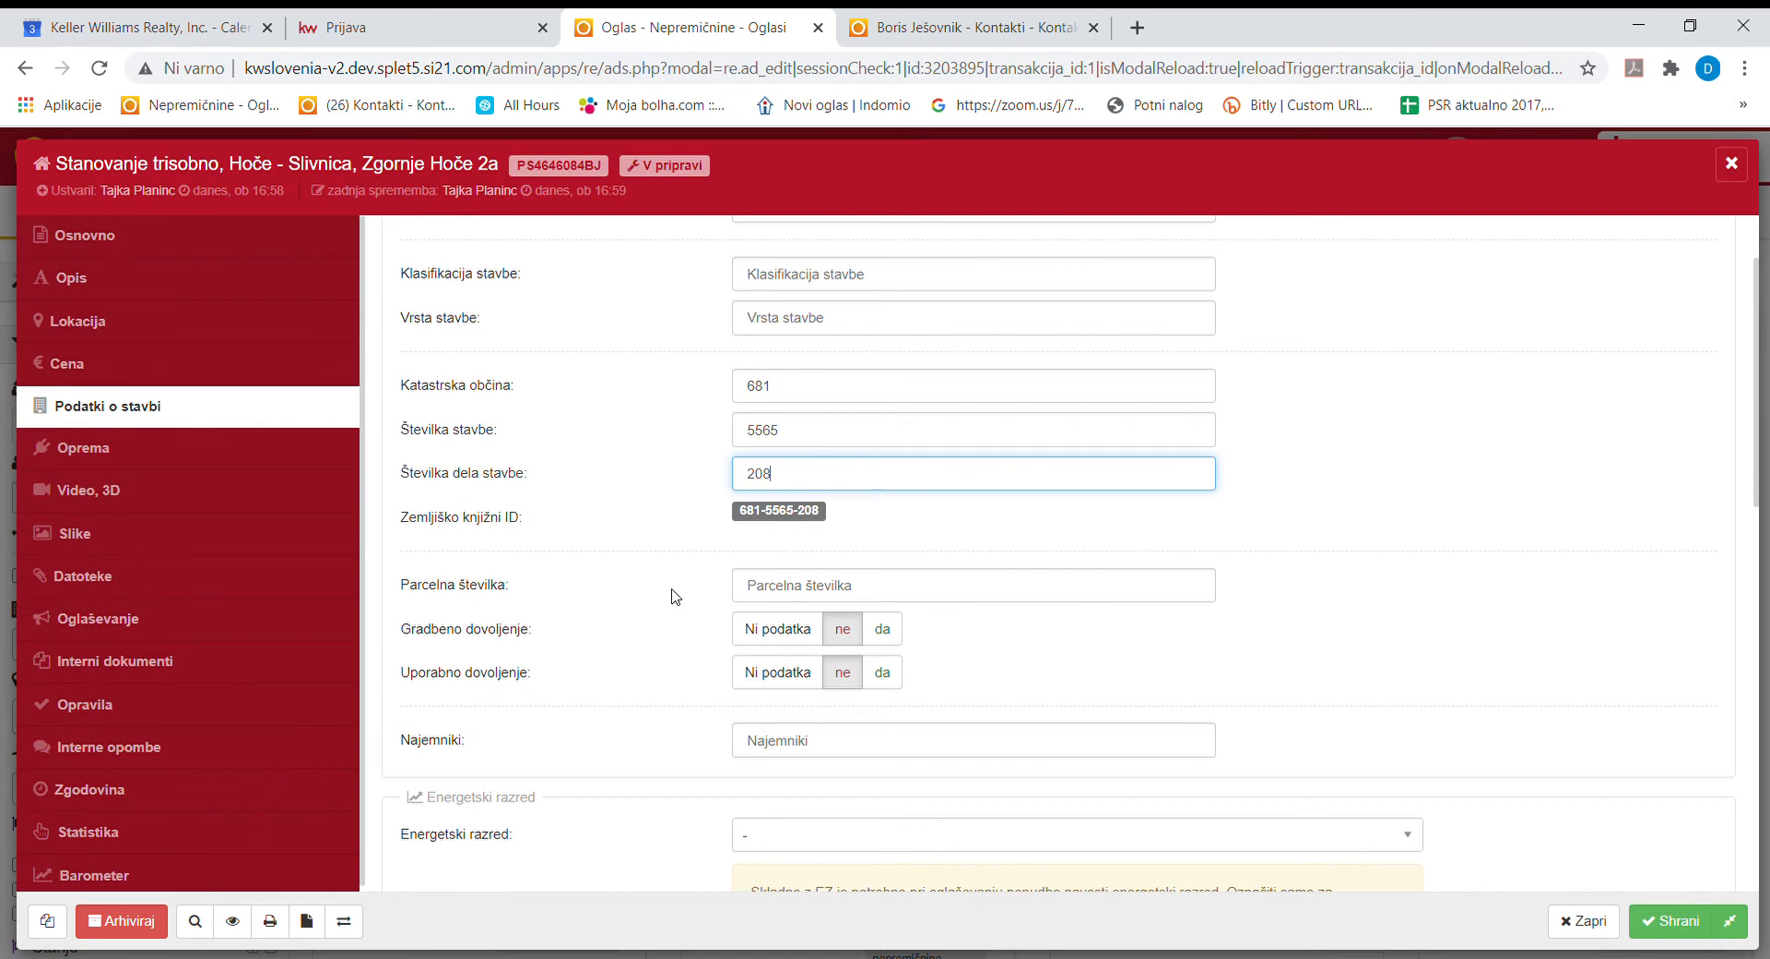
Save the building data and open the Oprema checklist.
left_click(656, 559)
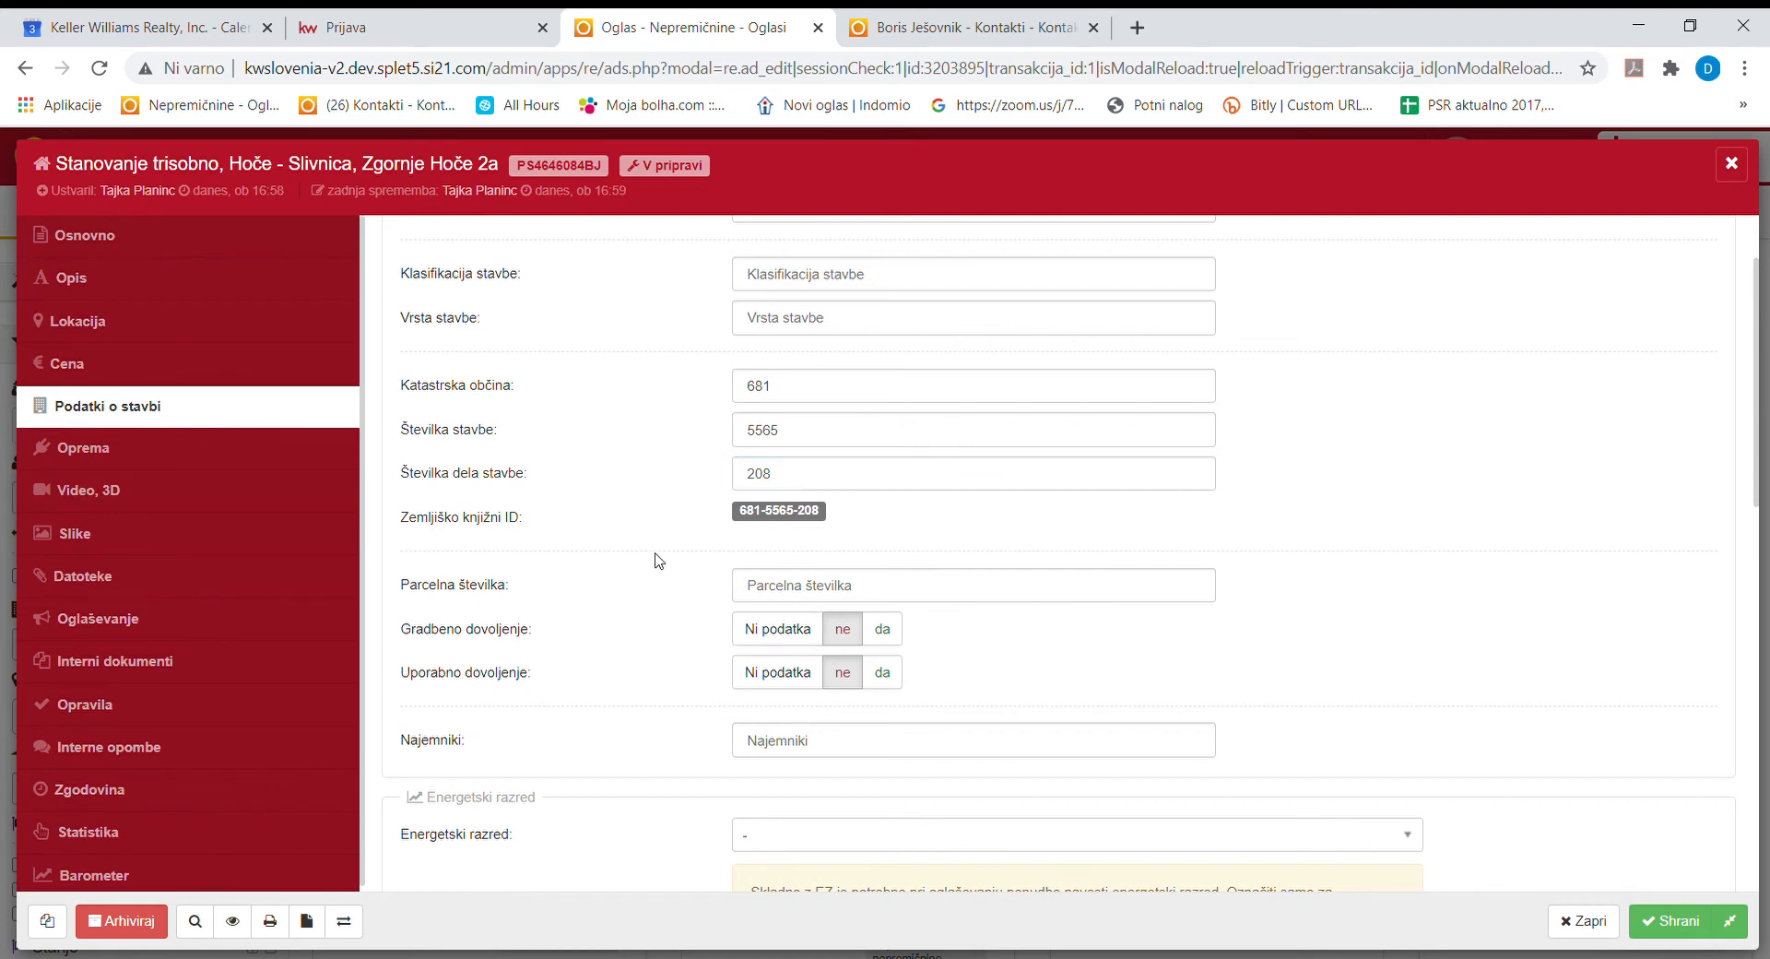
left_click(1670, 920)
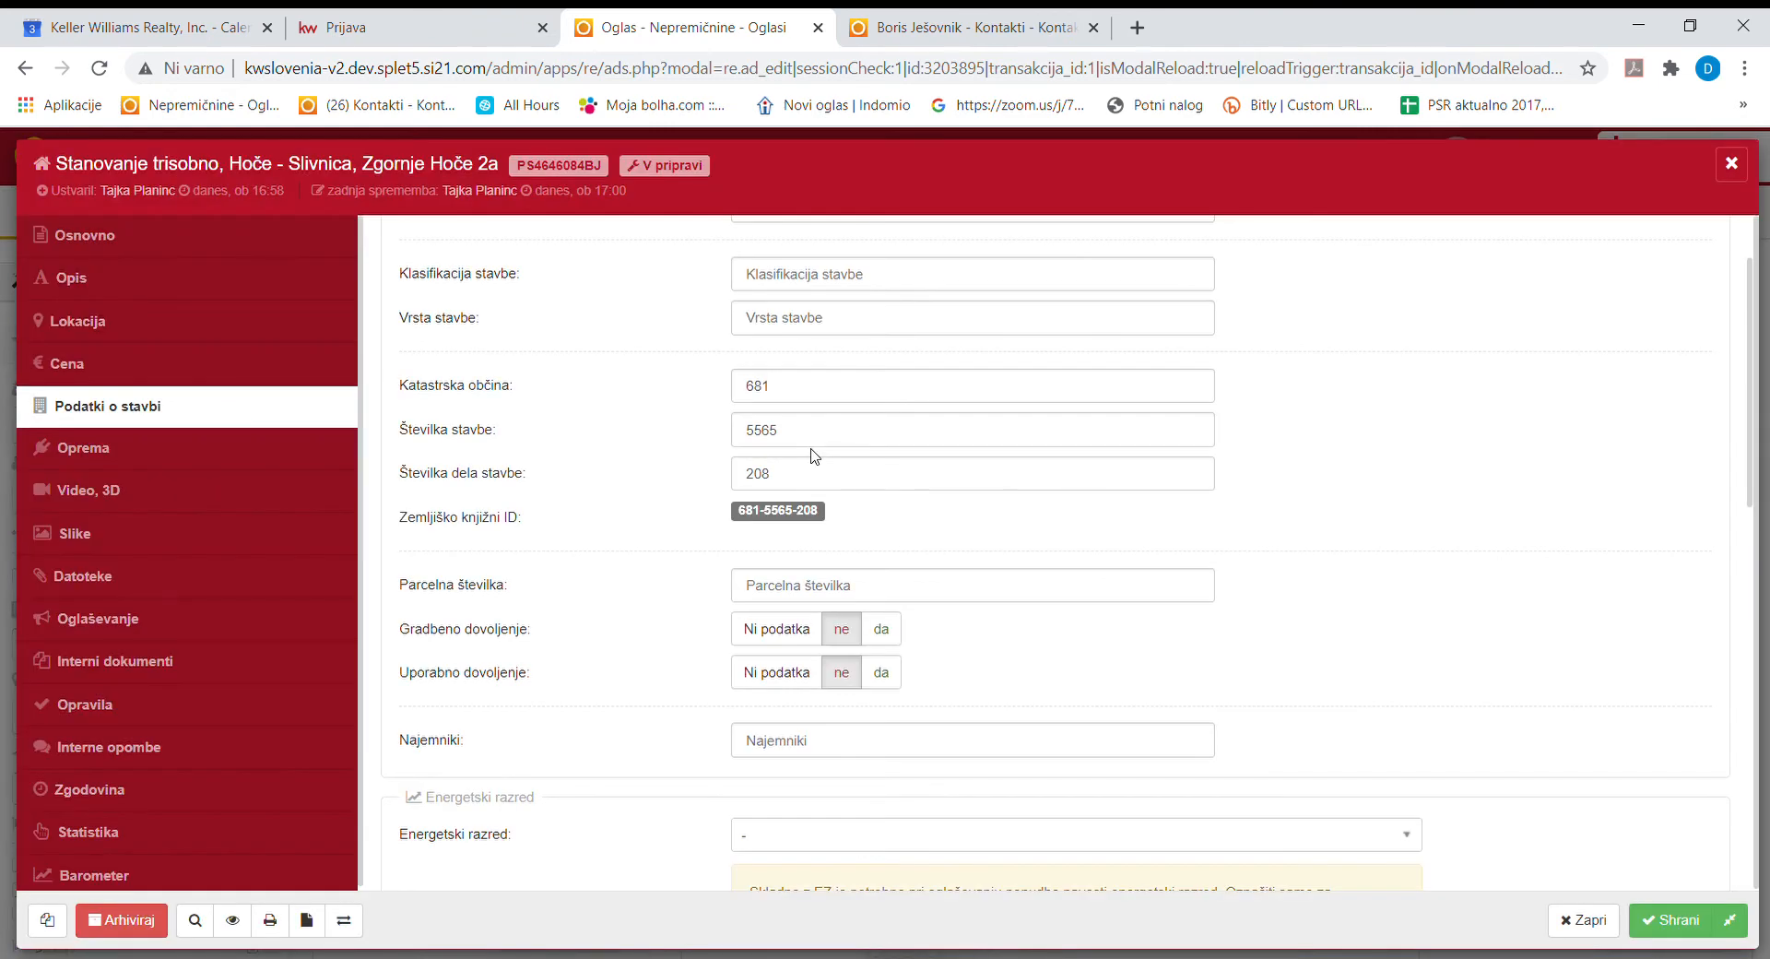
left_click(237, 457)
Tick zemljiška knjiga, clear terasa, and mark klima and utekočinjeni naftni plin heating.
scroll(623, 482, "up", 1)
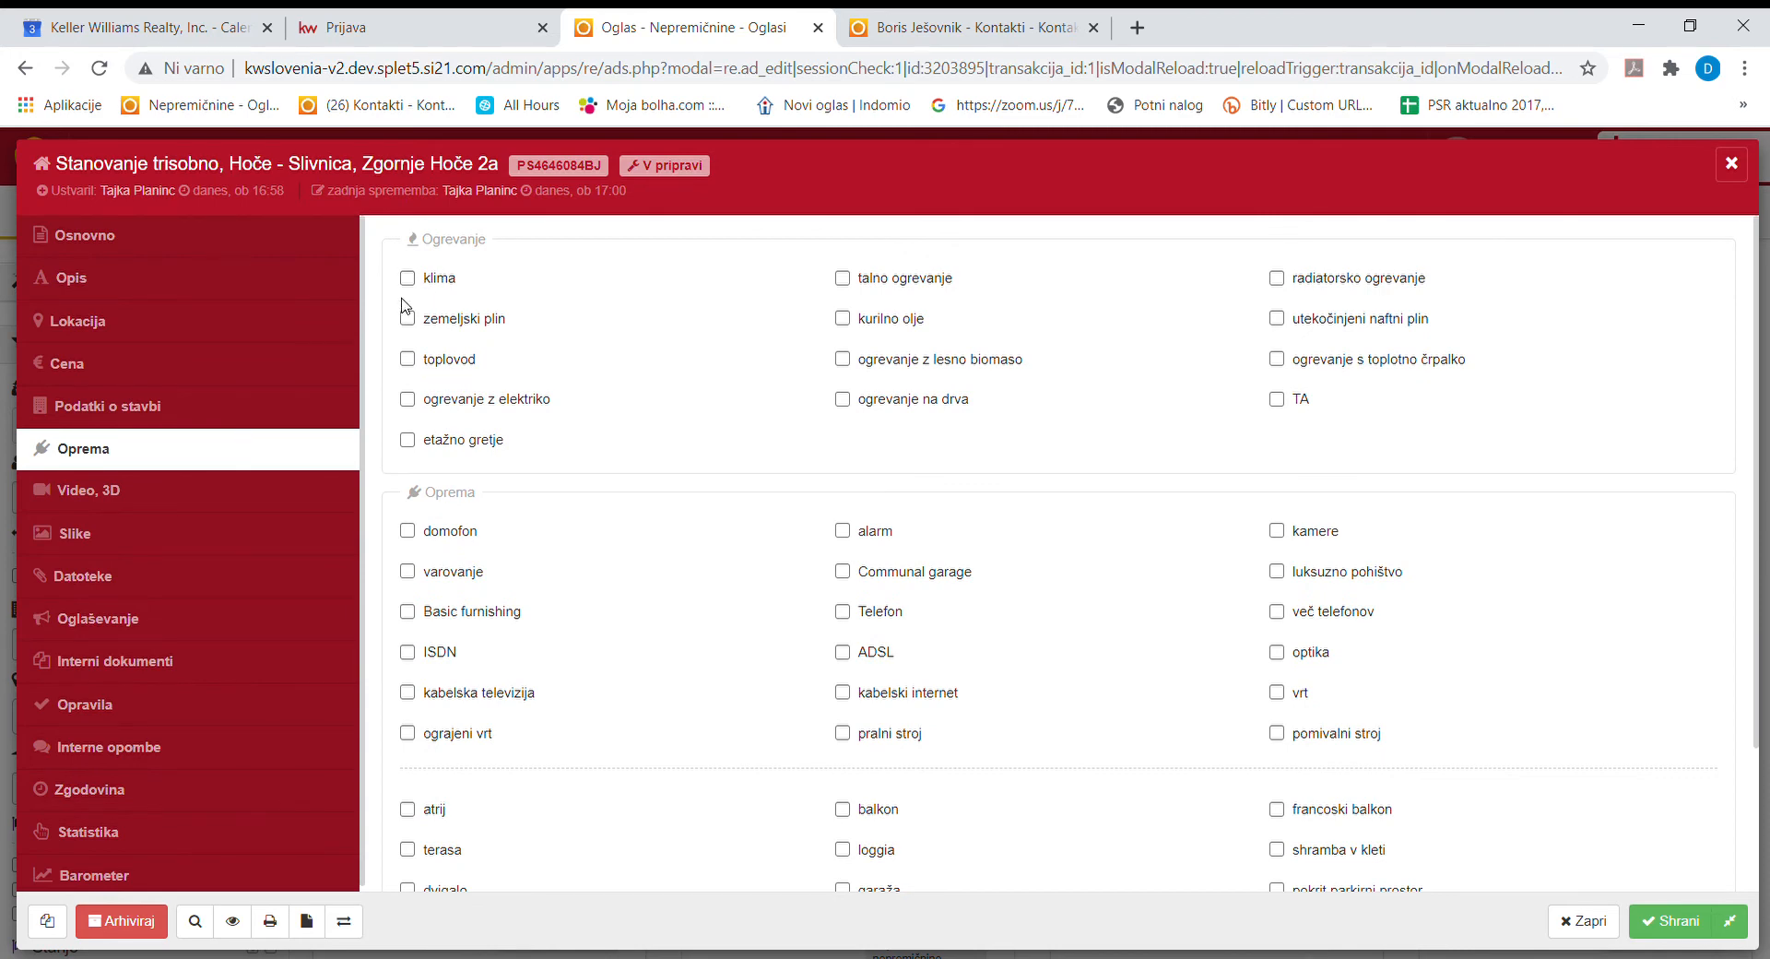
scroll(864, 576, "down", 2)
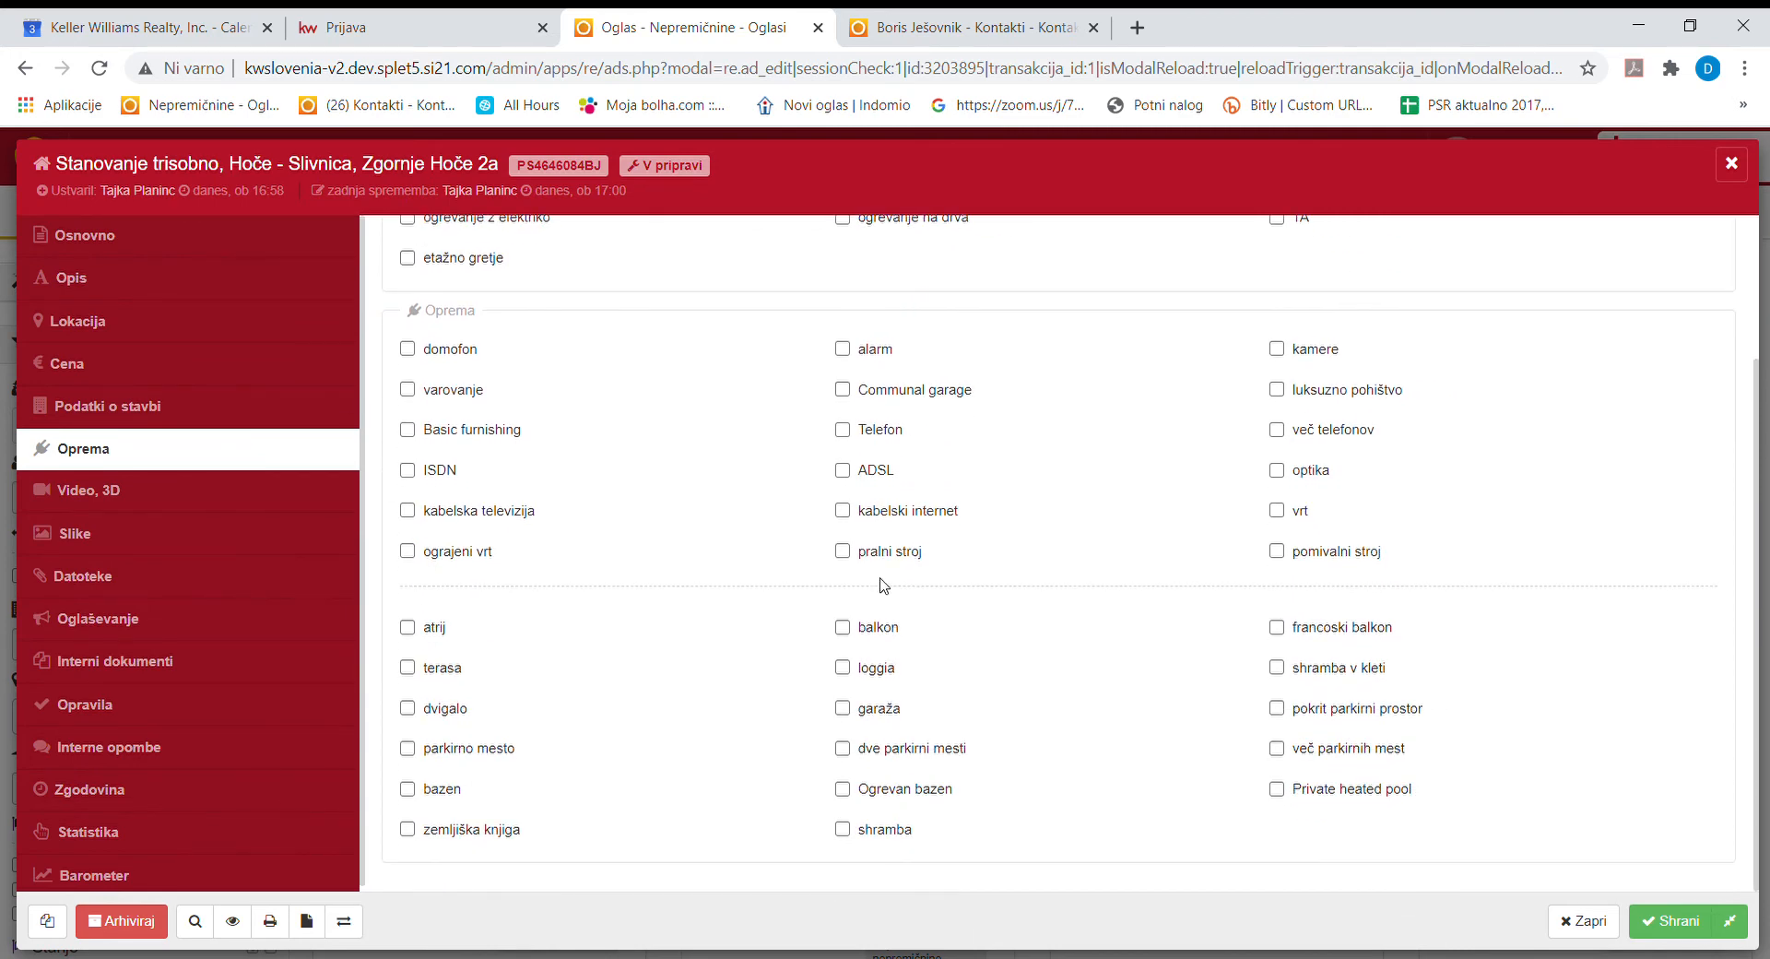
left_click(411, 831)
left_click(406, 672)
scroll(645, 756, "up", 2)
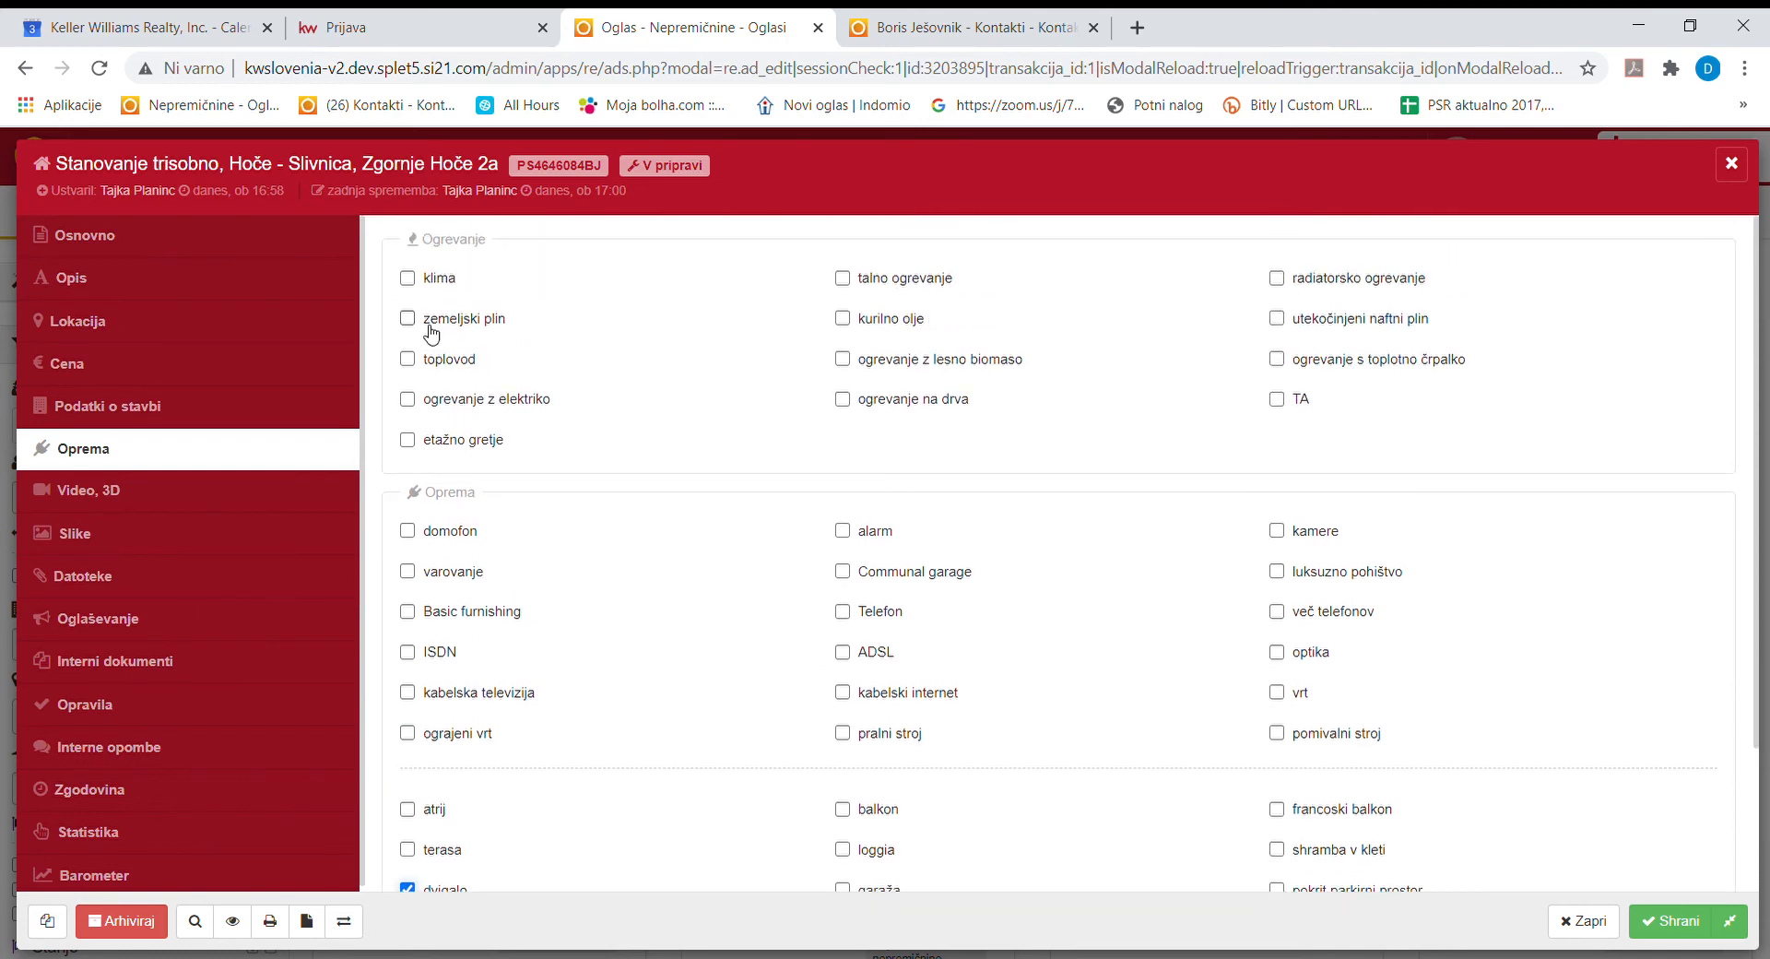
left_click(408, 279)
left_click(1278, 319)
Tick domofon, Telefon, kabelska televizija, kabelski internet, shramba v kleti and balkon, then save.
scroll(725, 747, "down", 1)
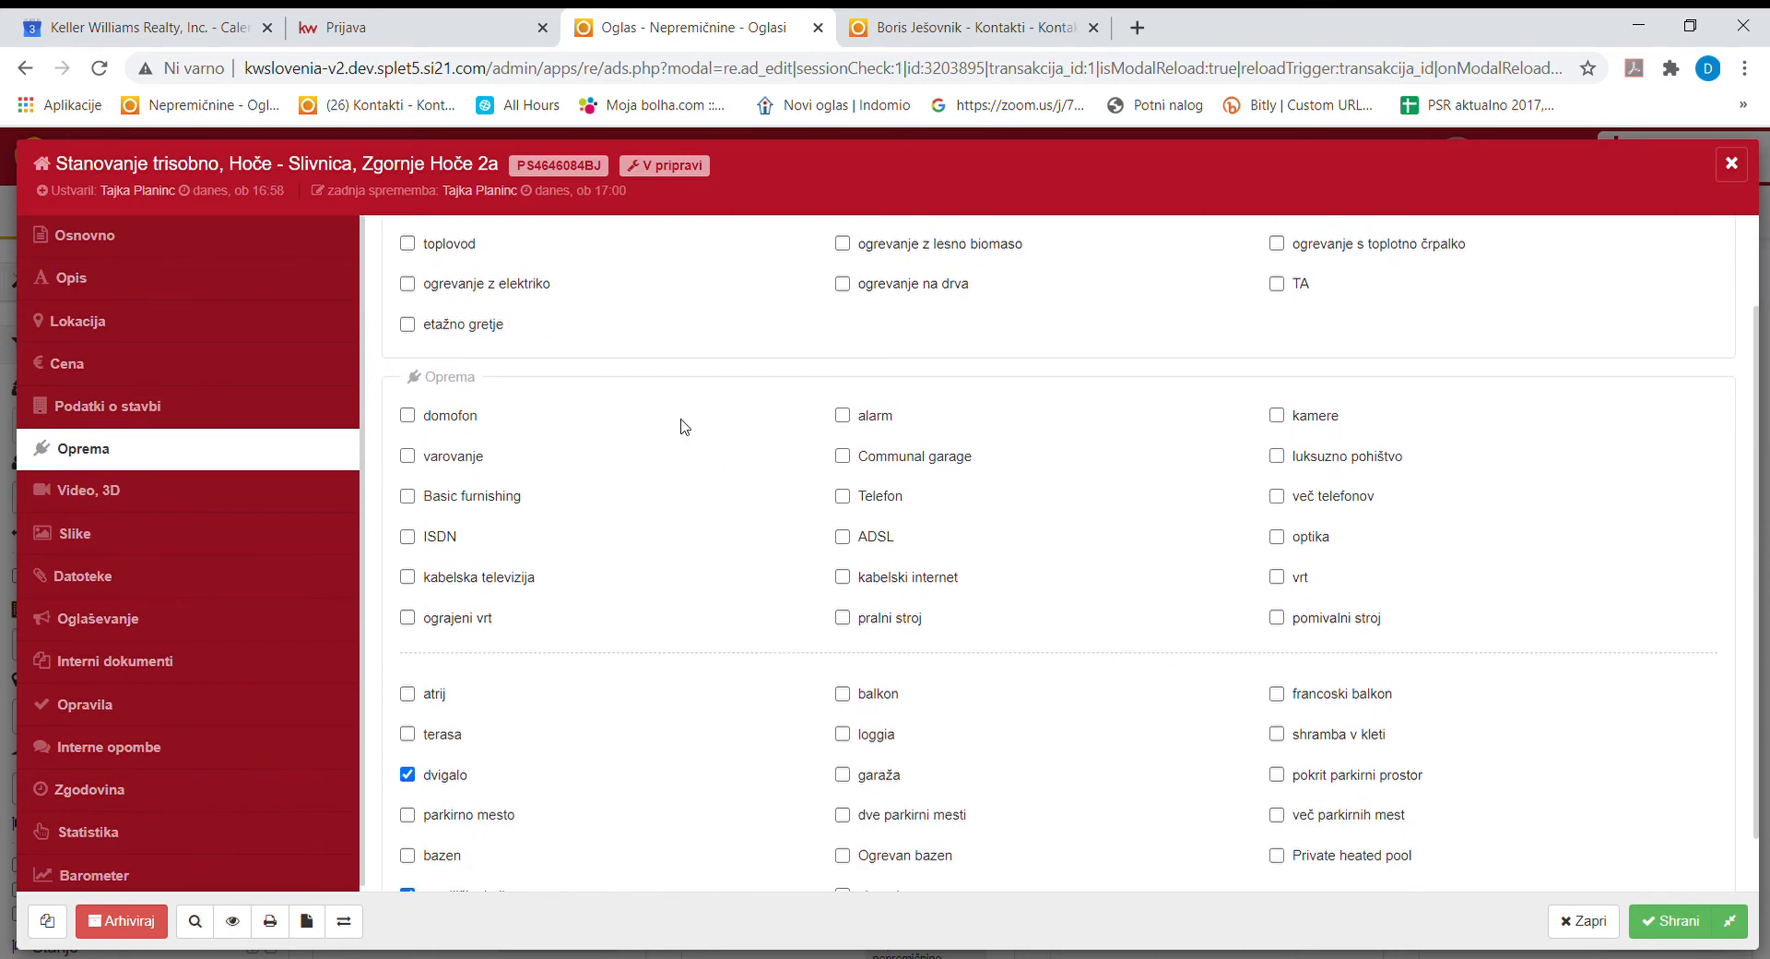
left_click(408, 416)
left_click(843, 497)
left_click(407, 579)
left_click(842, 579)
scroll(1014, 669, "down", 1)
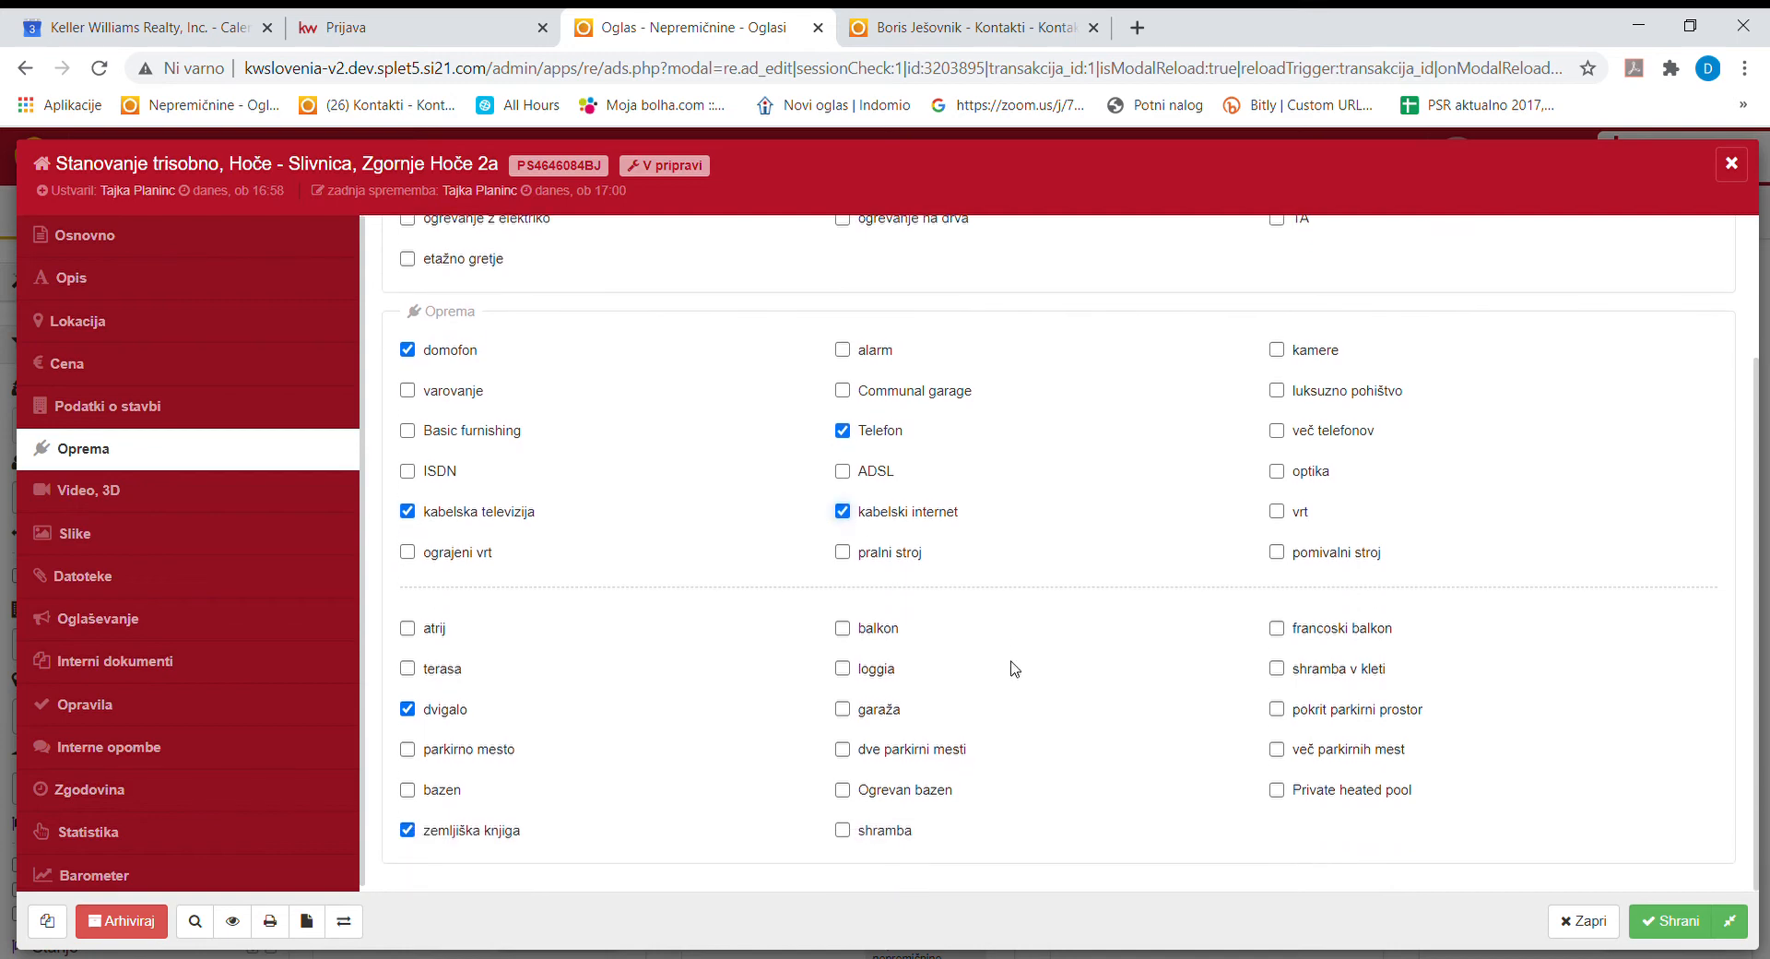
left_click(1277, 667)
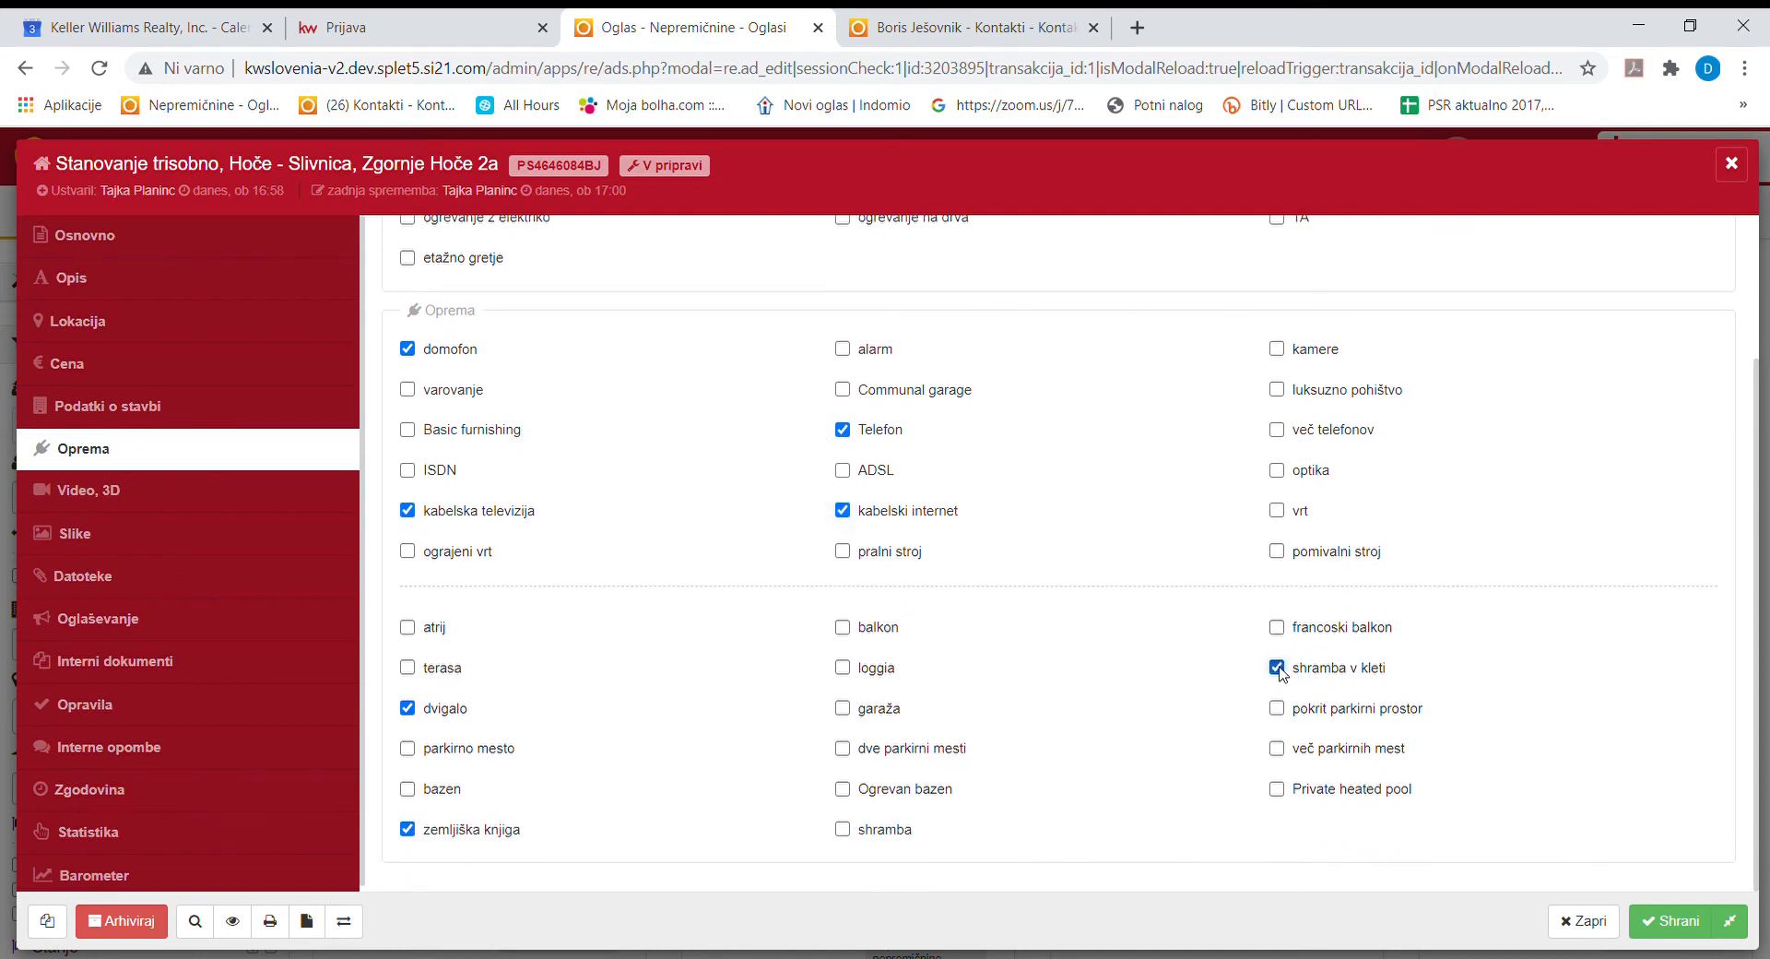
left_click(857, 630)
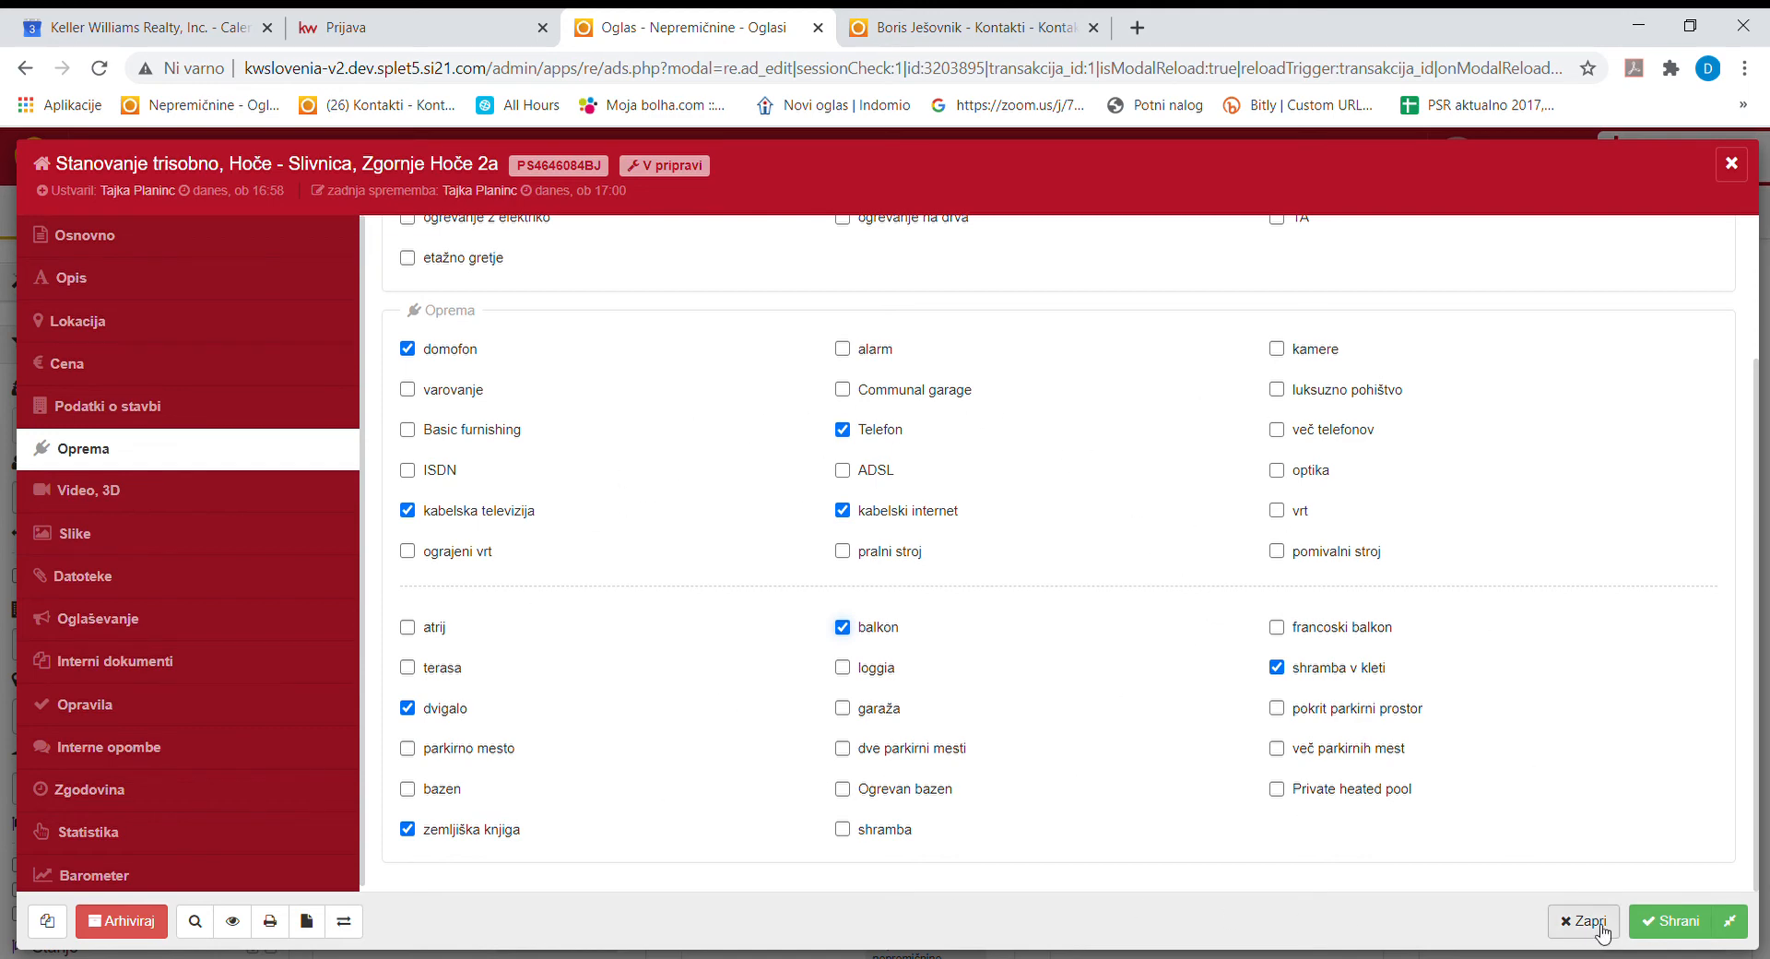
left_click(1671, 921)
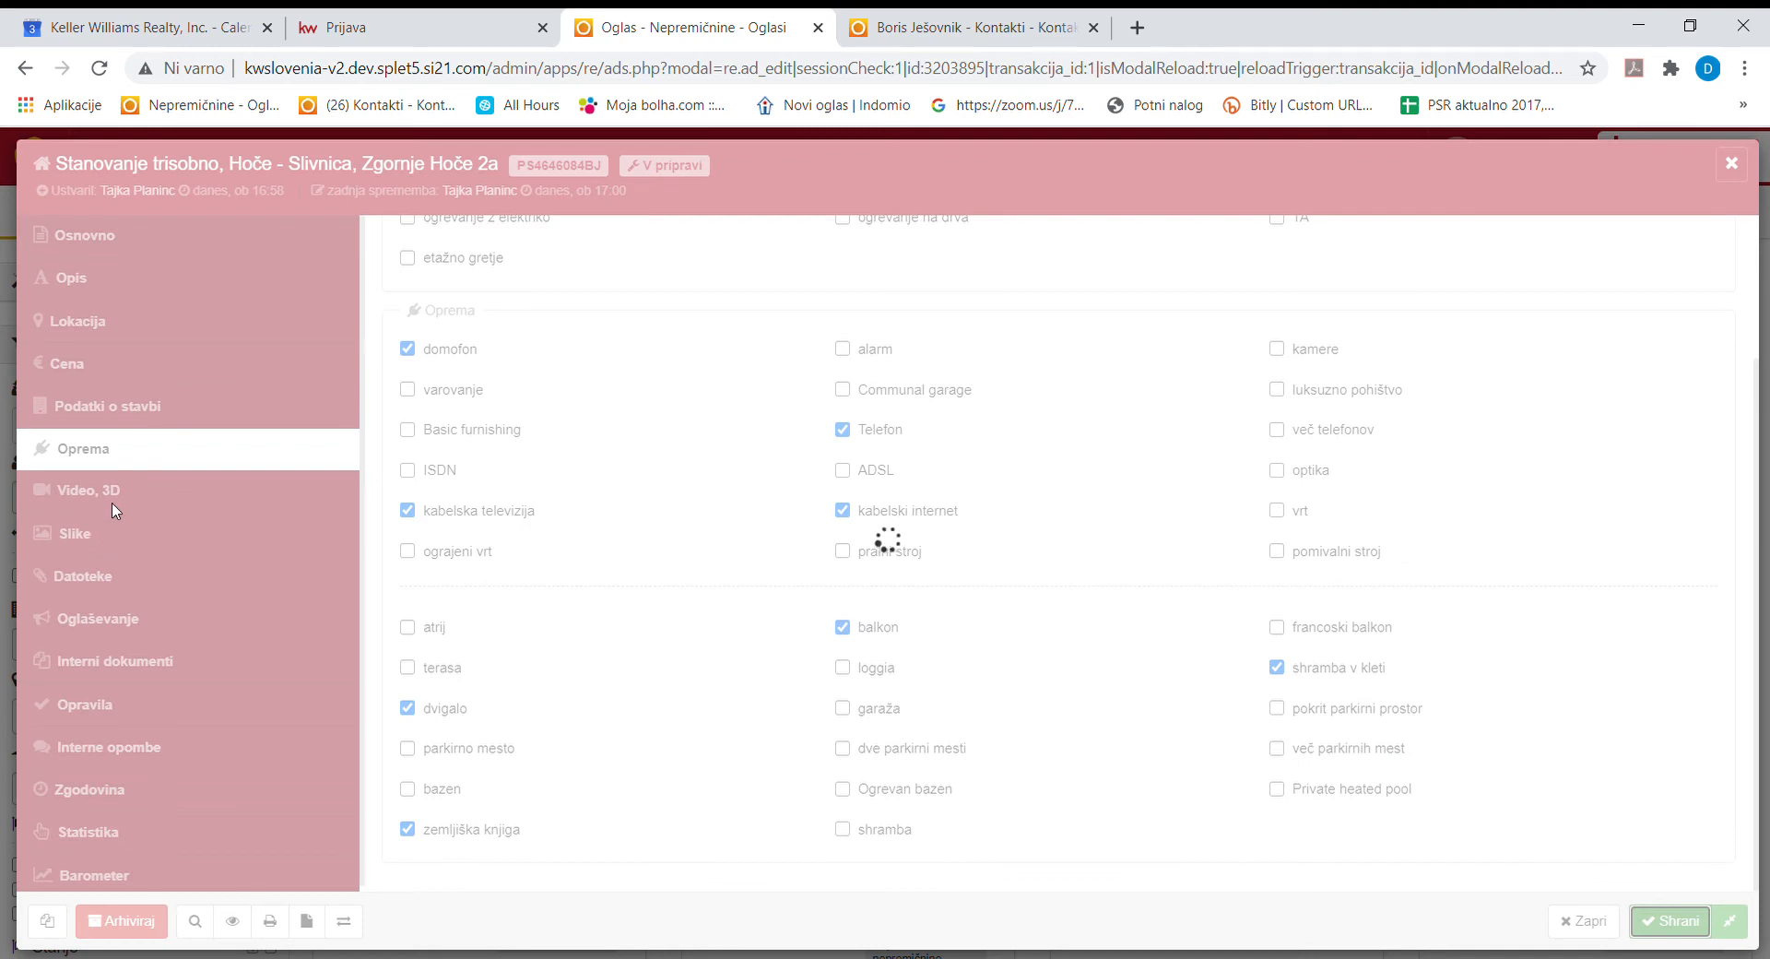
Leave the Video, 3D YouTube Video ID empty and move on to the Slike section.
left_click(120, 498)
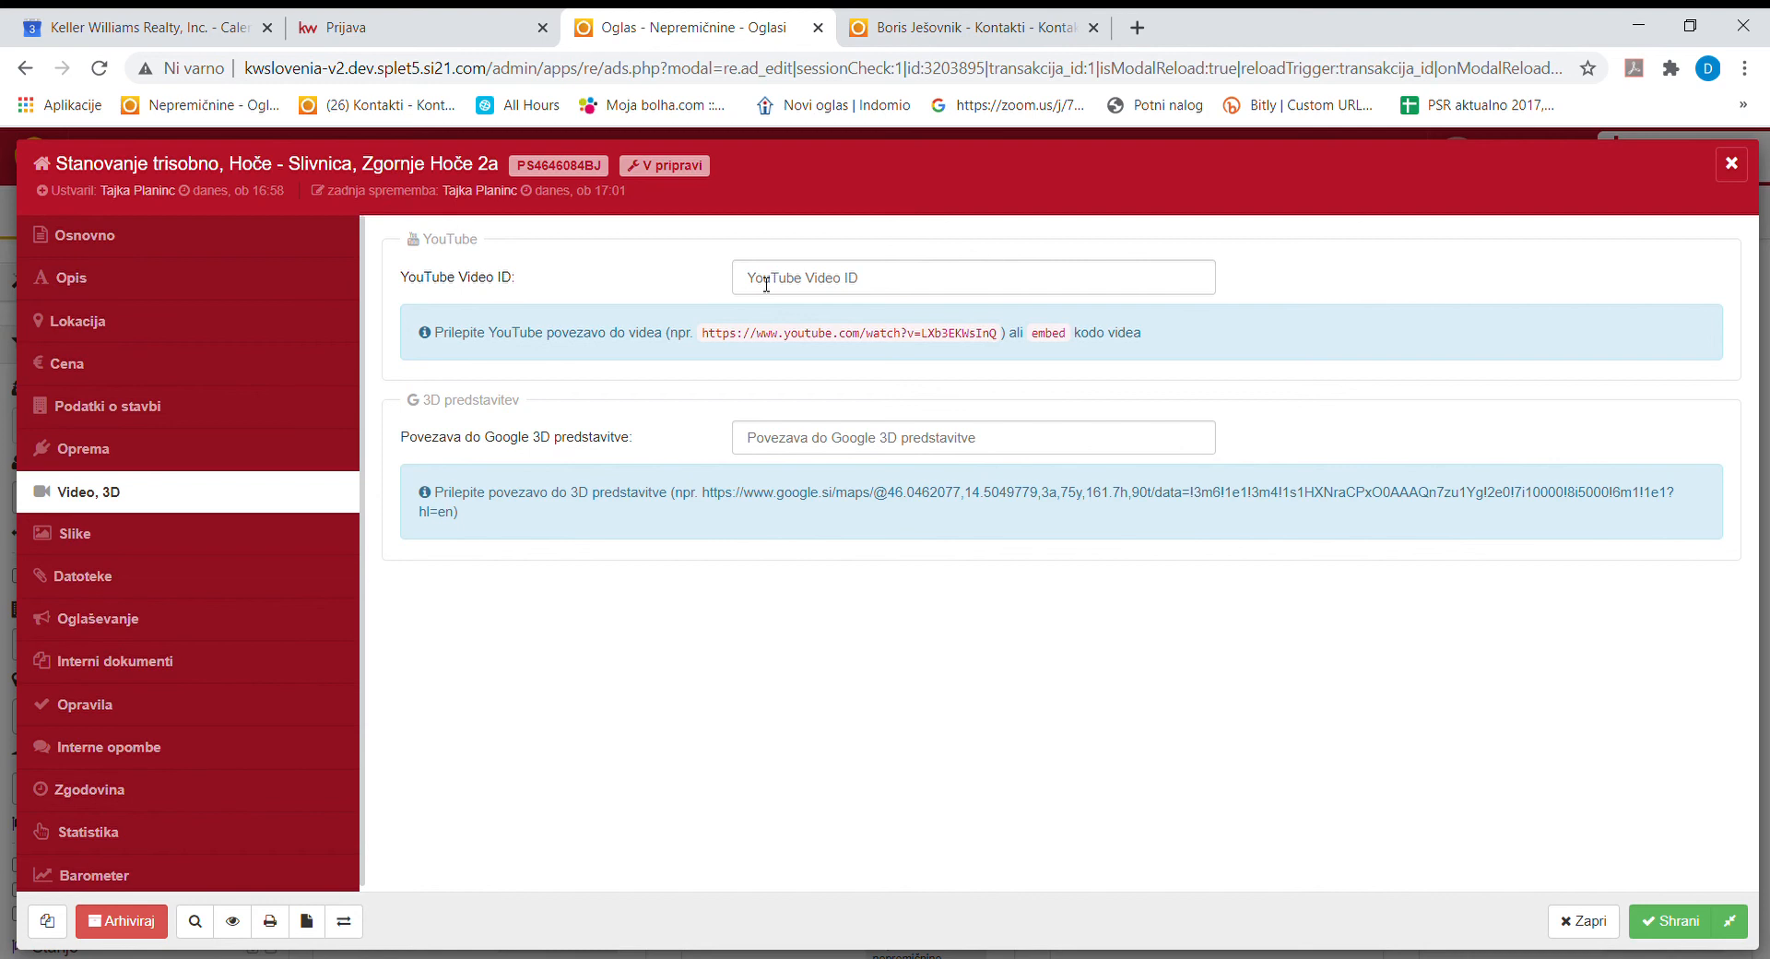
left_click(766, 284)
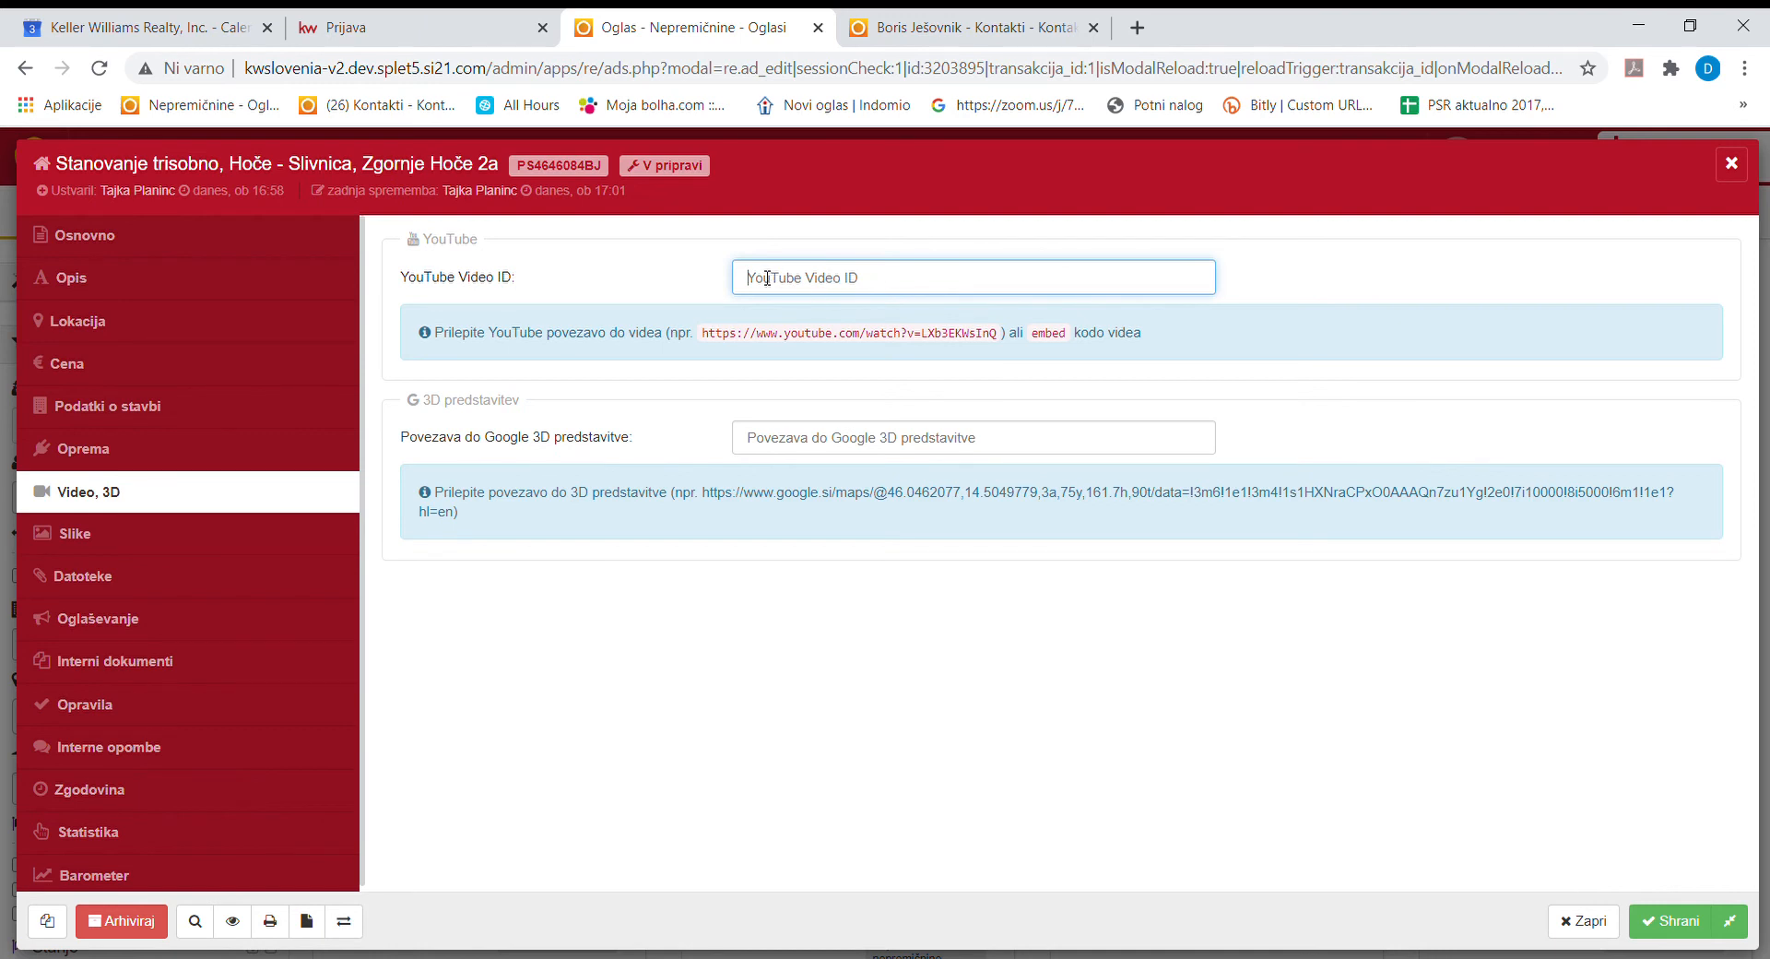
left_click(198, 545)
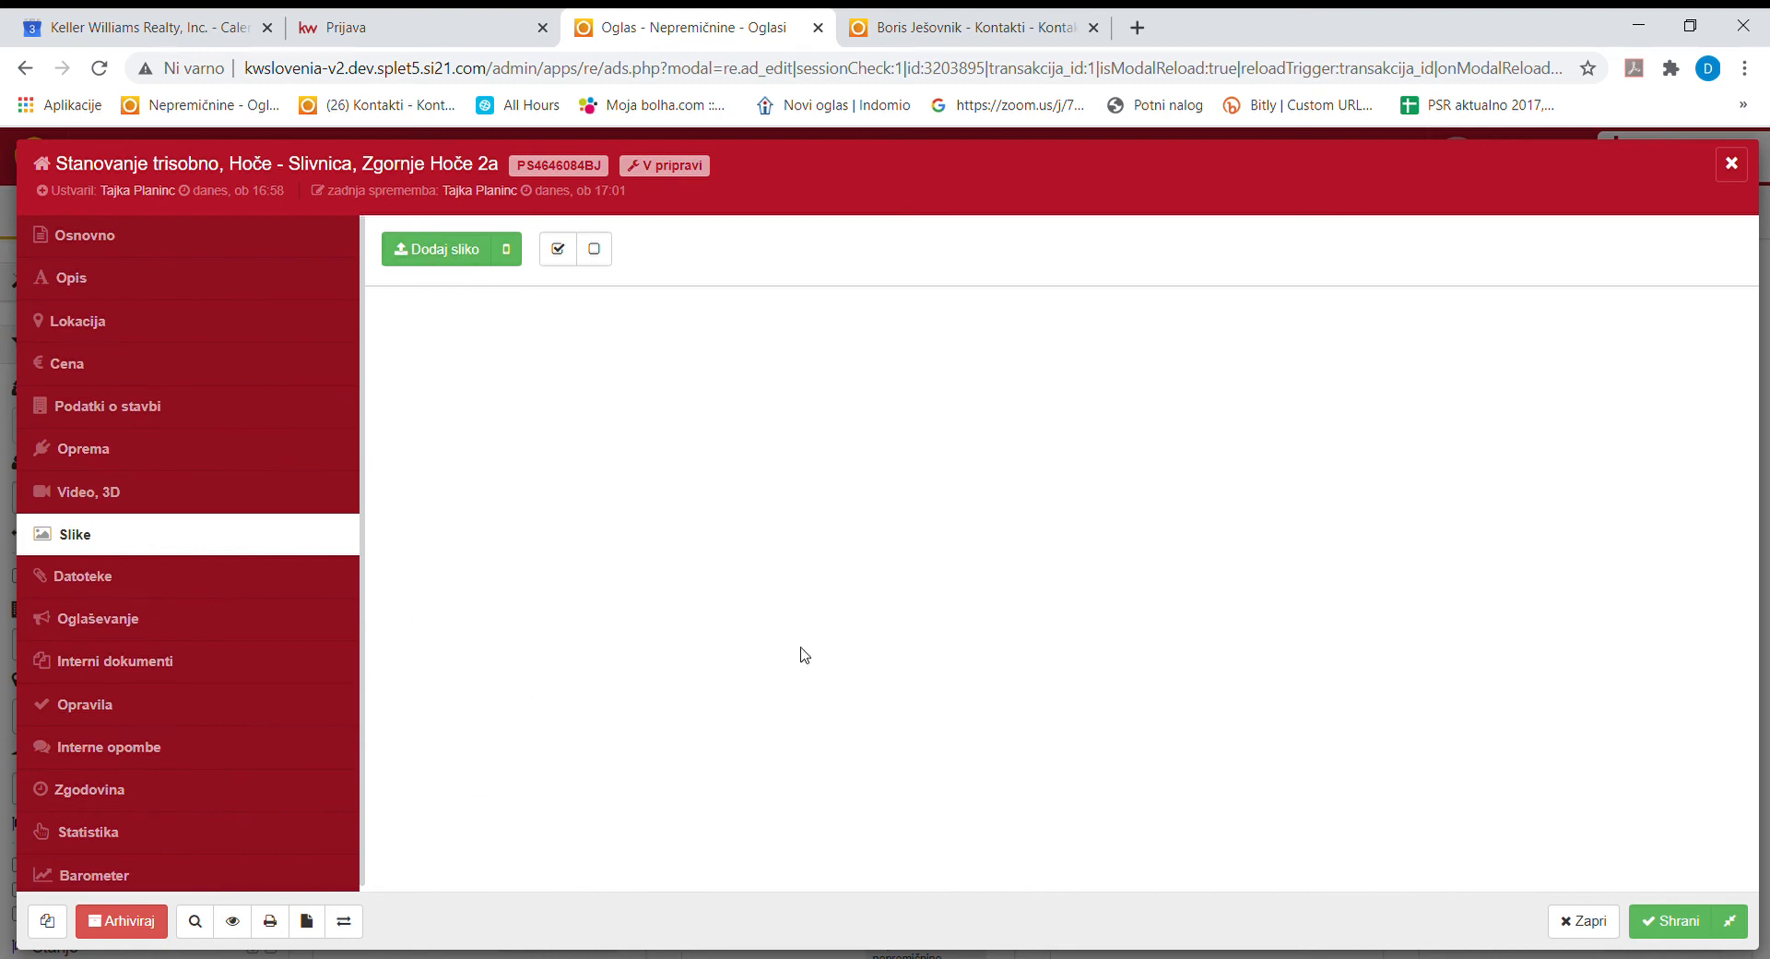
Cancel adding a photo via Dodaj sliko, then go to the Datoteke section.
left_click(431, 261)
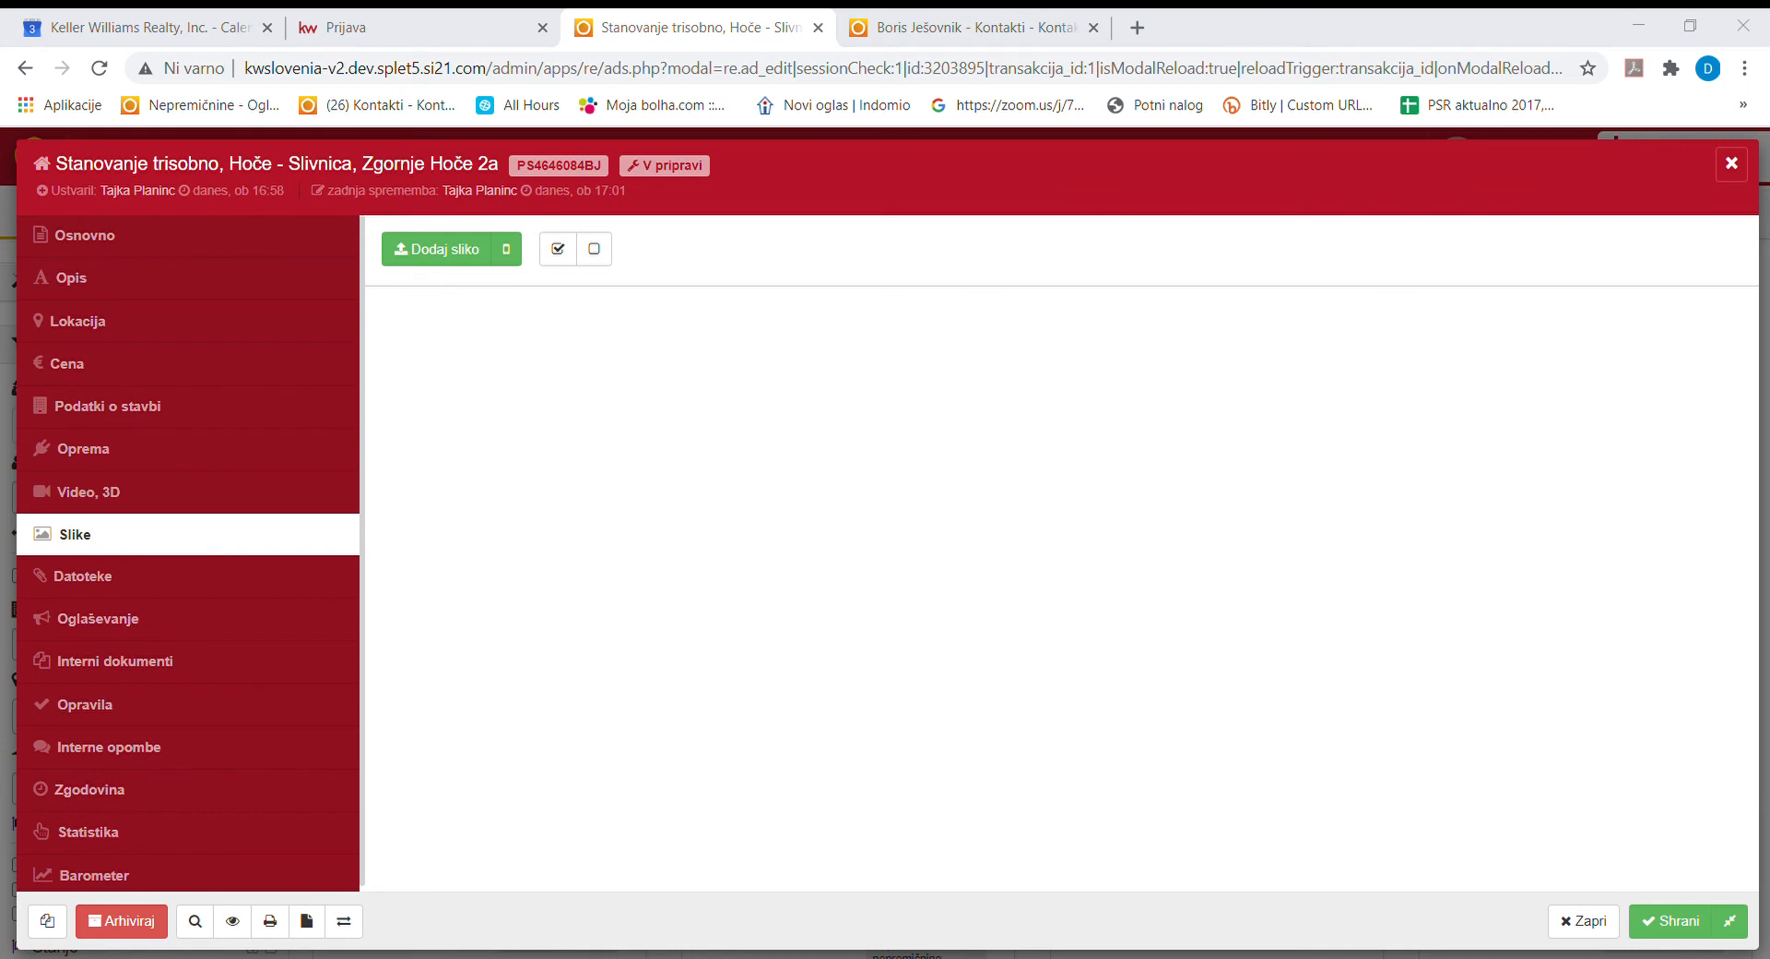
left_click(442, 250)
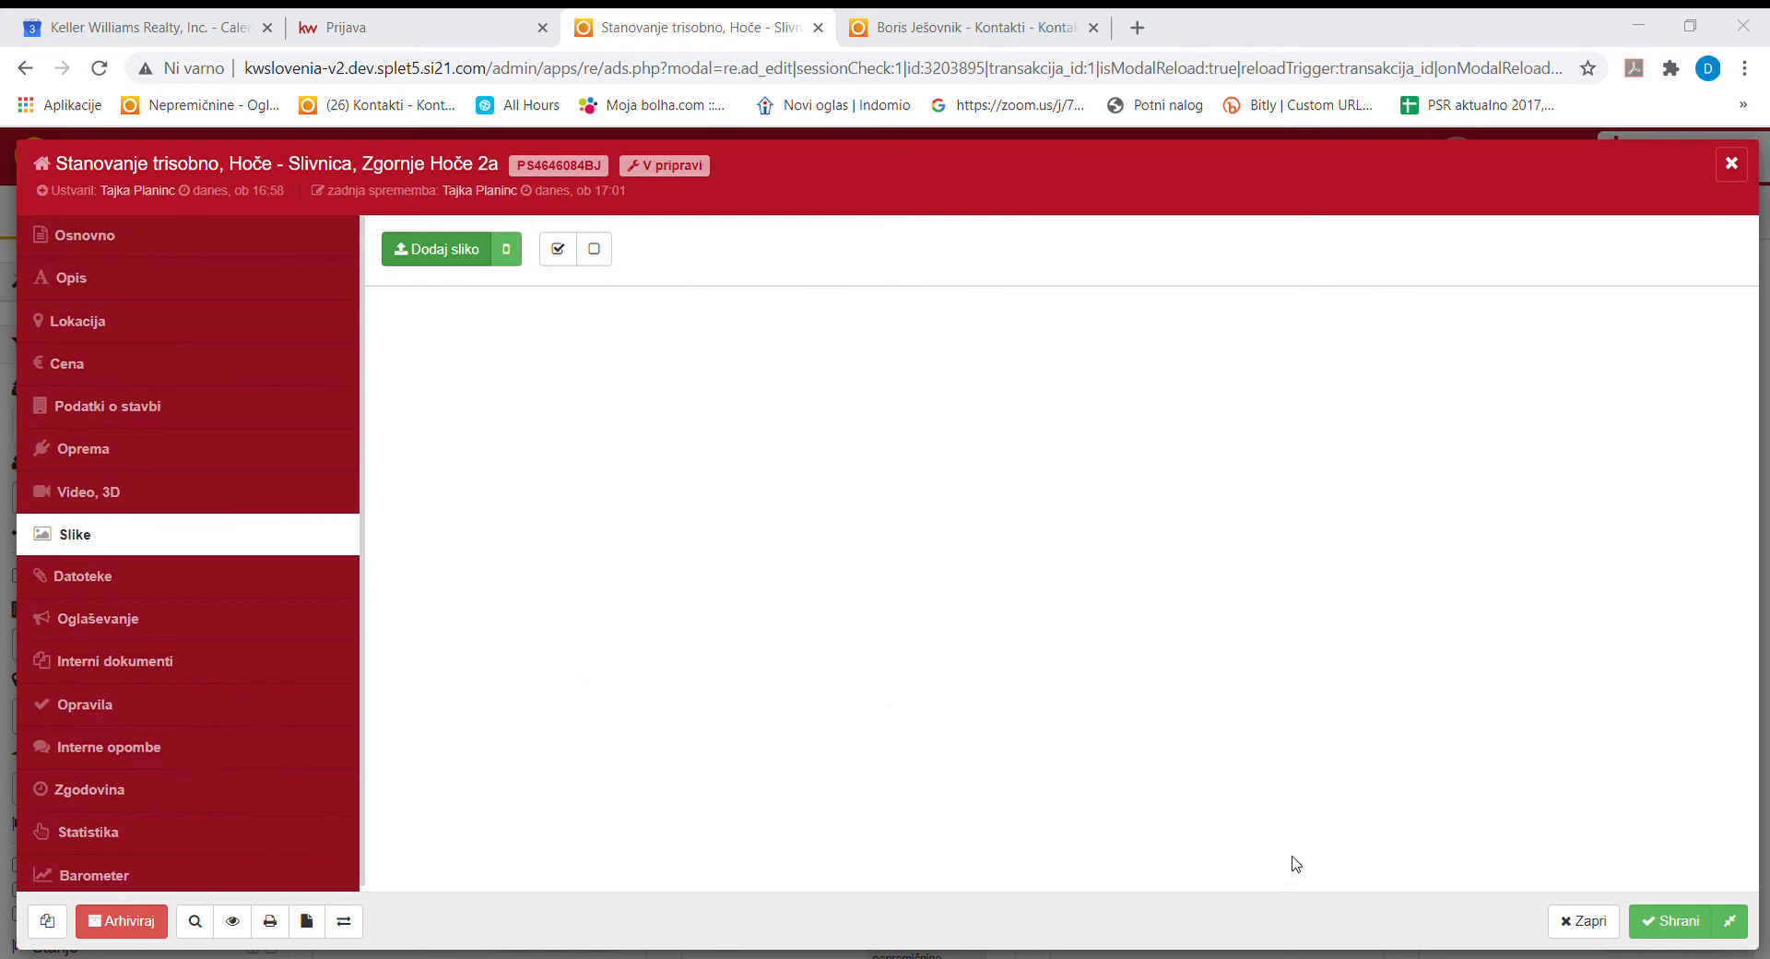
left_click(441, 260)
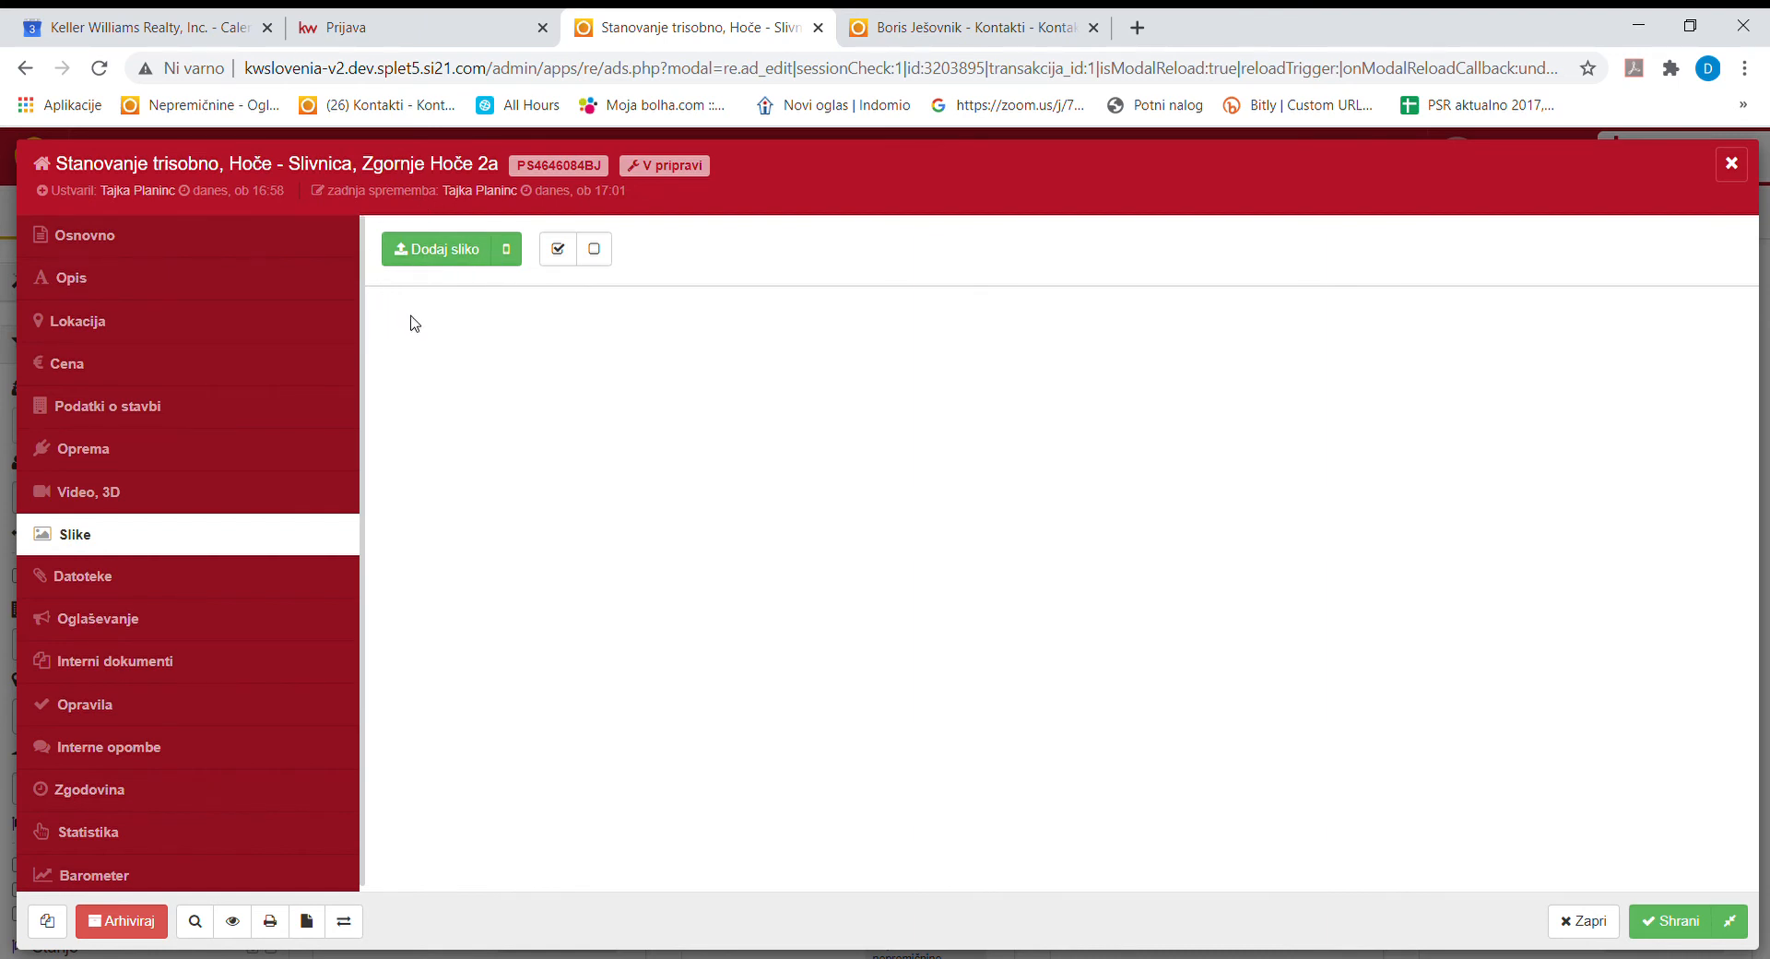
left_click(189, 580)
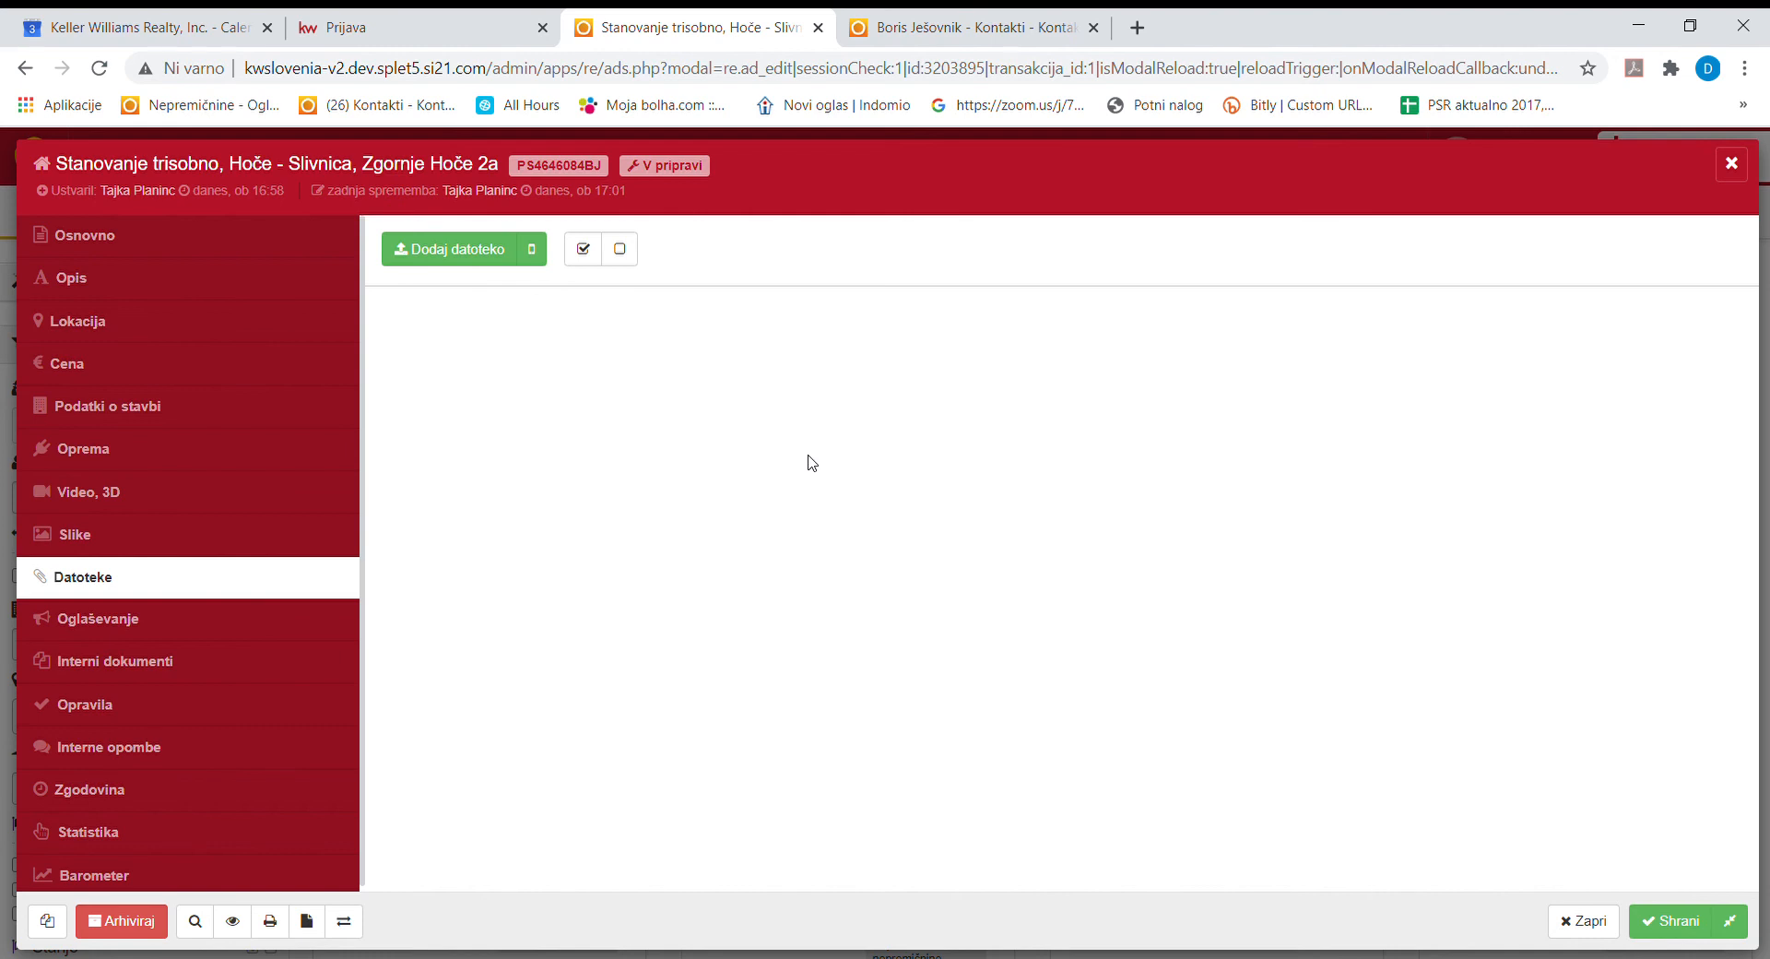
Open the listing's Oglaševanje section, showing publication 03.09.2020–03.06.2021 with status V pripravi.
left_click(251, 627)
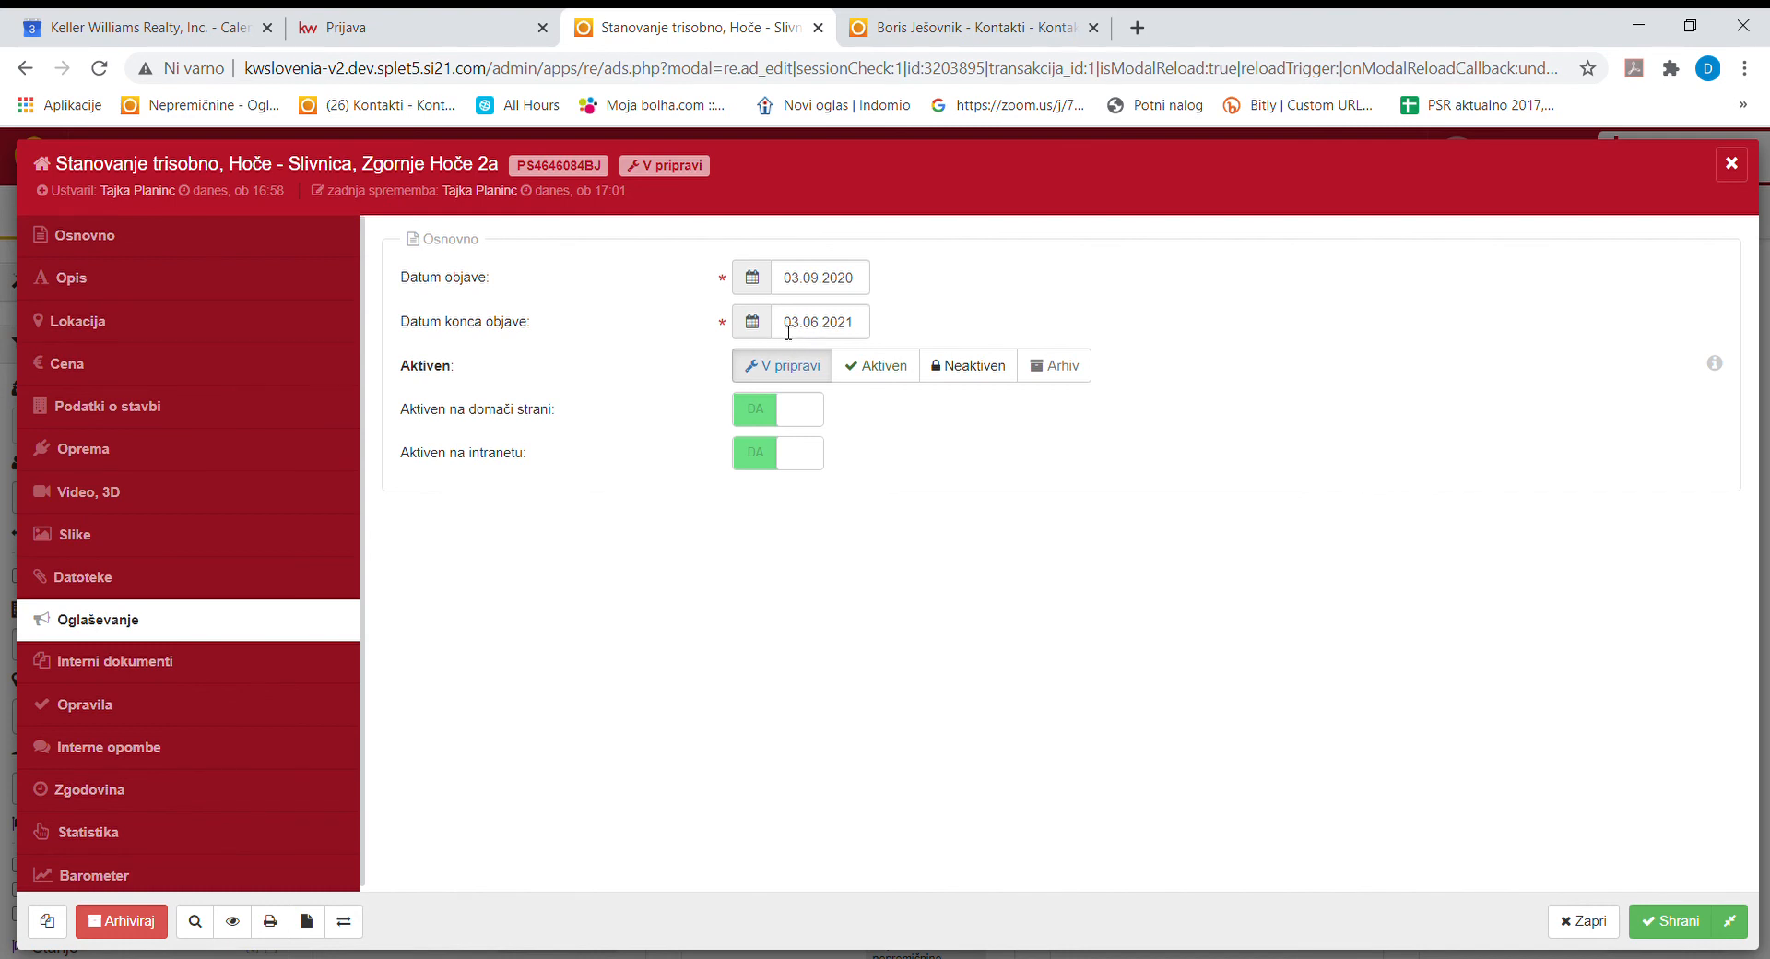
Upload a PDF file to the listing's Interni dokumenti.
left_click(124, 660)
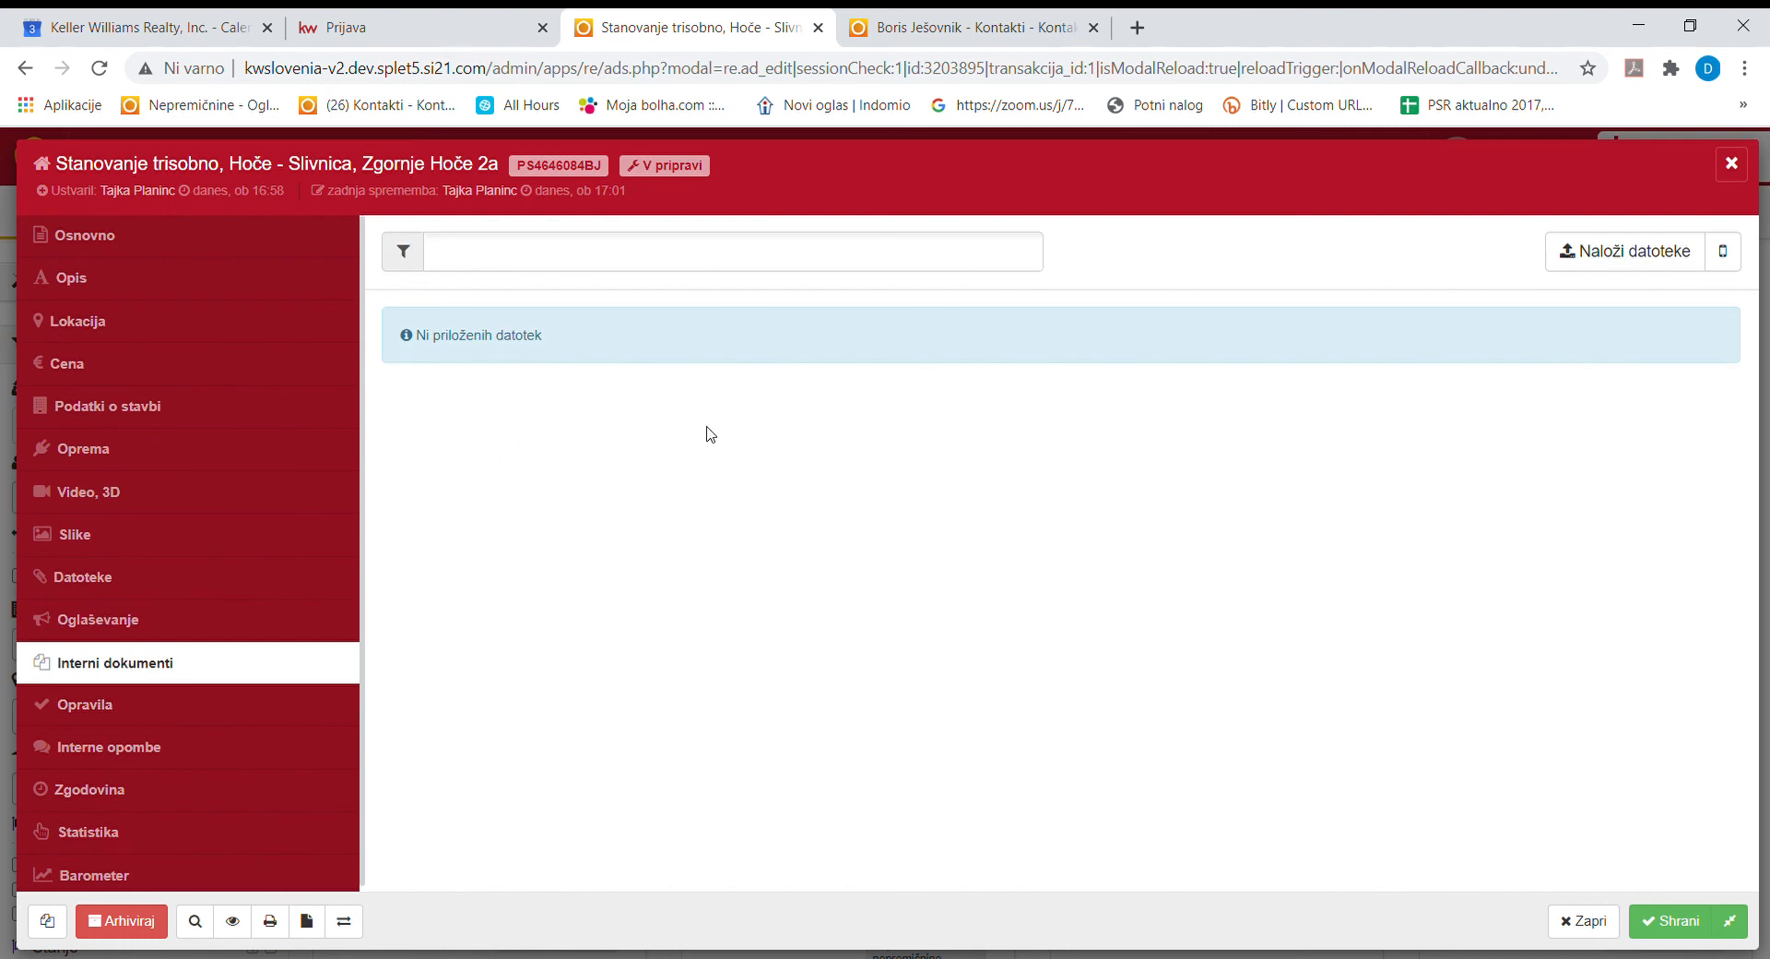
left_click(1620, 256)
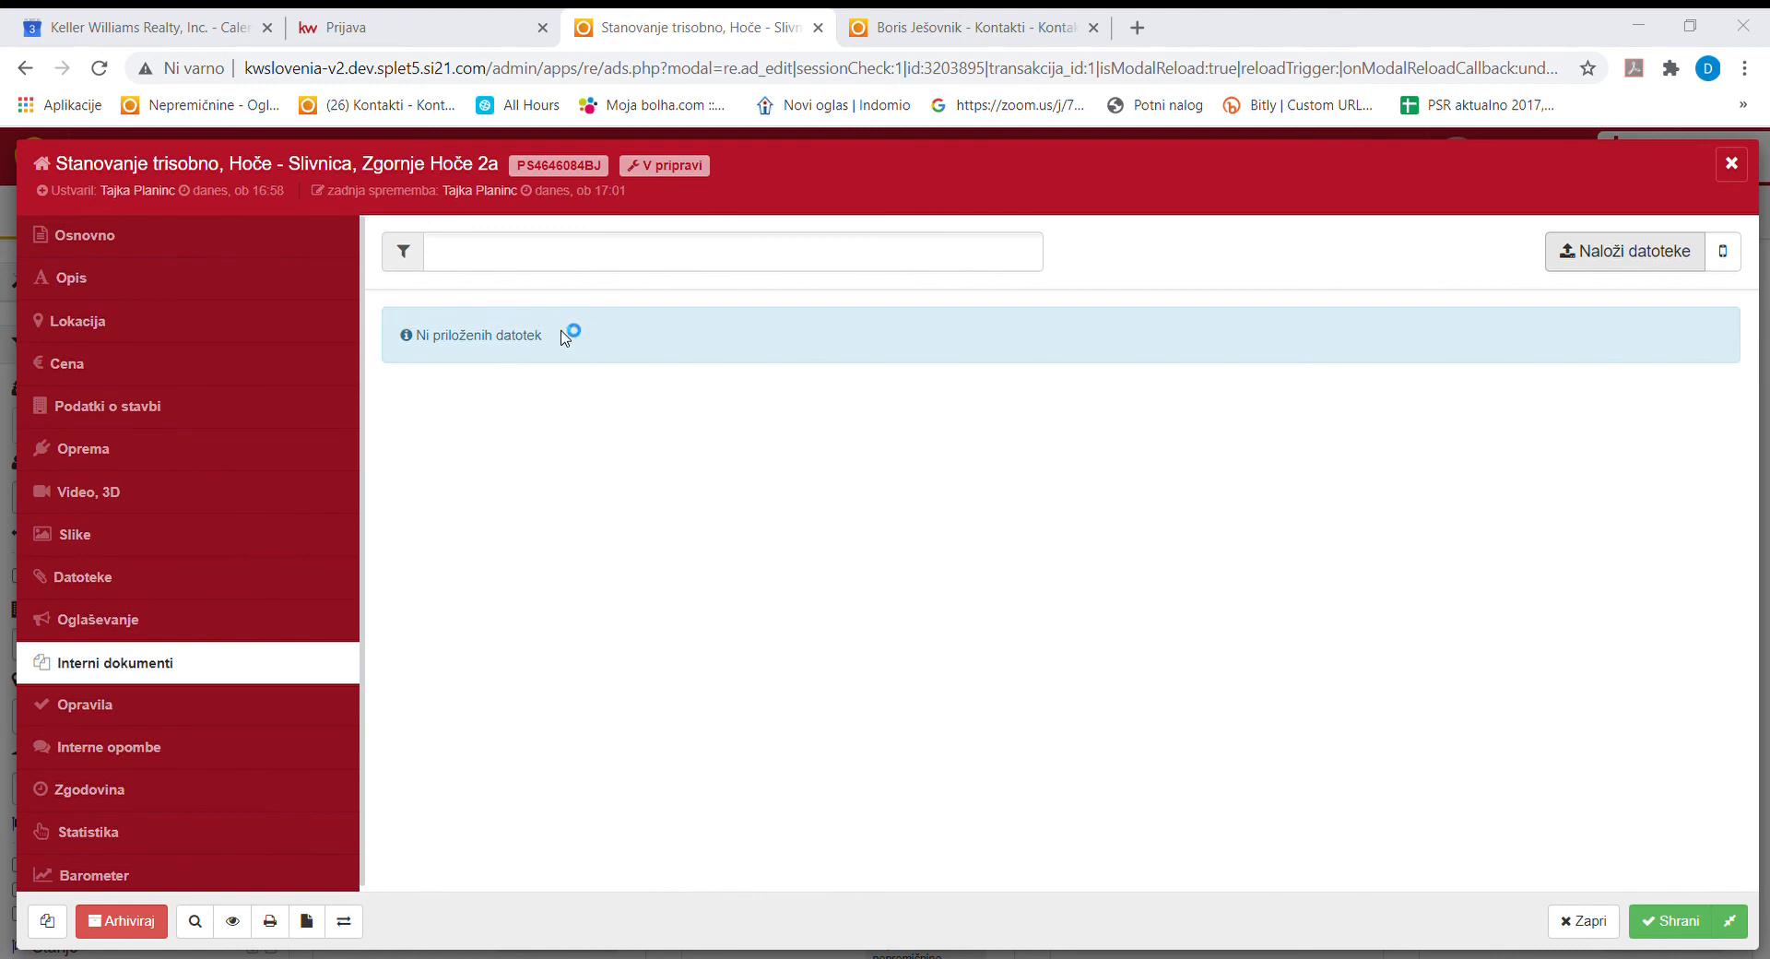
left_click(1181, 858)
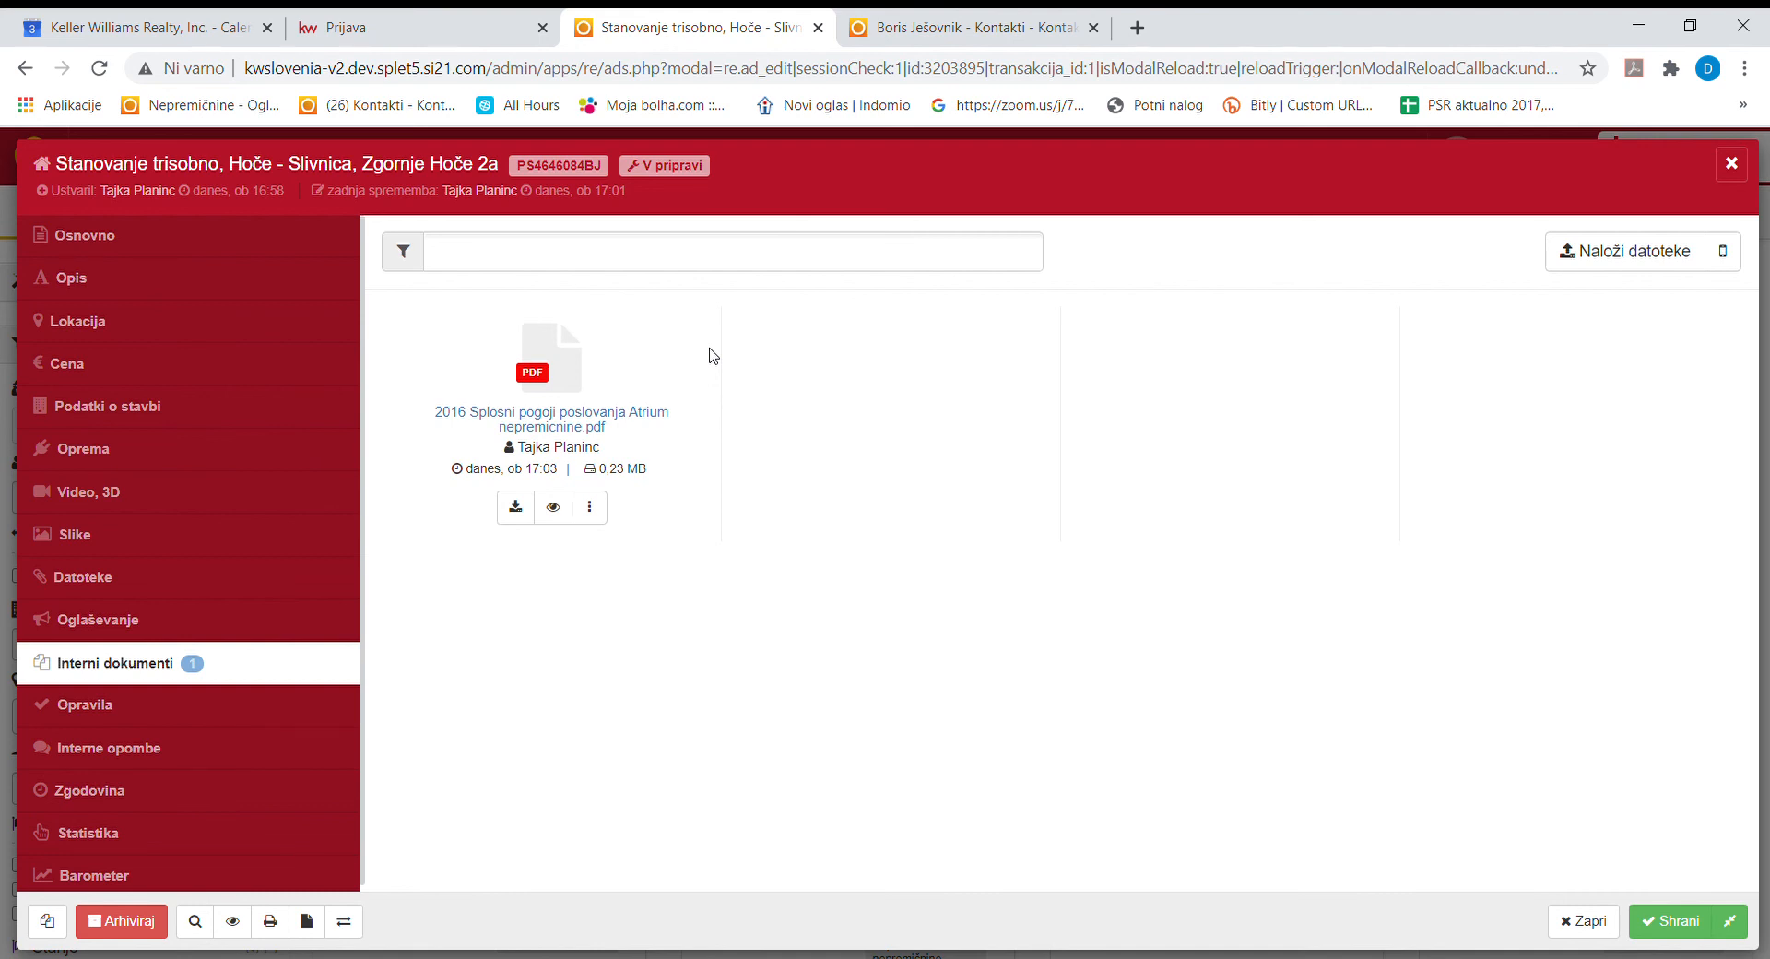
Rename the uploaded PDF to Posredniska-pogodba.pdf.
left_click(589, 506)
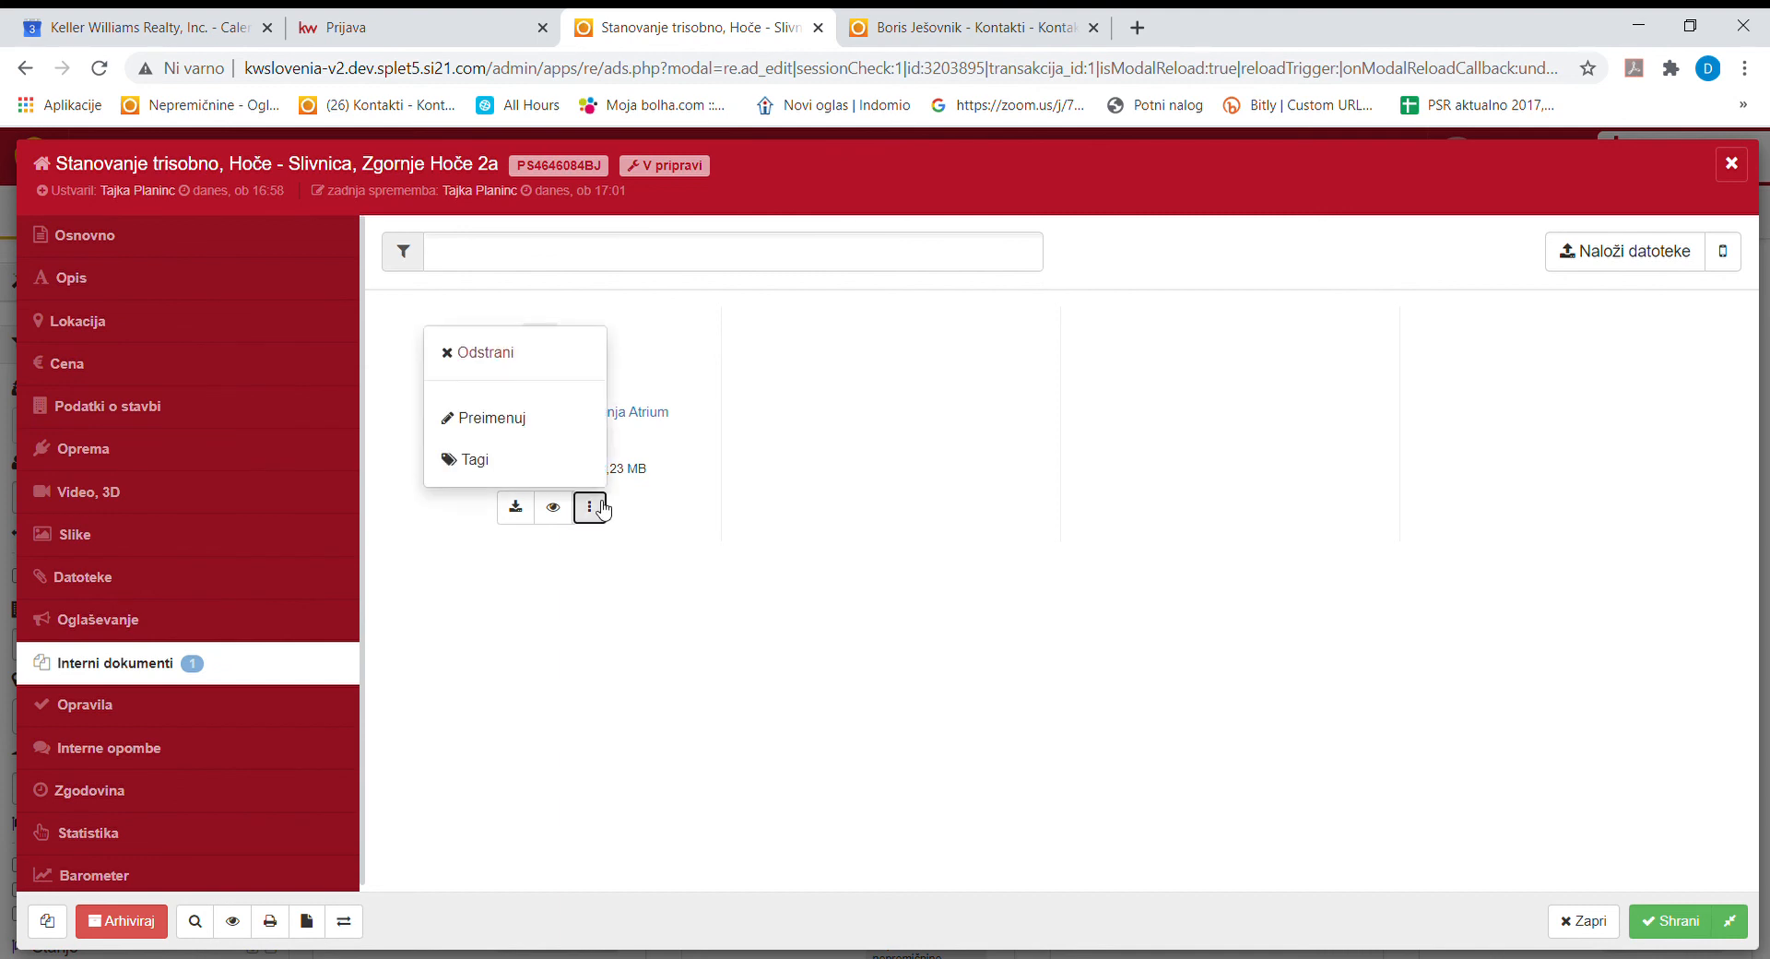
left_click(535, 424)
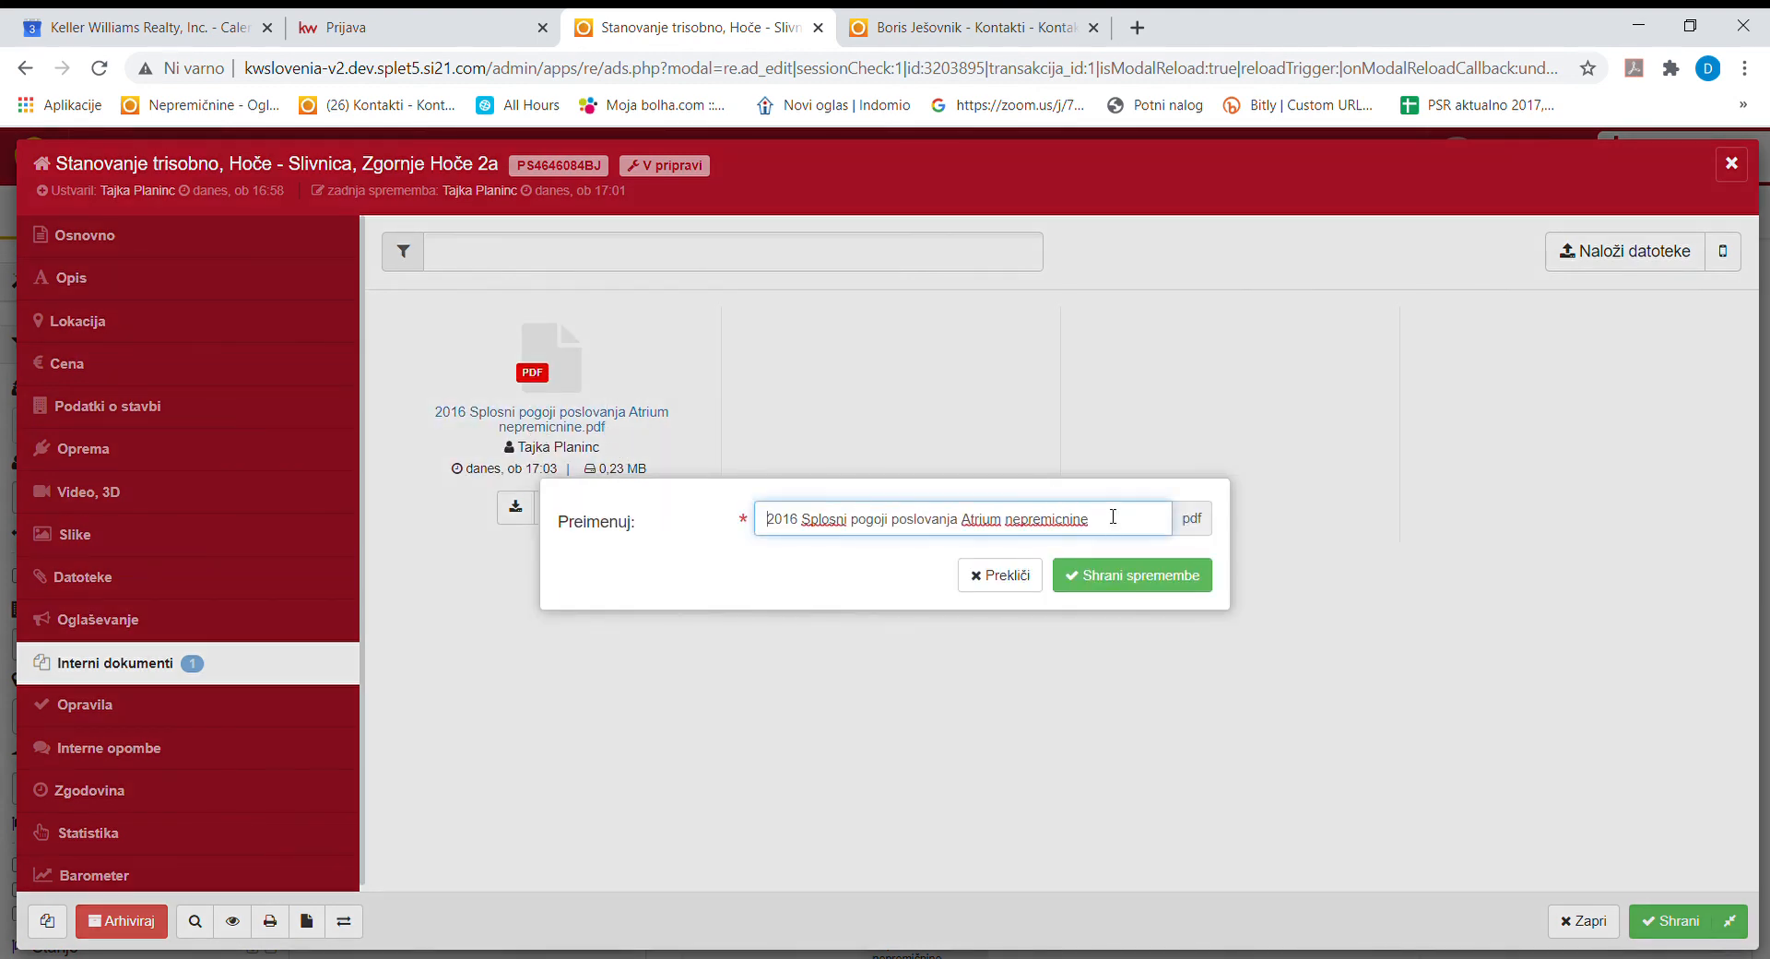
left_click_drag(1112, 517, 710, 533)
type("Po")
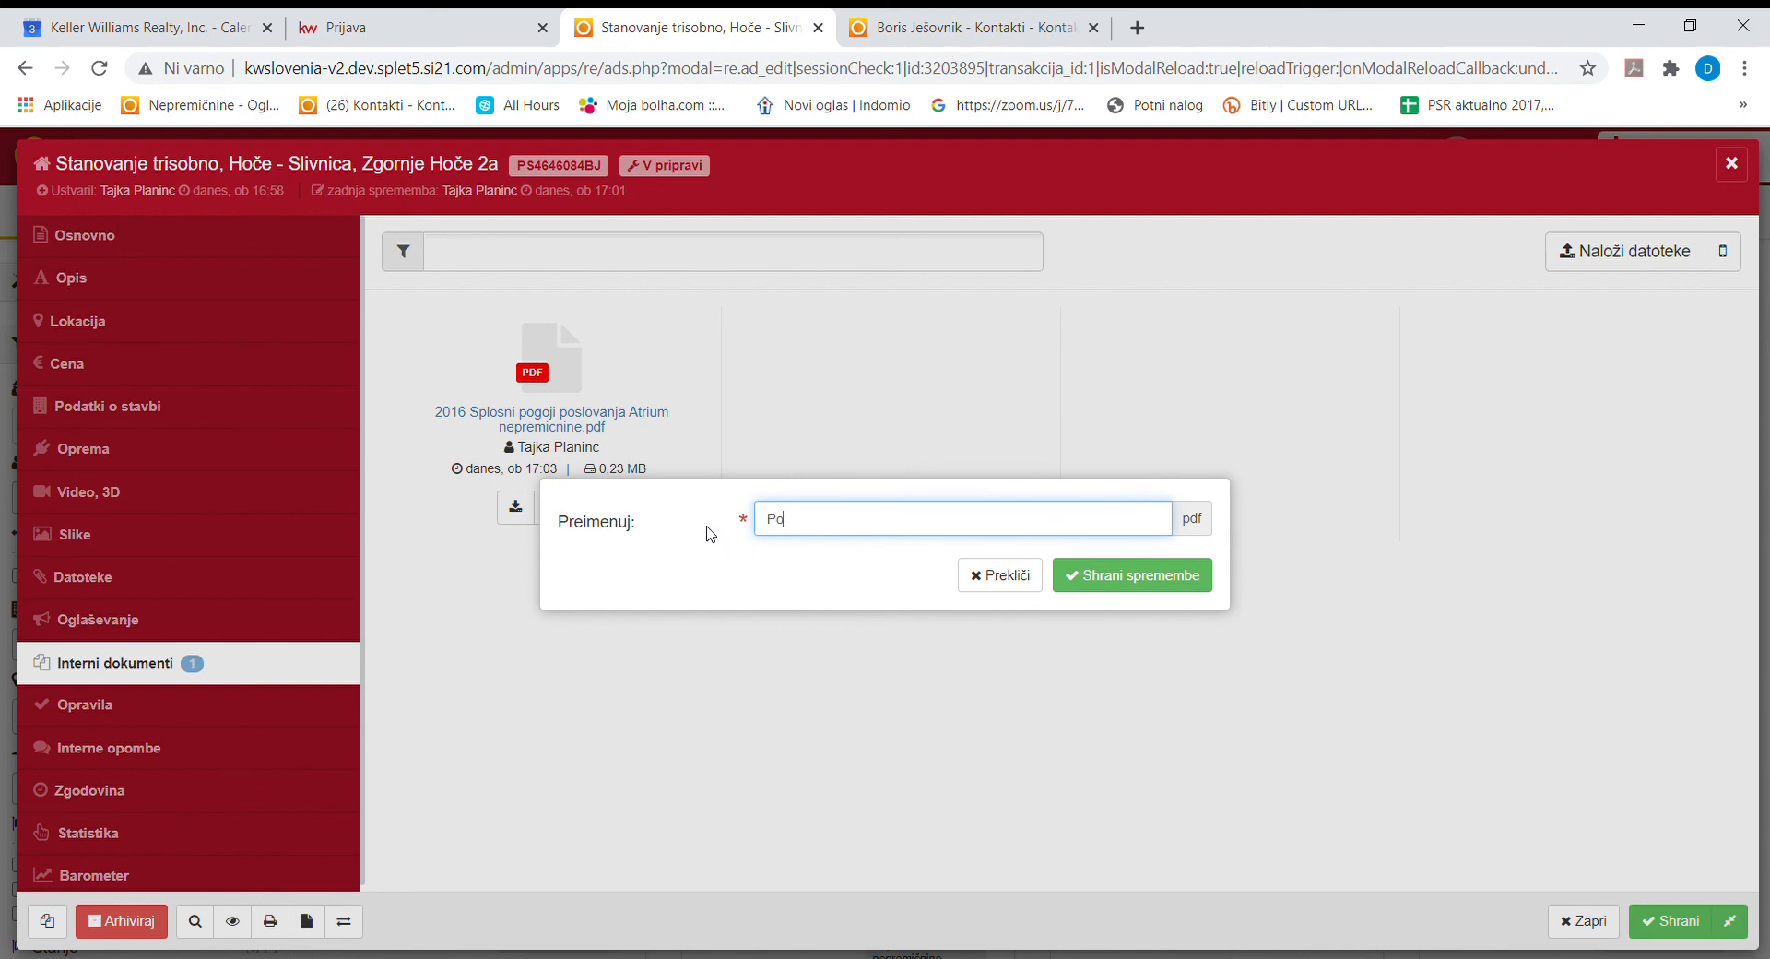
type("sredniška pogodba")
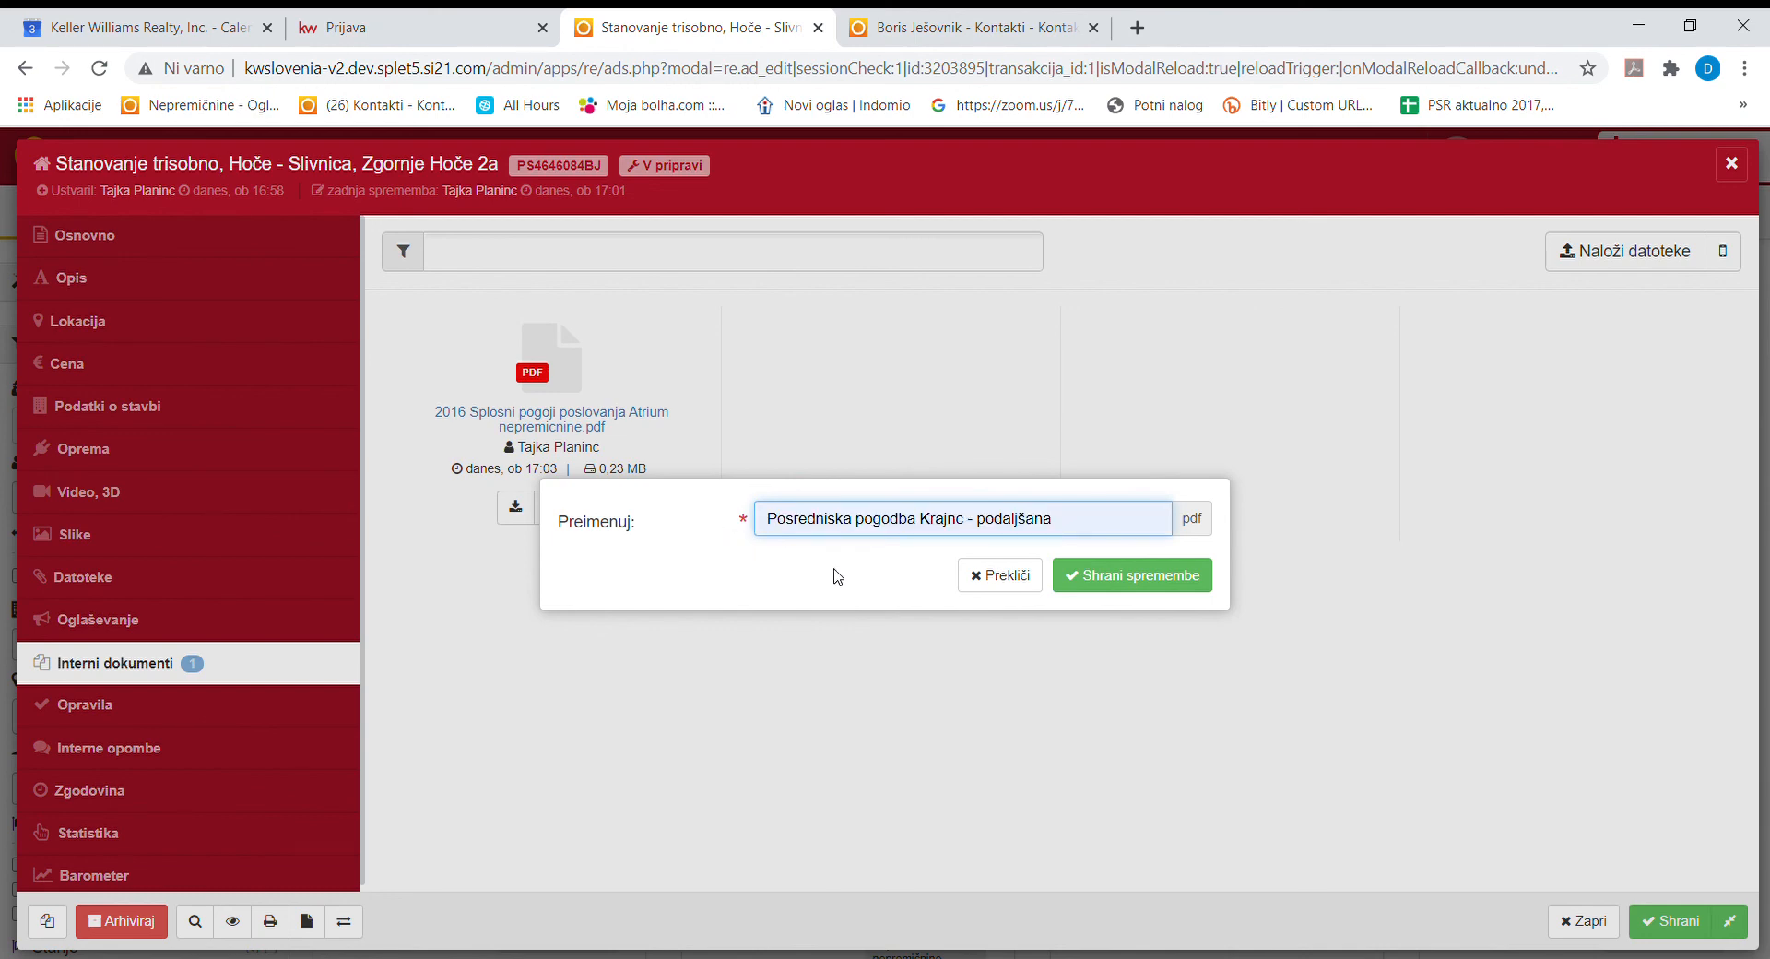
left_click(1100, 572)
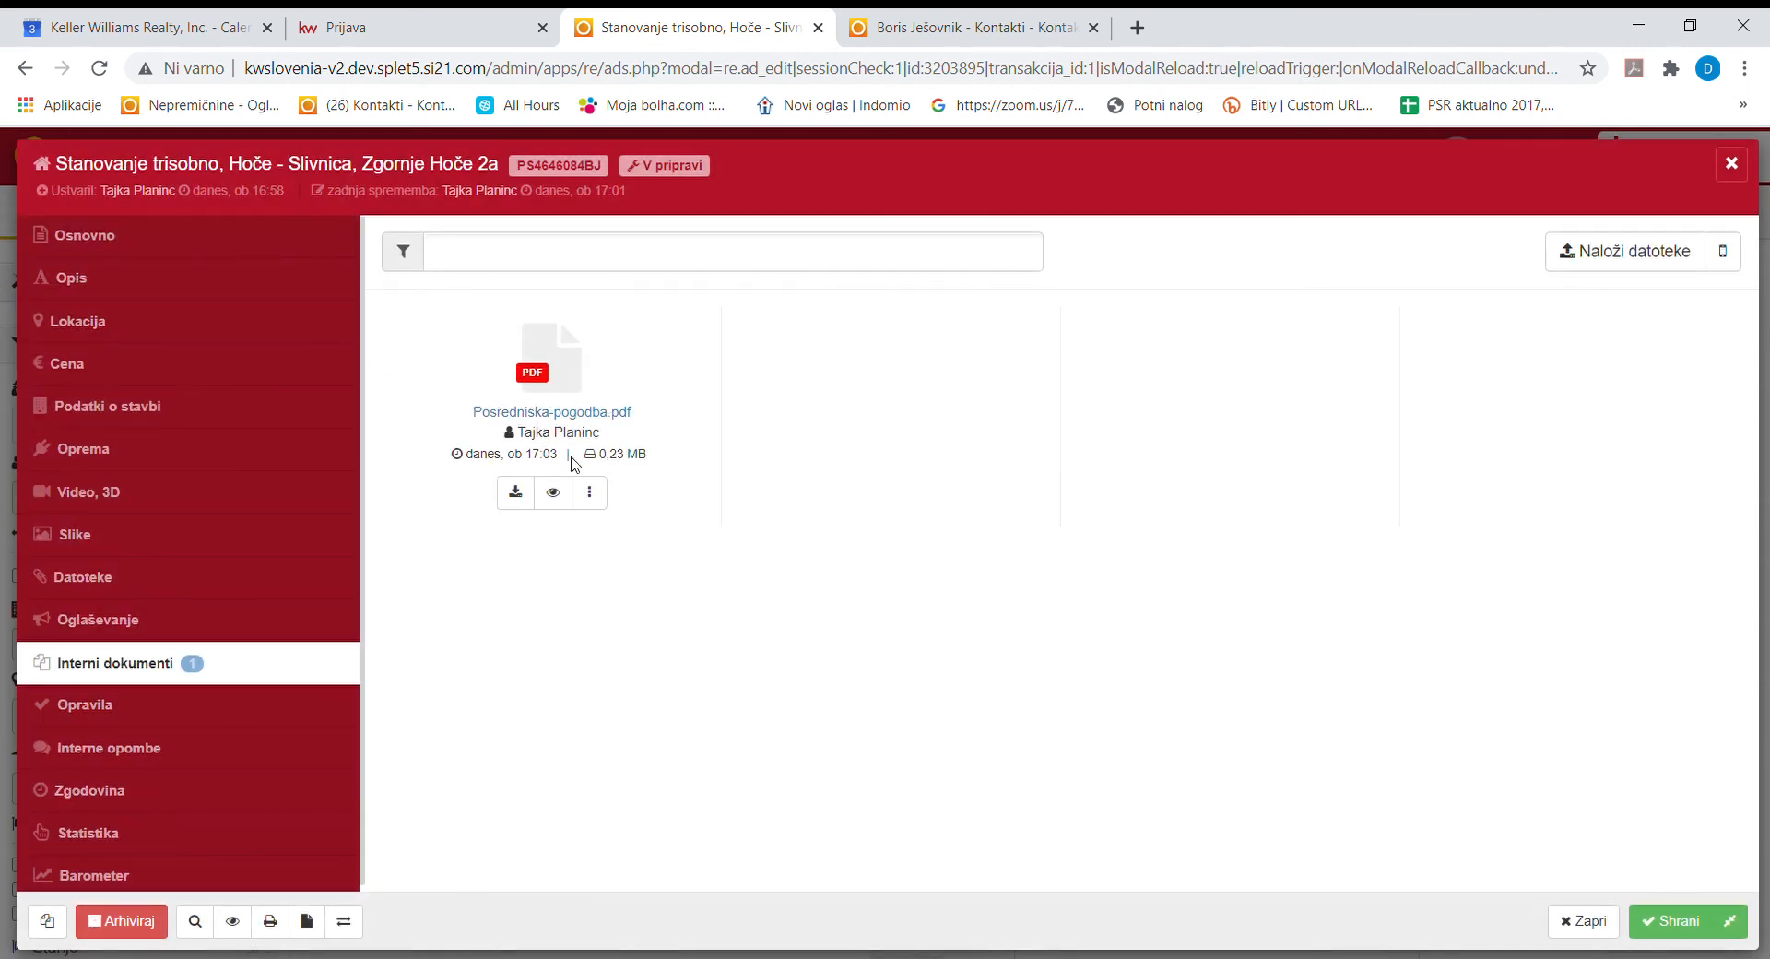
Check the empty Opravila task list, then open the empty Interne opombe section.
left_click(199, 715)
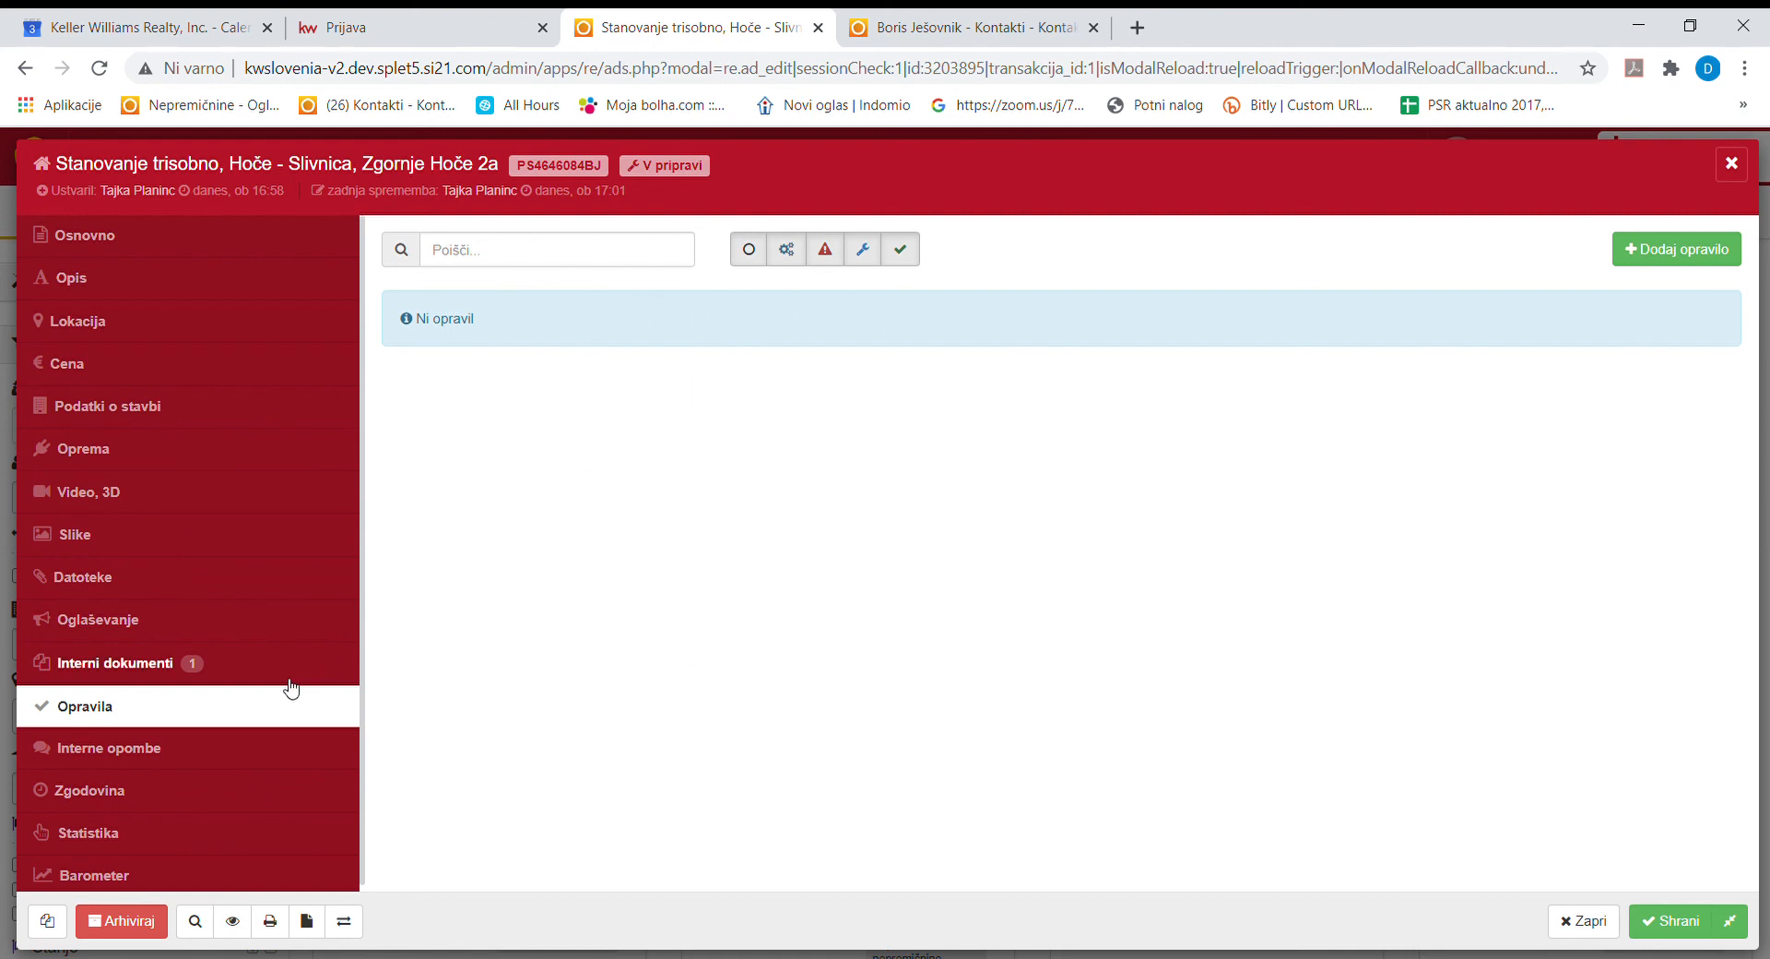
left_click(189, 754)
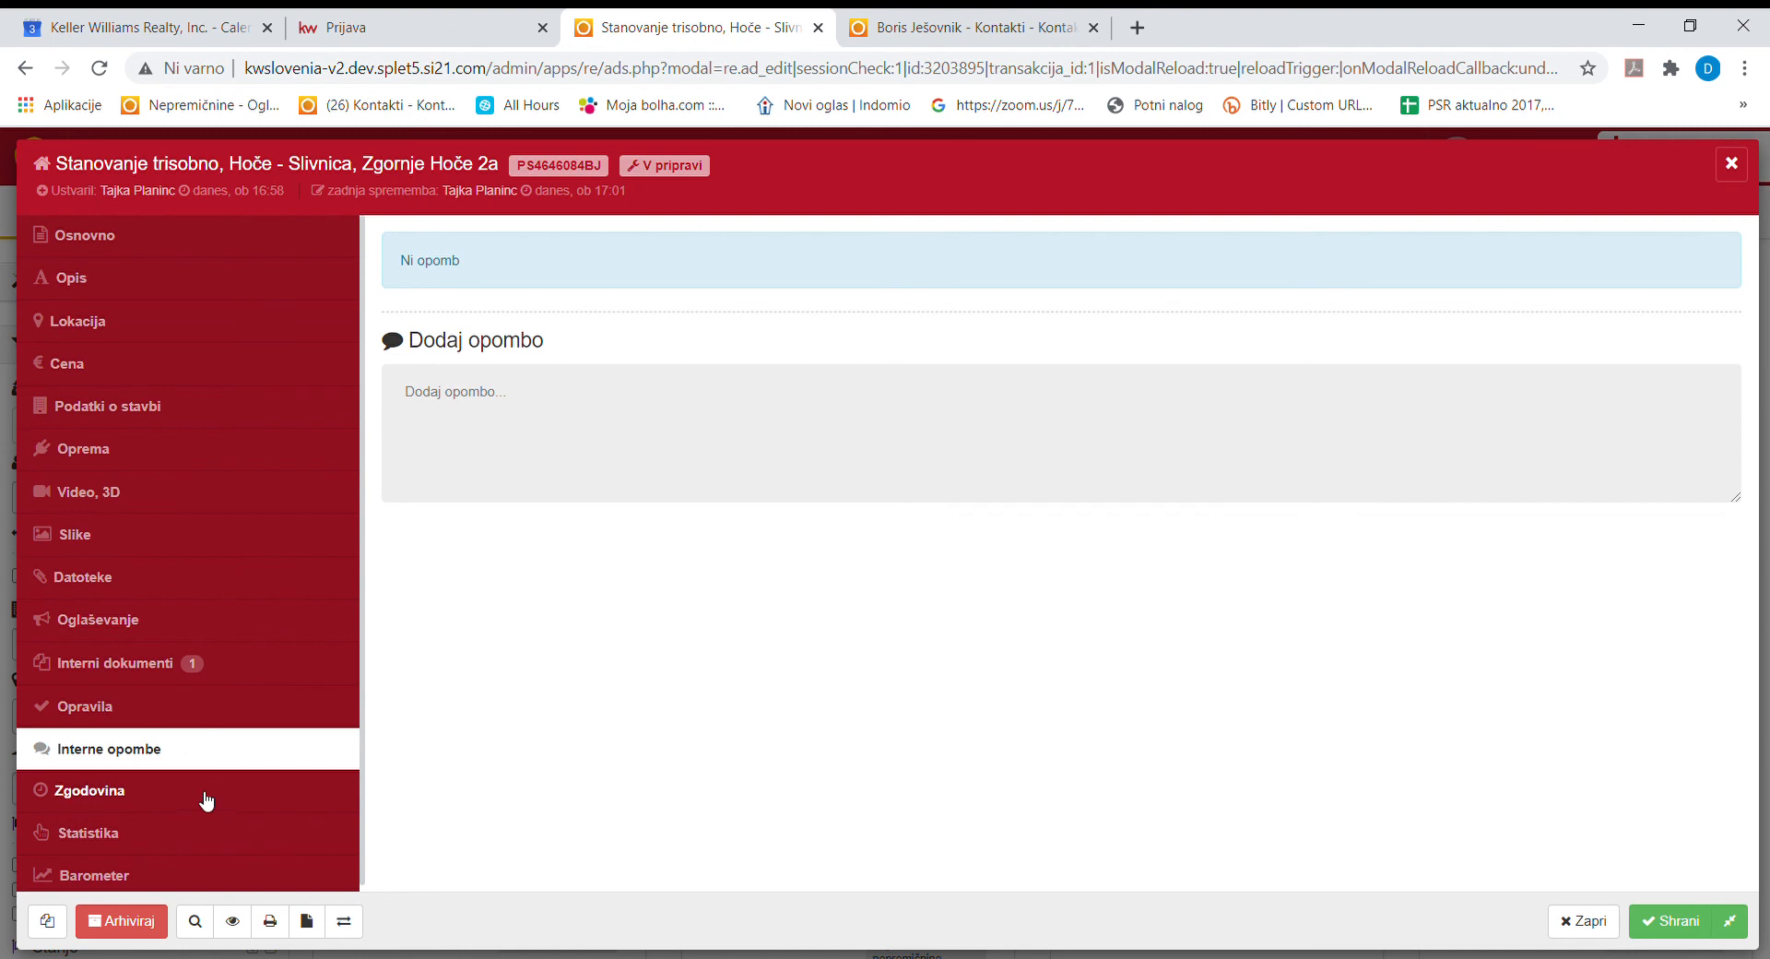
Post the internal note 'opomba' and save the listing.
left_click(492, 426)
type("opomba")
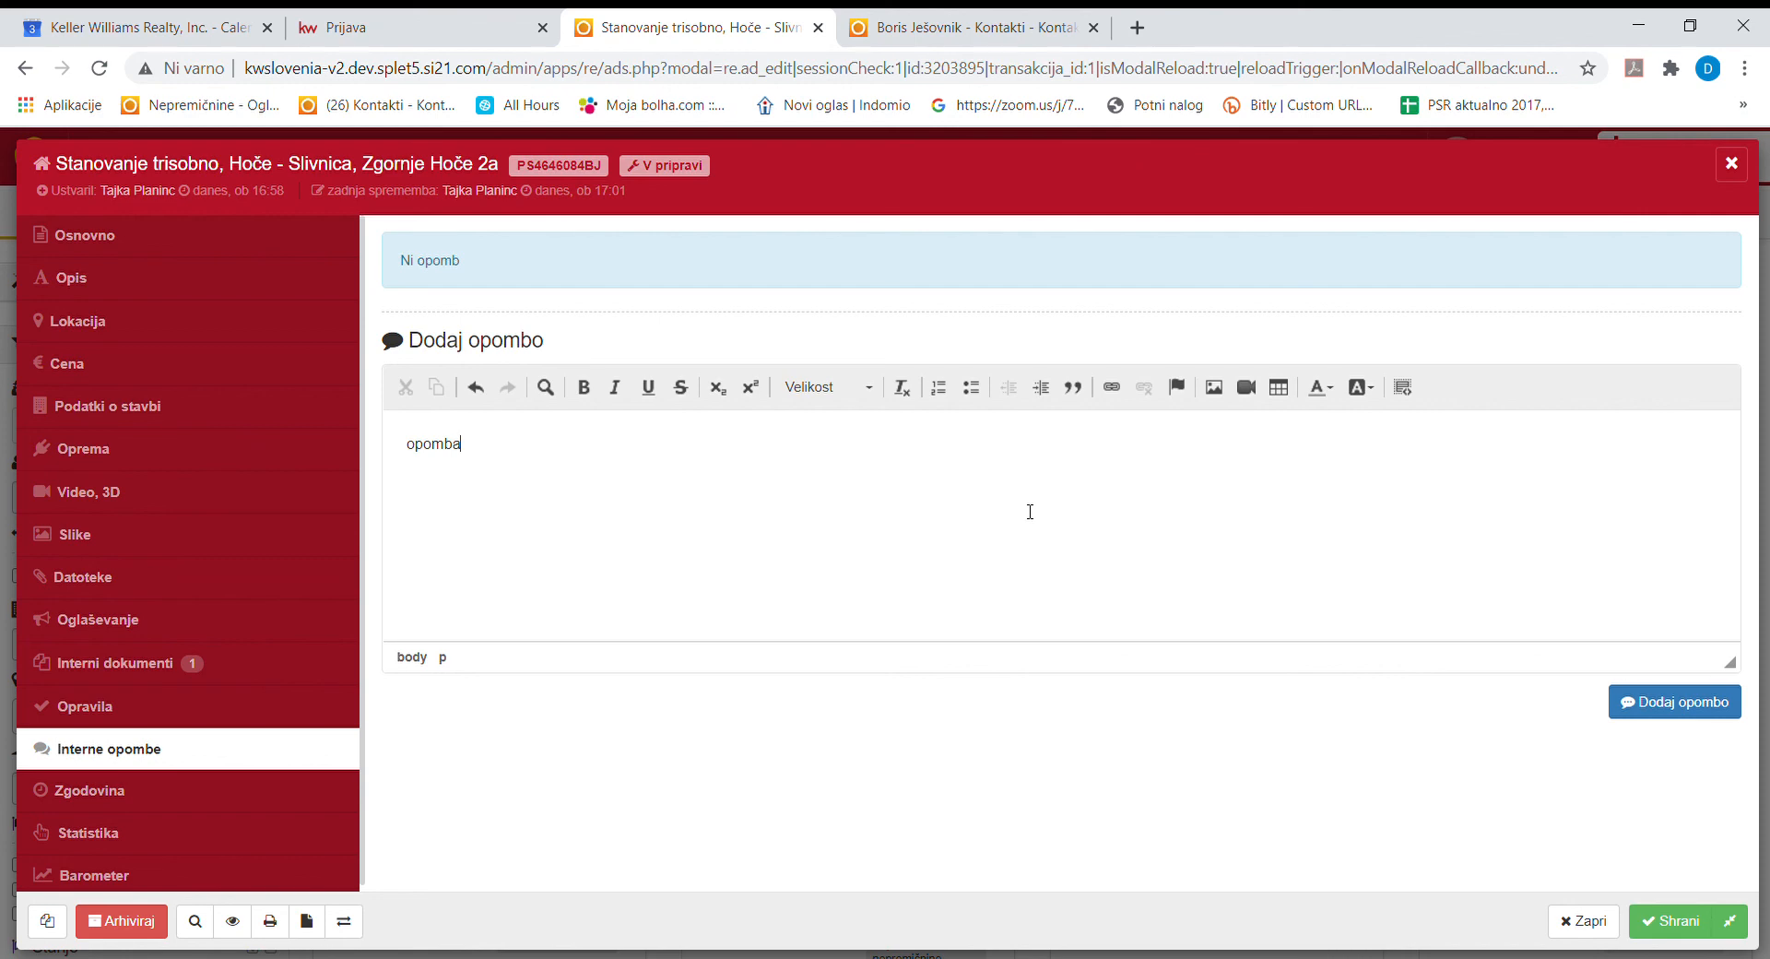
left_click(1723, 708)
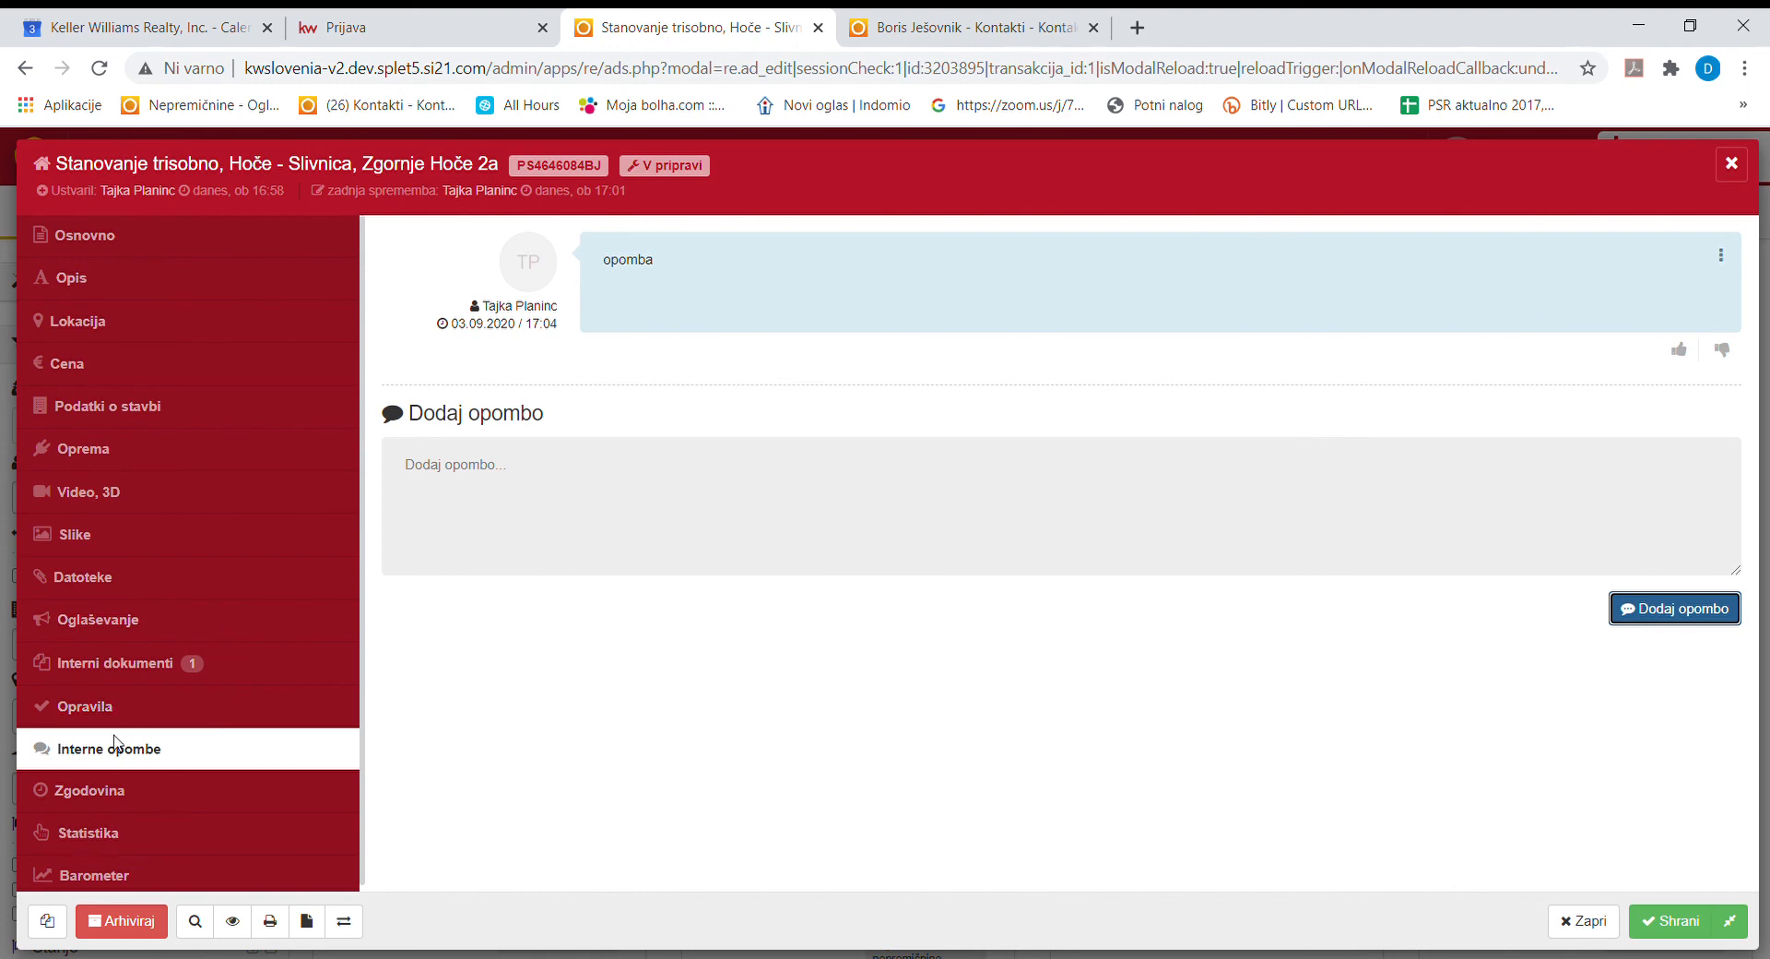
left_click(1673, 921)
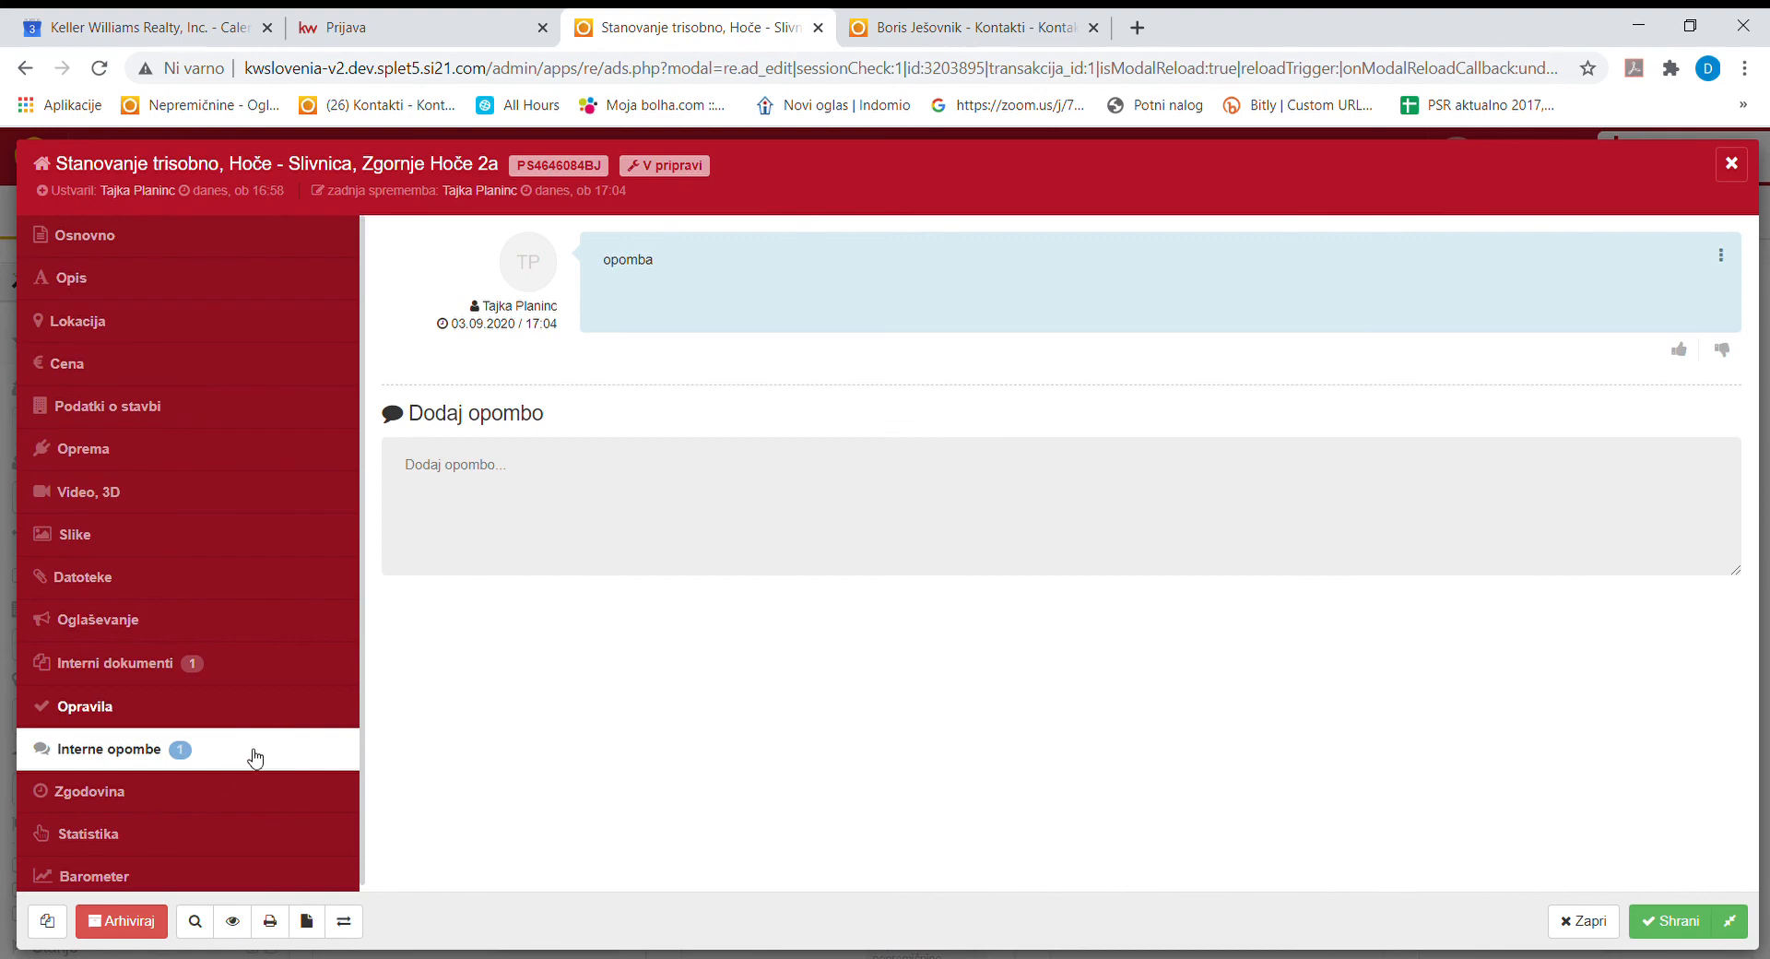
Review the listing's Zgodovina change history, then return to Interne opombe.
left_click(219, 801)
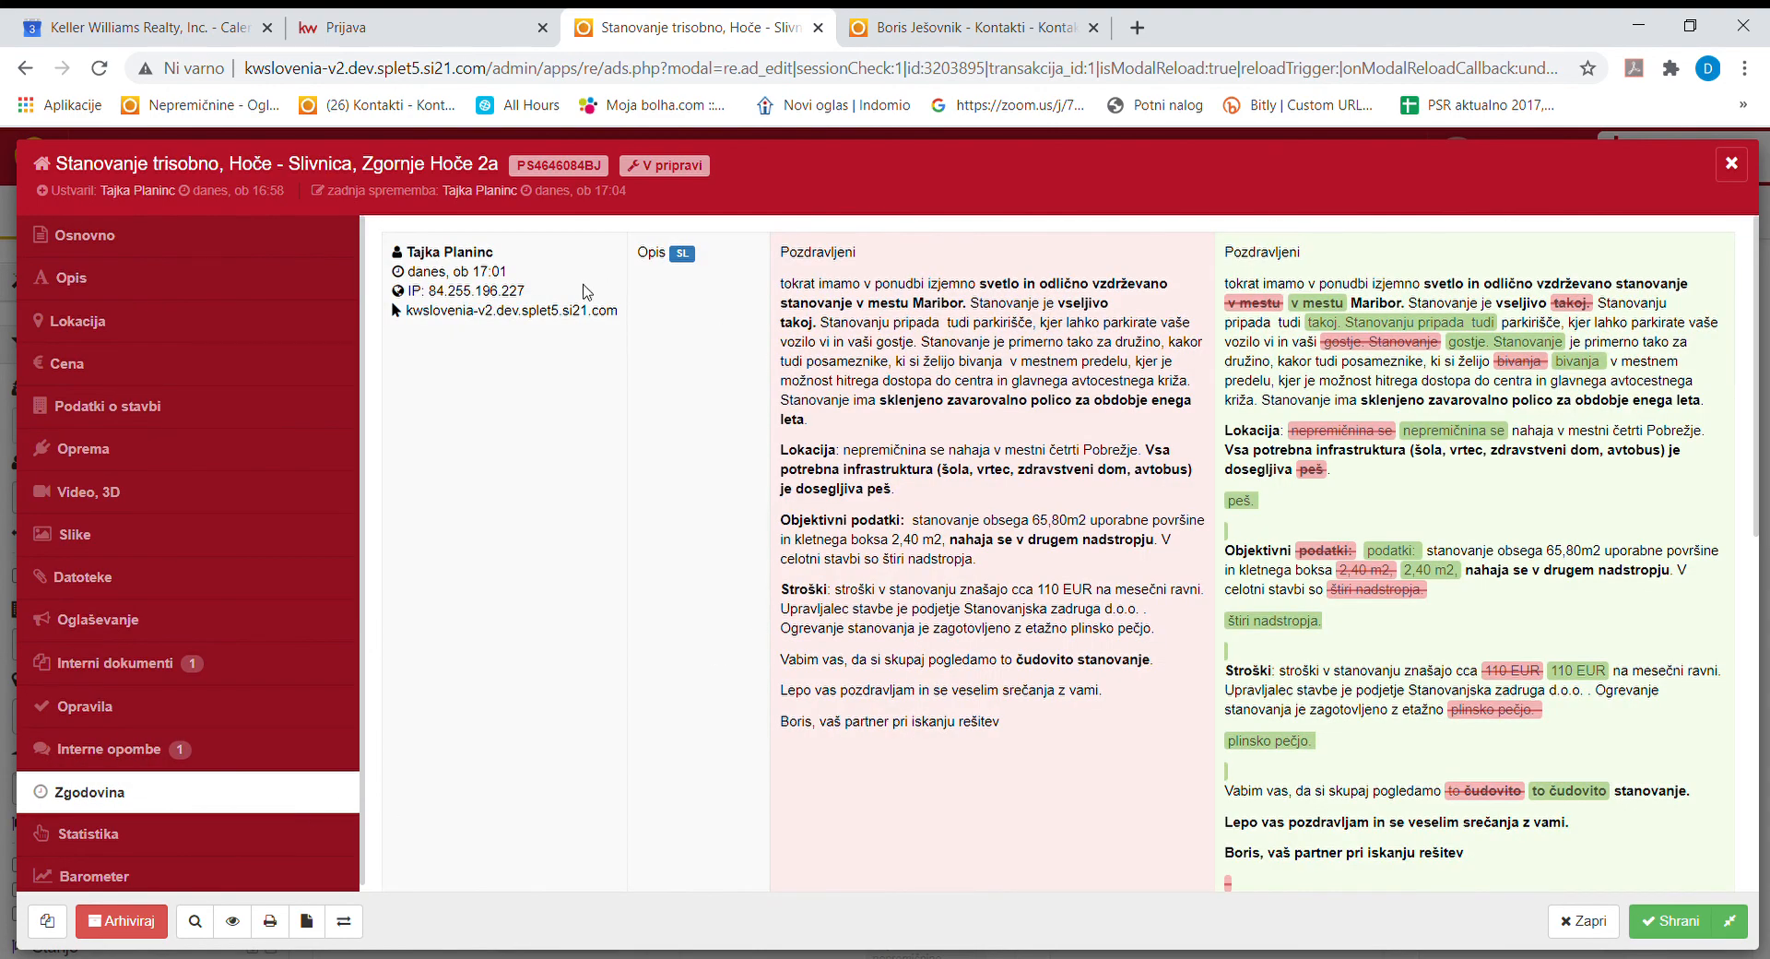
scroll(1413, 643, "down", 5)
scroll(1424, 790, "down", 3)
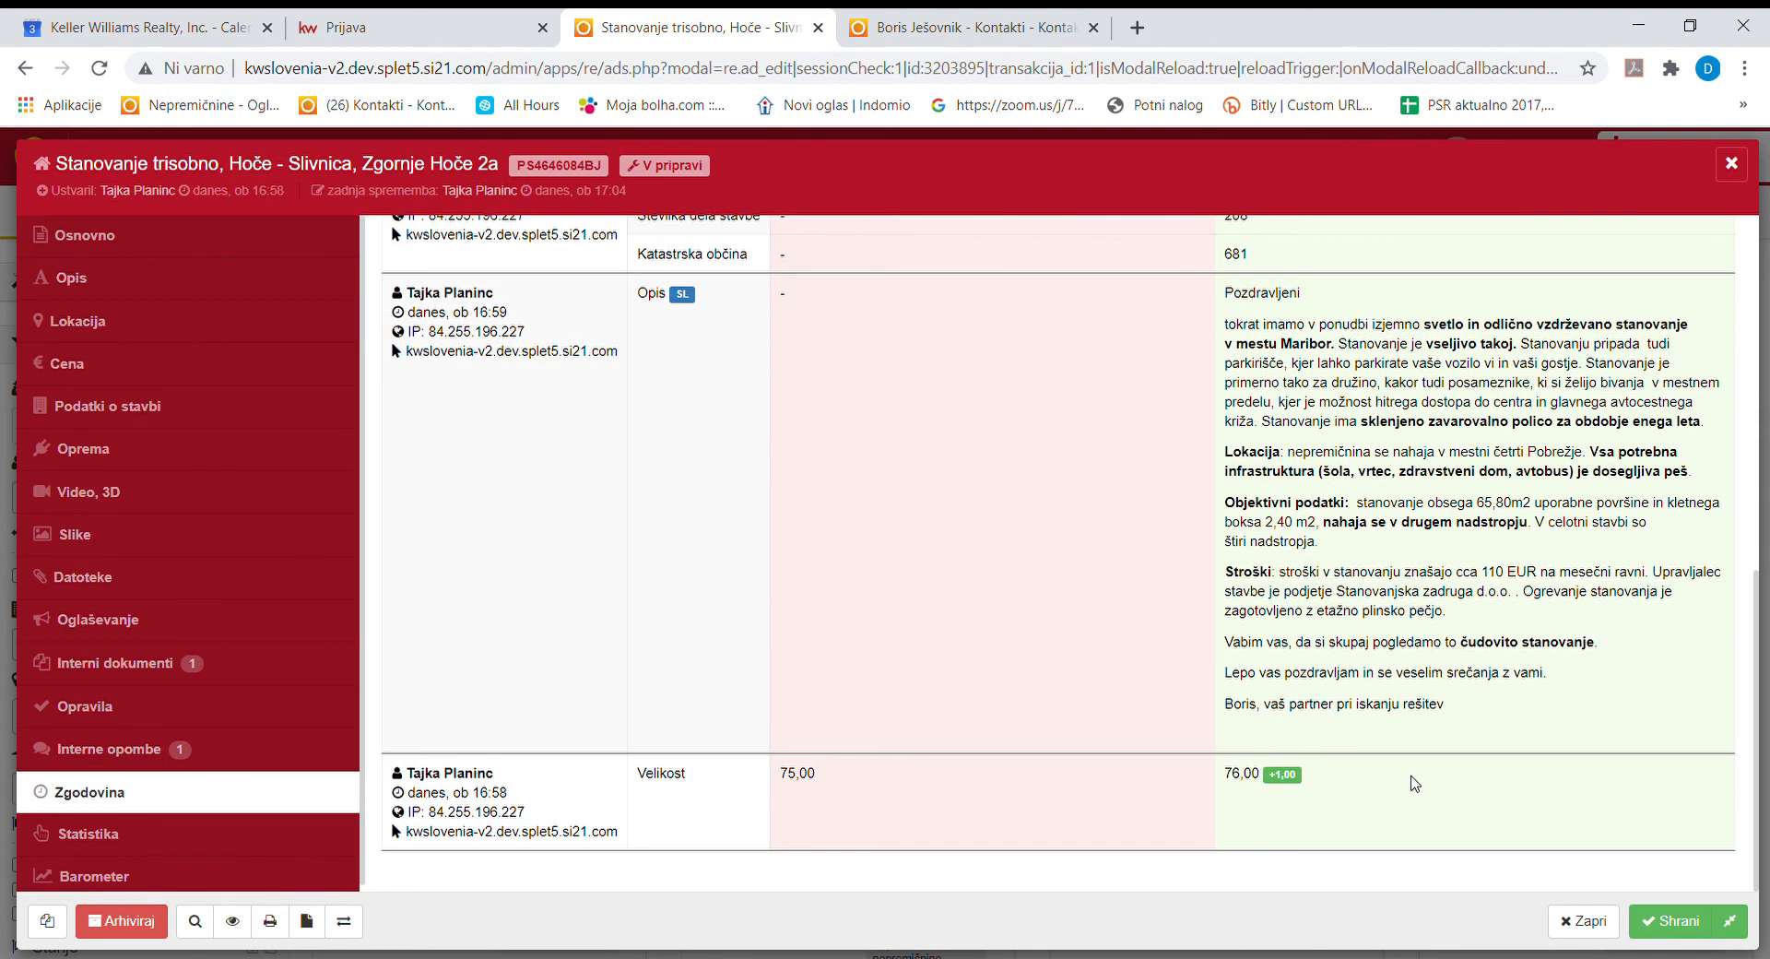
scroll(1410, 779, "up", 8)
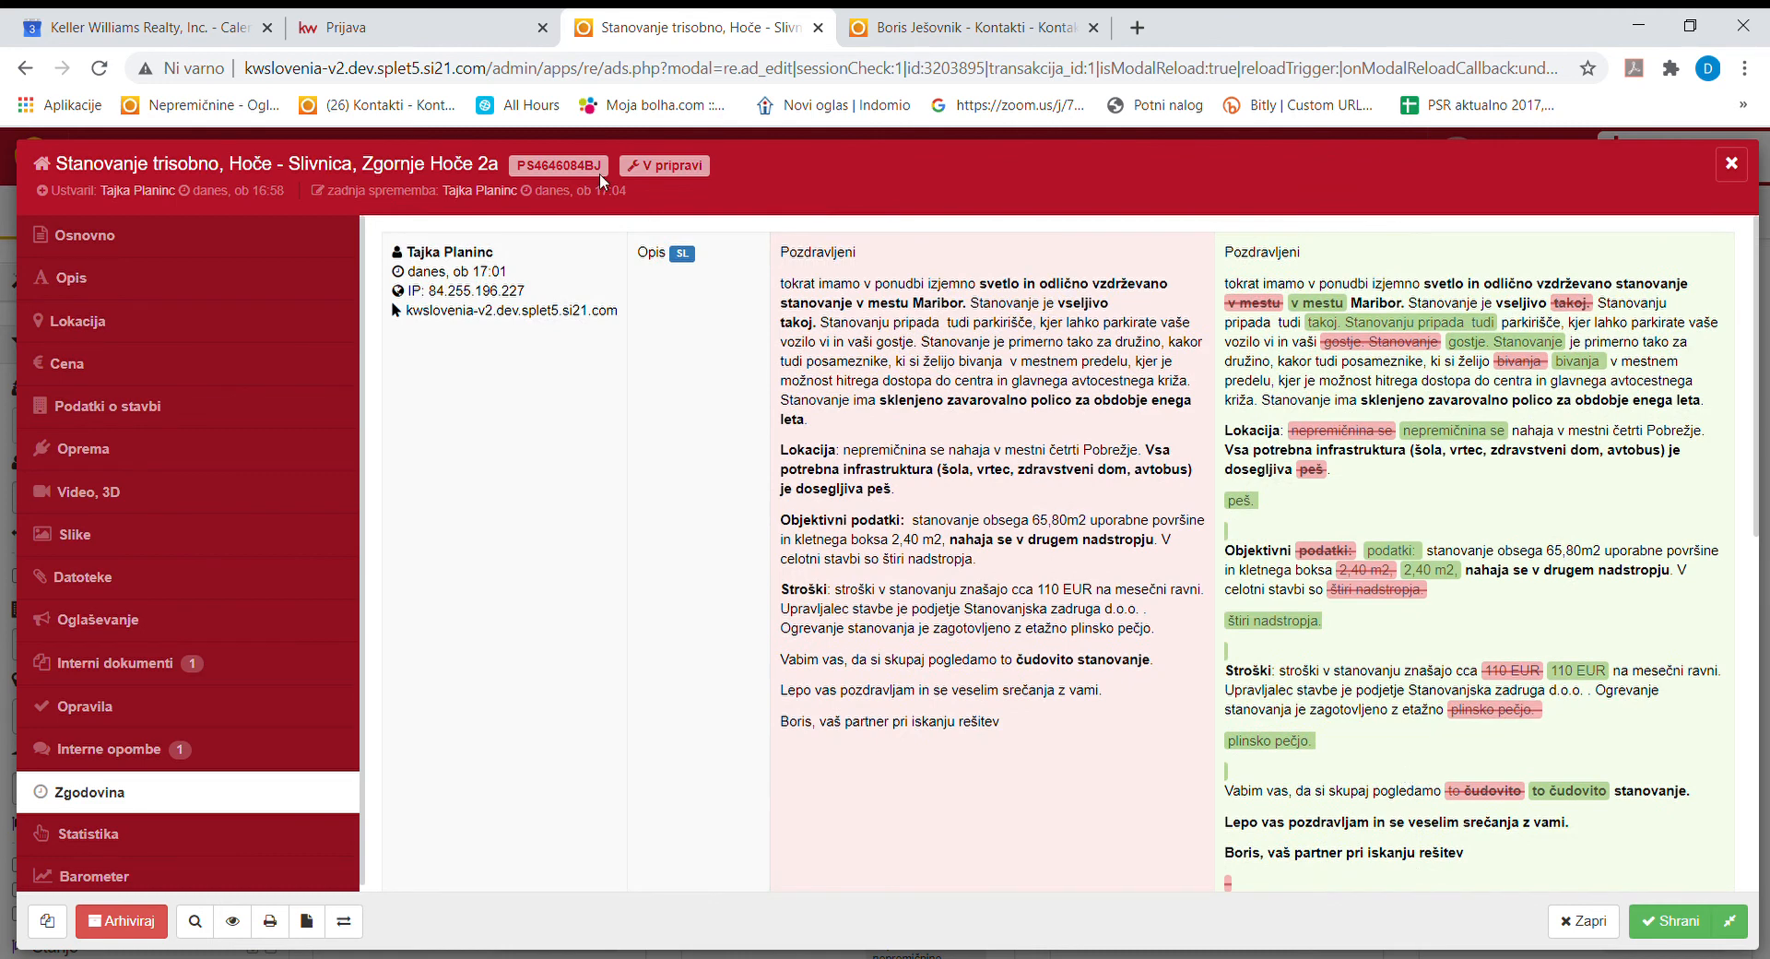
left_click(219, 759)
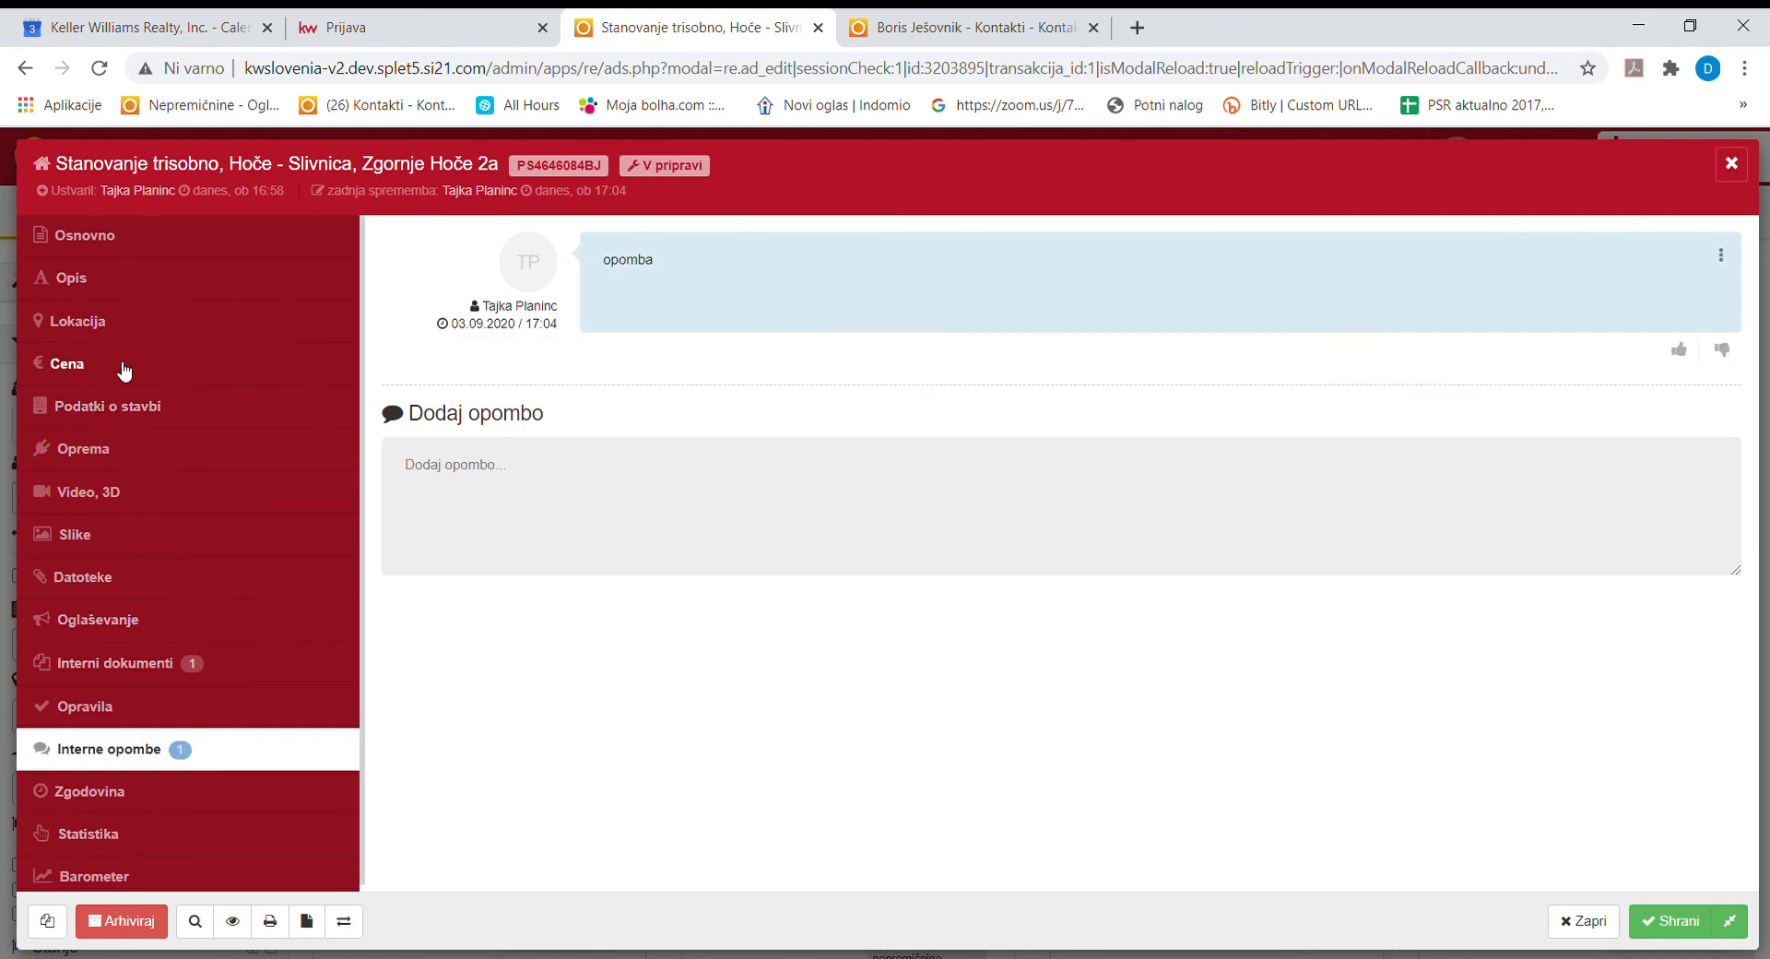
Set the Hoče Stanovanje trisobno listing to Aktiven, save it, and close back to Oglasi.
left_click(157, 624)
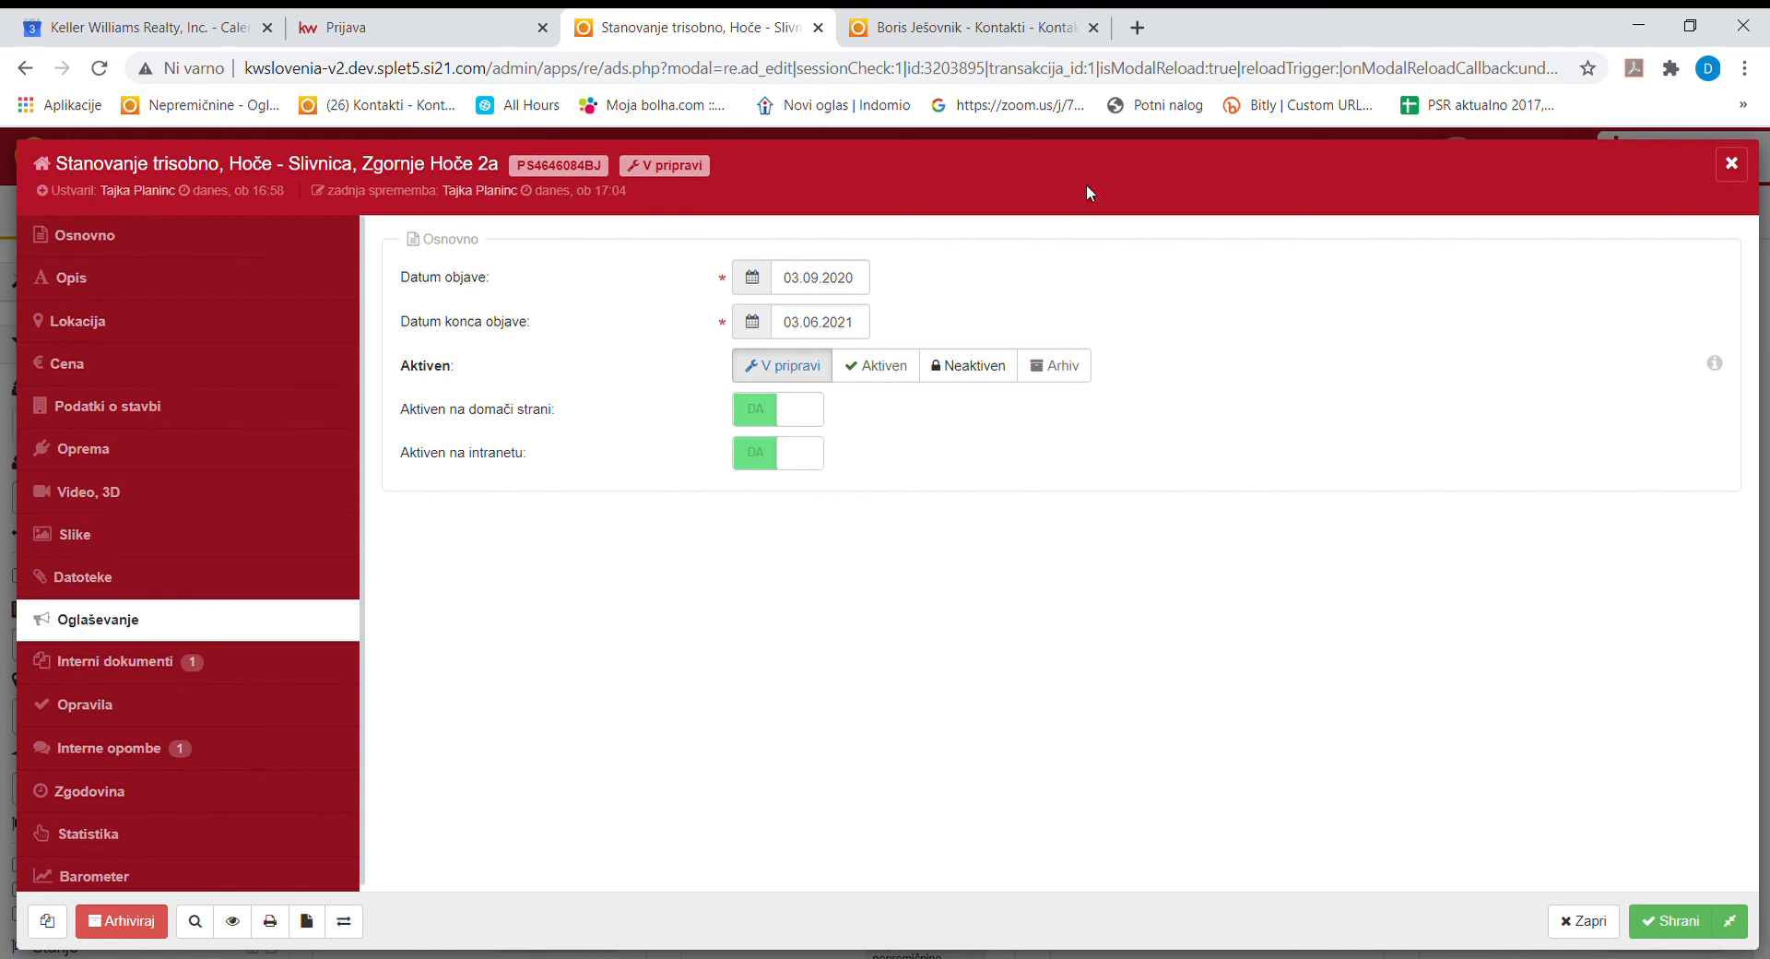
left_click(891, 376)
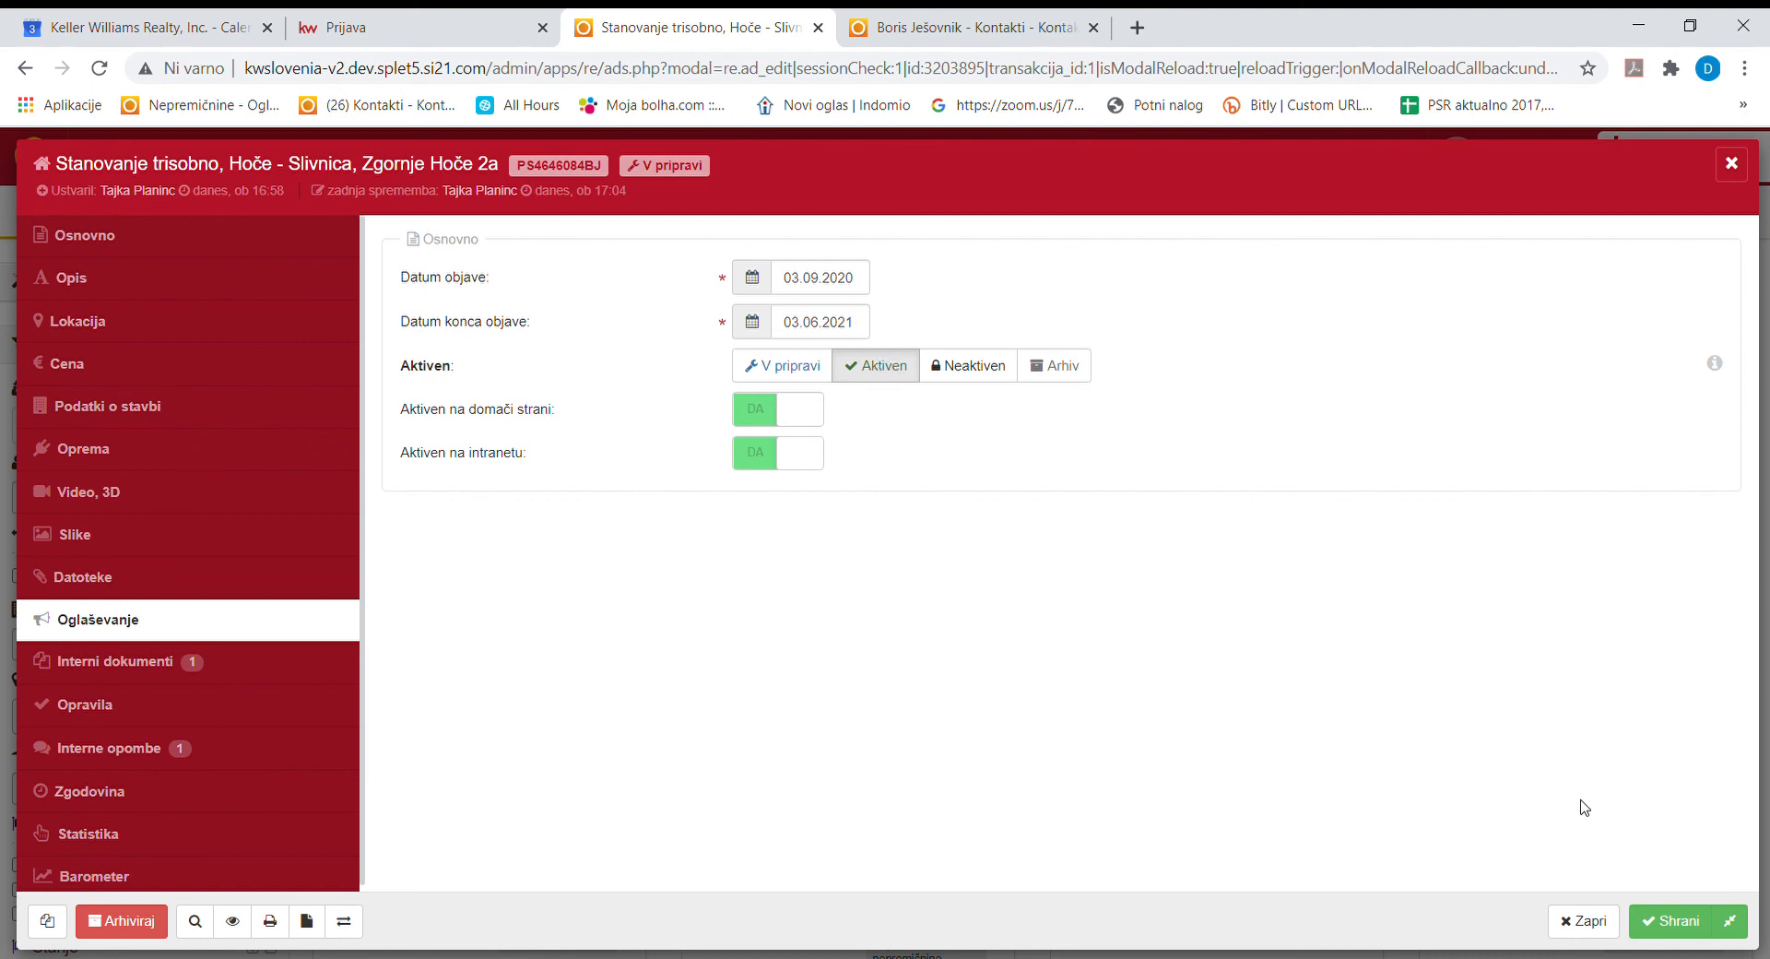
left_click(1693, 931)
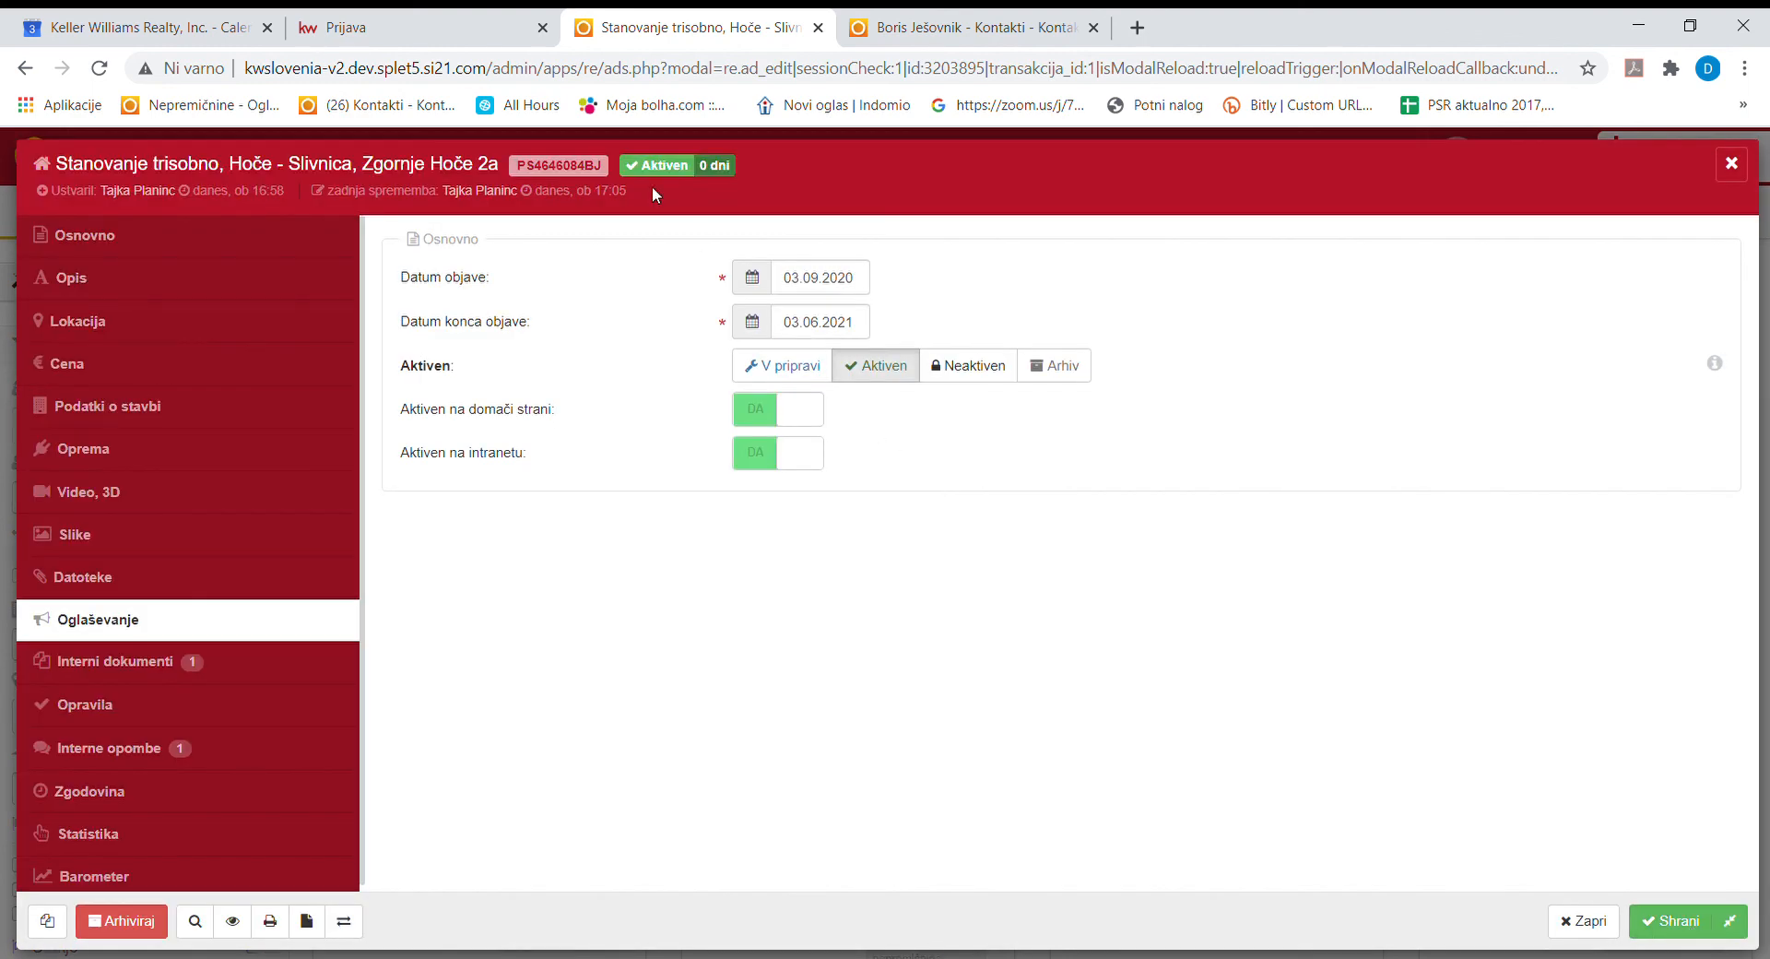
left_click(1730, 920)
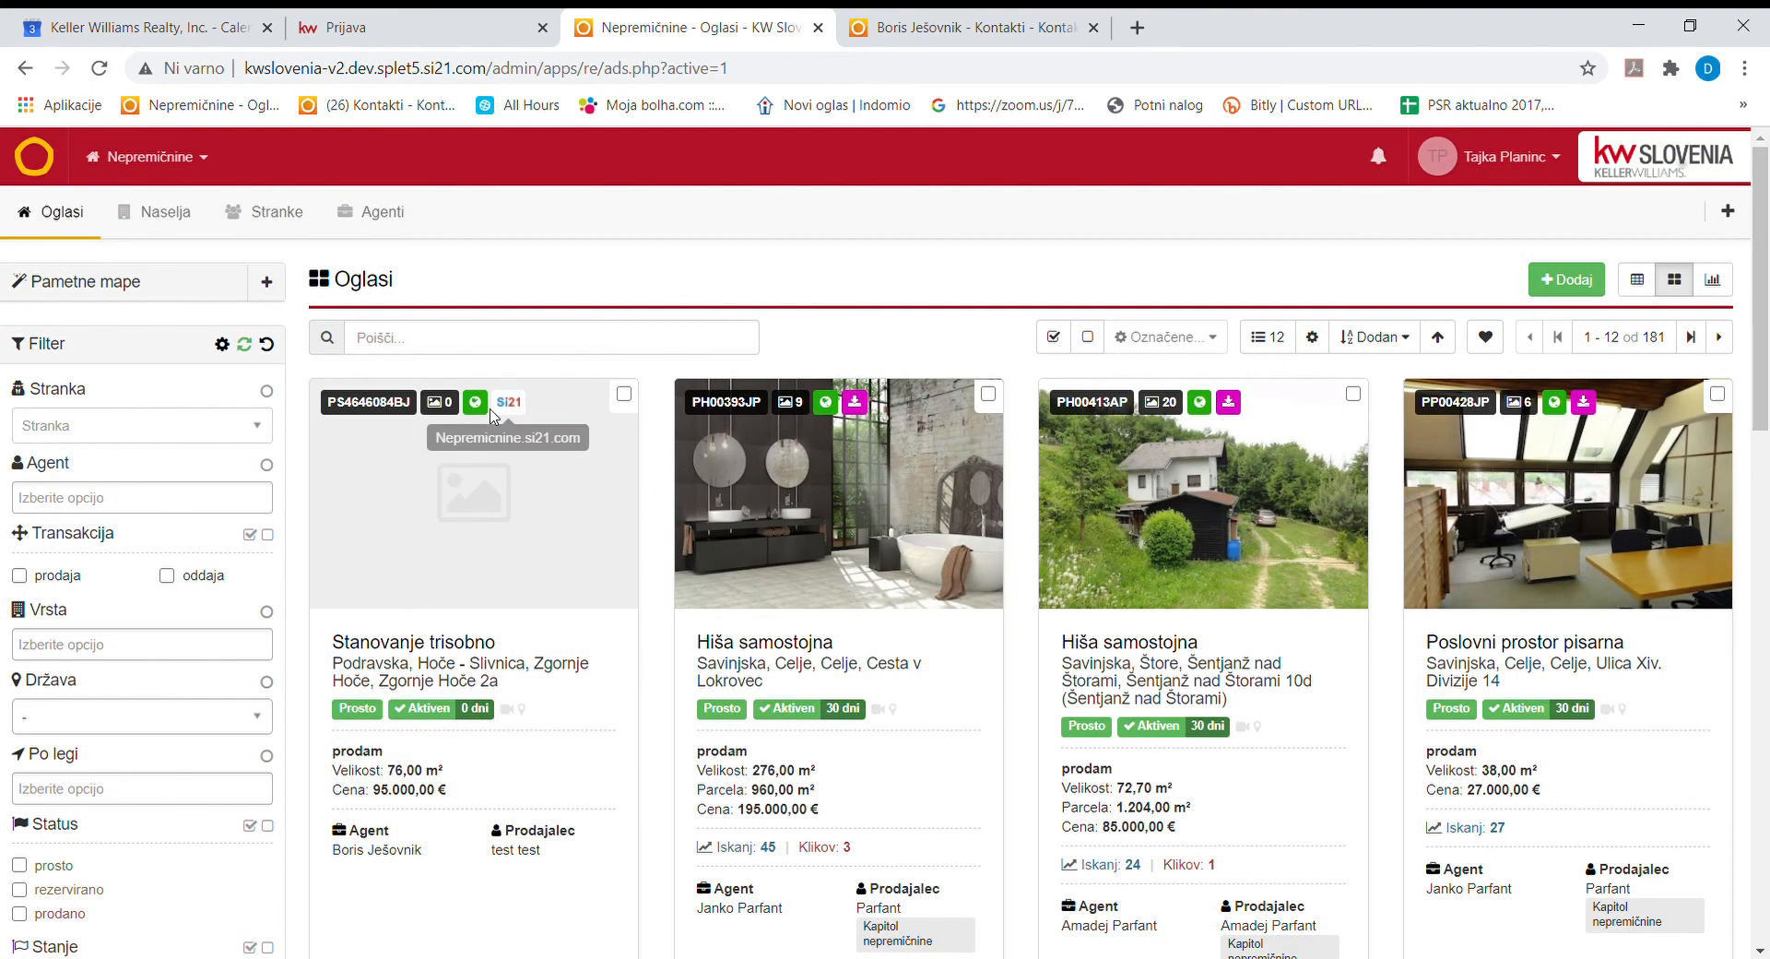
Open the KW Slovenia public site in a new tab and go to its Oglasi page.
left_click_drag(419, 407, 338, 406)
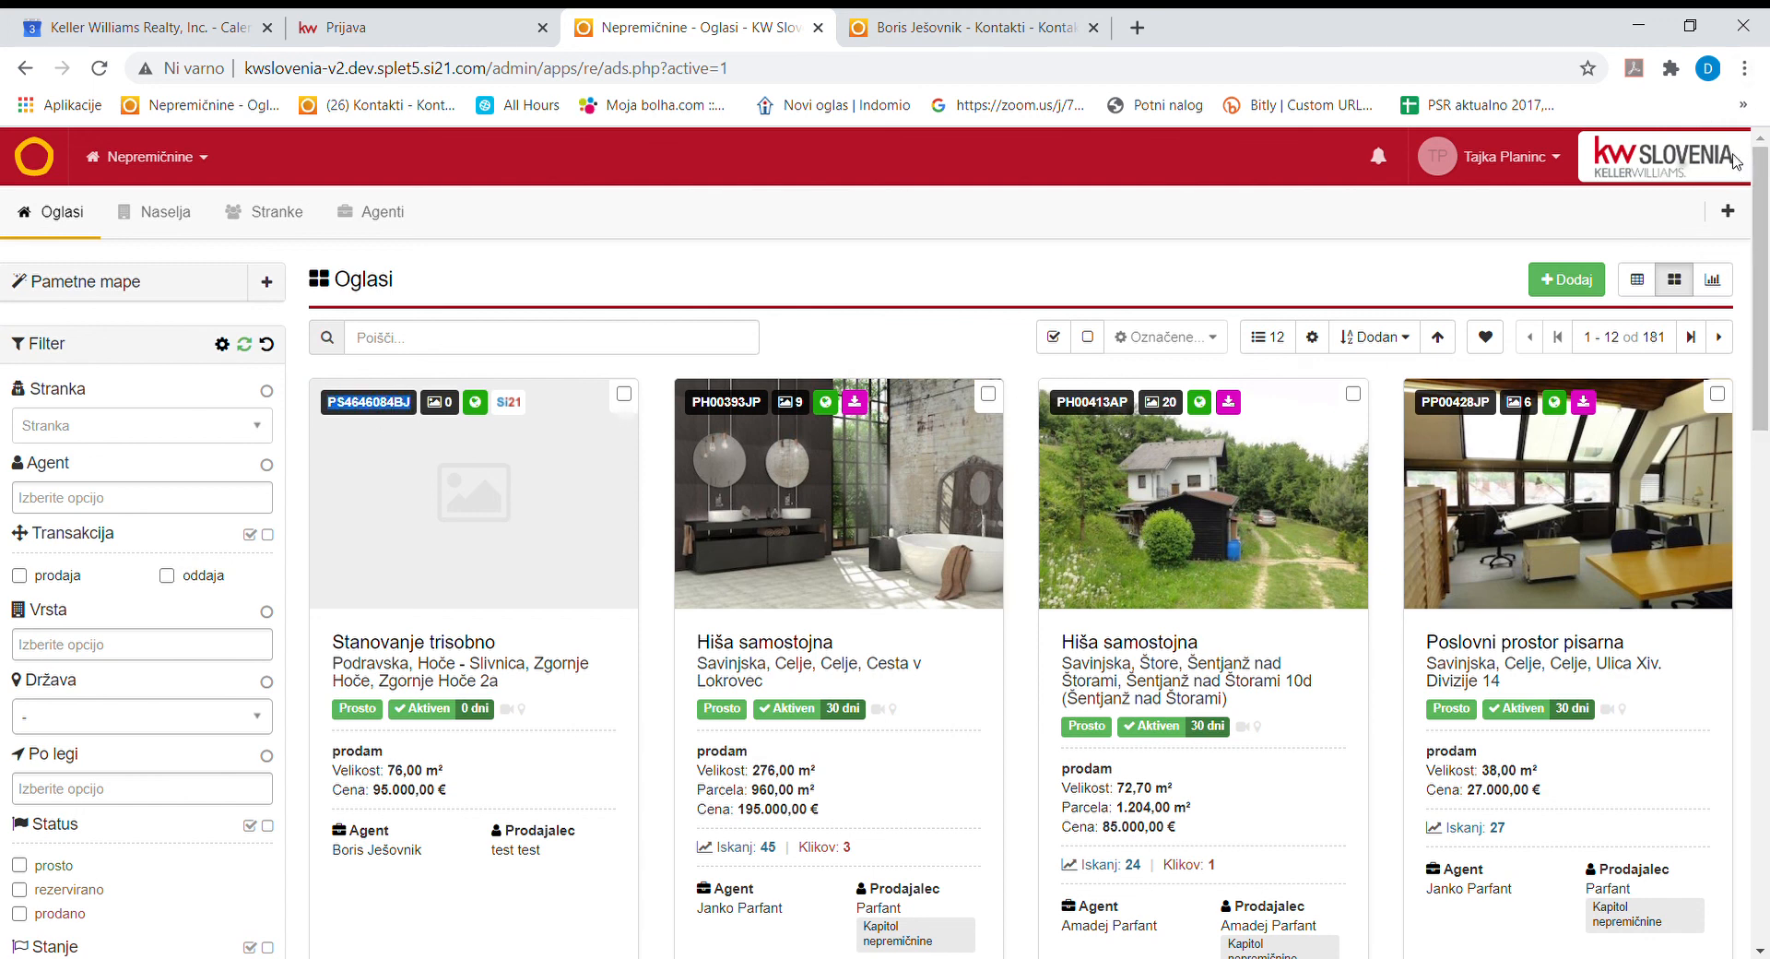
middle_click(1641, 159)
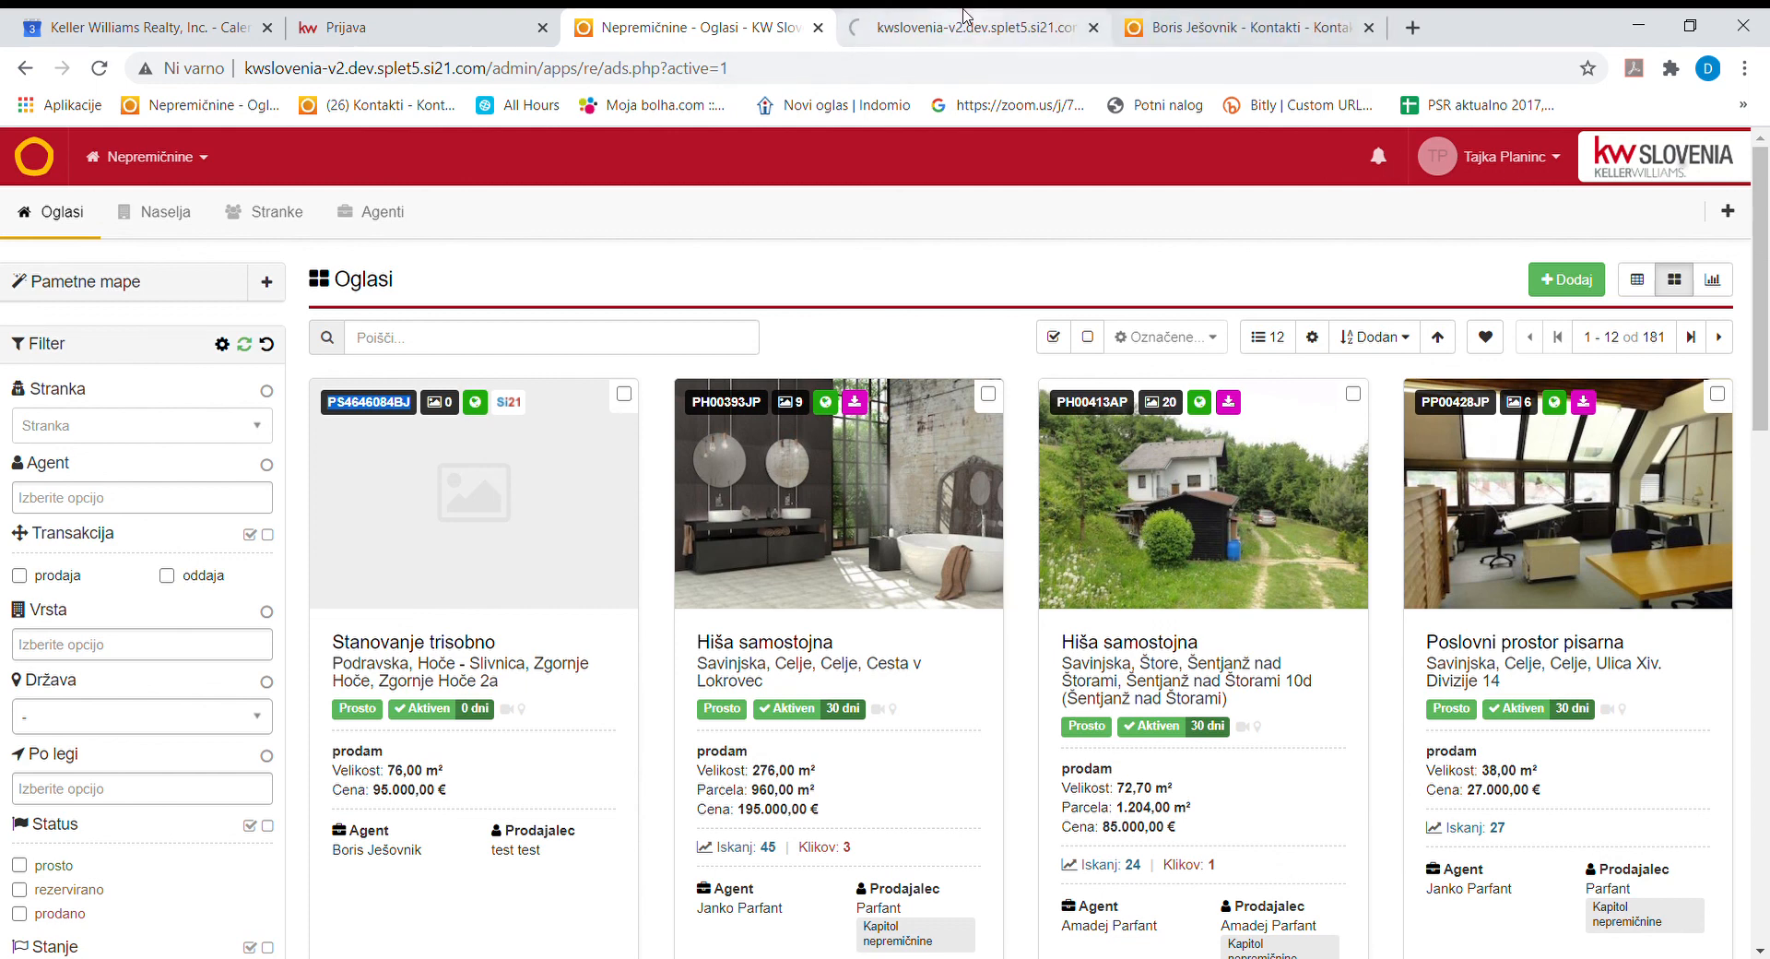
left_click(957, 26)
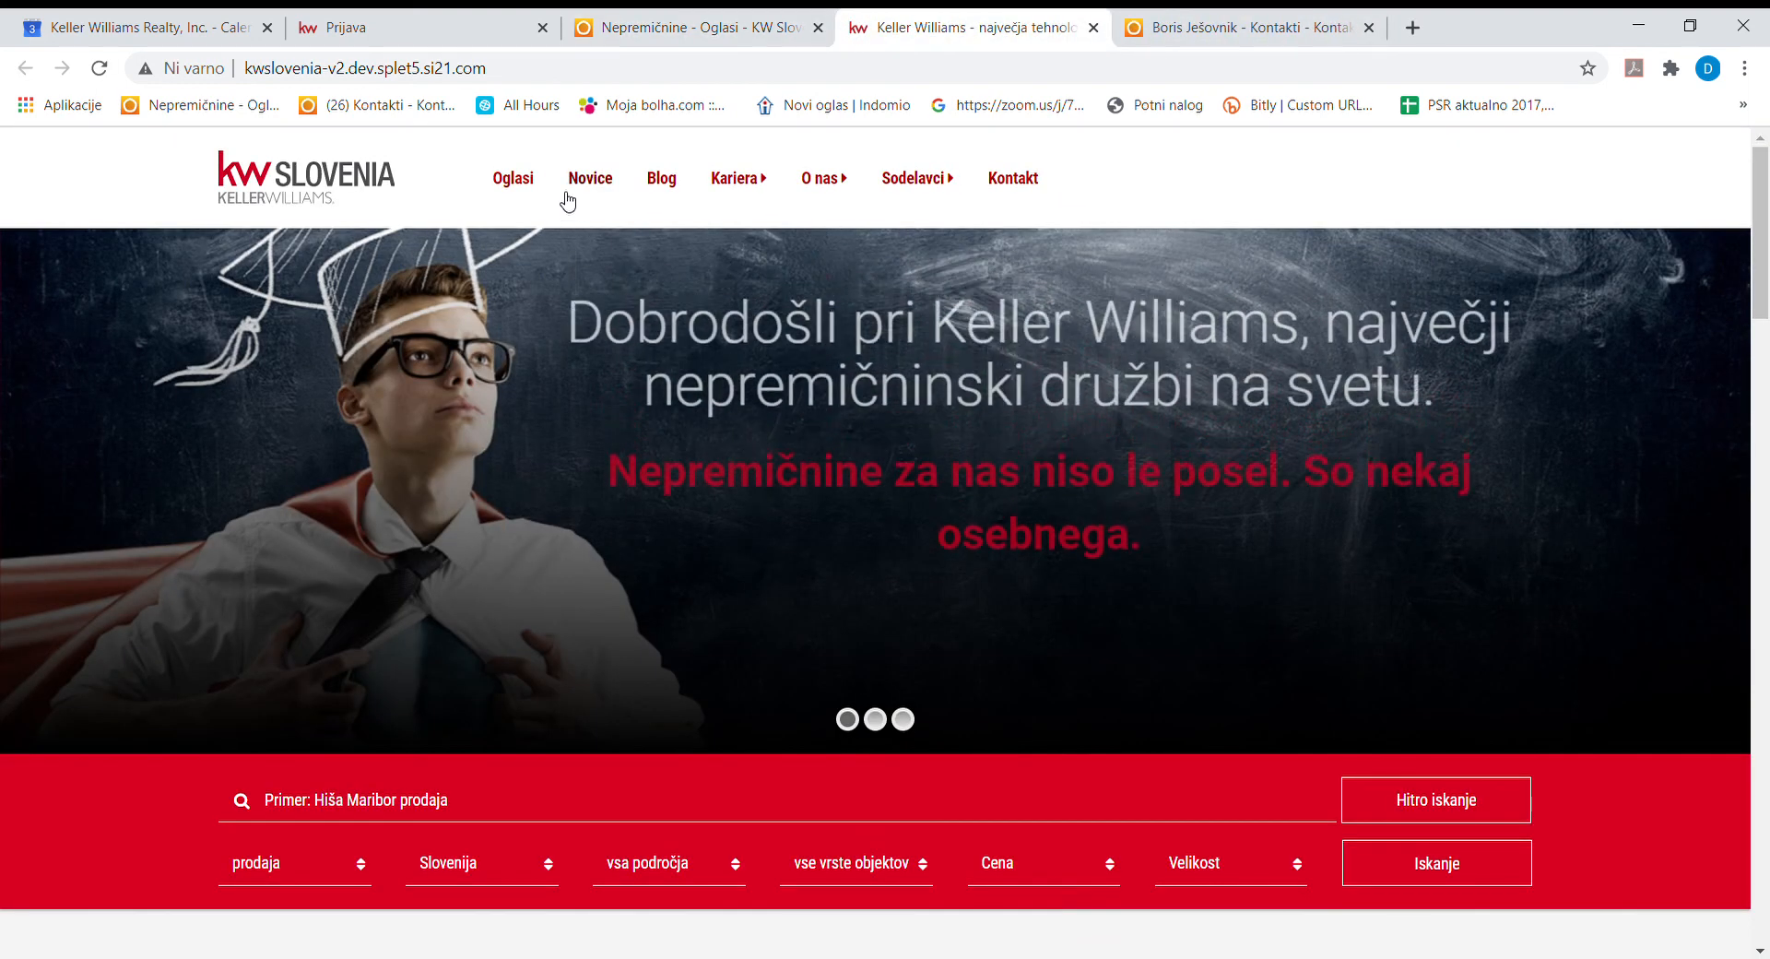
mouse_move(793, 196)
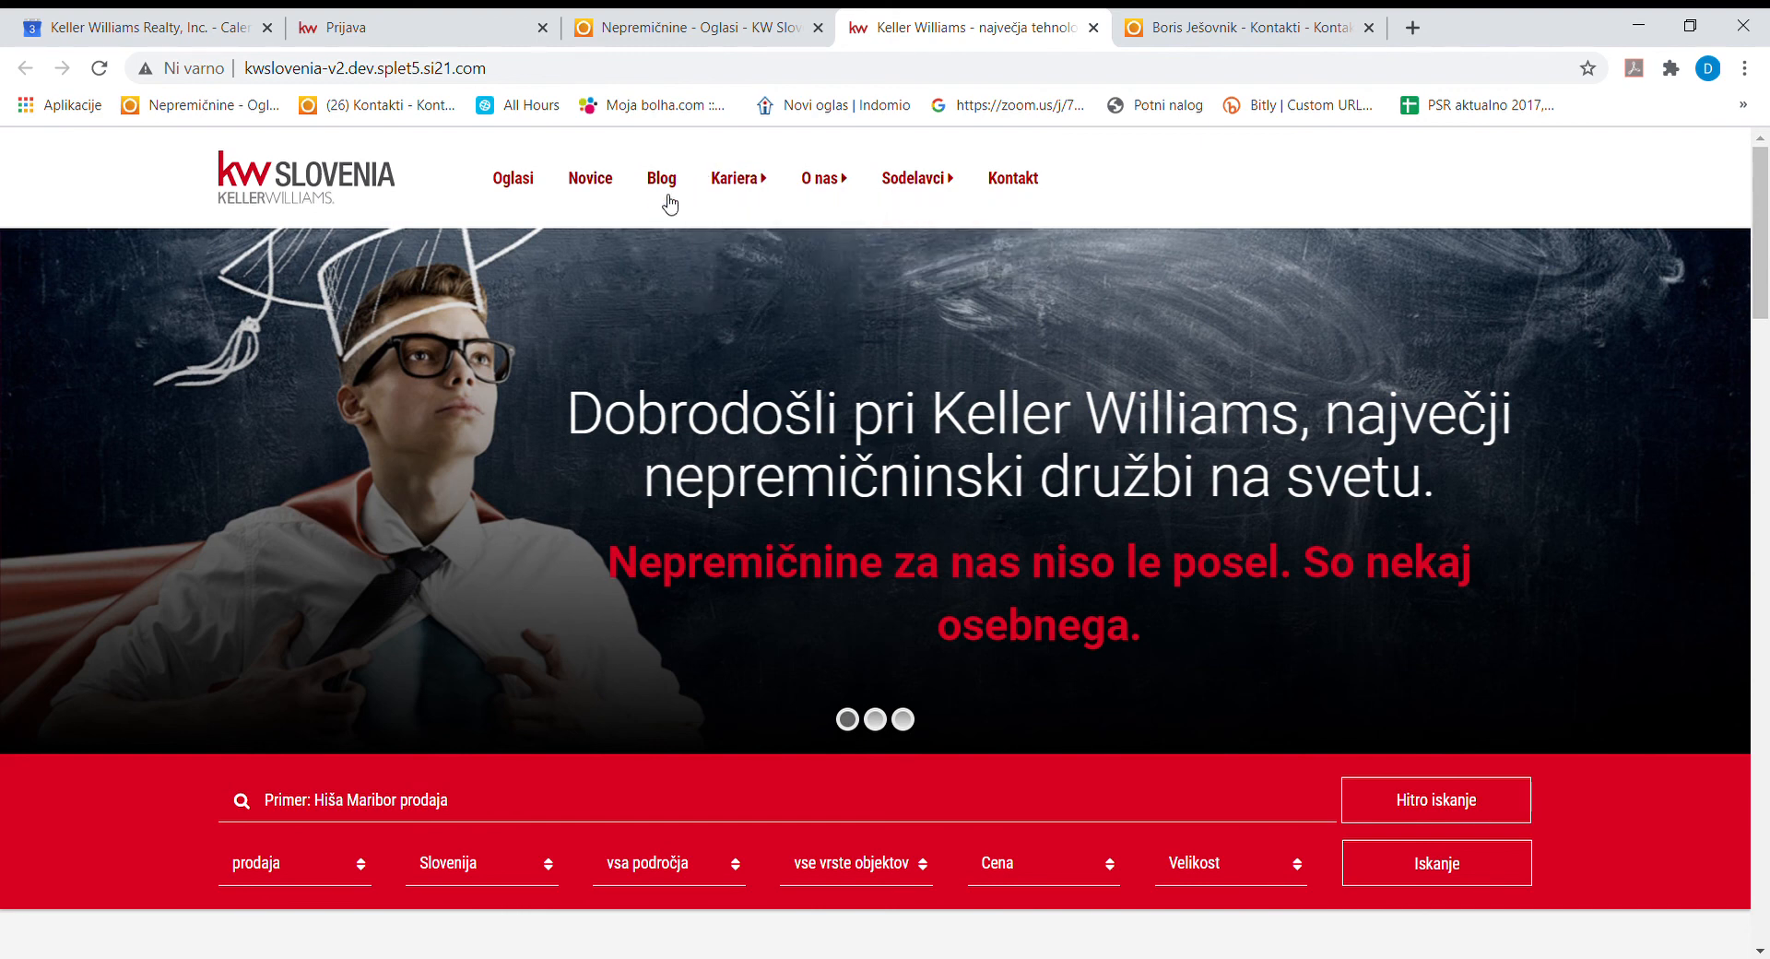
left_click(532, 182)
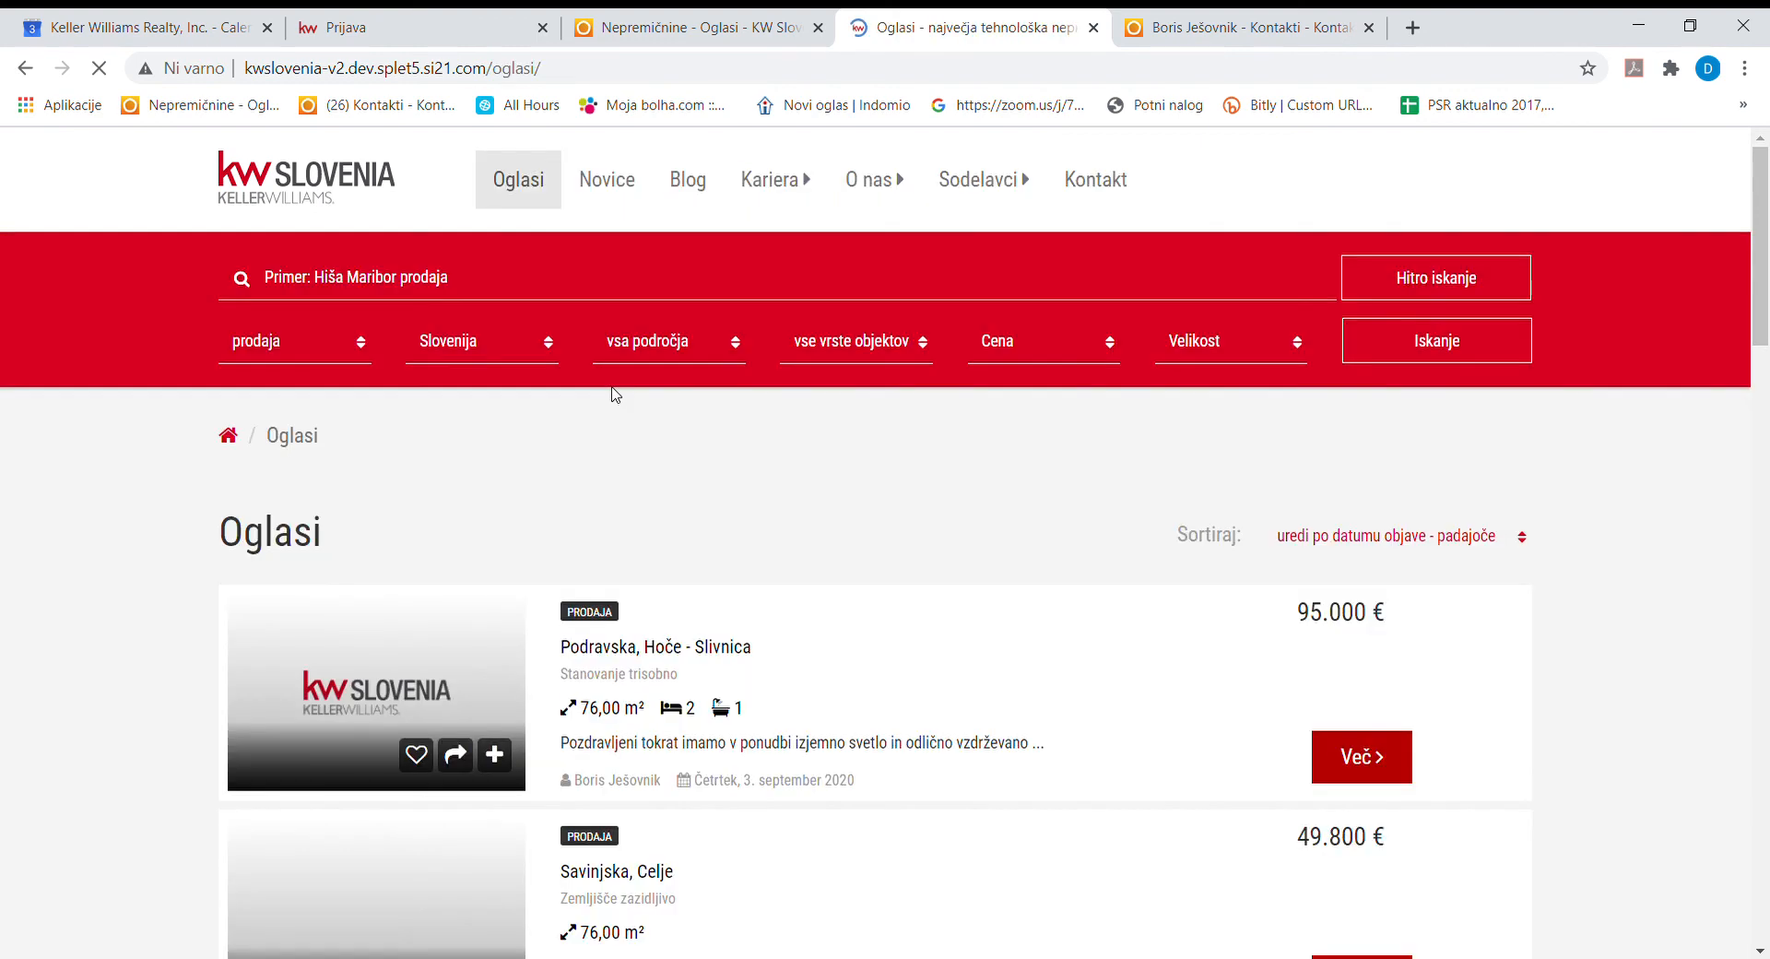
View the live Podravska, Hoče - Slivnica apartment ad at 95.000 €.
scroll(442, 738, "down", 3)
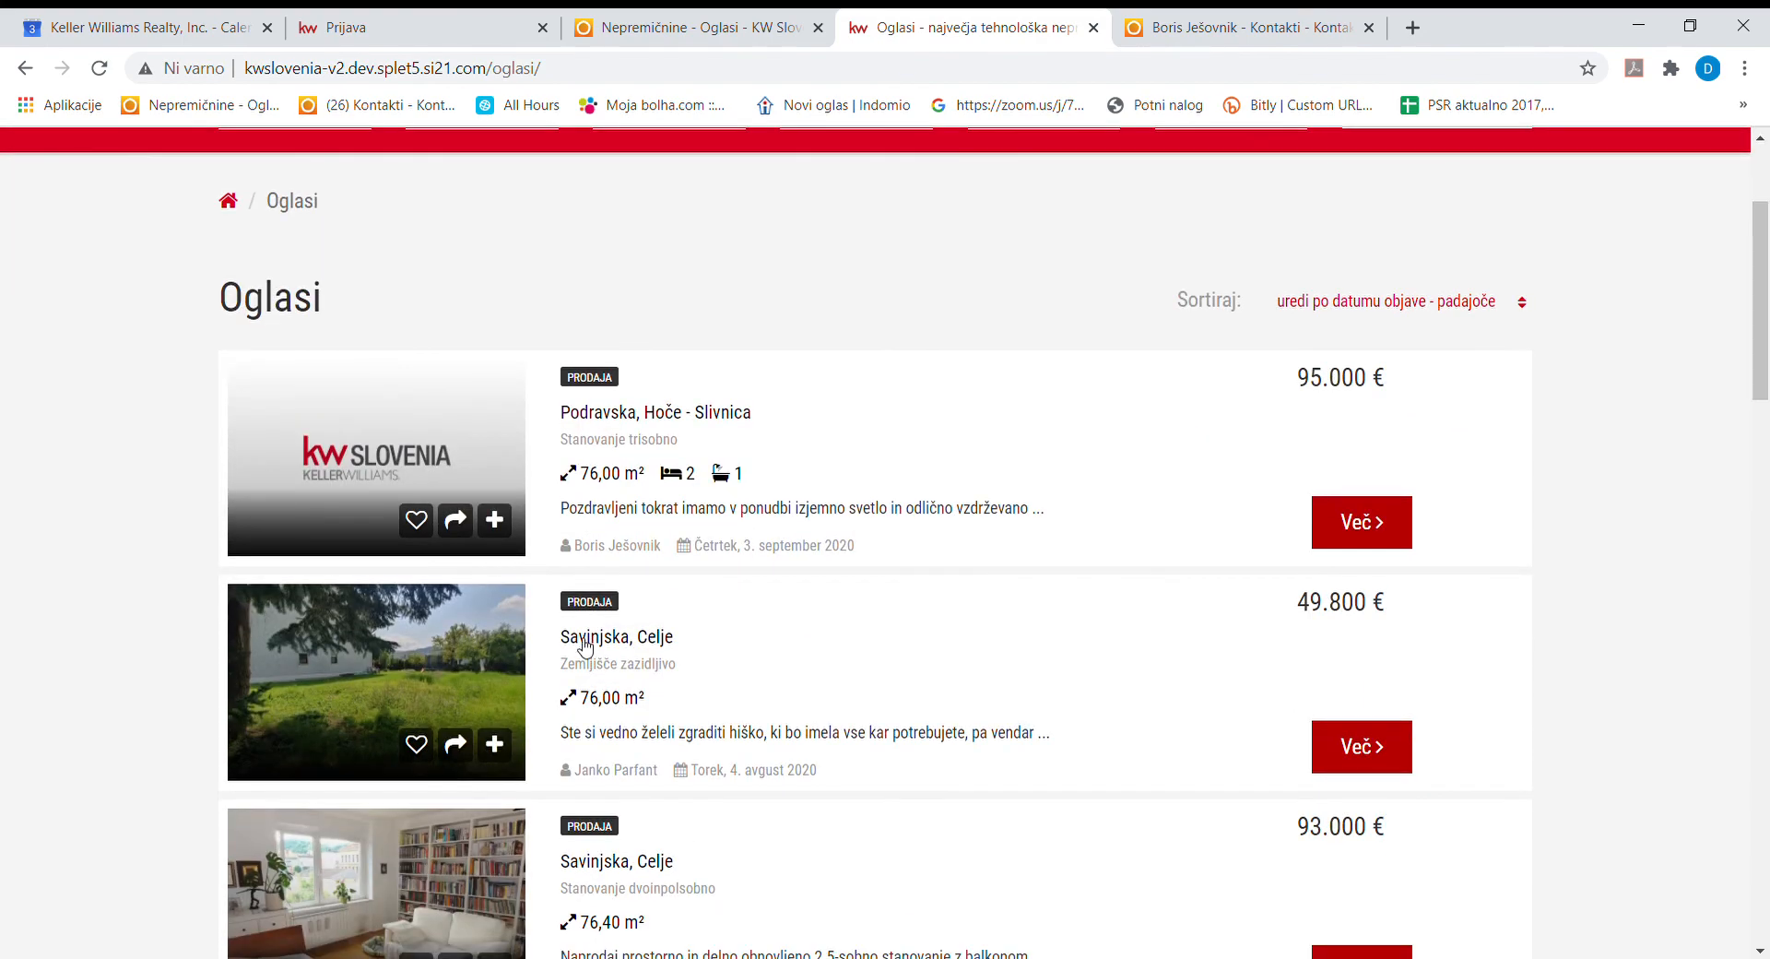
left_click(444, 433)
scroll(737, 646, "down", 5)
scroll(782, 701, "down", 5)
scroll(810, 752, "up", 10)
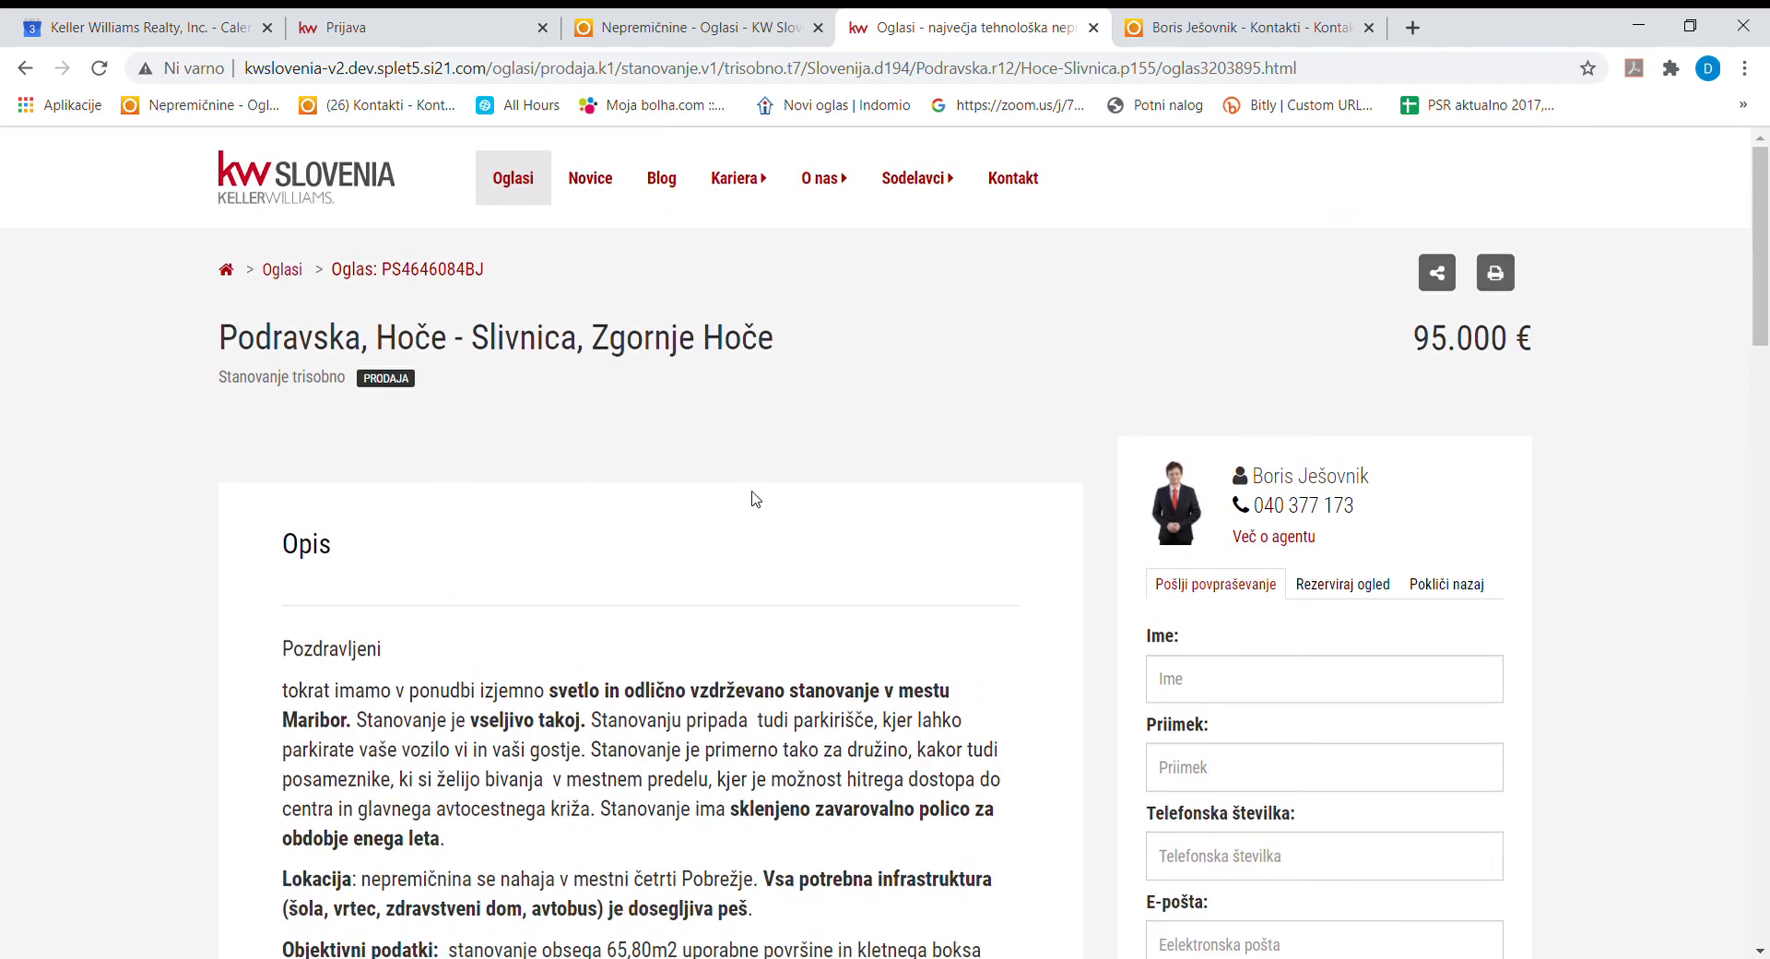
scroll(745, 573, "down", 15)
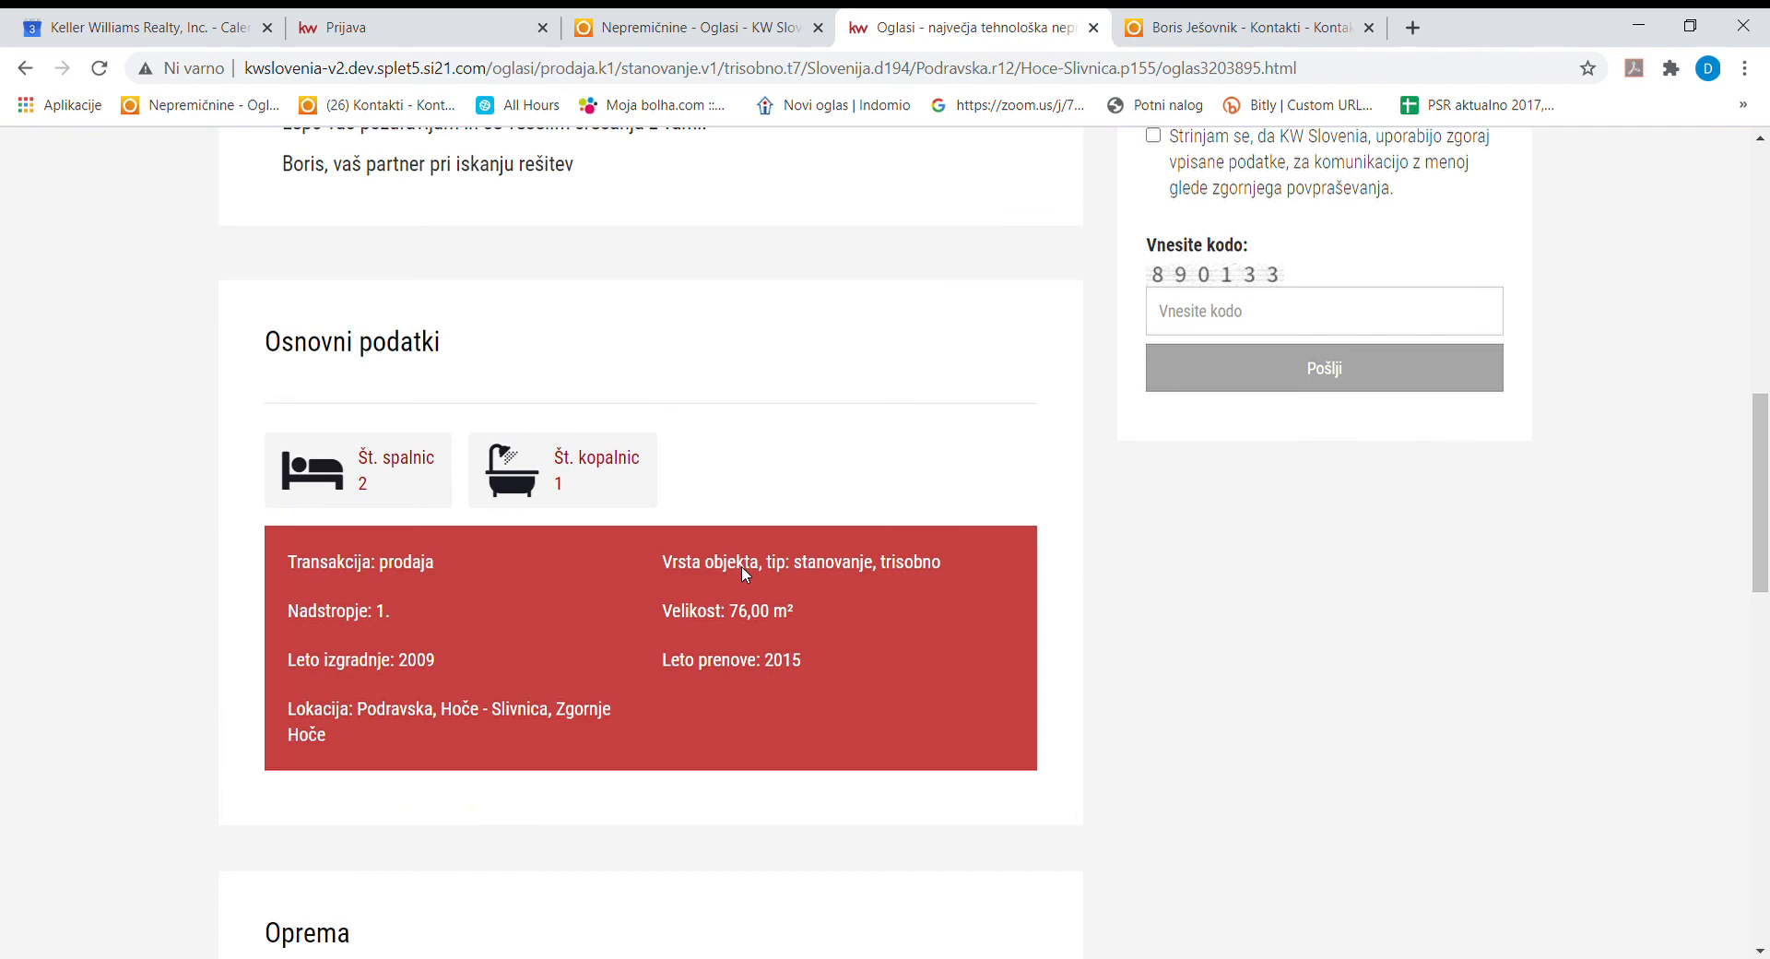
scroll(775, 700, "up", 15)
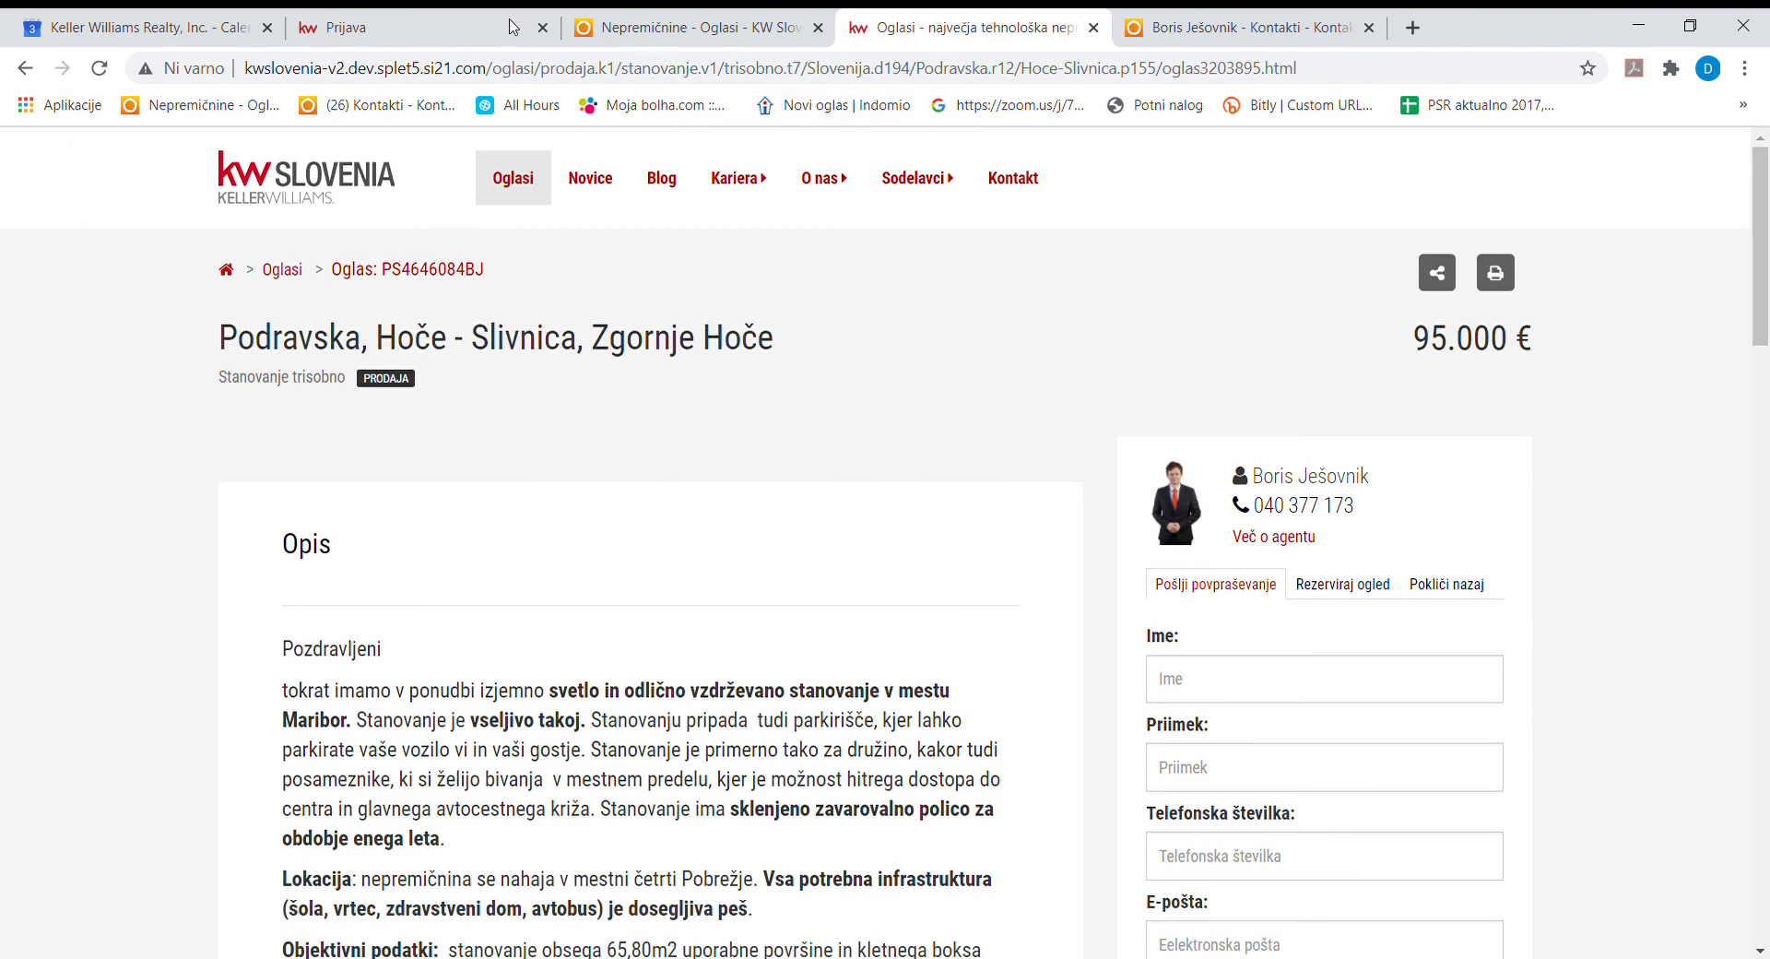
left_click(466, 23)
Reopen the Hoče listing and save its Oglaševanje status as Arhiv.
left_click(699, 30)
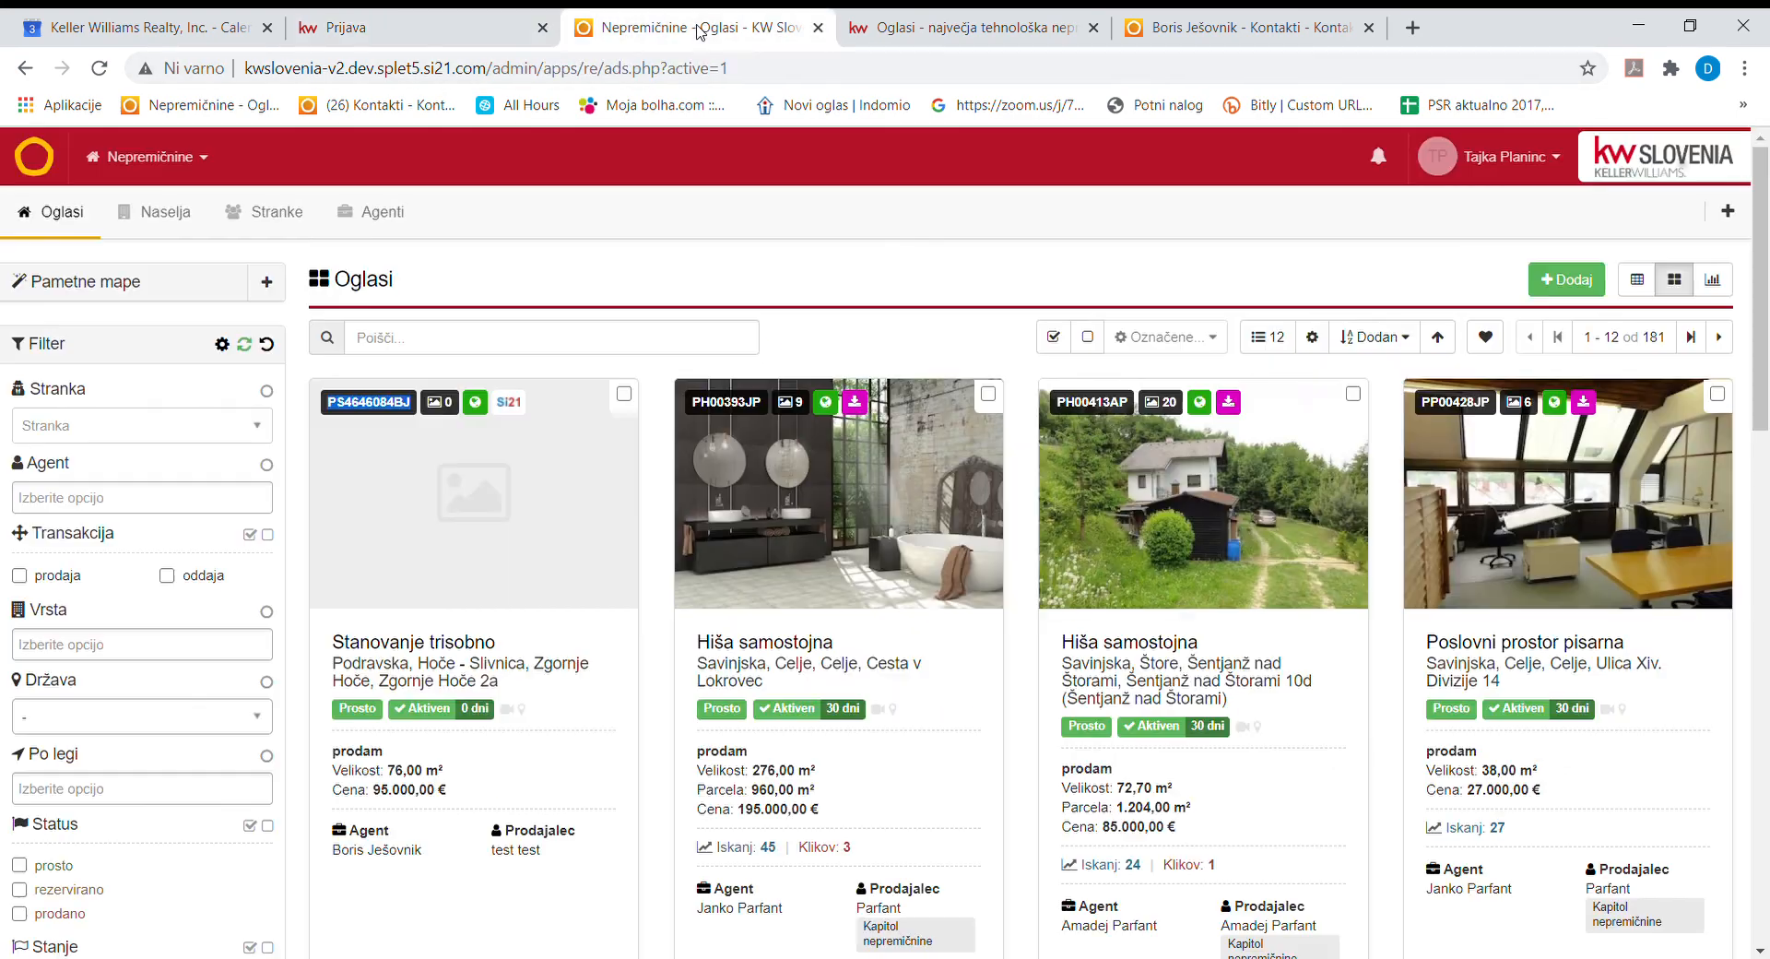
scroll(569, 808, "down", 3)
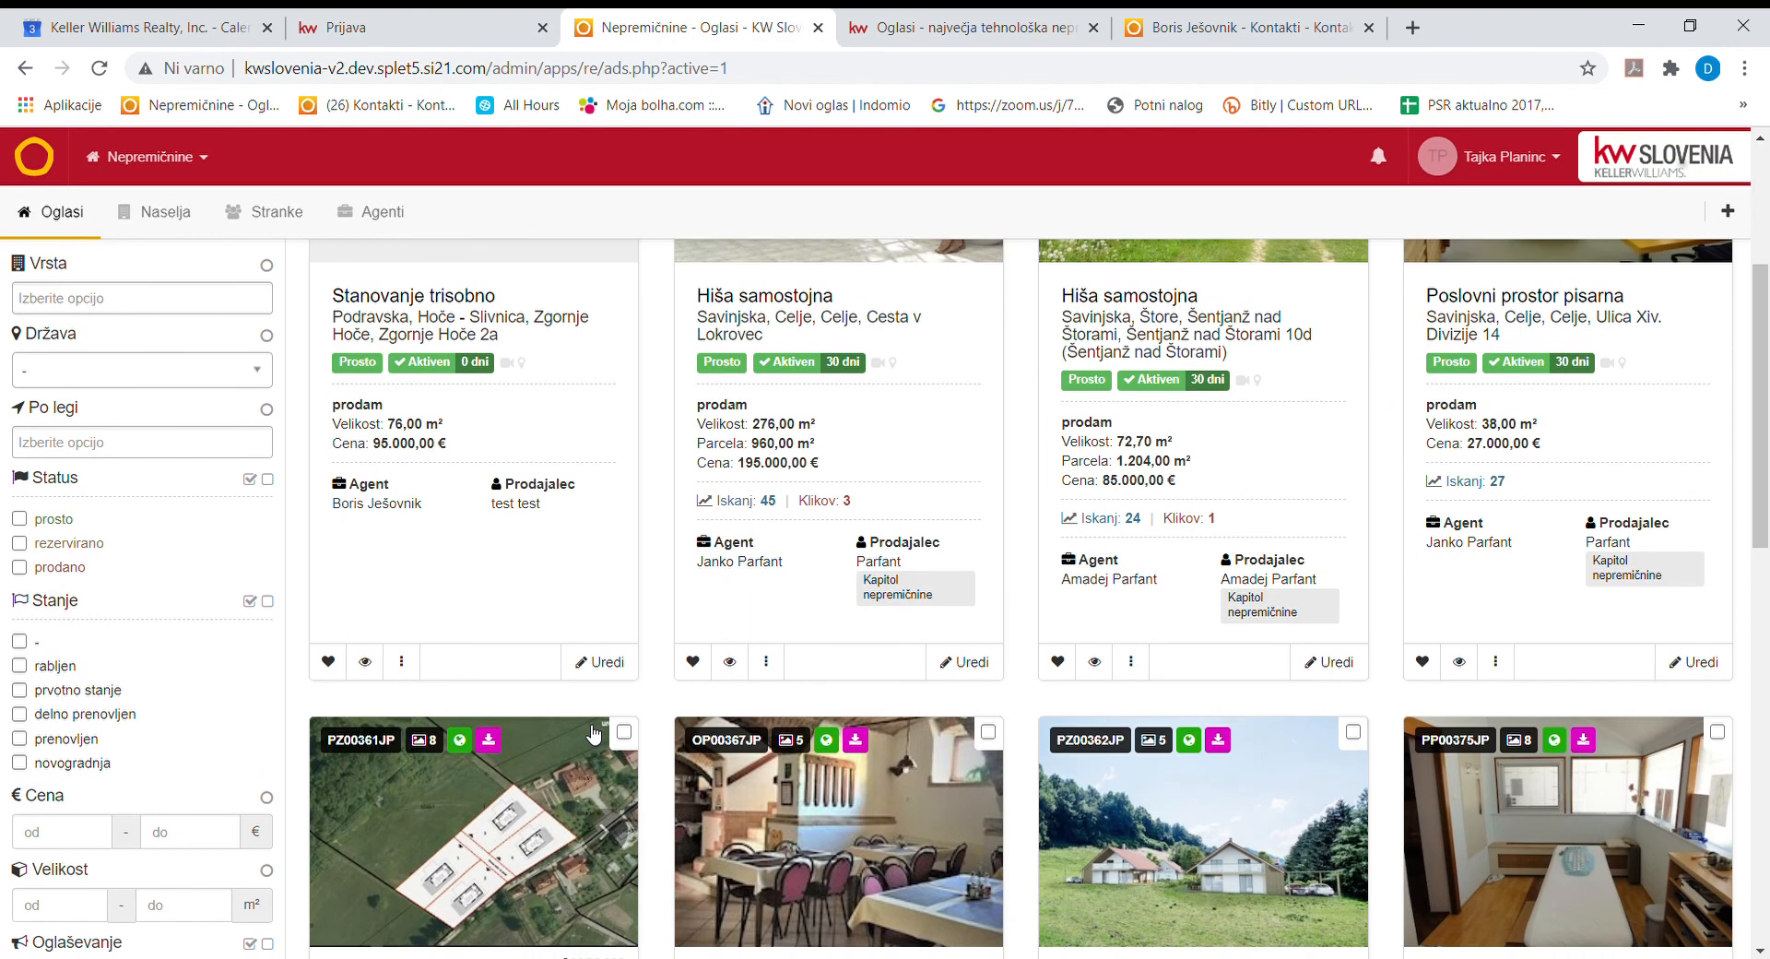
left_click(601, 662)
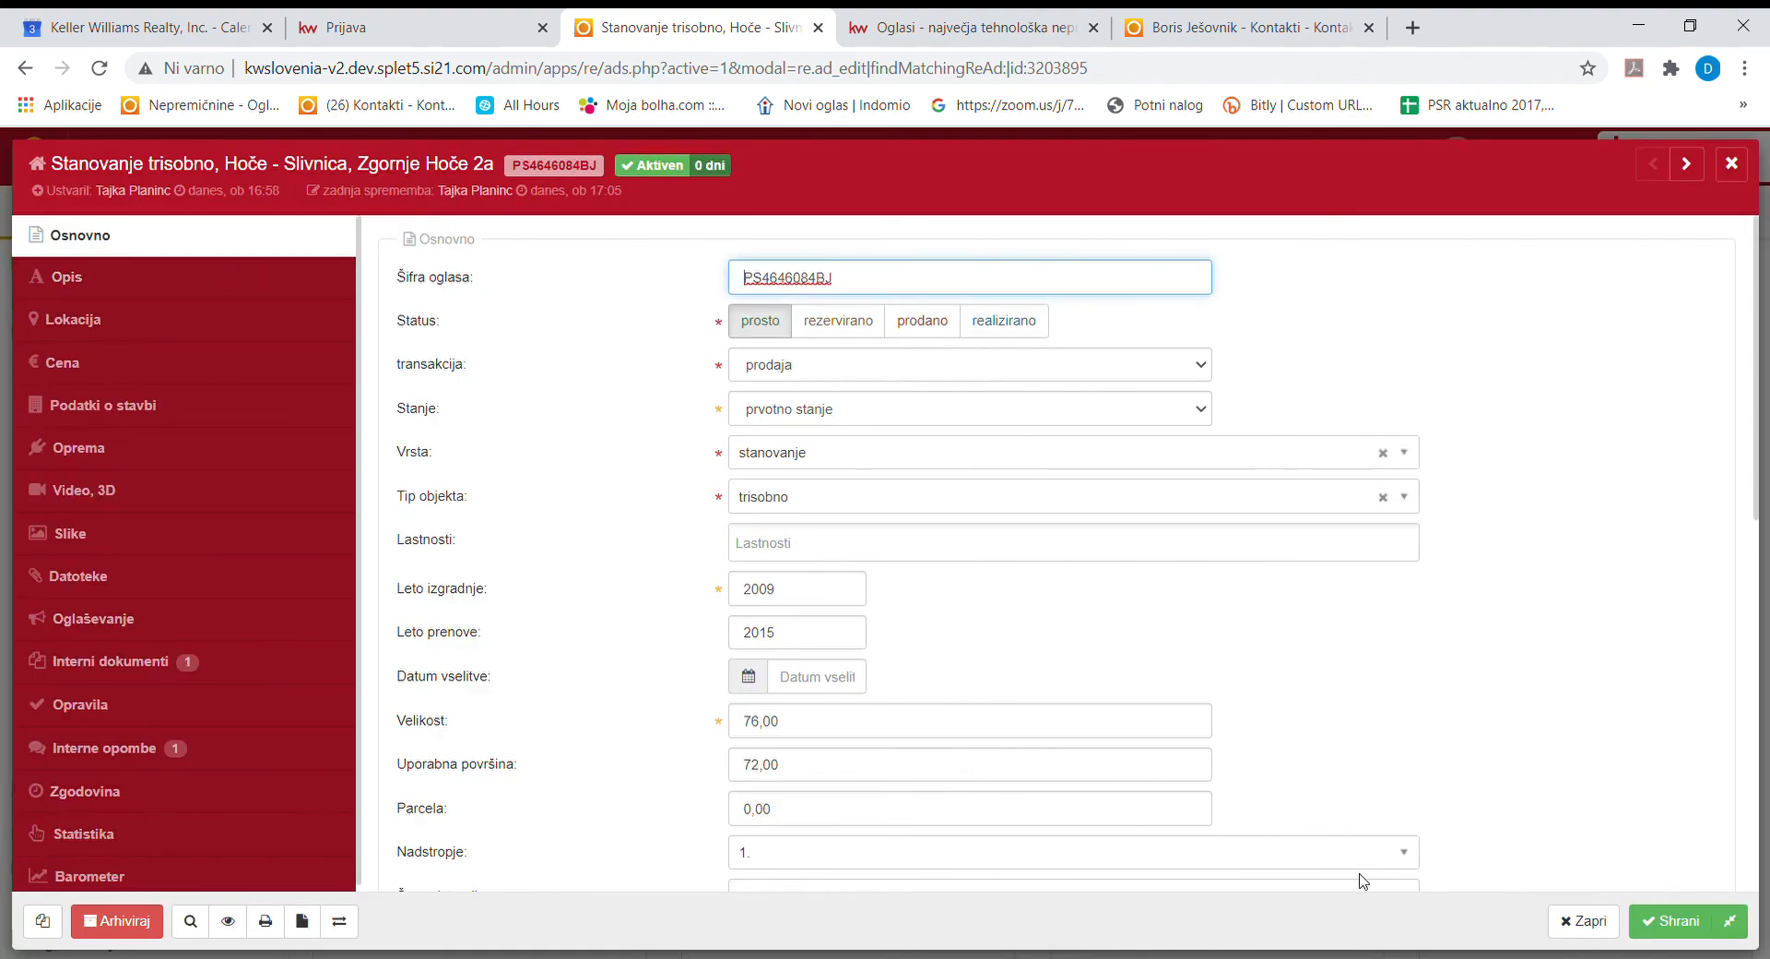
left_click(1582, 920)
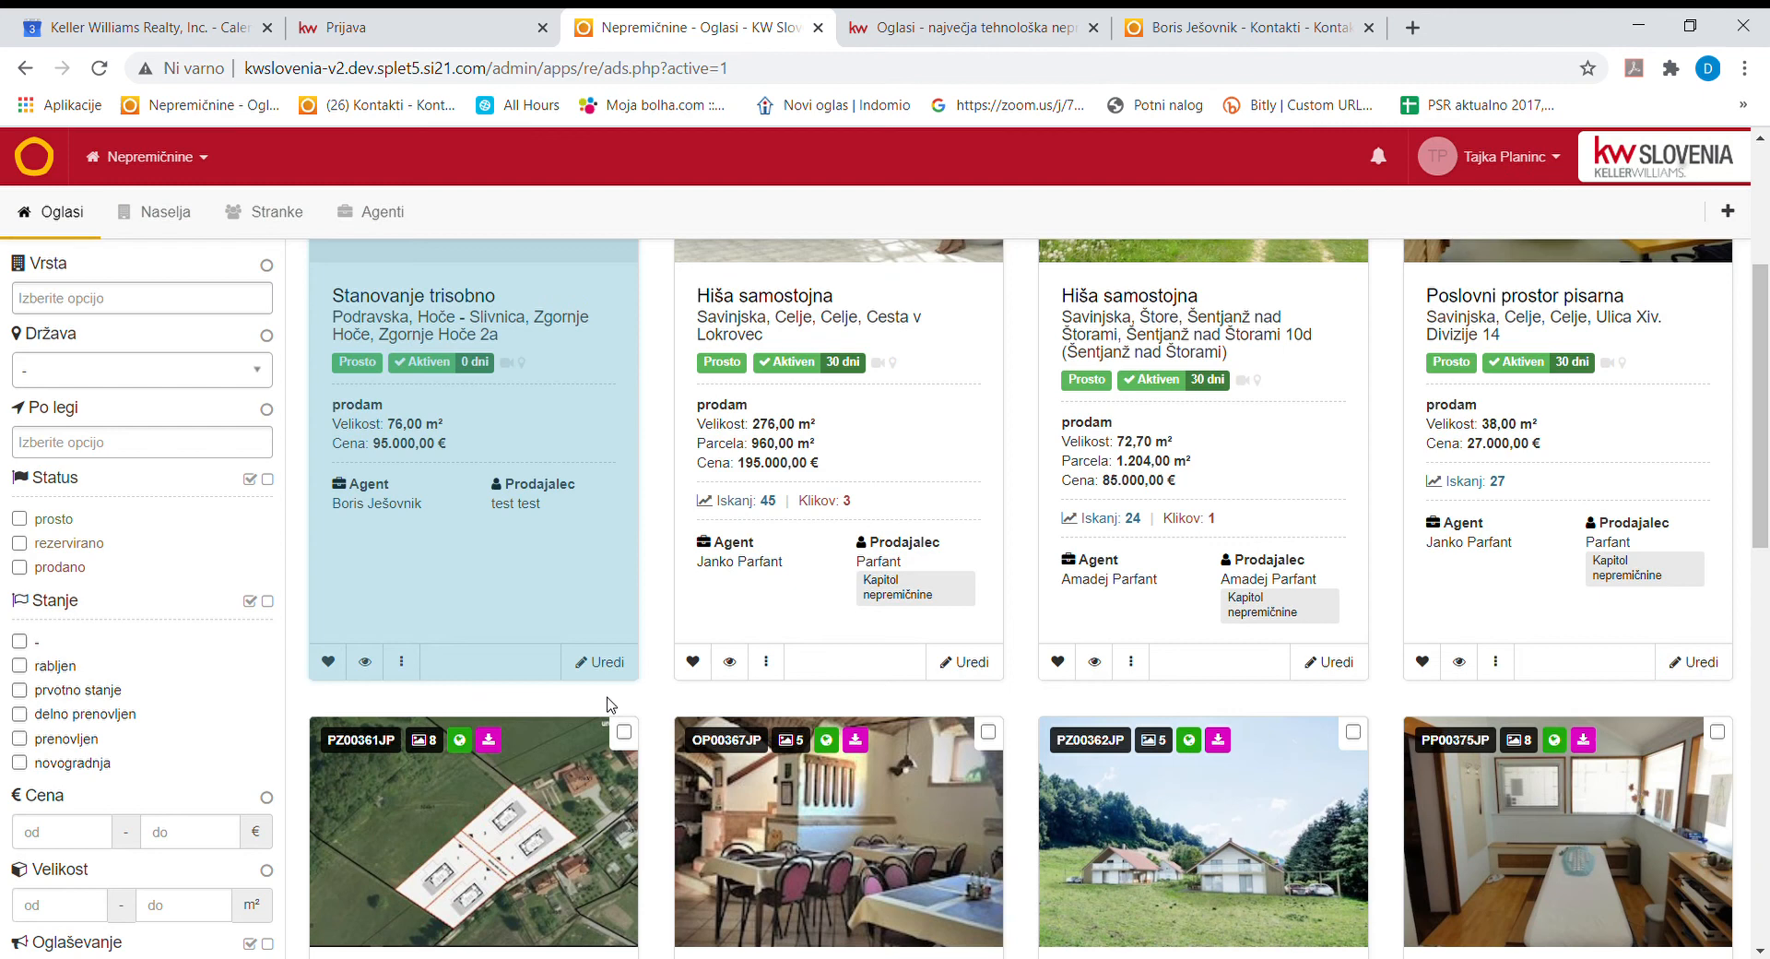
left_click(608, 662)
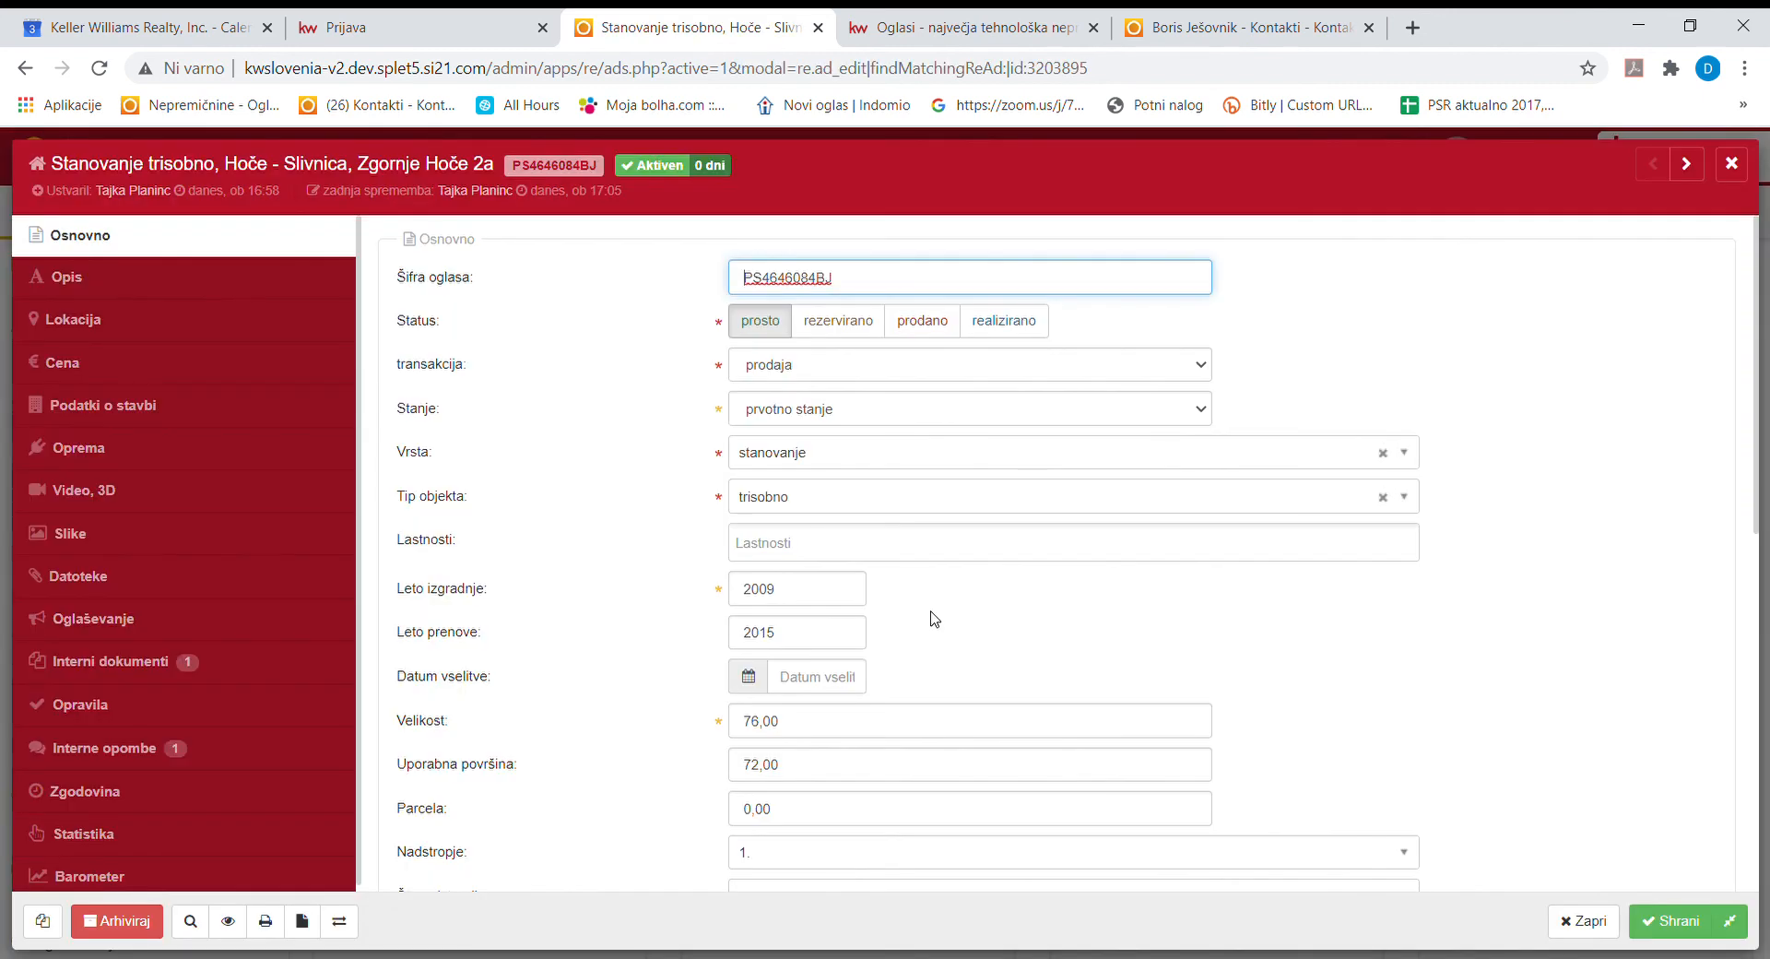
left_click(138, 622)
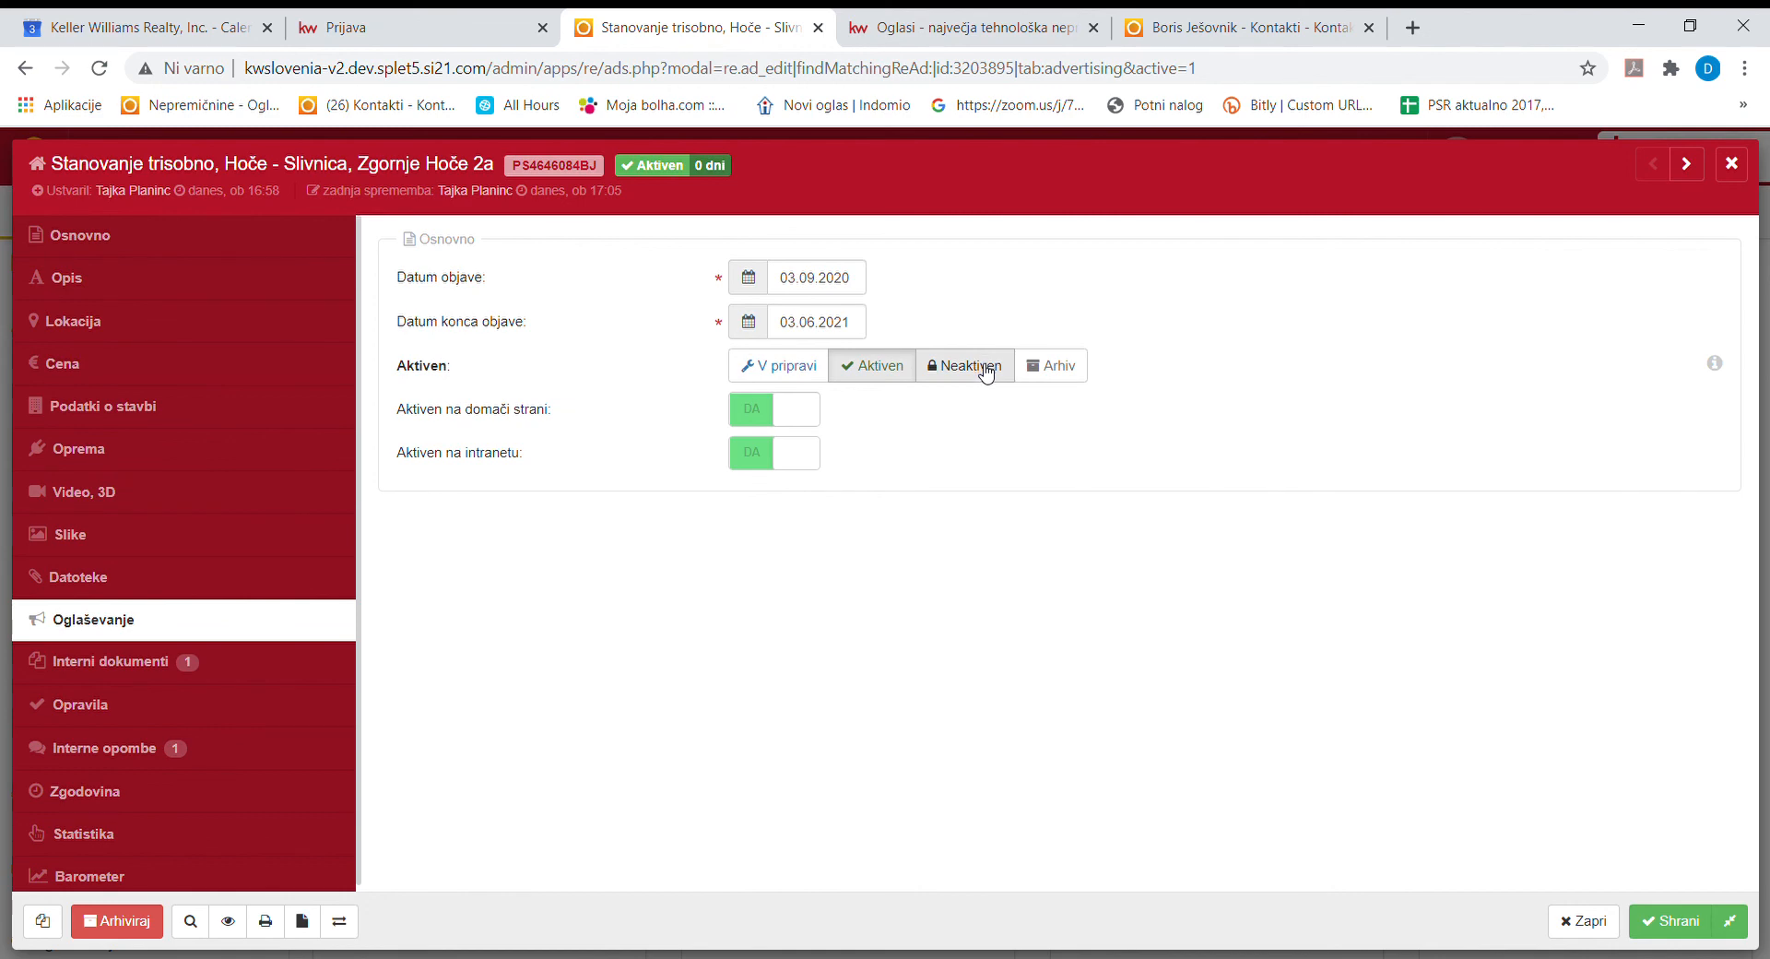
left_click(1063, 363)
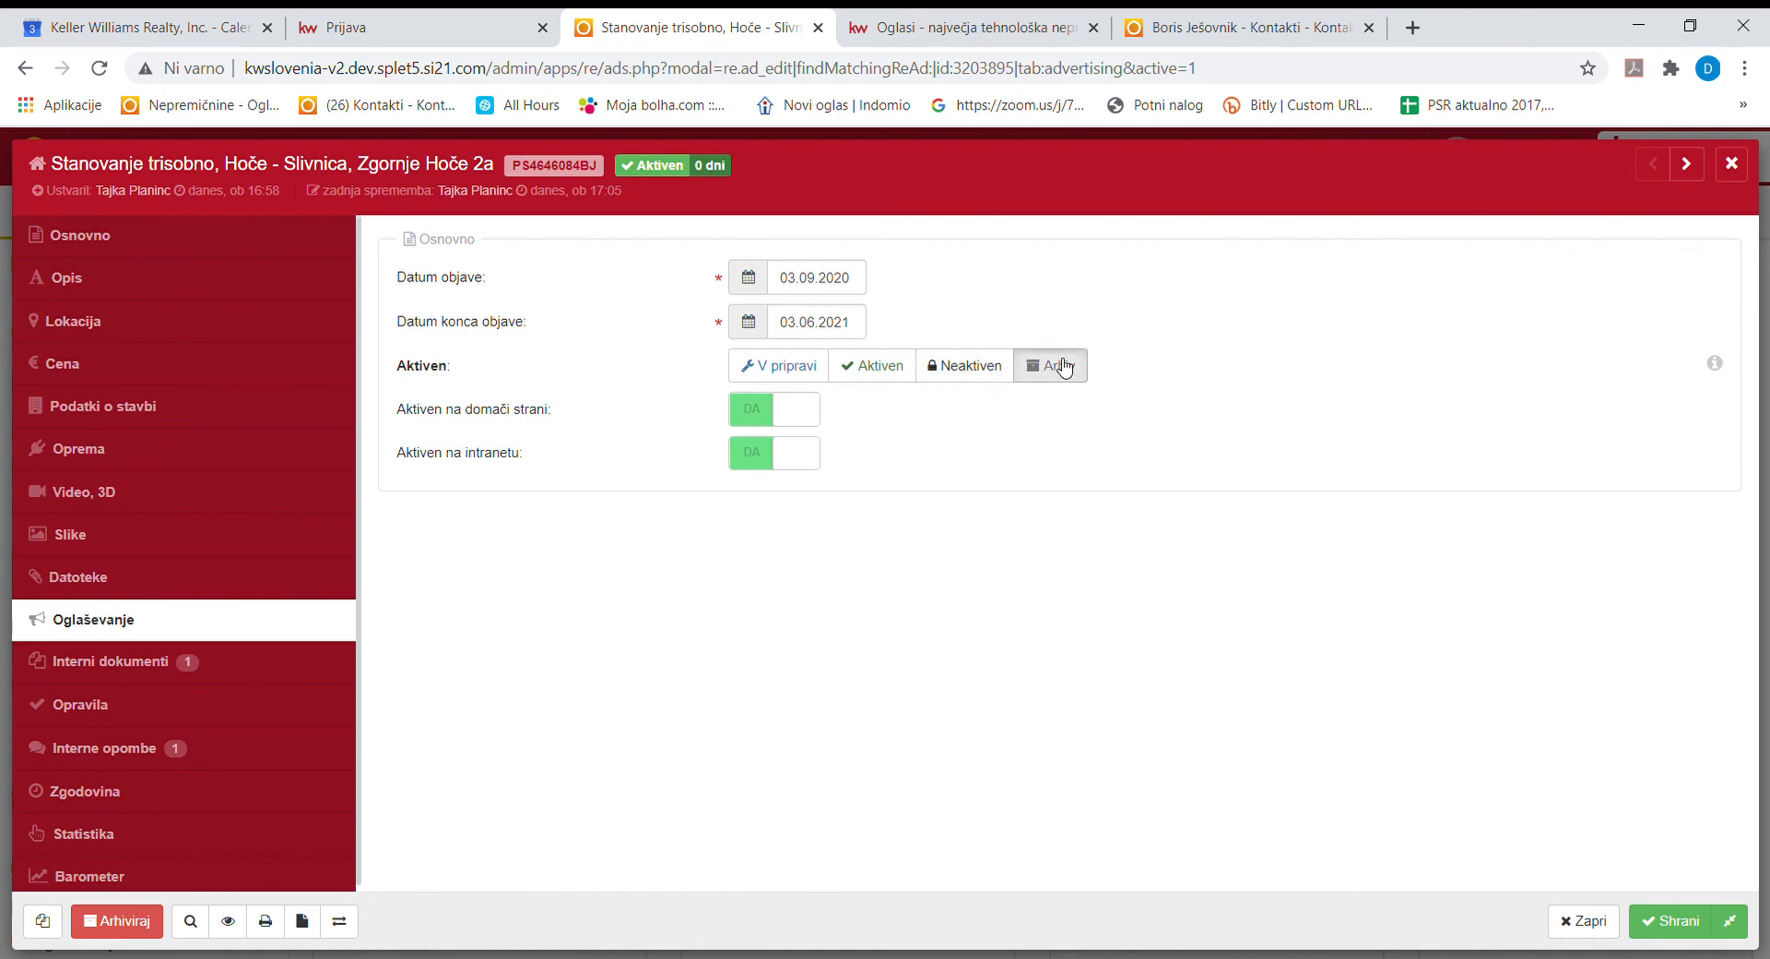
left_click(1666, 918)
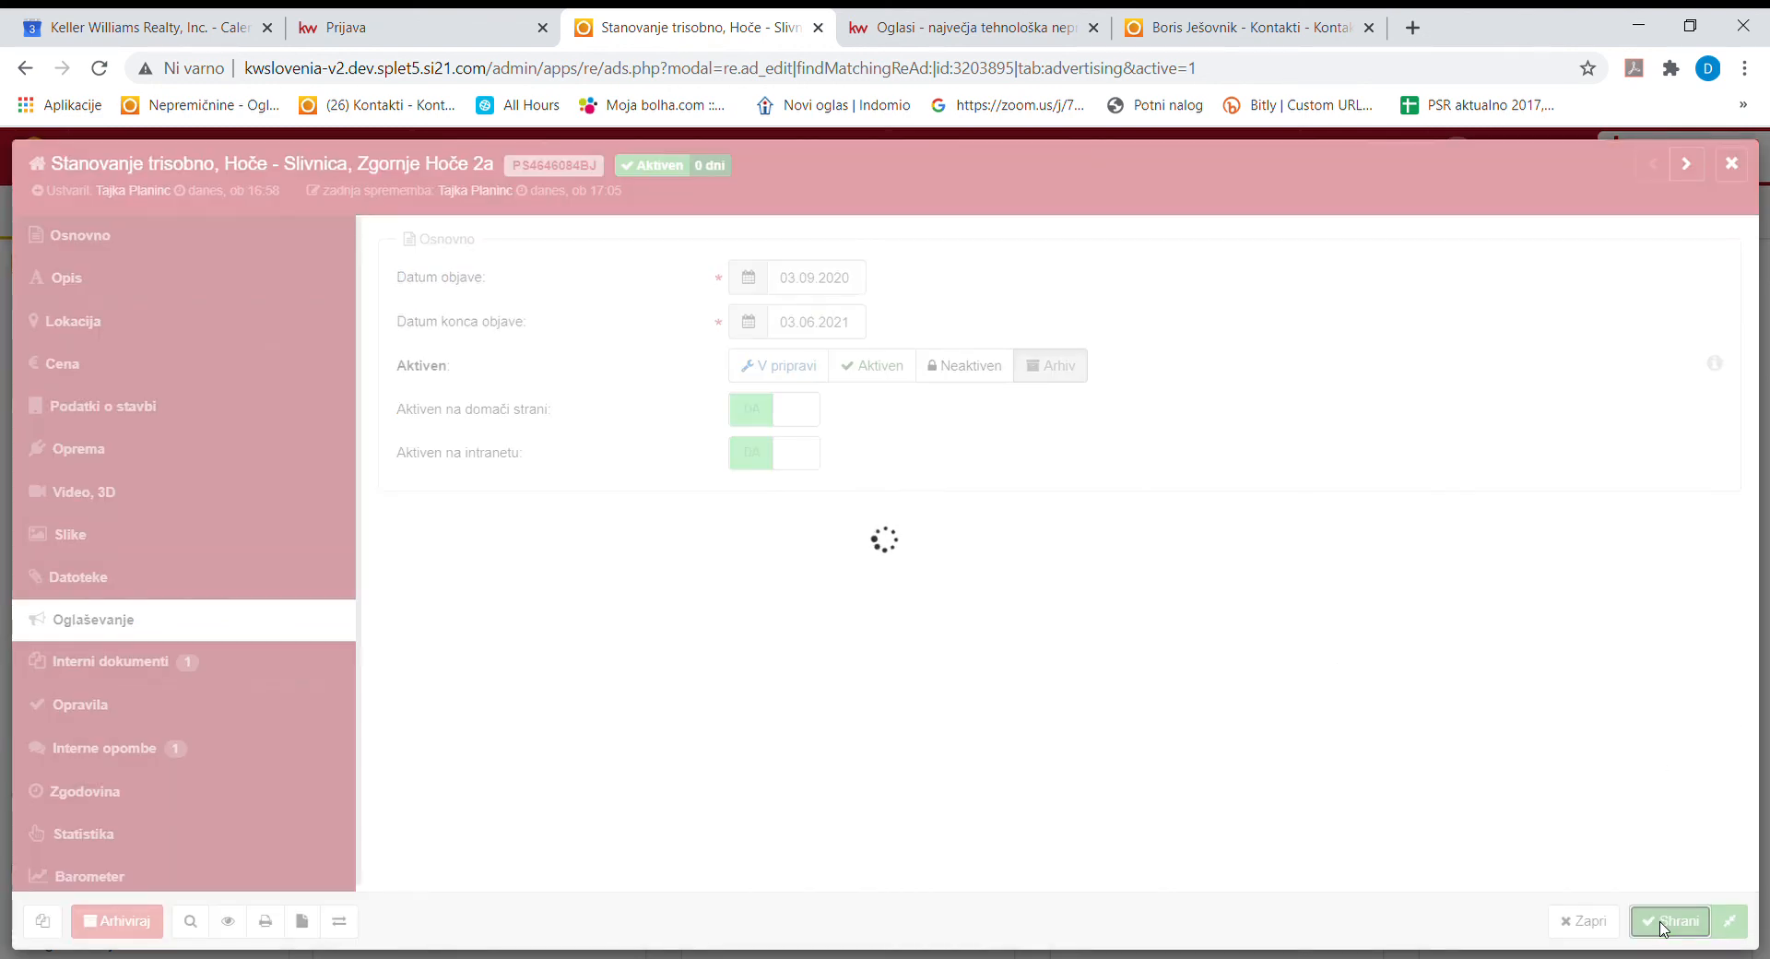
Reload the public Oglasi page to confirm the apartment no longer appears, then return to the admin.
left_click(1208, 28)
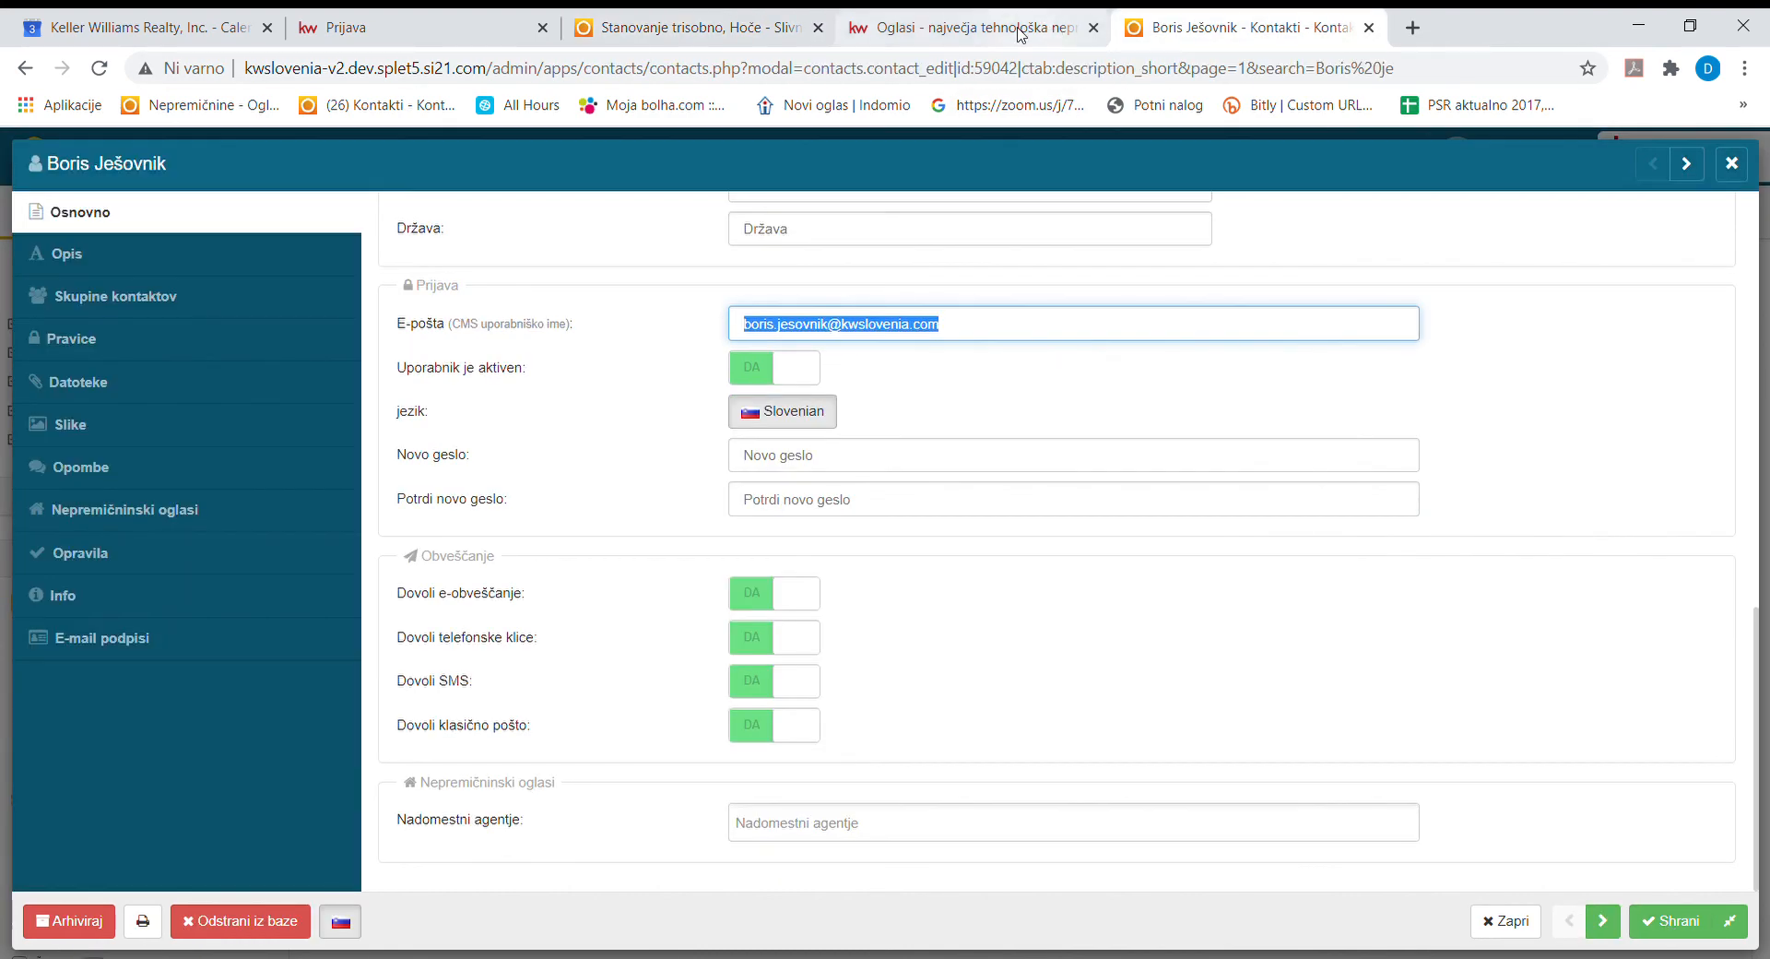
left_click(1032, 34)
left_click(100, 68)
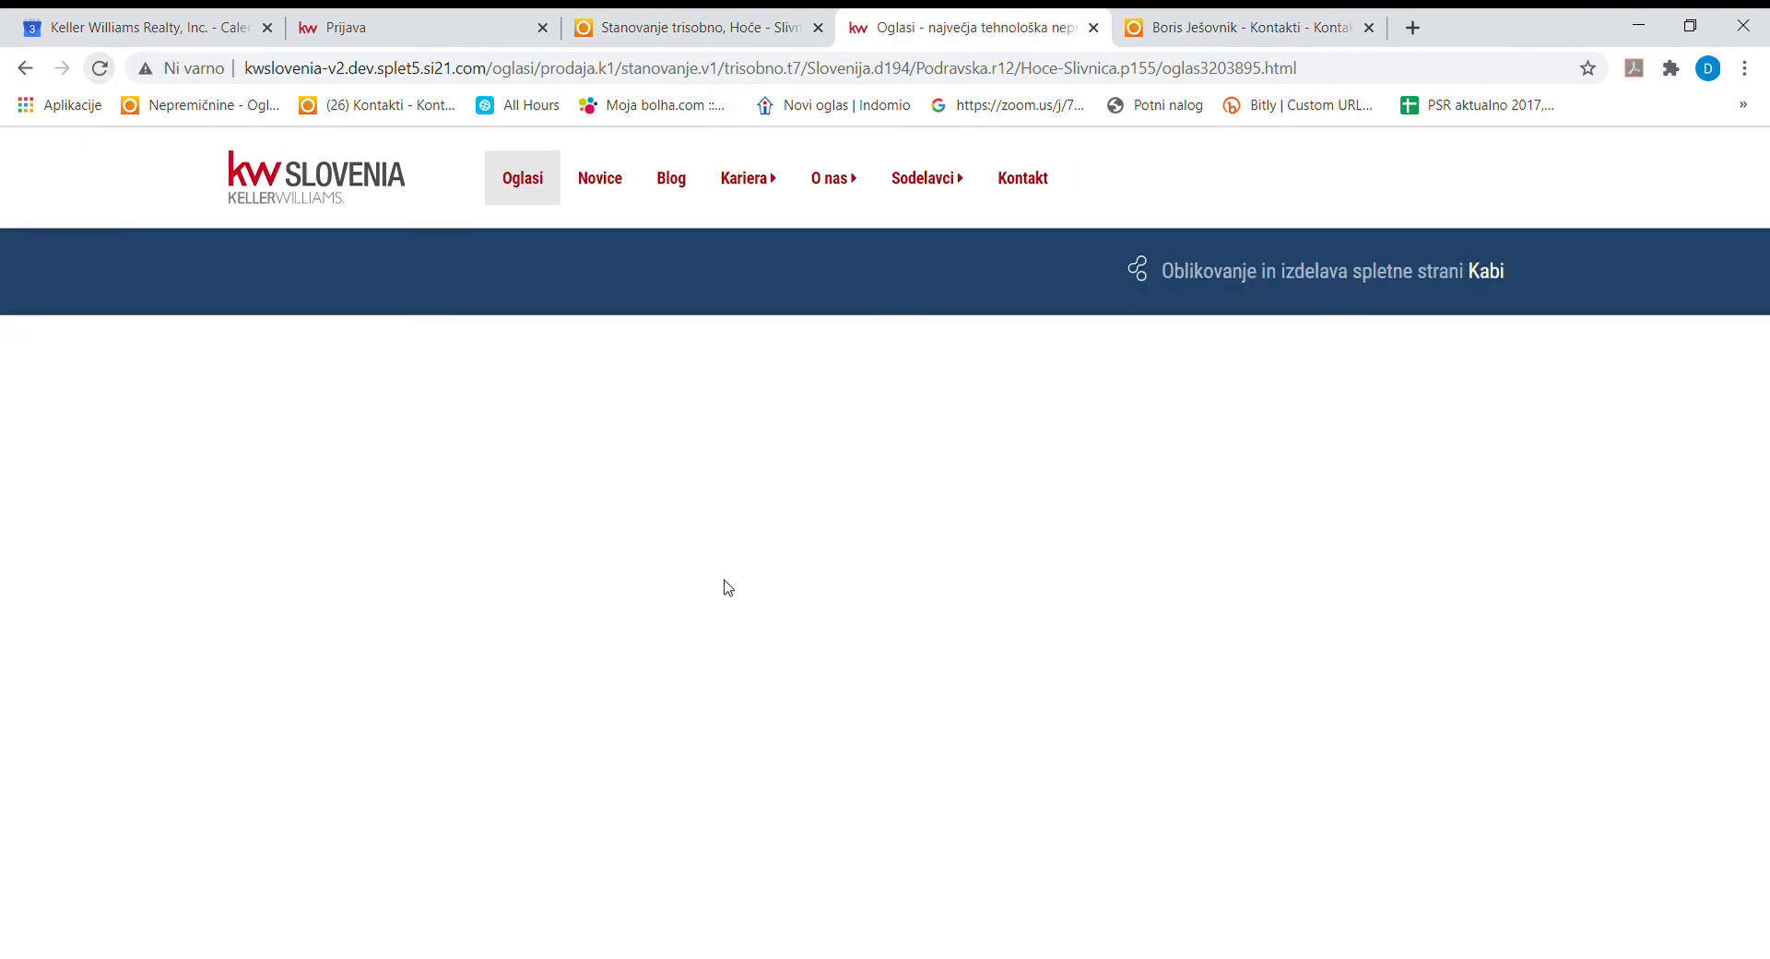
left_click(535, 189)
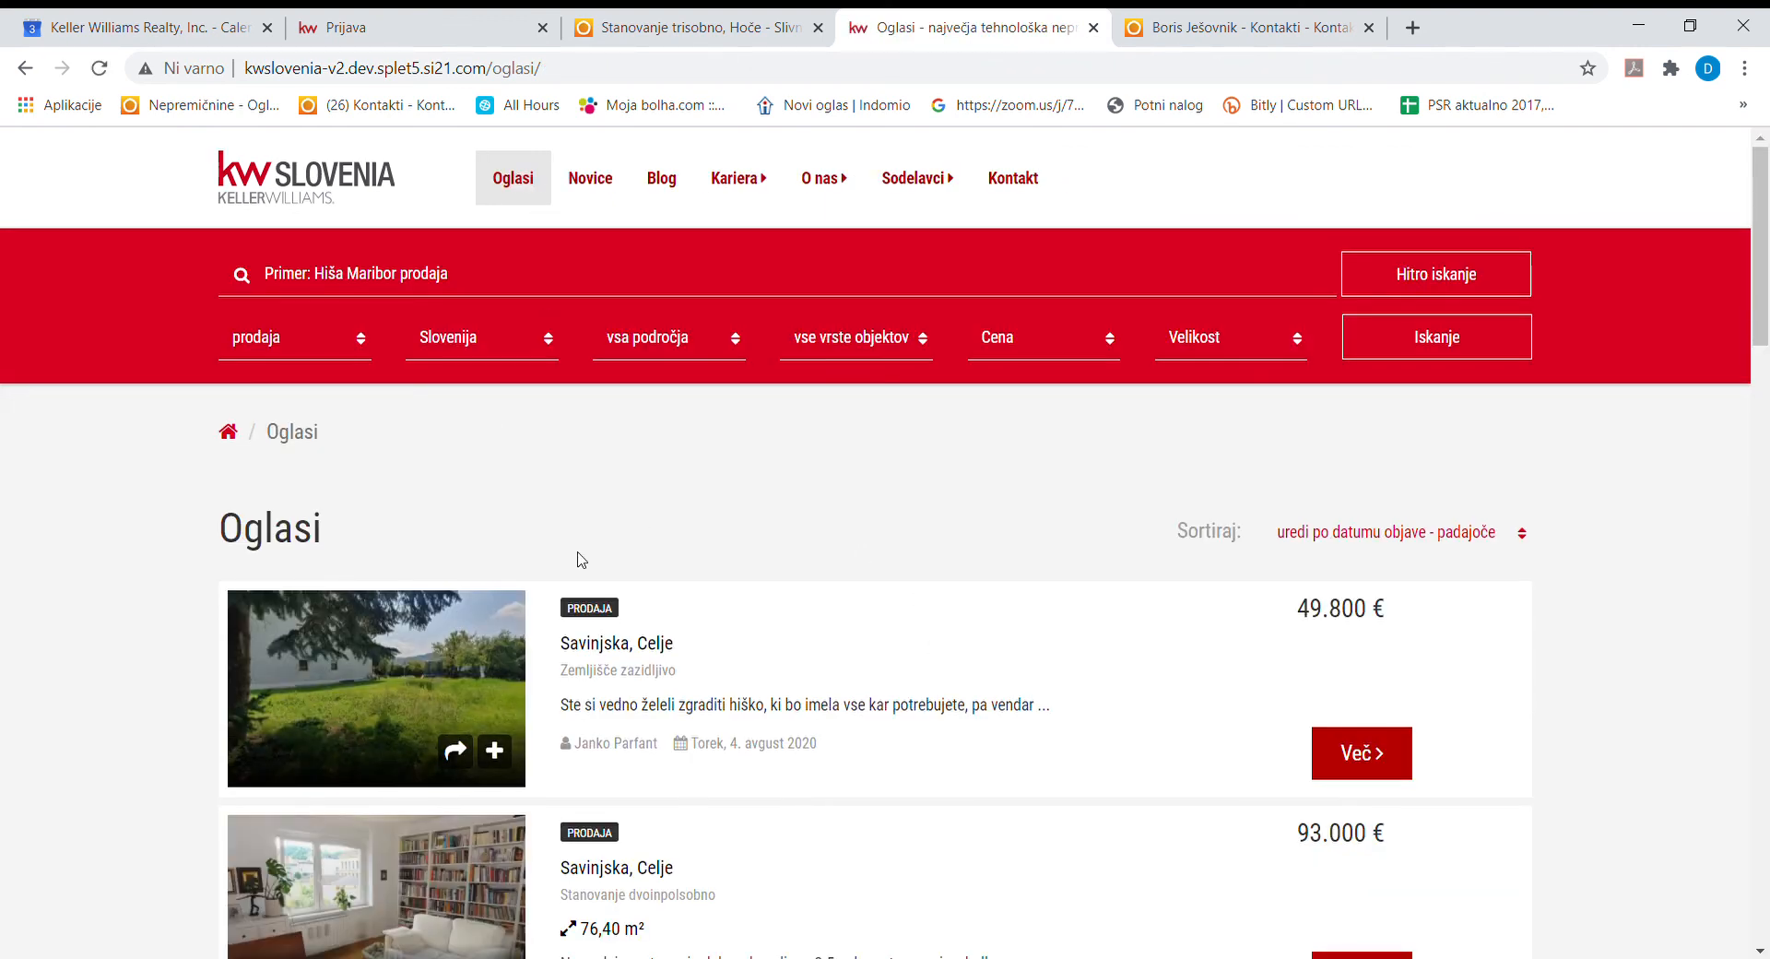
left_click(719, 34)
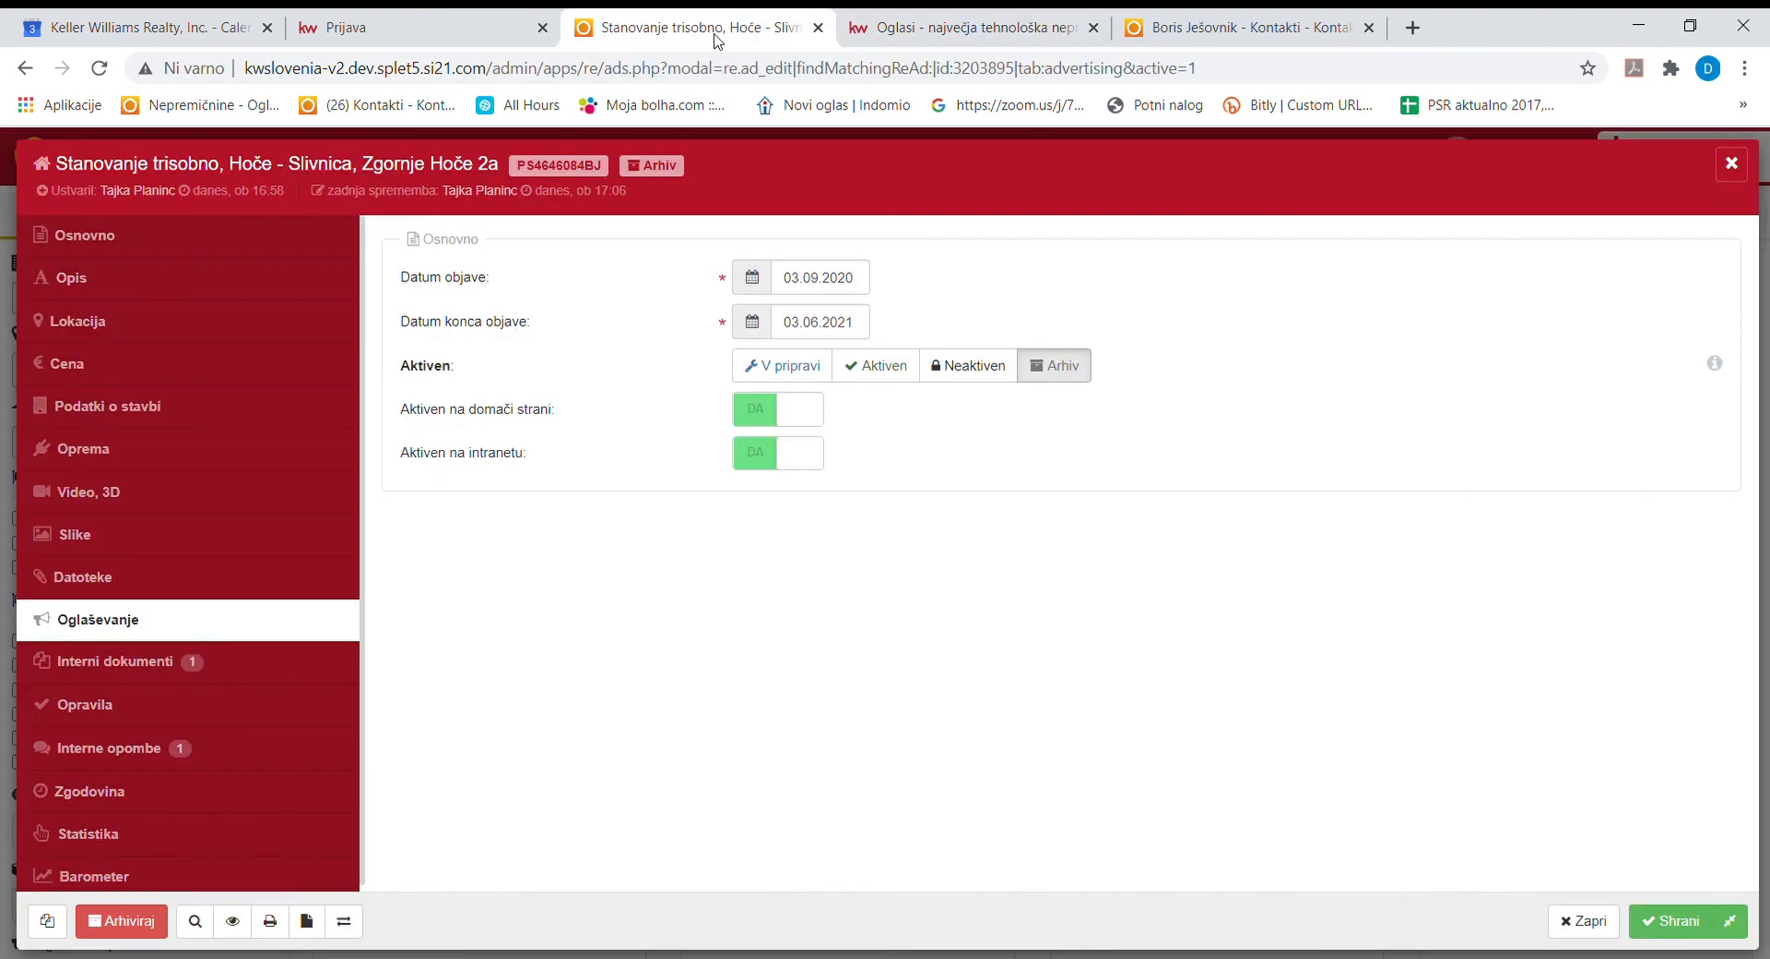